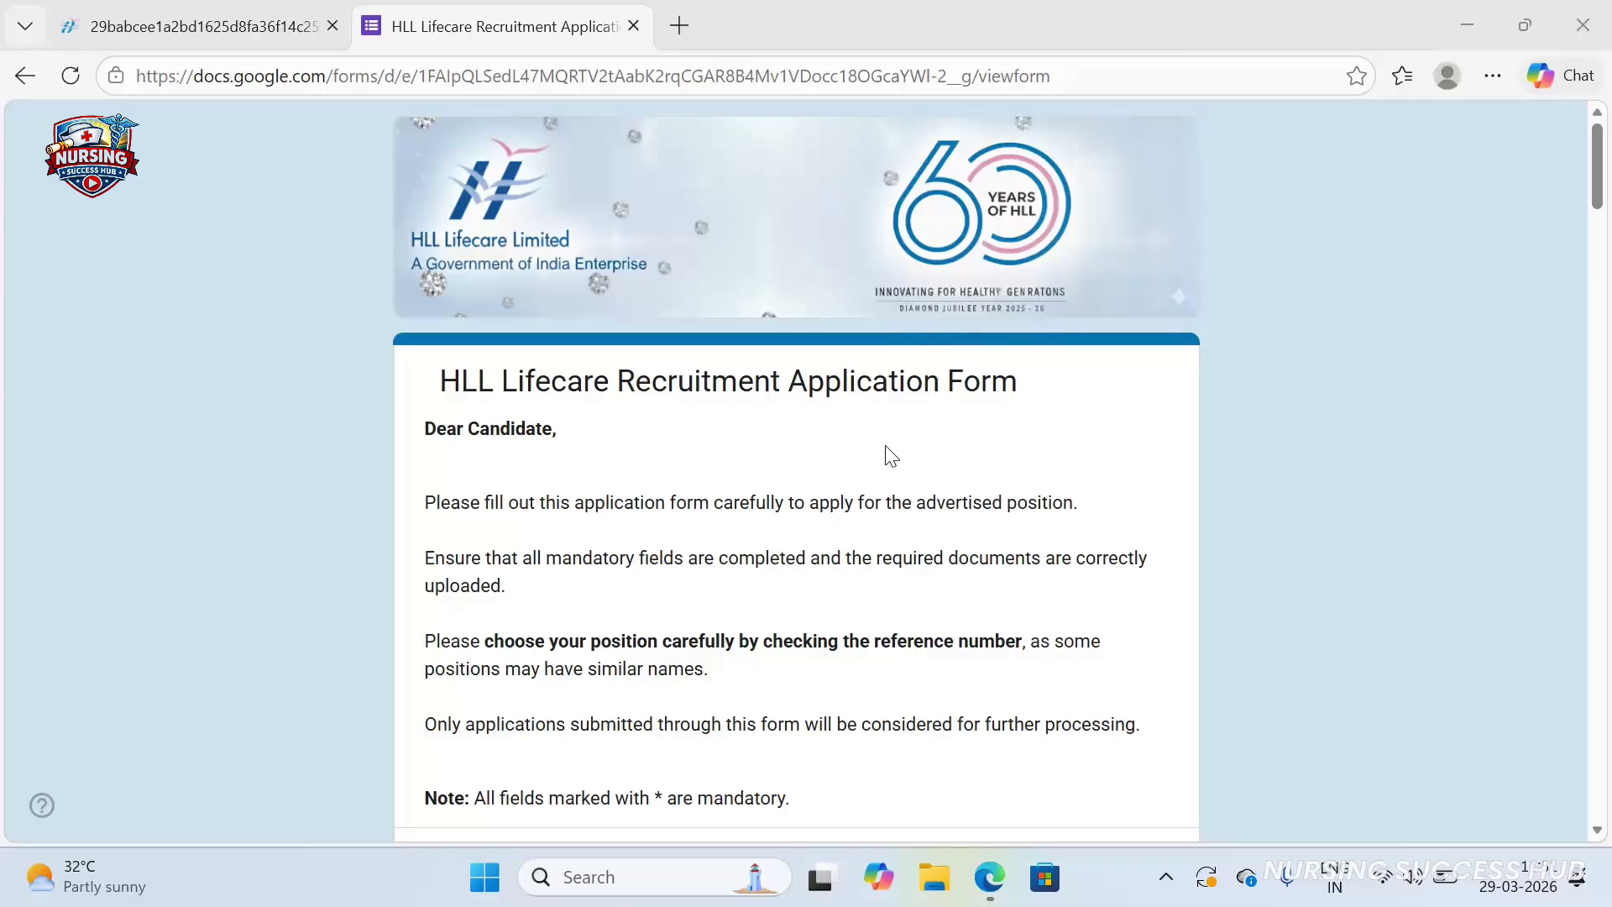
Examine the recruitment form's web address and the introductory instructions for candidates
{"action": "scroll", "coordinate": [1007, 338], "scroll_direction": "down", "scroll_amount": 1}
{"action": "scroll", "coordinate": [1024, 338], "scroll_direction": "up", "scroll_amount": 1}
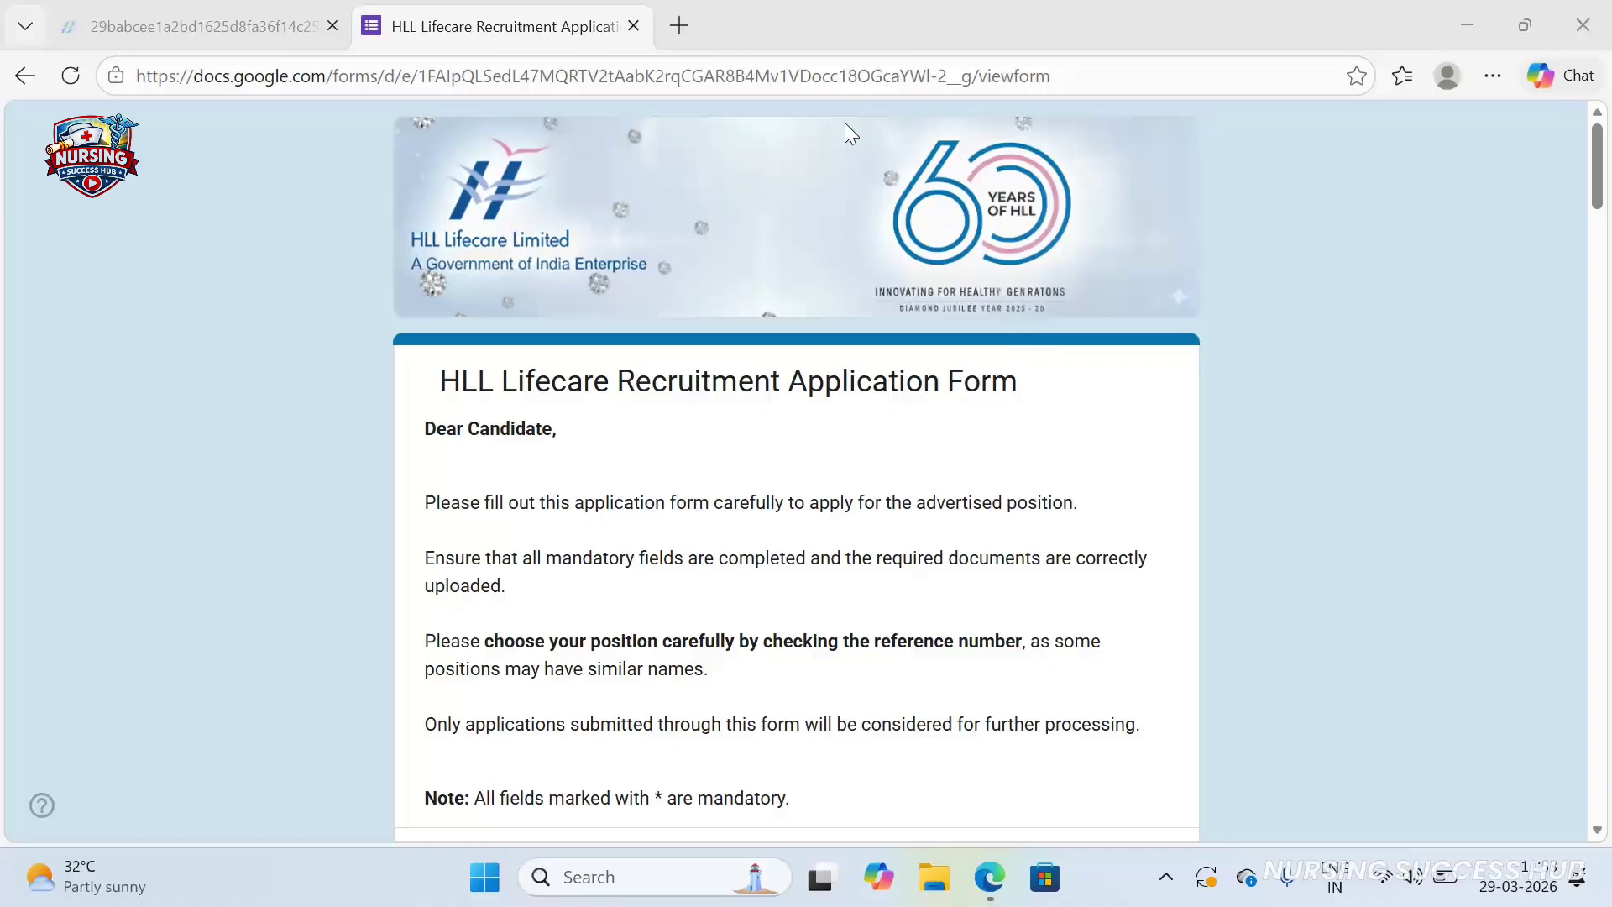
{"action": "left_click", "coordinate": [835, 77]}
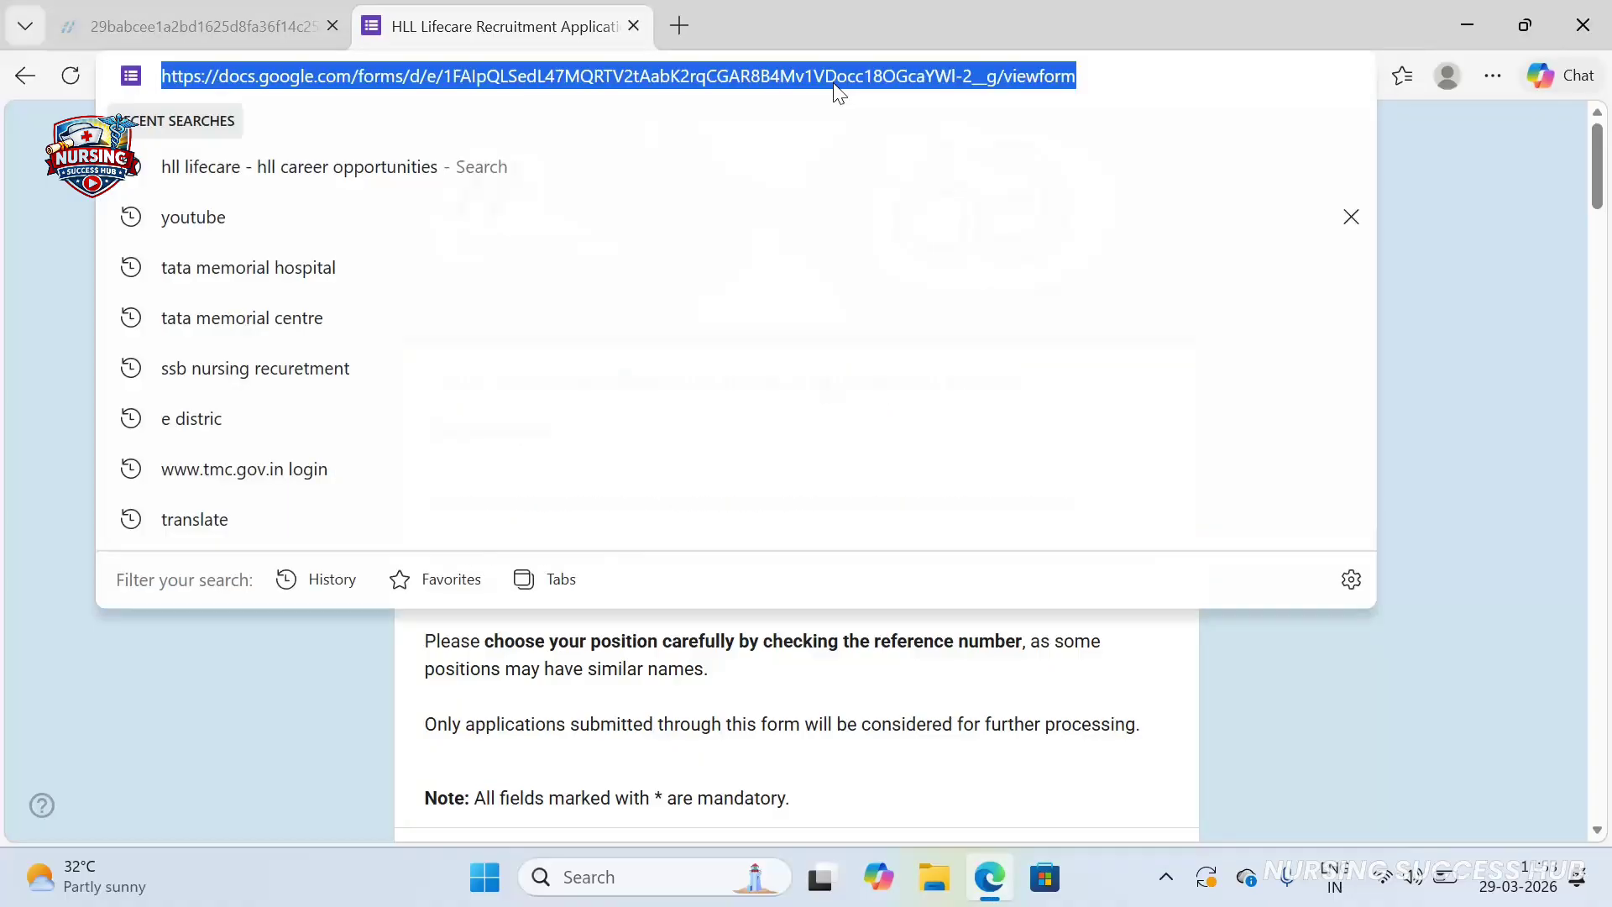
{"action": "left_click", "coordinate": [1504, 165]}
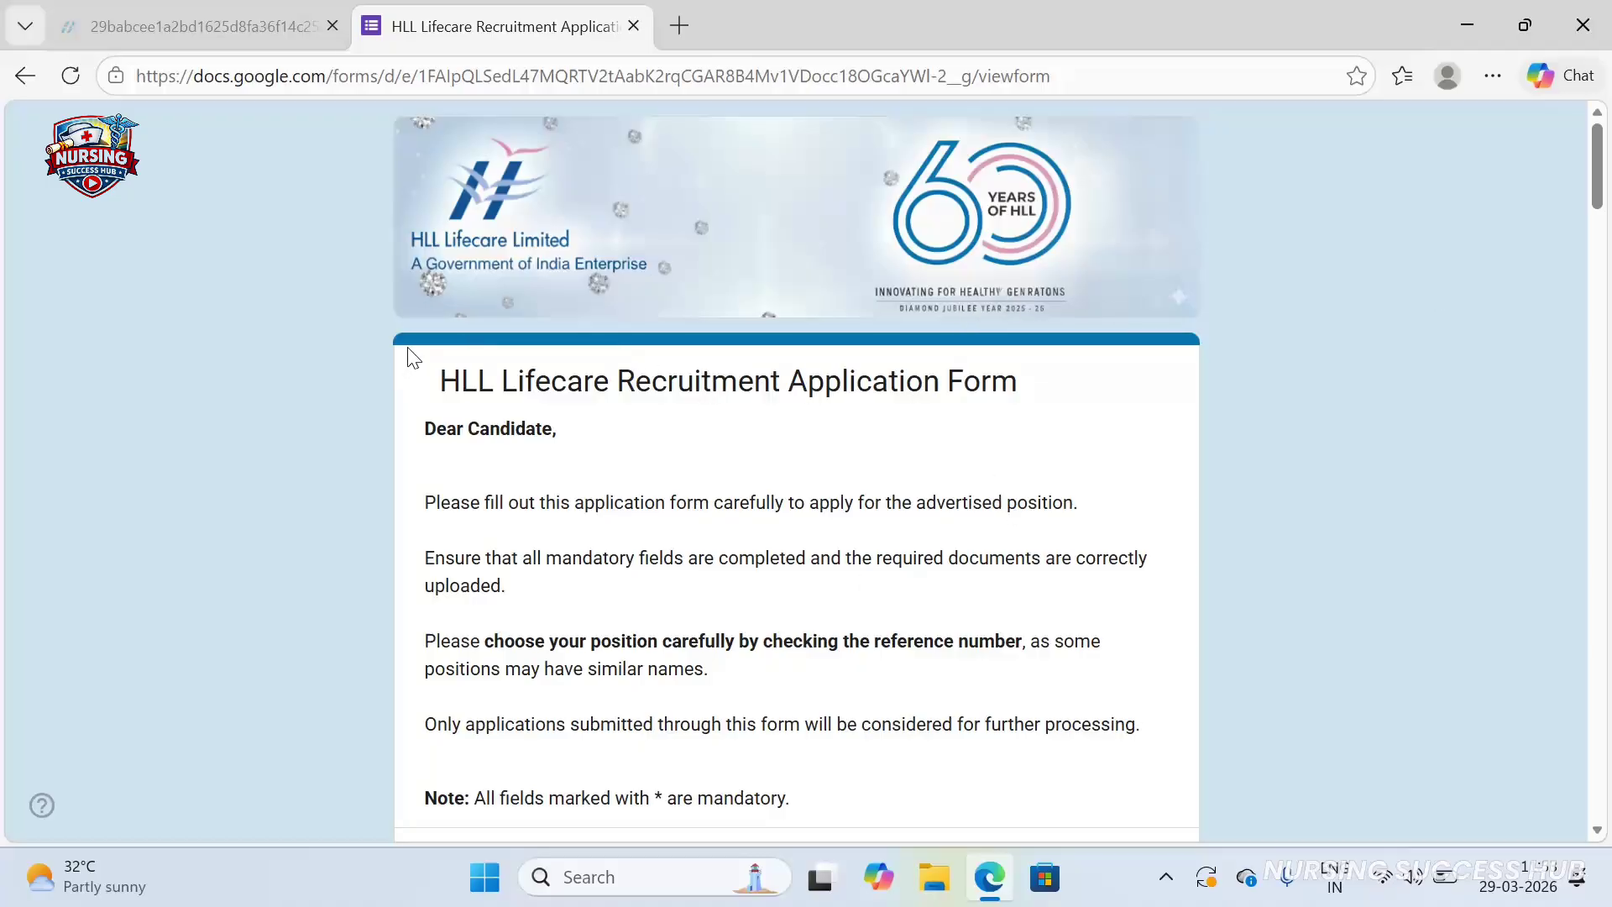
{"action": "left_click_drag", "start_coordinate": [455, 385], "coordinate": [932, 813]}
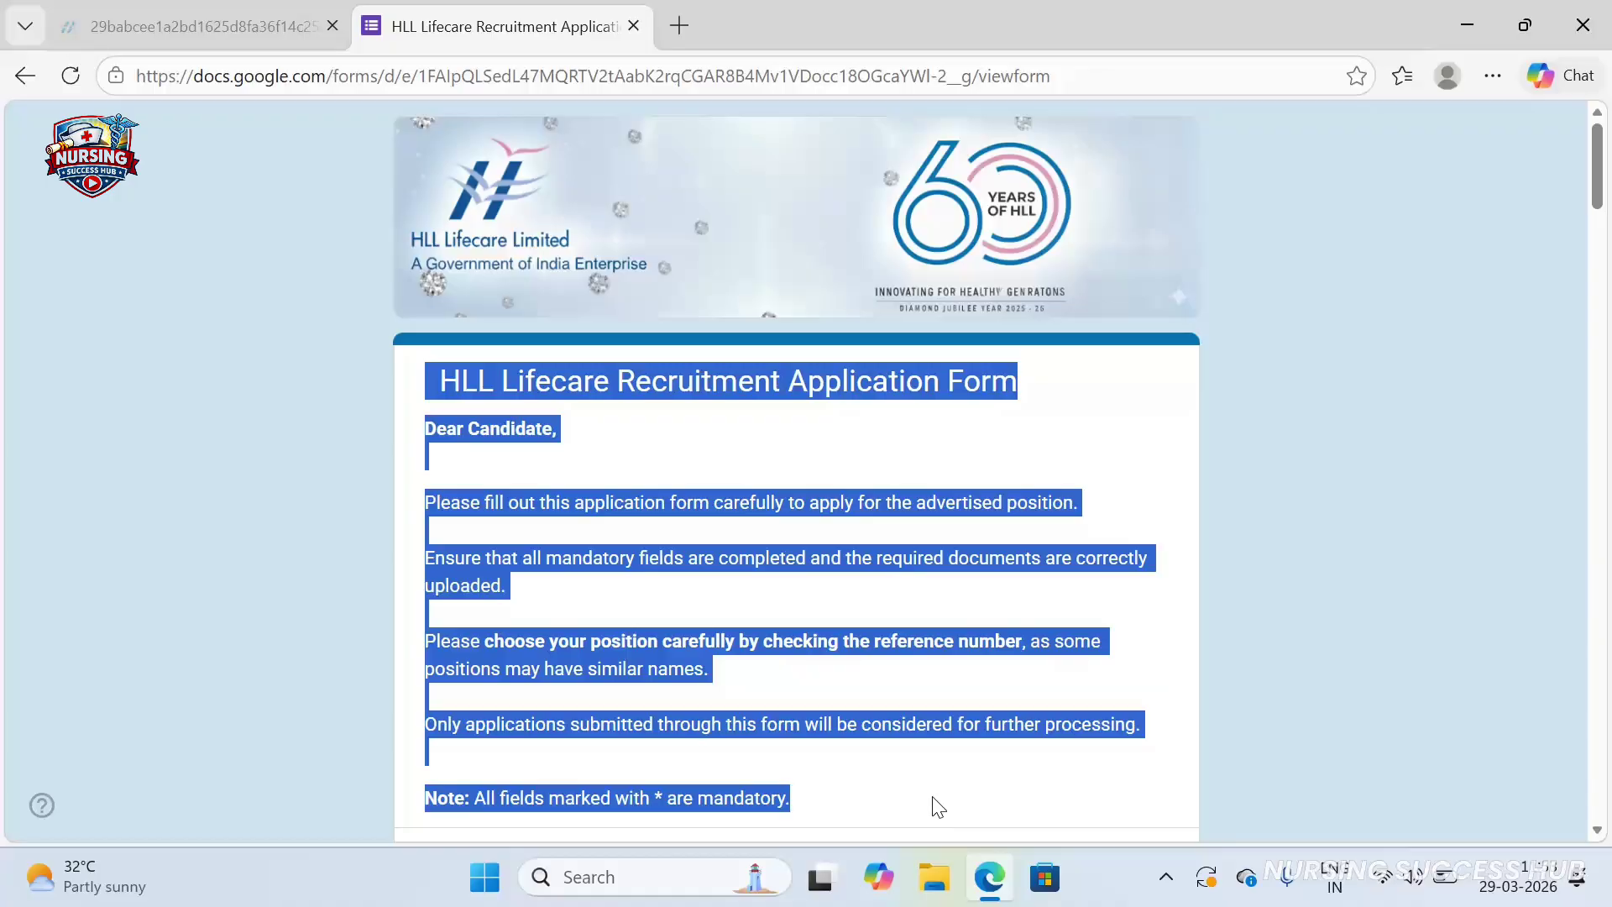
{"action": "left_click", "coordinate": [1175, 459]}
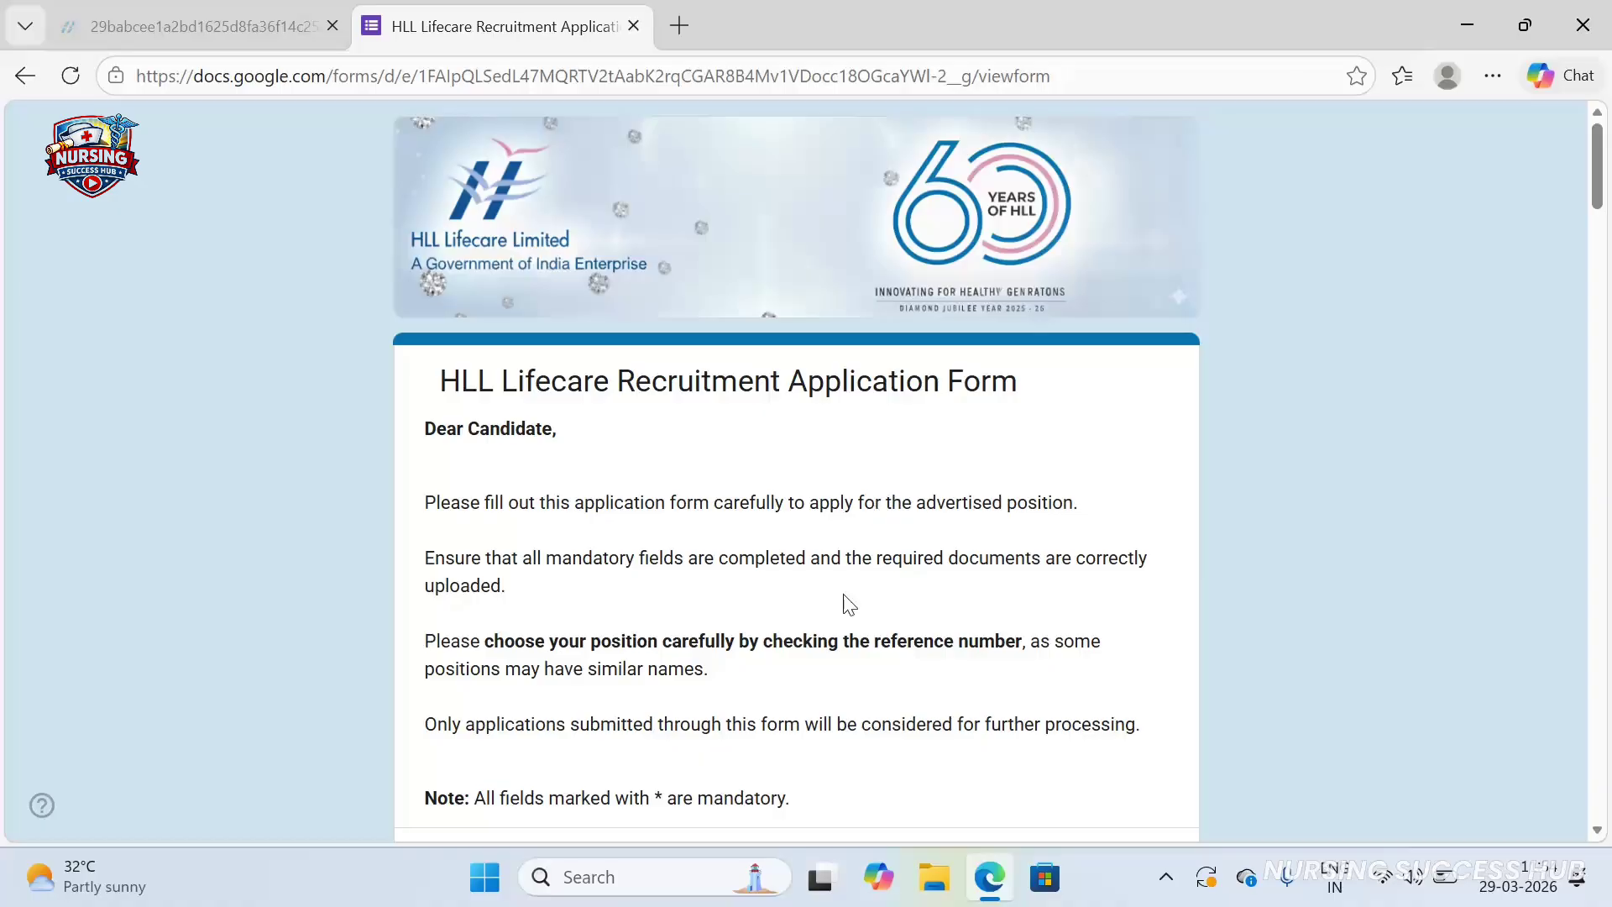
{"action": "left_click", "coordinate": [712, 850]}
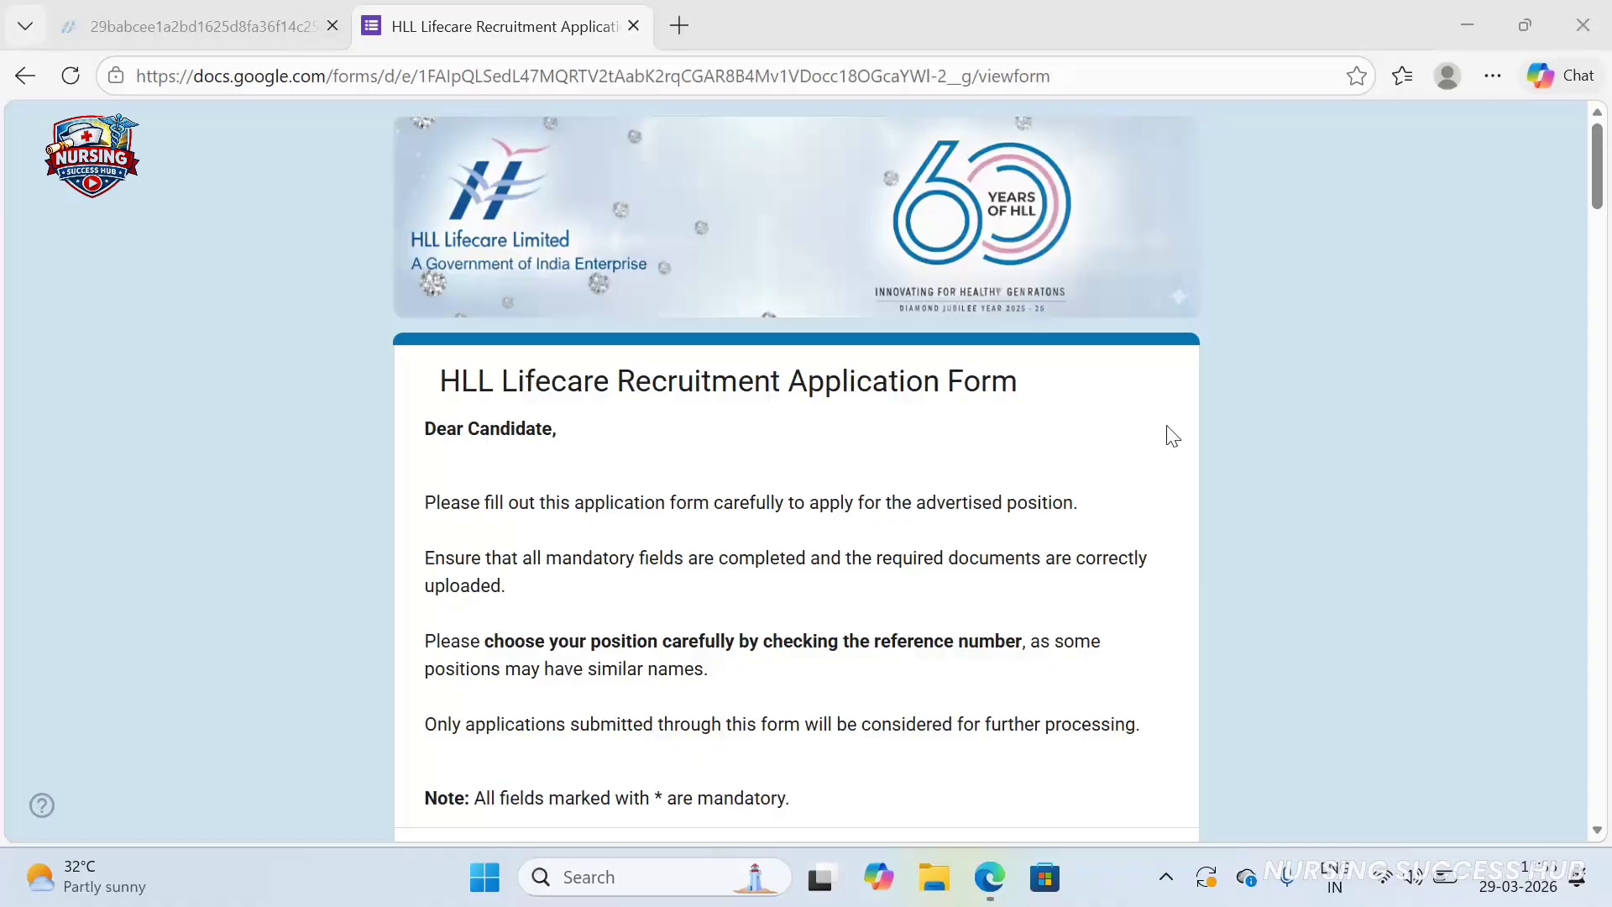
Review the signed-in account notice, the required-question note and the email recording option of the form
{"action": "scroll", "coordinate": [1075, 492], "scroll_direction": "down", "scroll_amount": 3}
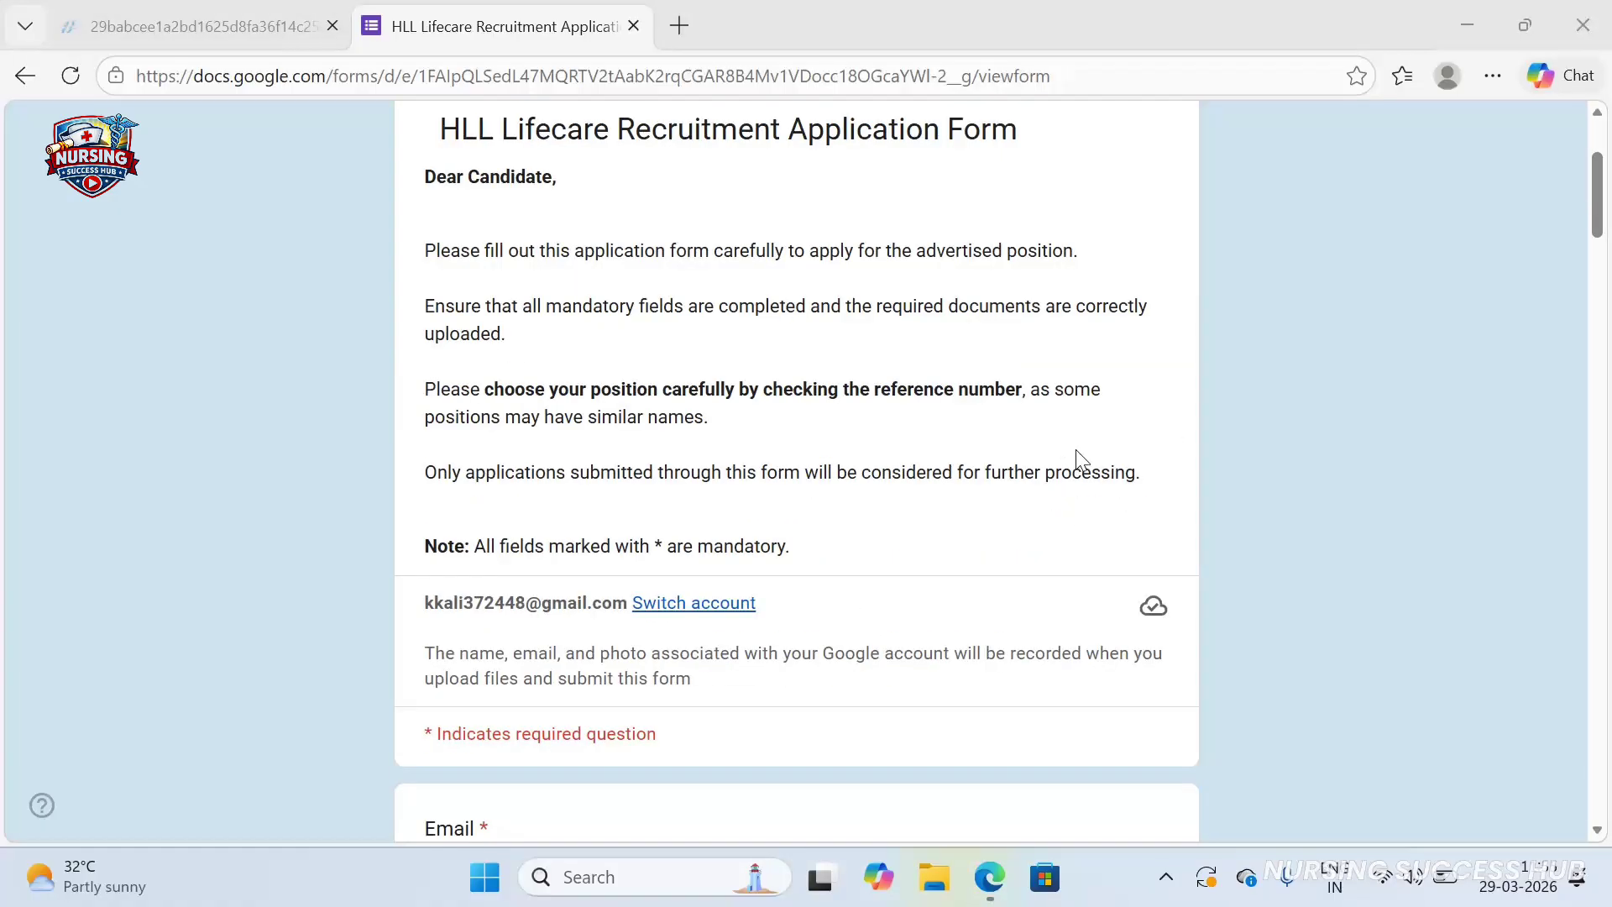
{"action": "scroll", "coordinate": [1080, 461], "scroll_direction": "down", "scroll_amount": 3}
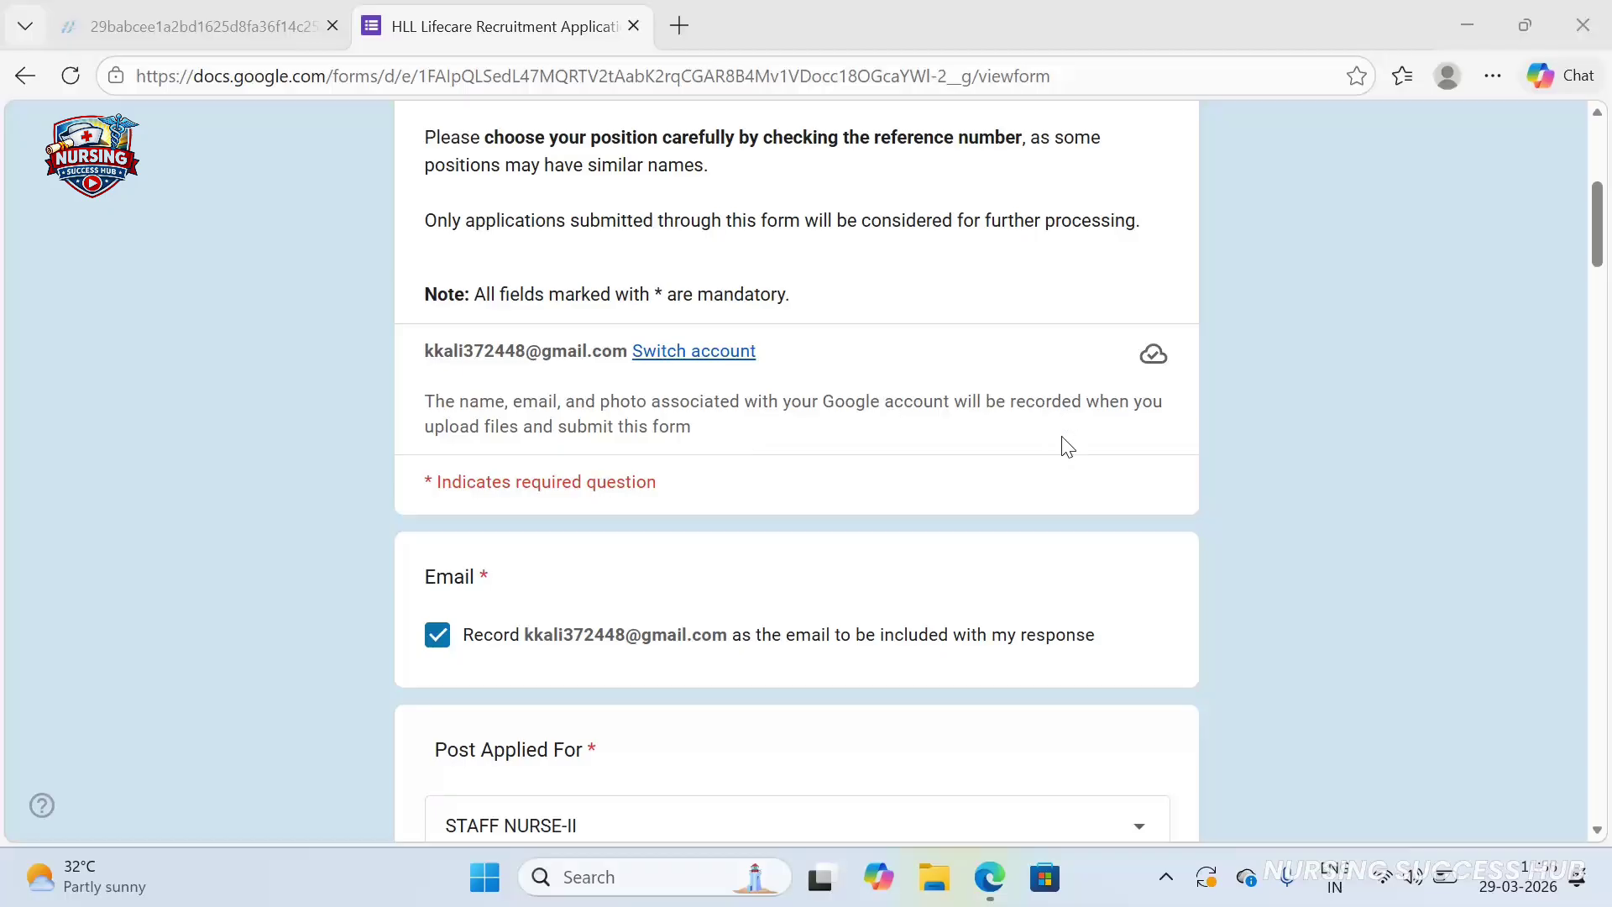
{"action": "scroll", "coordinate": [988, 474], "scroll_direction": "down", "scroll_amount": 1}
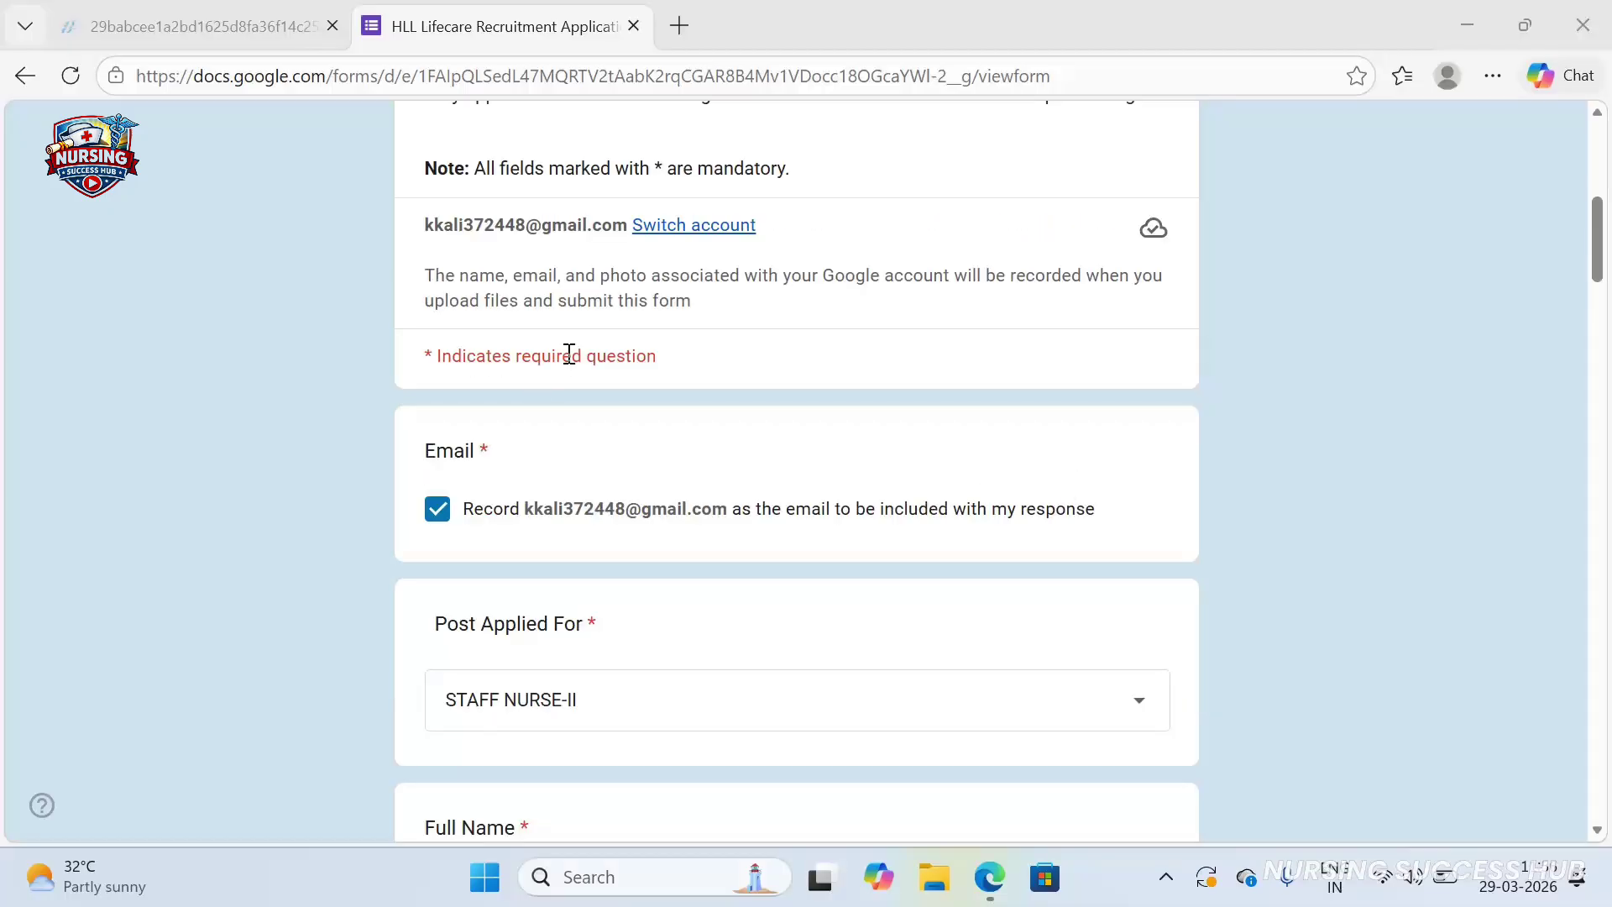
{"action": "left_click_drag", "start_coordinate": [663, 361], "coordinate": [424, 357]}
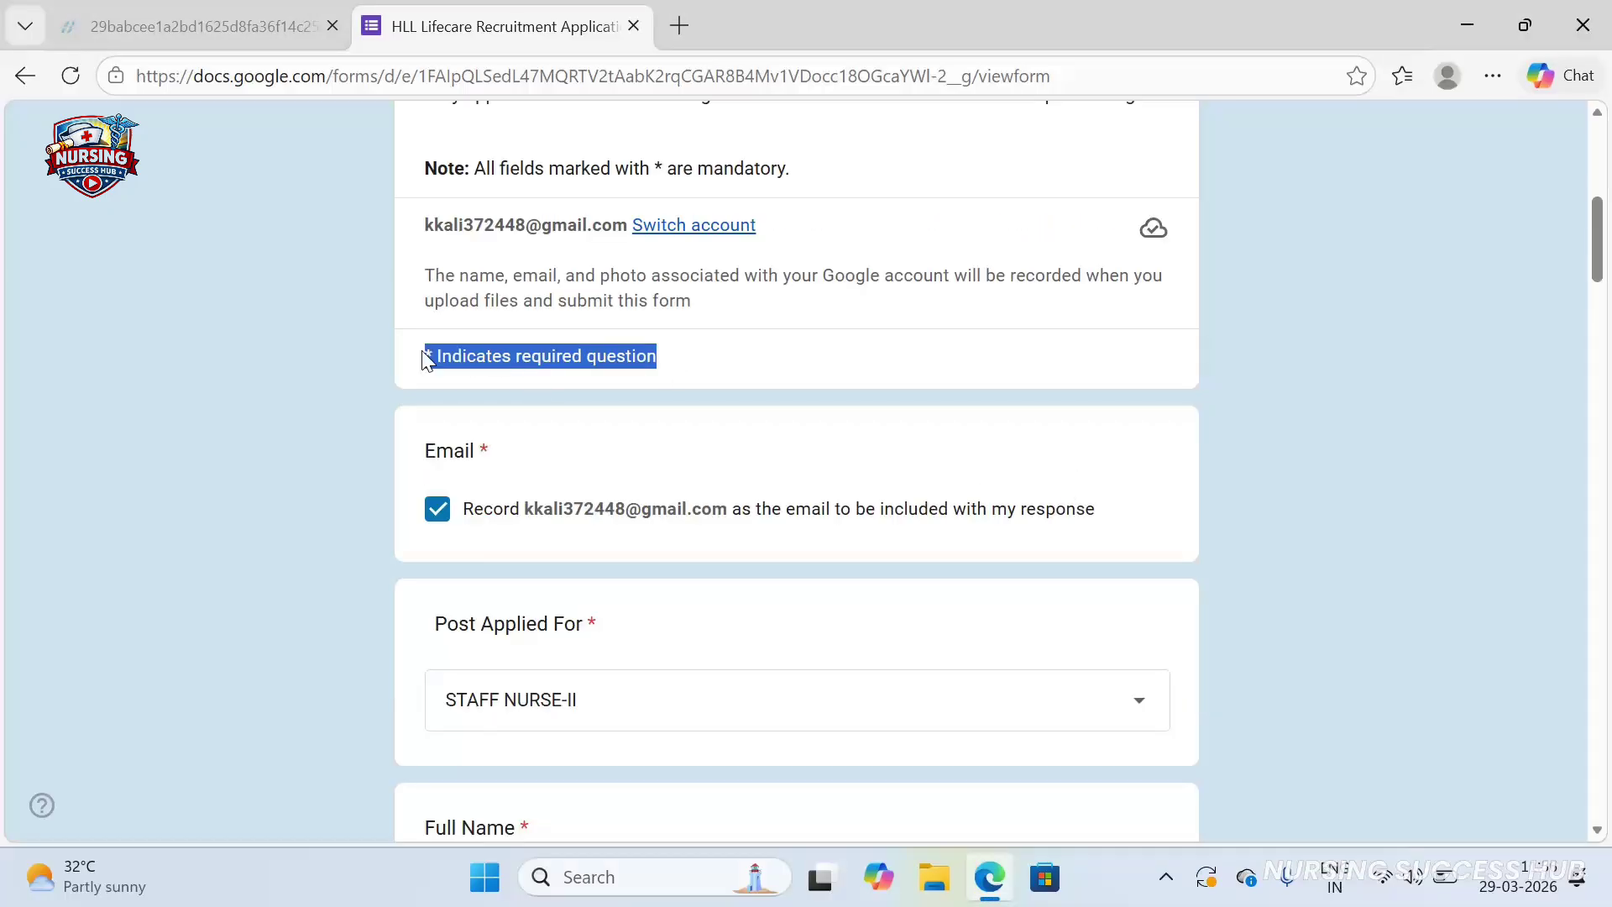
{"action": "left_click", "coordinate": [775, 351]}
{"action": "scroll", "coordinate": [774, 407], "scroll_direction": "down", "scroll_amount": 1}
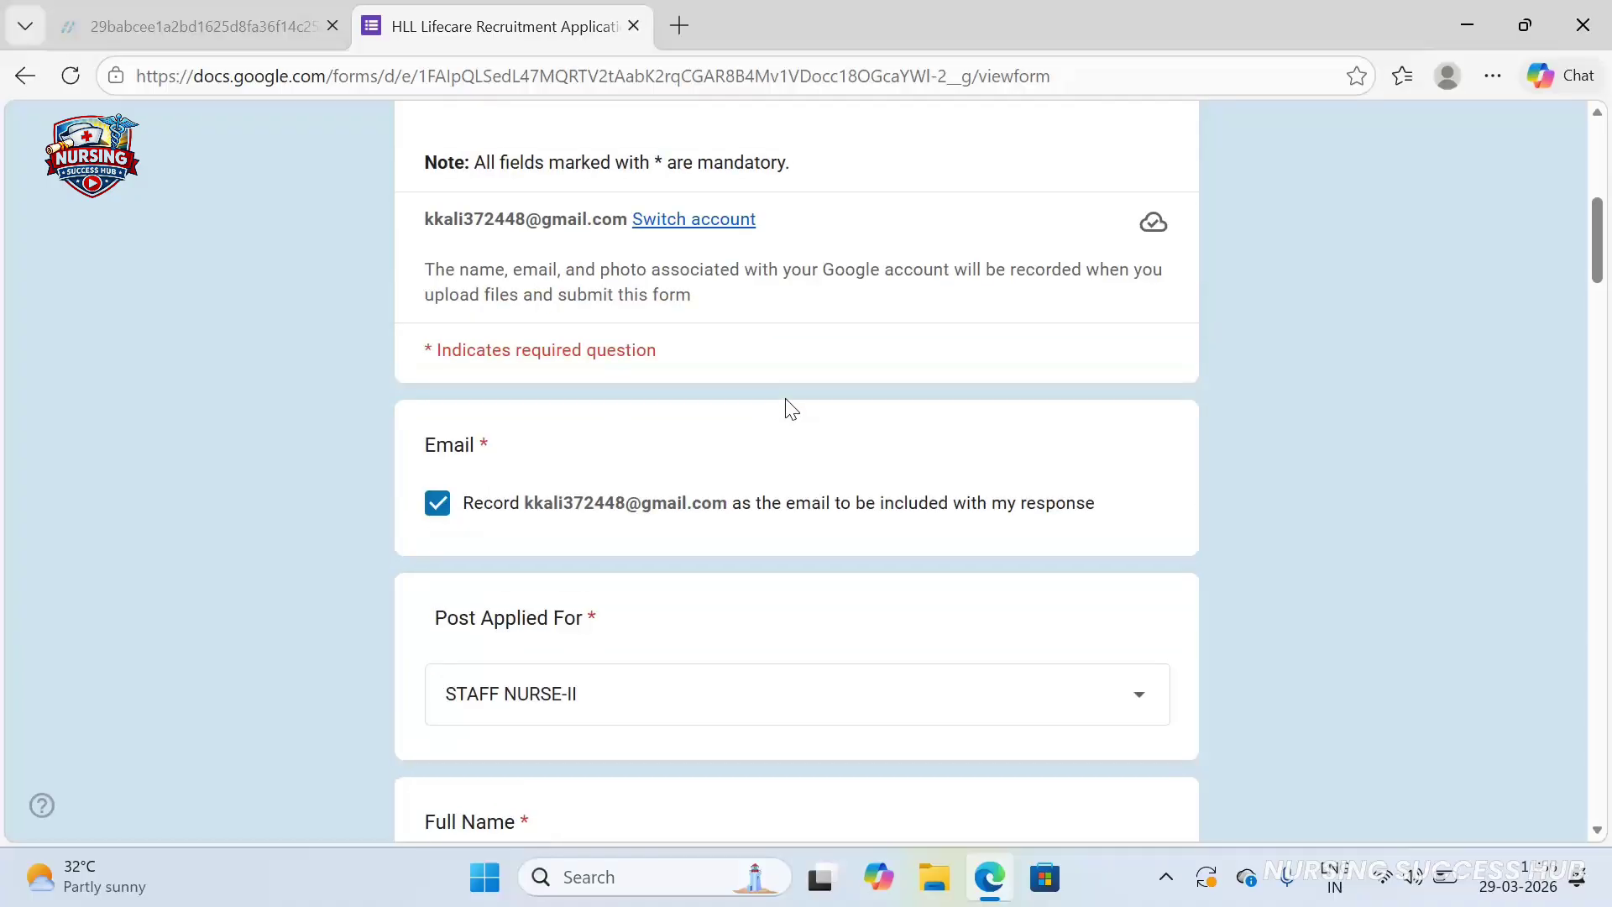
{"action": "scroll", "coordinate": [794, 408], "scroll_direction": "down", "scroll_amount": 4}
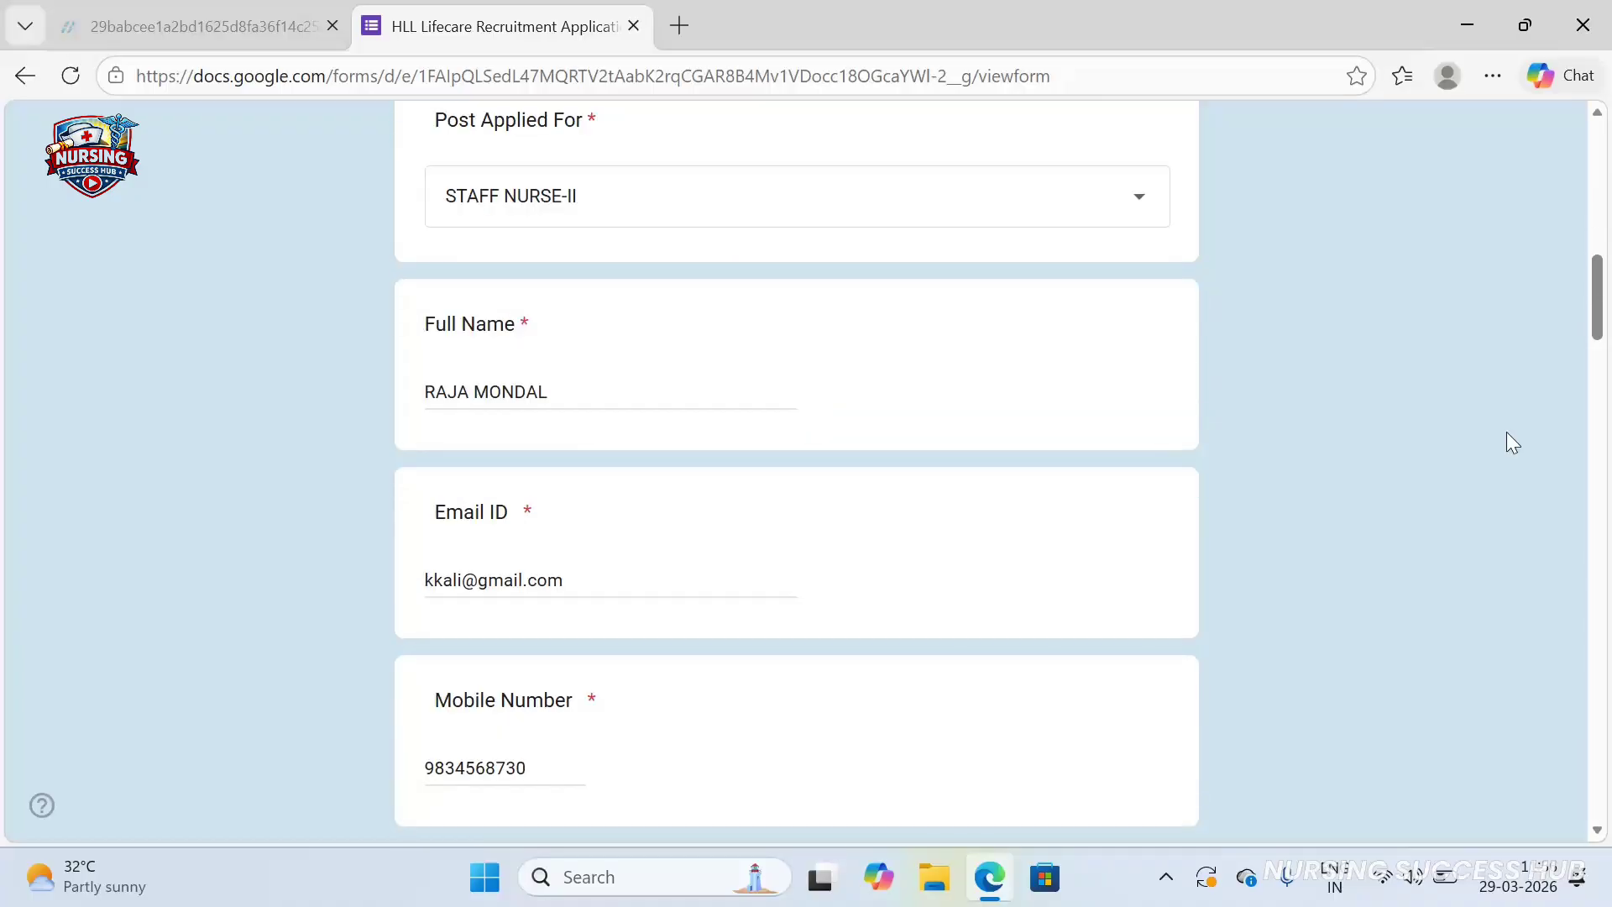
Review the posts offered under Post Applied For and choose STAFF NURSE-II
{"action": "scroll", "coordinate": [972, 369], "scroll_direction": "up", "scroll_amount": 2}
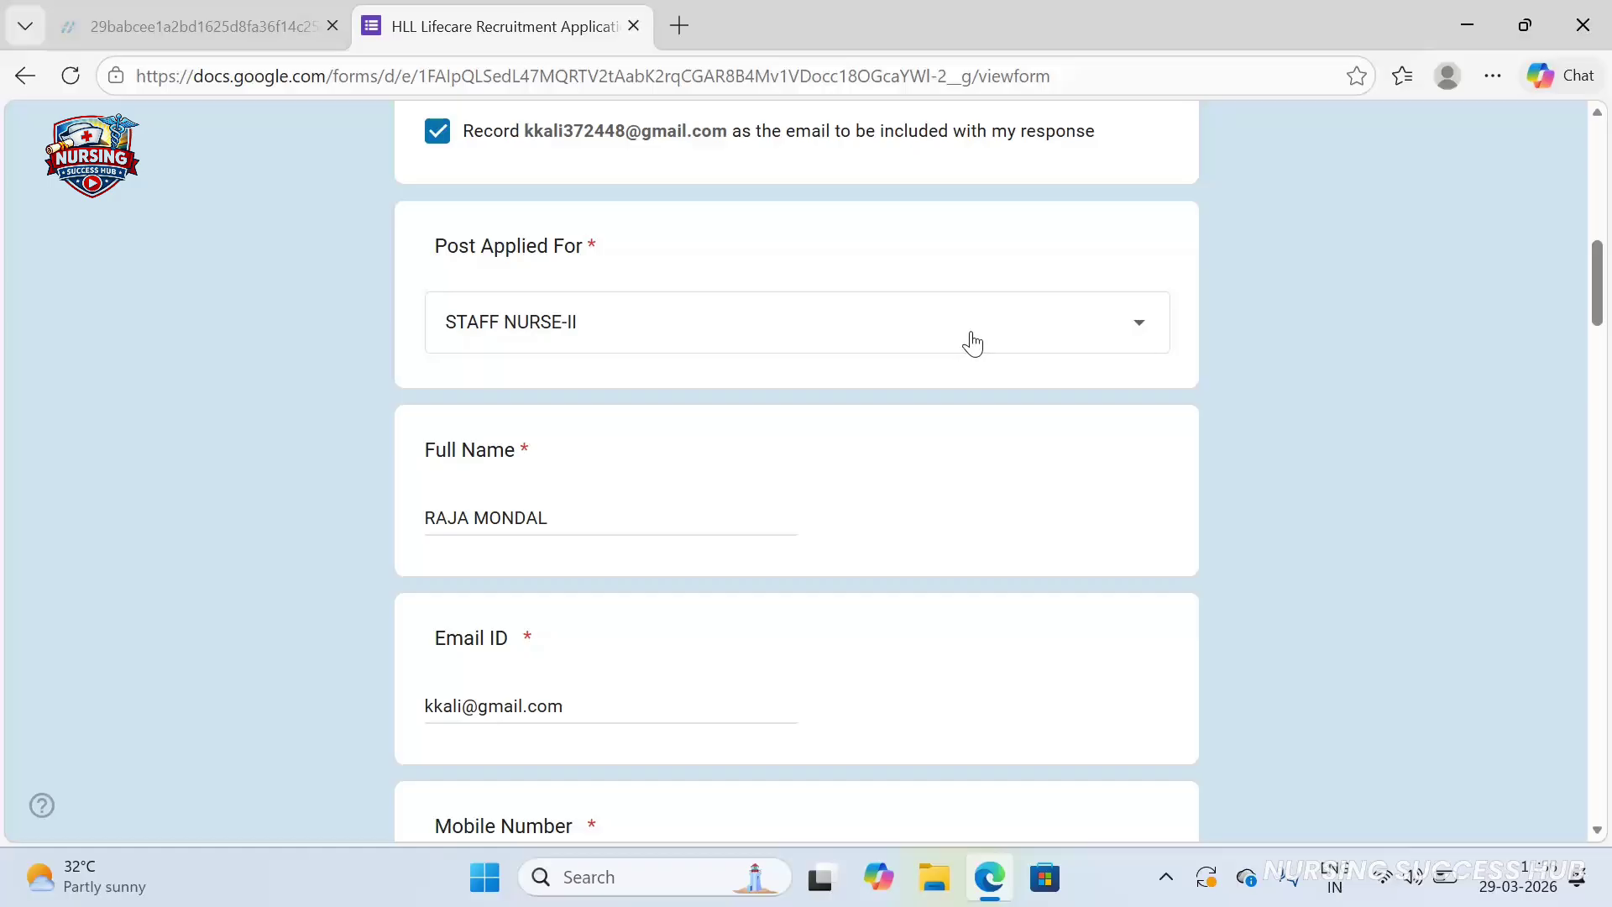
{"action": "left_click", "coordinate": [972, 344]}
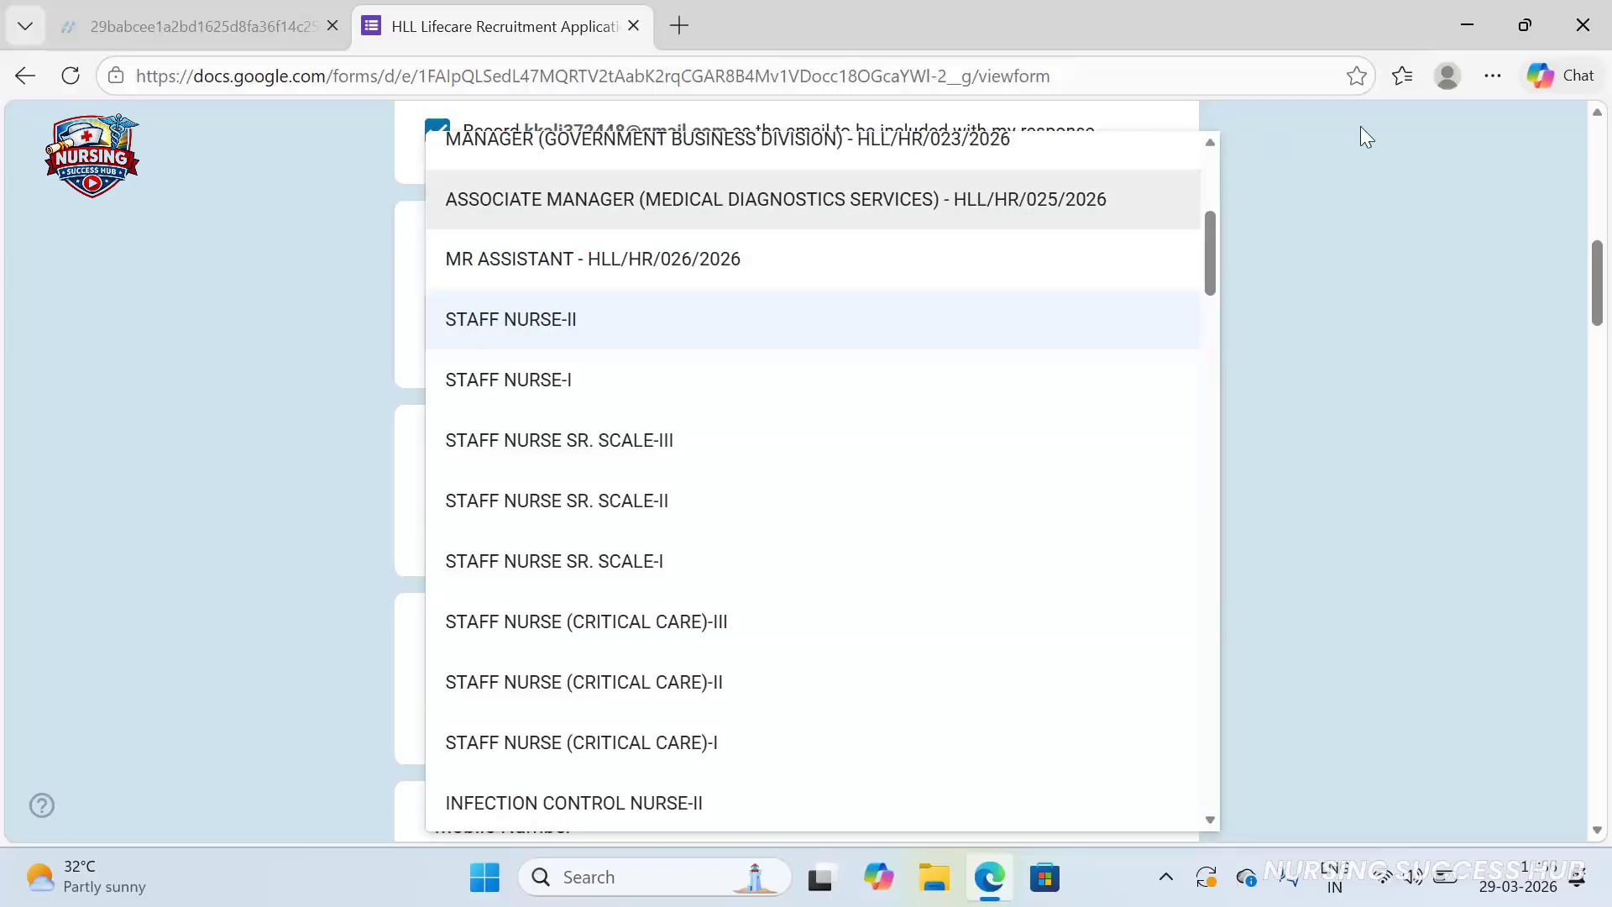
{"action": "left_click", "coordinate": [1323, 251]}
{"action": "left_click", "coordinate": [678, 321]}
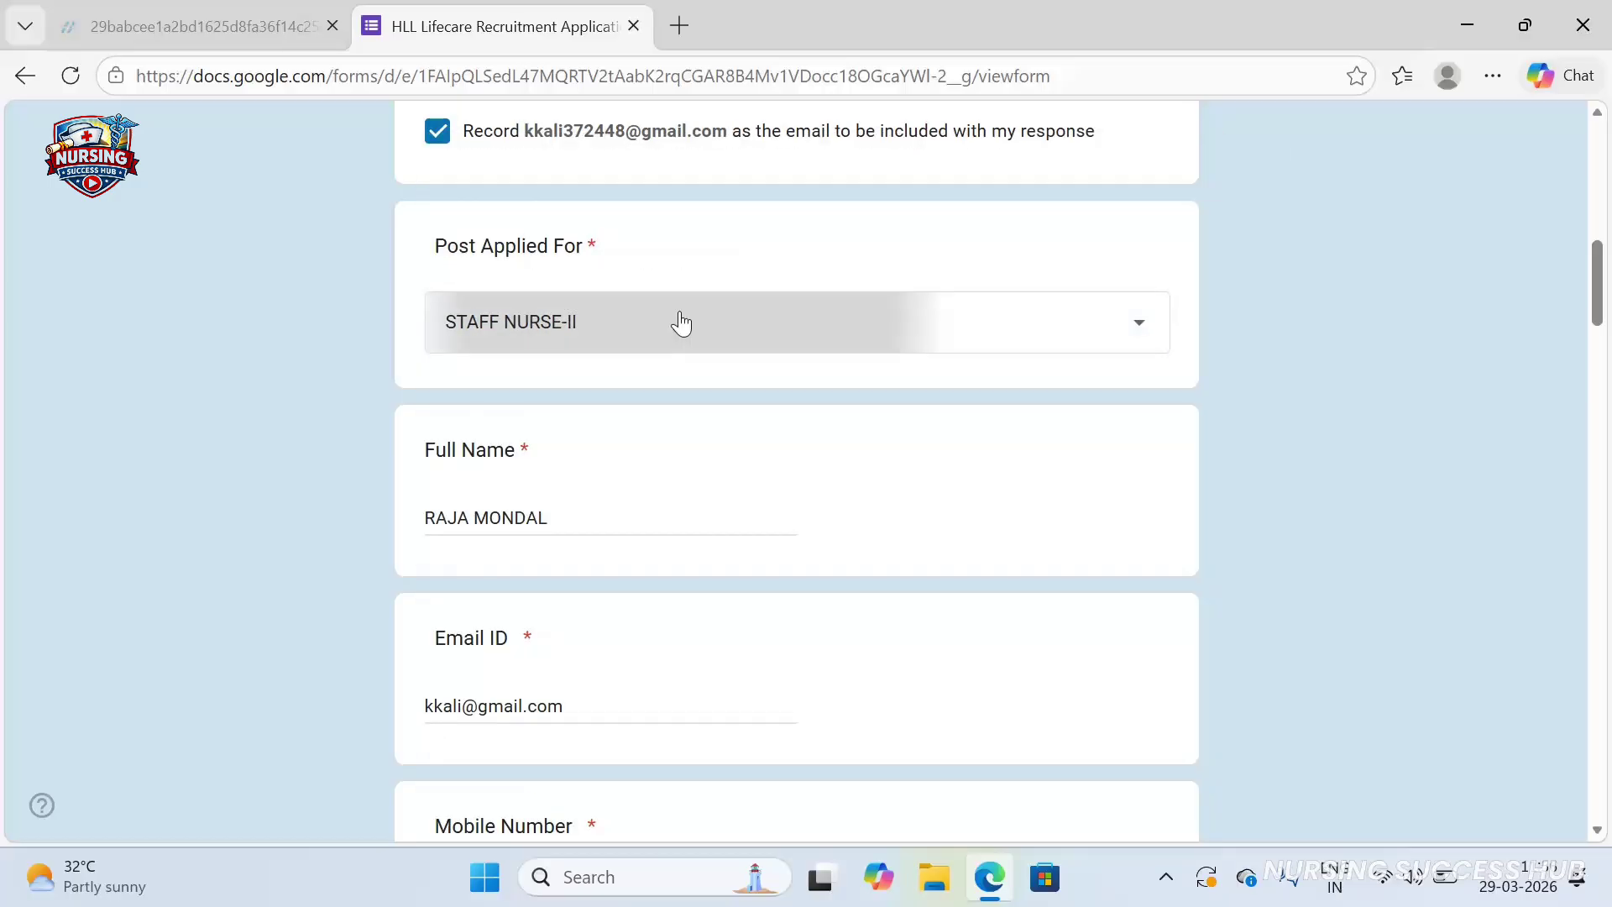
{"action": "left_click", "coordinate": [673, 332]}
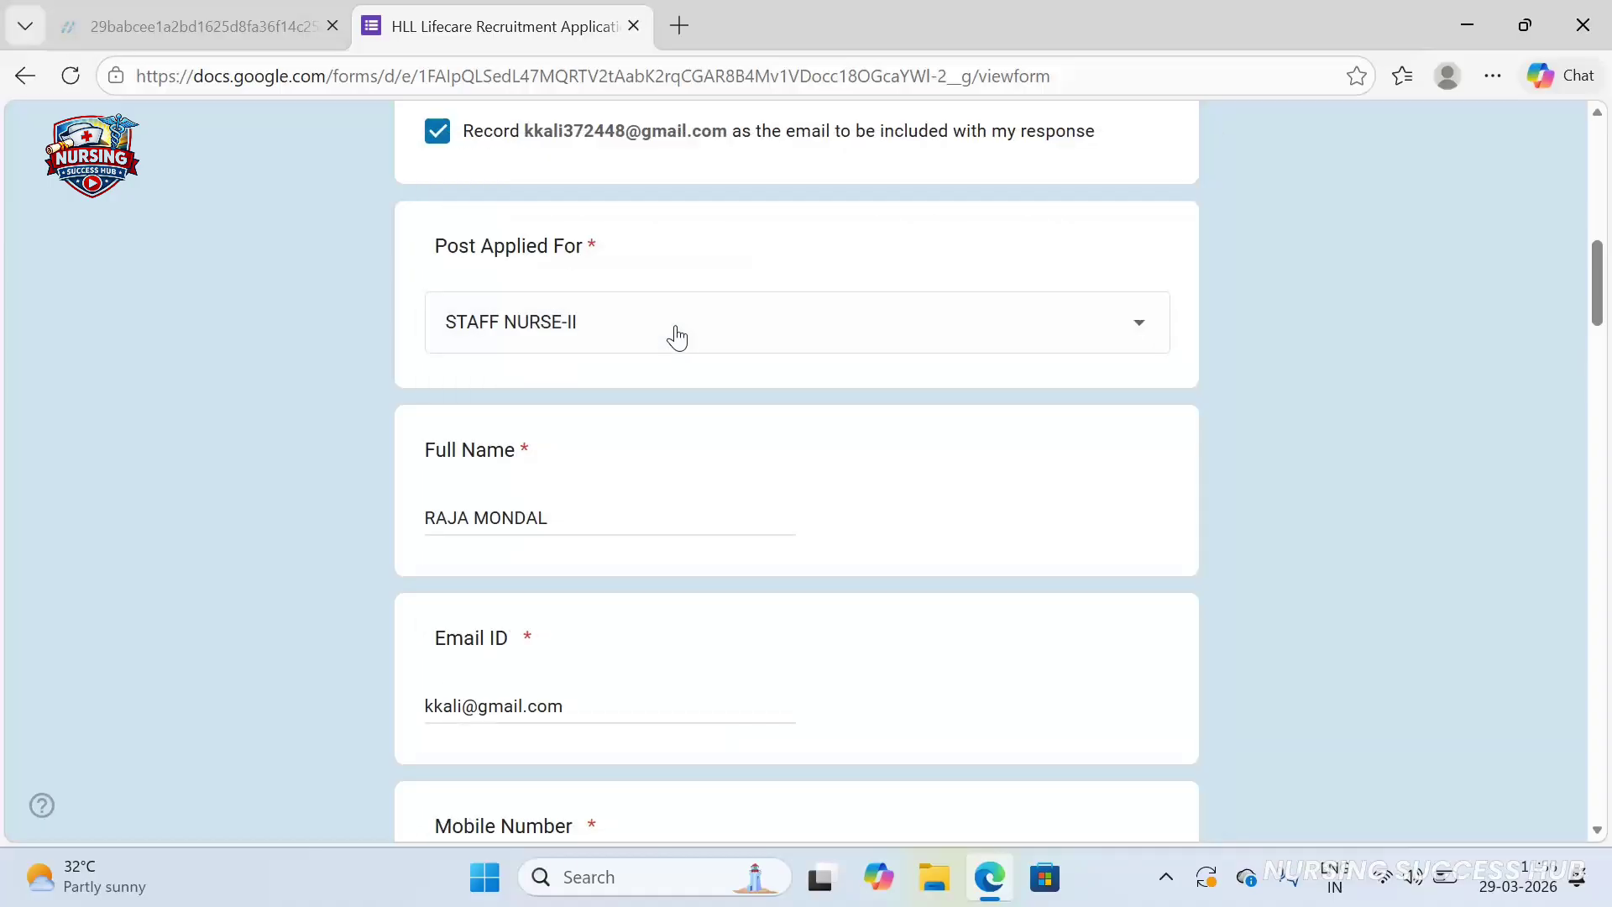
{"action": "left_click", "coordinate": [697, 329]}
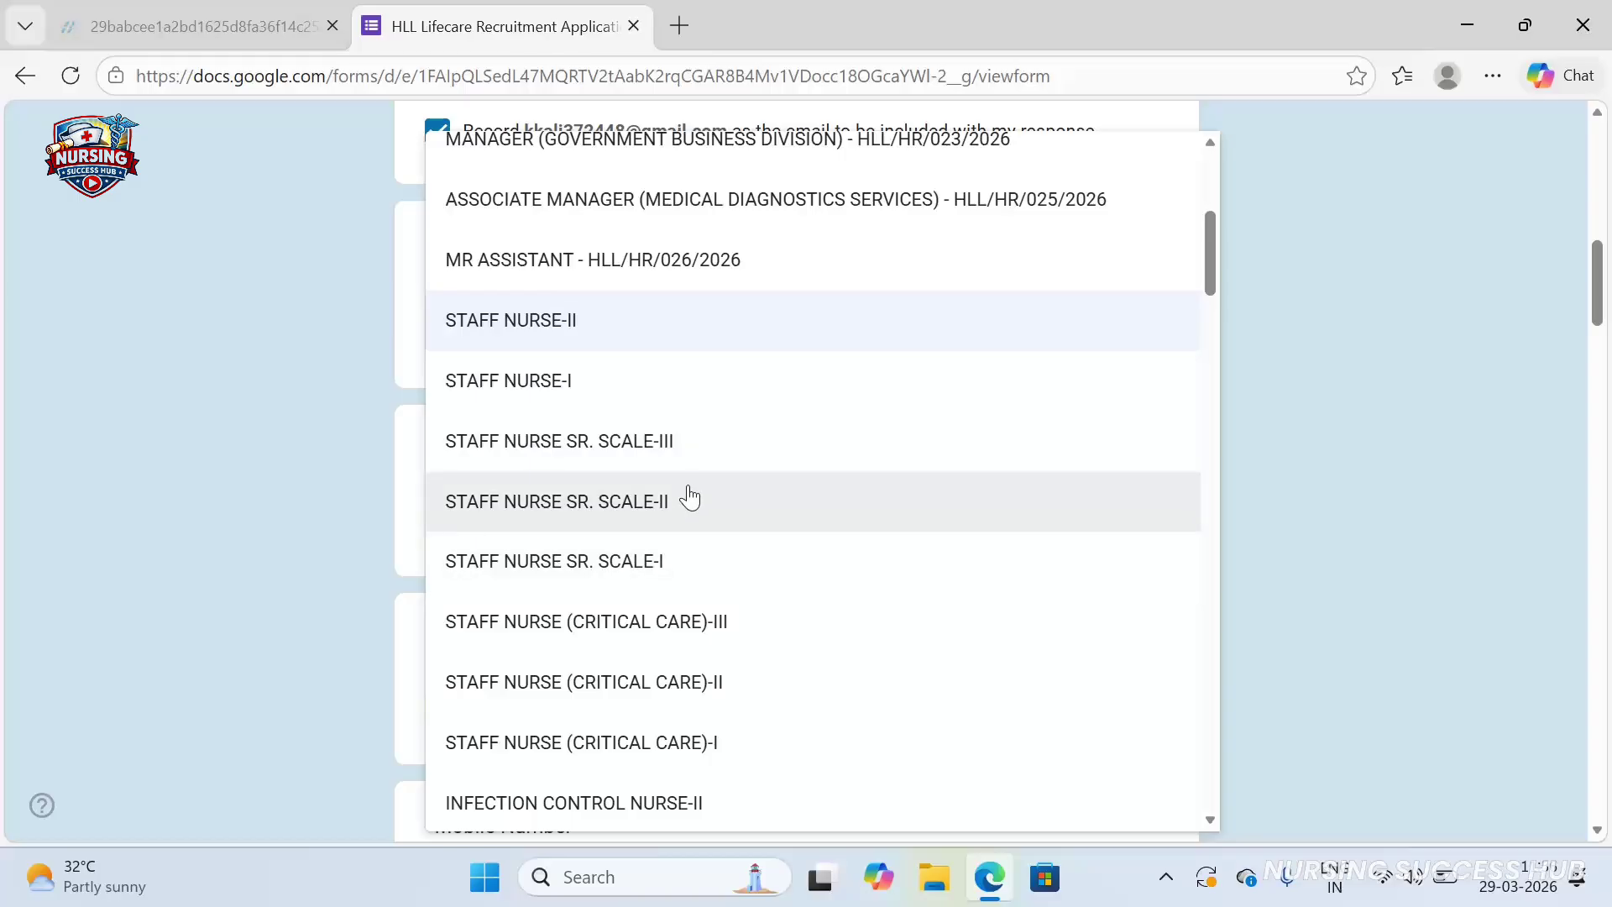
{"action": "left_click", "coordinate": [718, 340]}
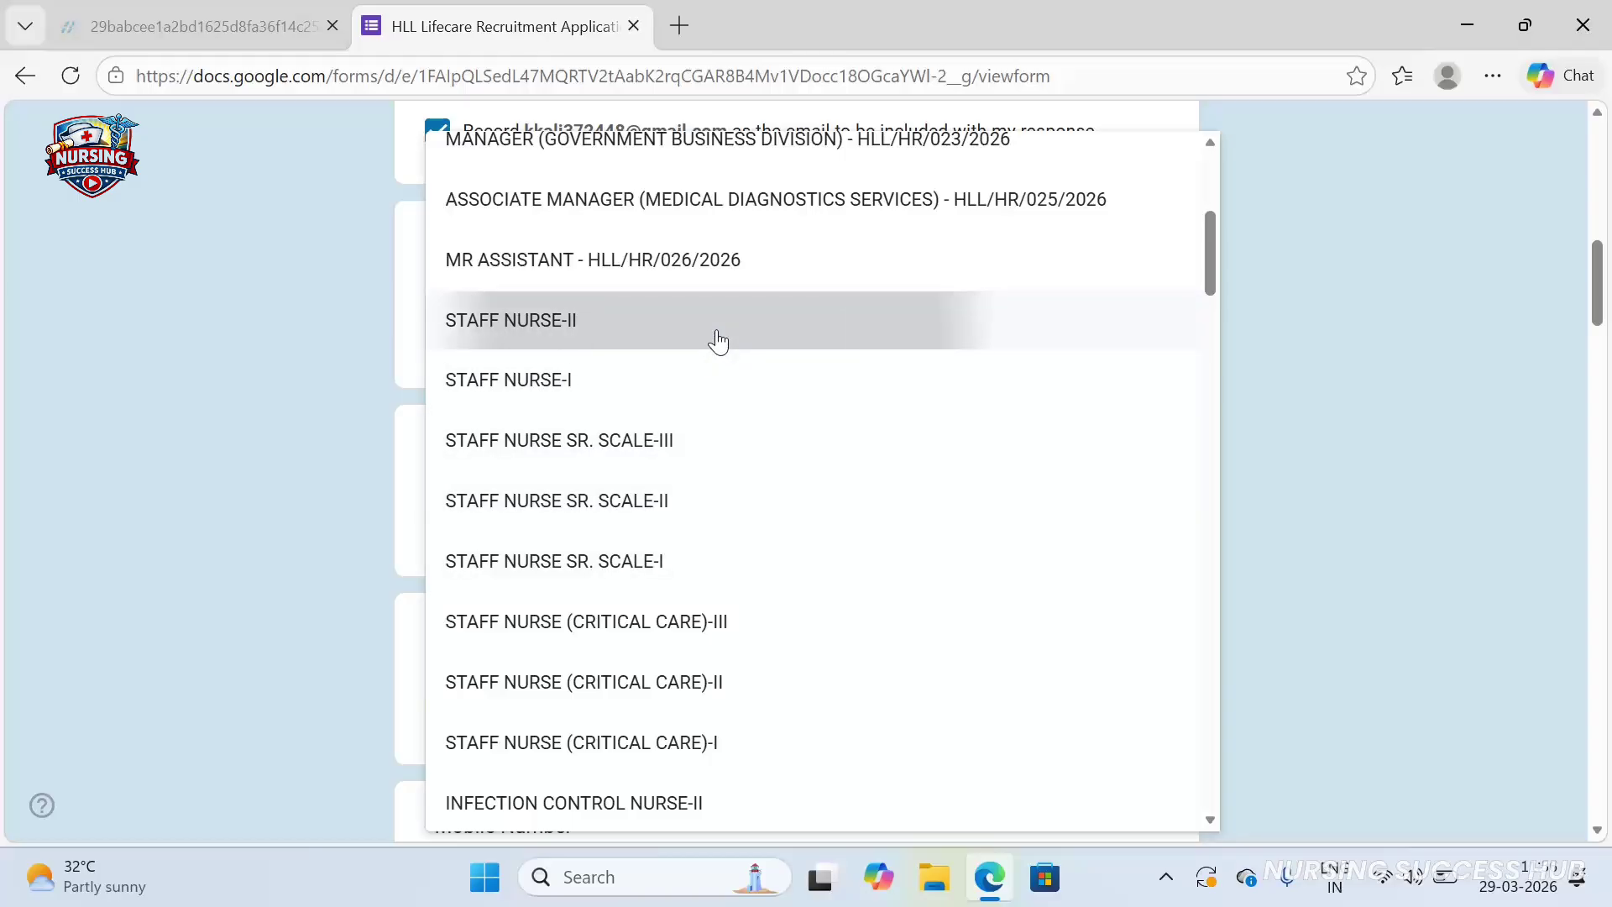
Highlight the entry in the Full Name field to check it
{"action": "scroll", "coordinate": [697, 436], "scroll_direction": "down", "scroll_amount": 2}
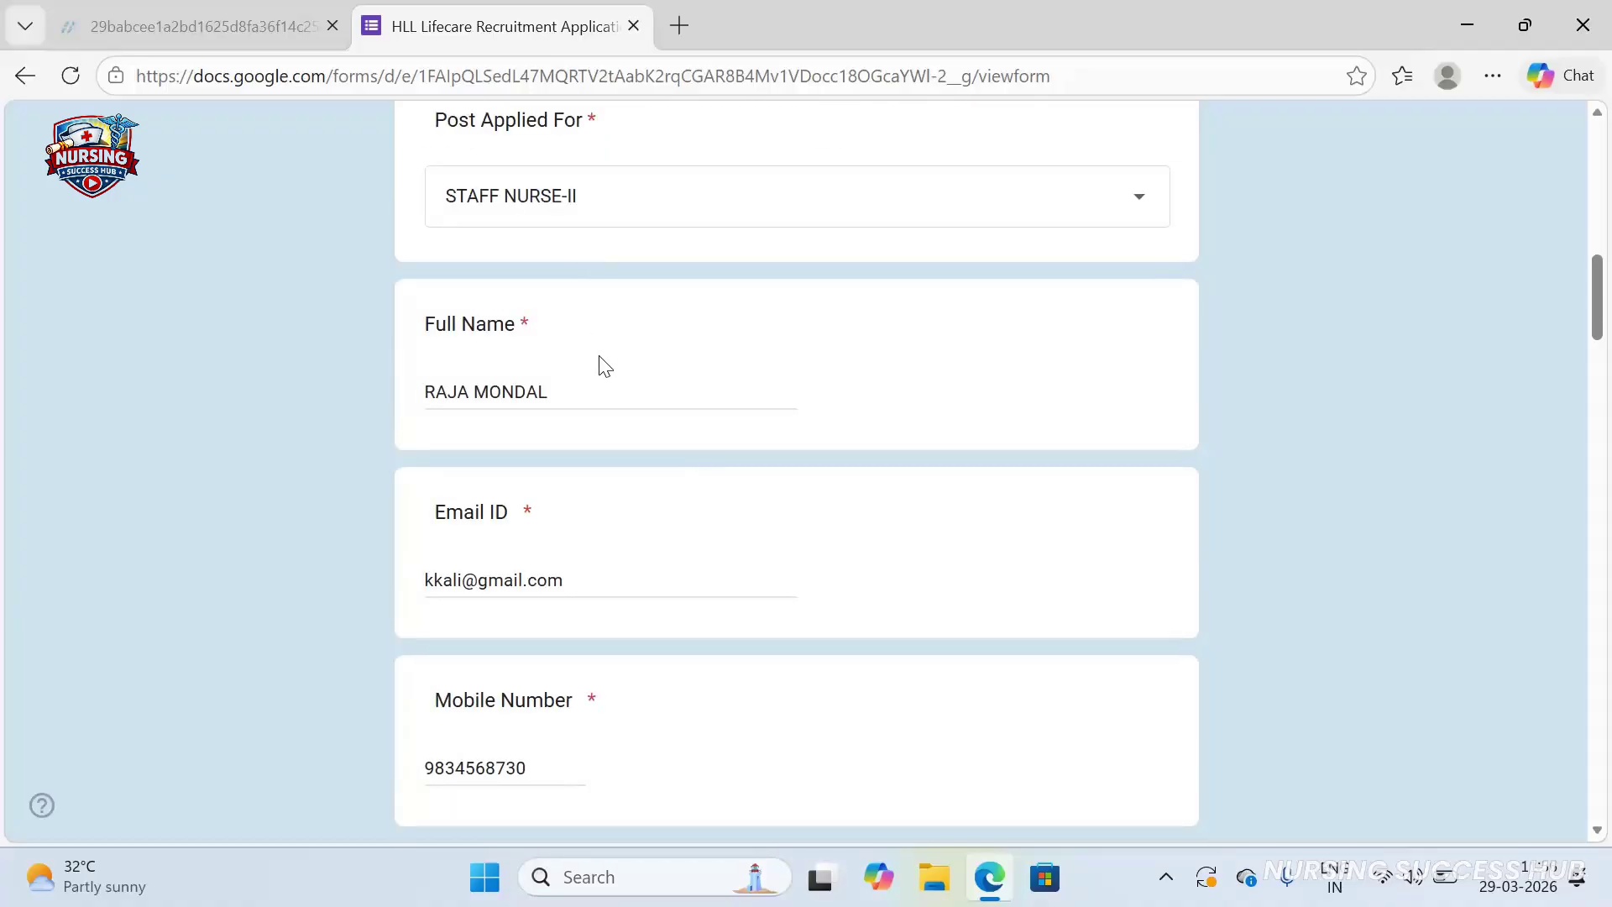
{"action": "left_click_drag", "start_coordinate": [567, 389], "coordinate": [423, 364]}
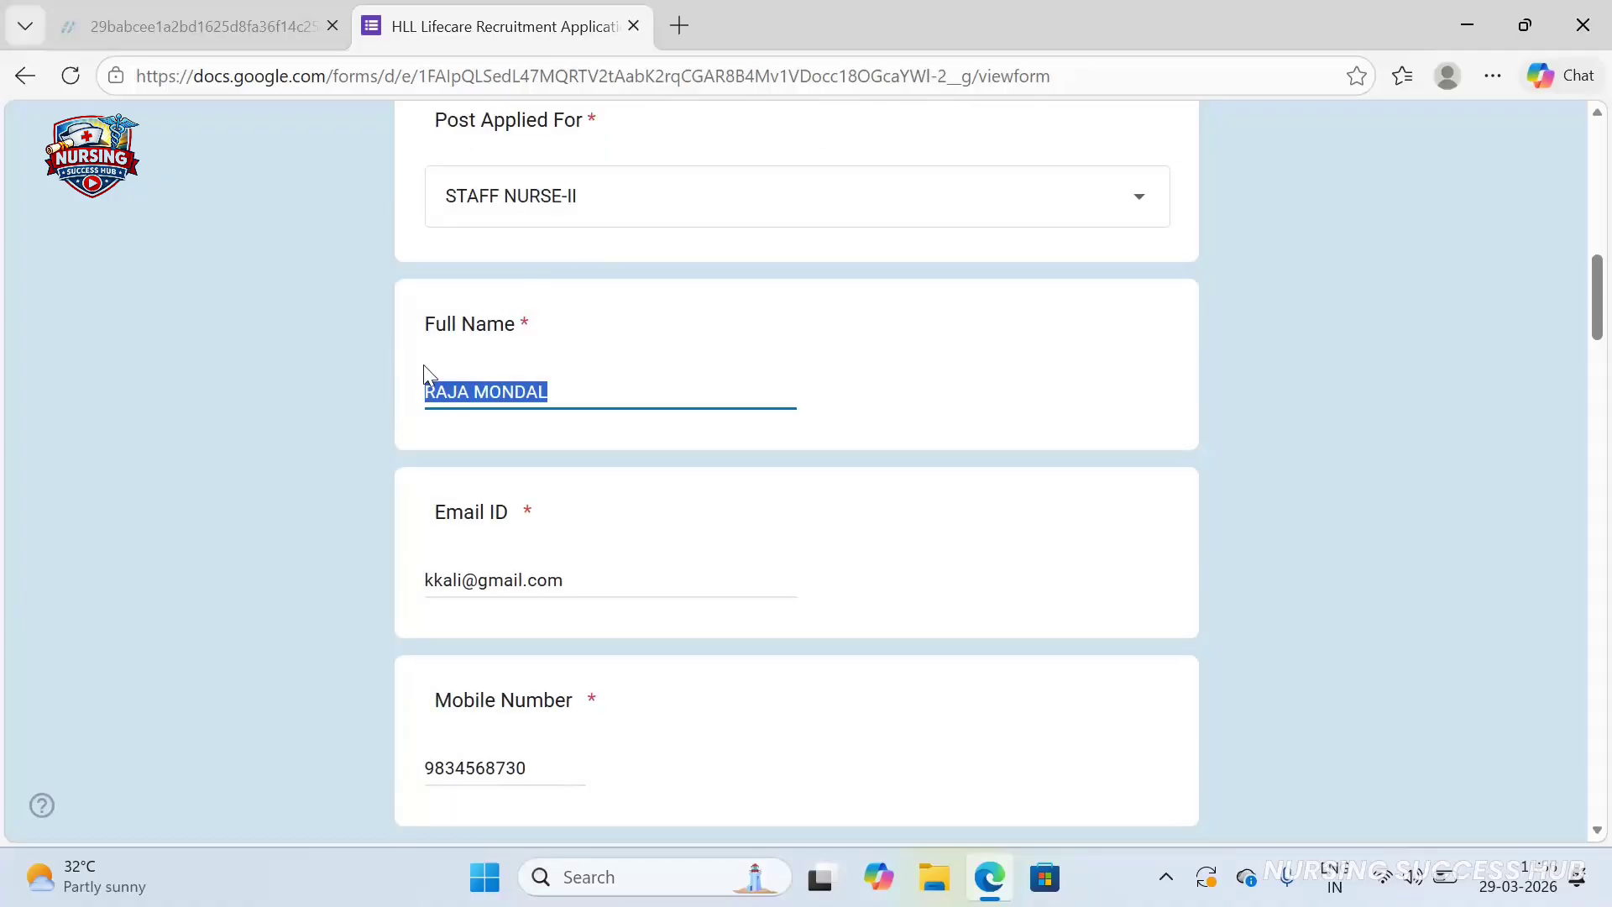
{"action": "left_click", "coordinate": [604, 370]}
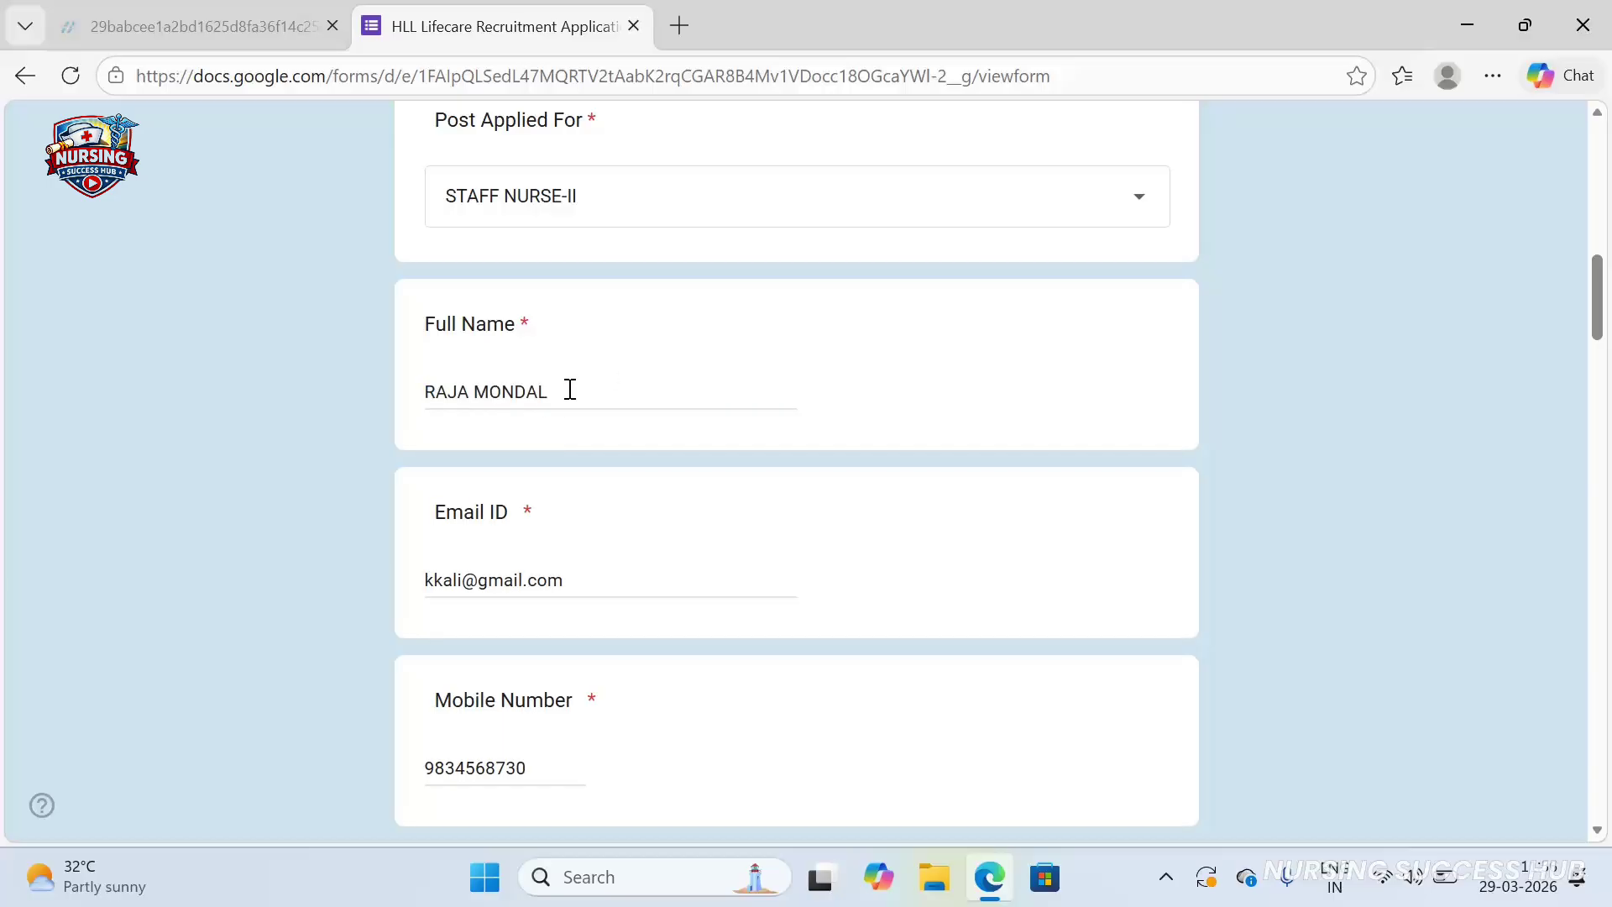
Outline the Email ID, Mobile Number and Date of Birth fields with red annotation rectangles and clear the markings
{"action": "scroll", "coordinate": [591, 529], "scroll_direction": "down", "scroll_amount": 3}
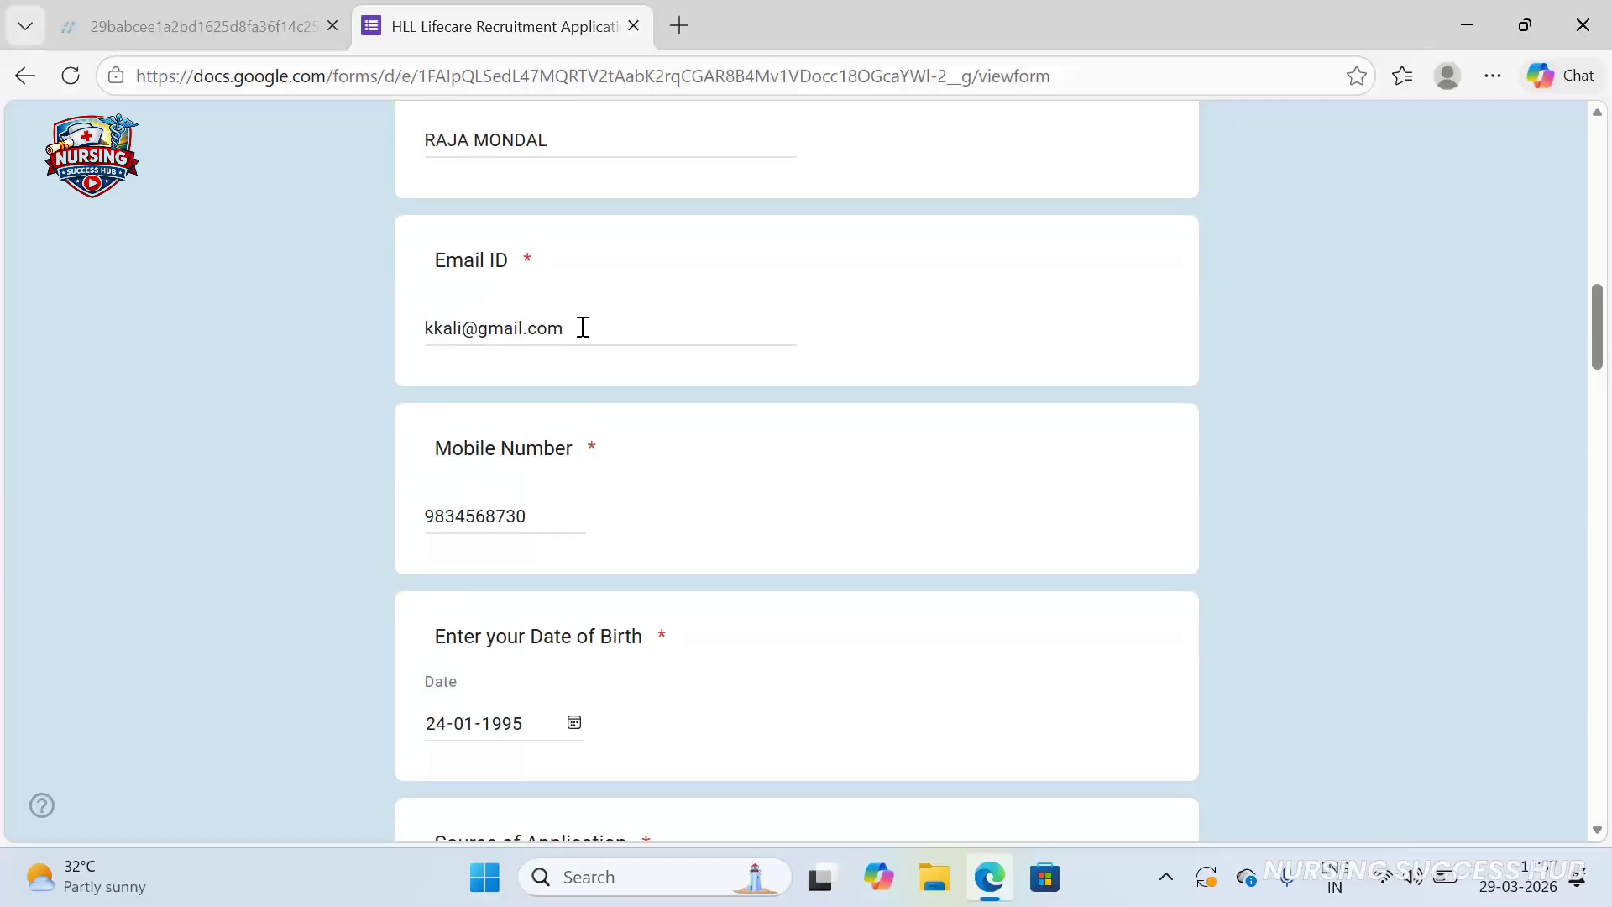
{"action": "left_click", "coordinate": [1203, 859]}
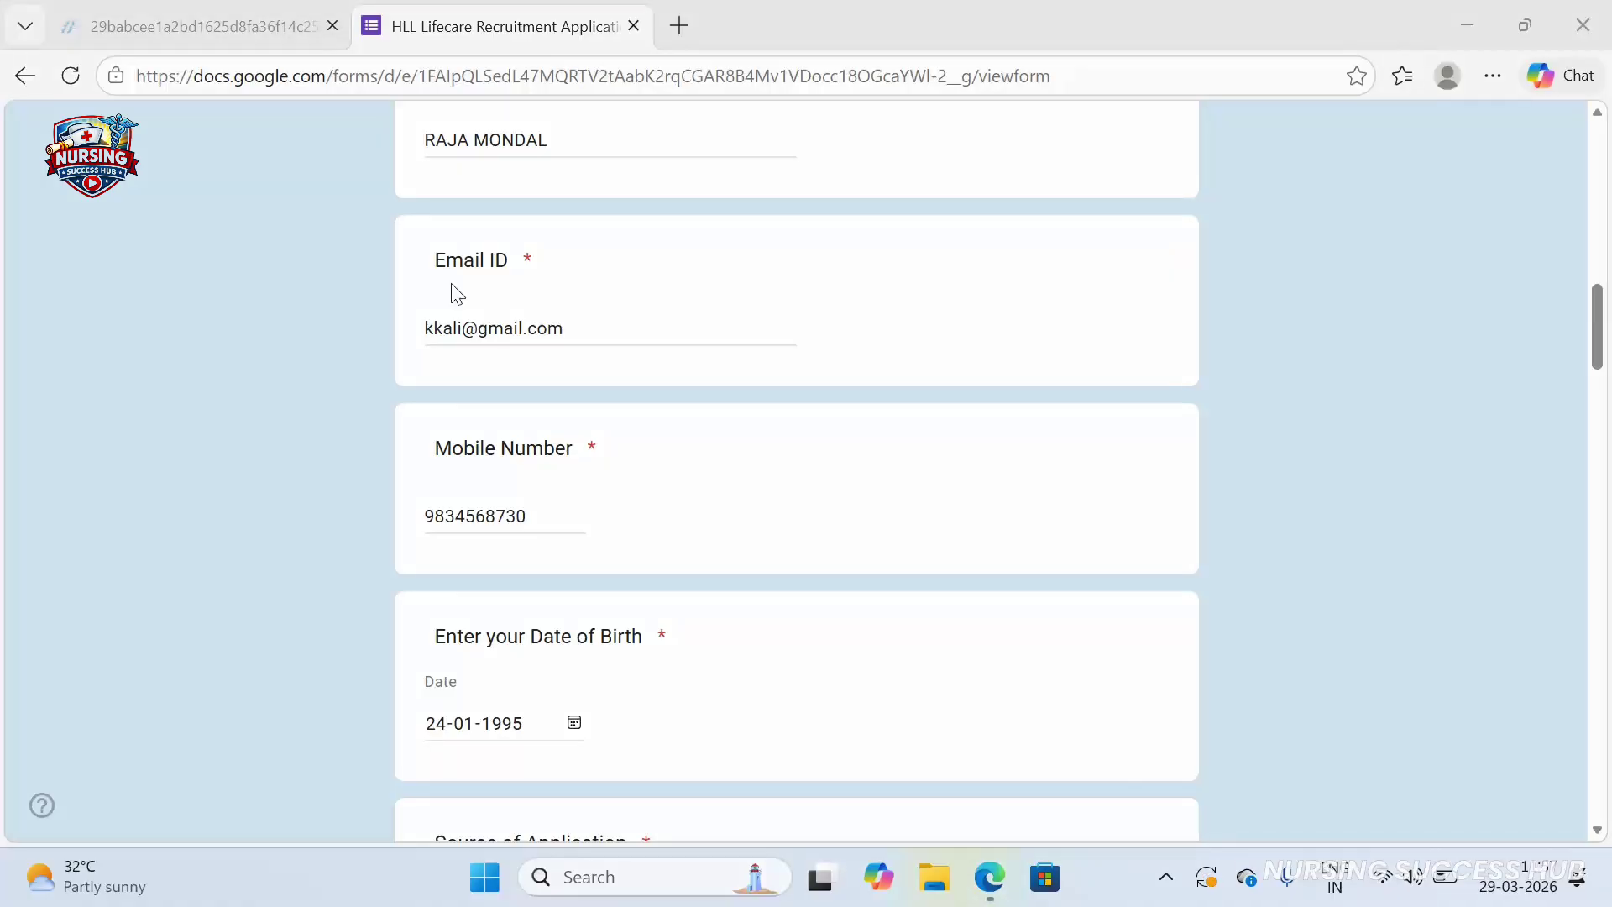
{"action": "mouse_move", "coordinate": [401, 249]}
{"action": "left_mouse_down"}
{"action": "mouse_move", "coordinate": [471, 330]}
{"action": "mouse_move", "coordinate": [668, 370]}
{"action": "mouse_move", "coordinate": [744, 356]}
{"action": "left_mouse_up"}
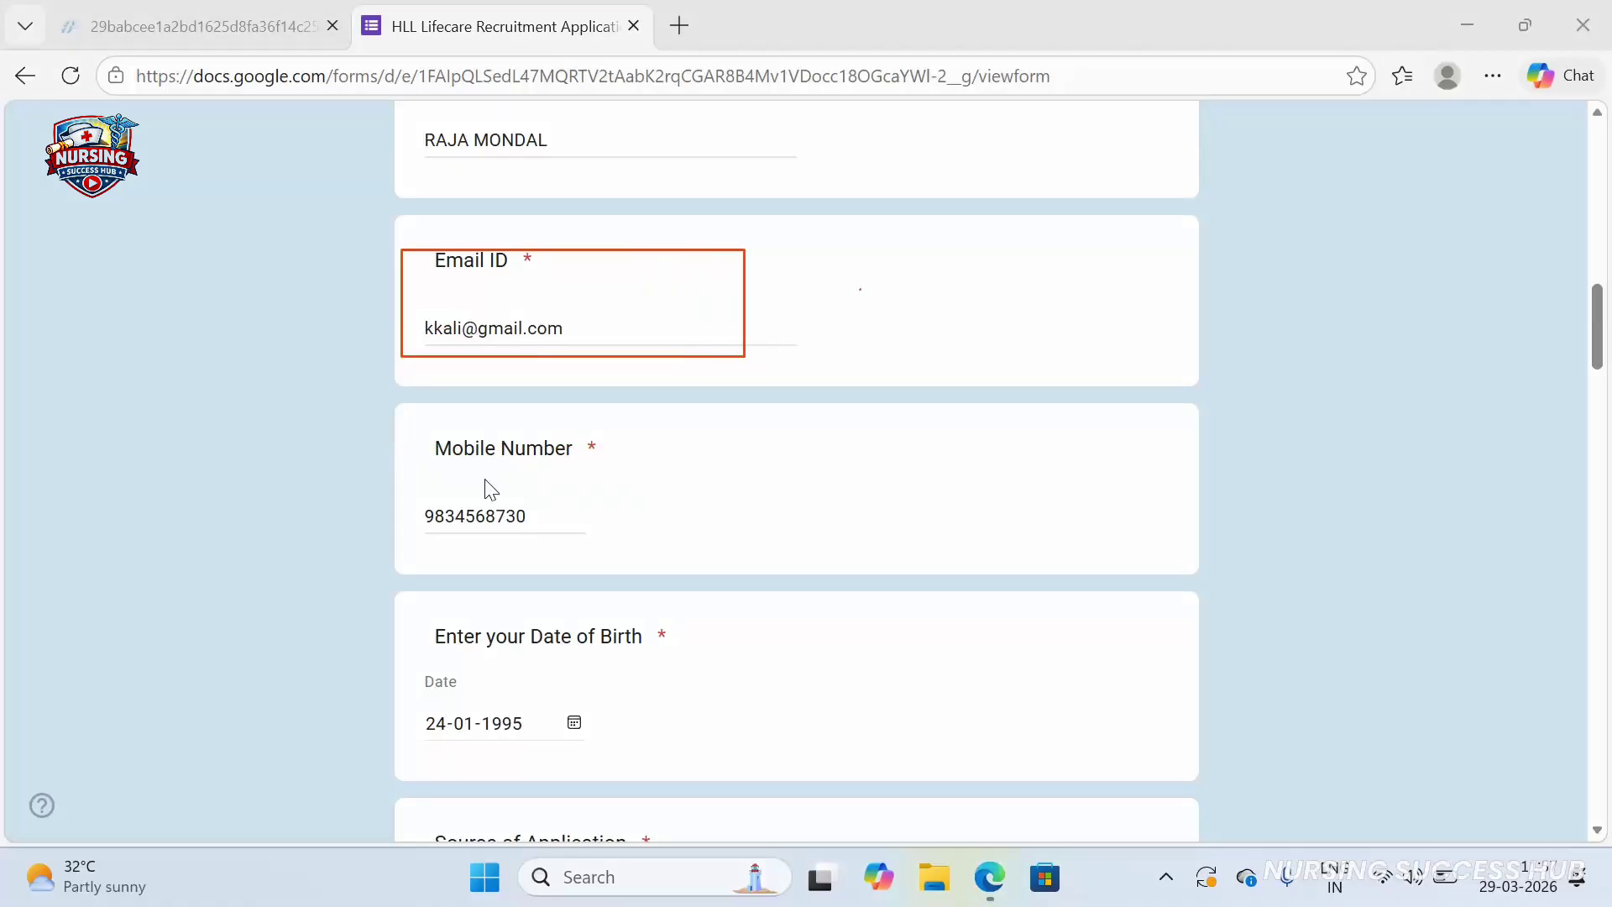
{"action": "left_click_drag", "start_coordinate": [429, 442], "coordinate": [751, 547]}
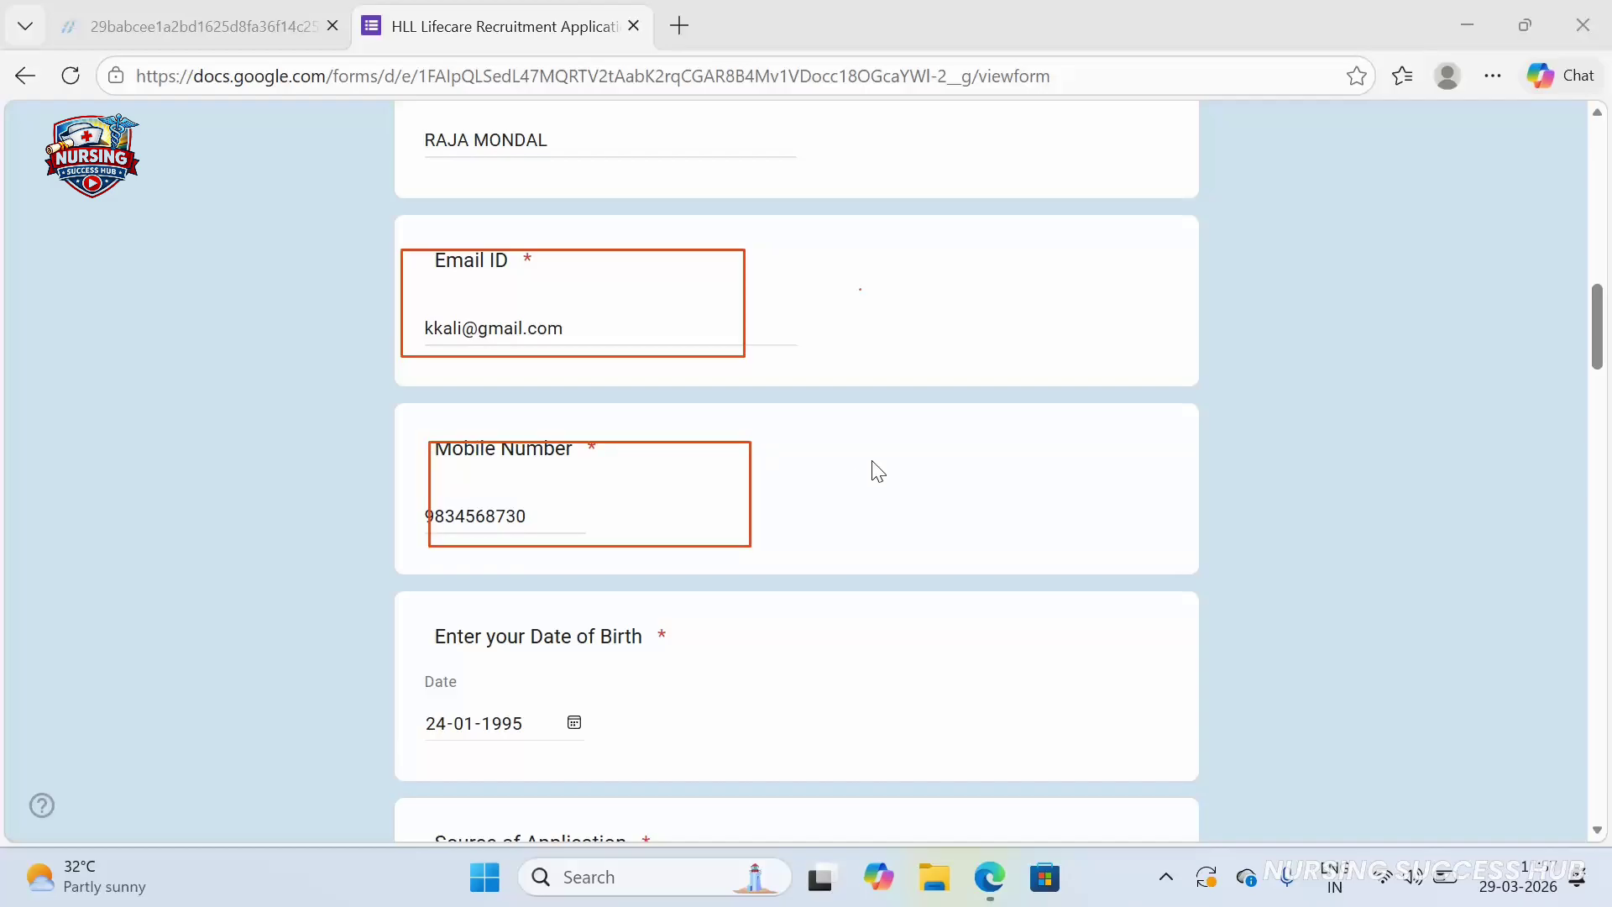
{"action": "left_click", "coordinate": [1455, 851]}
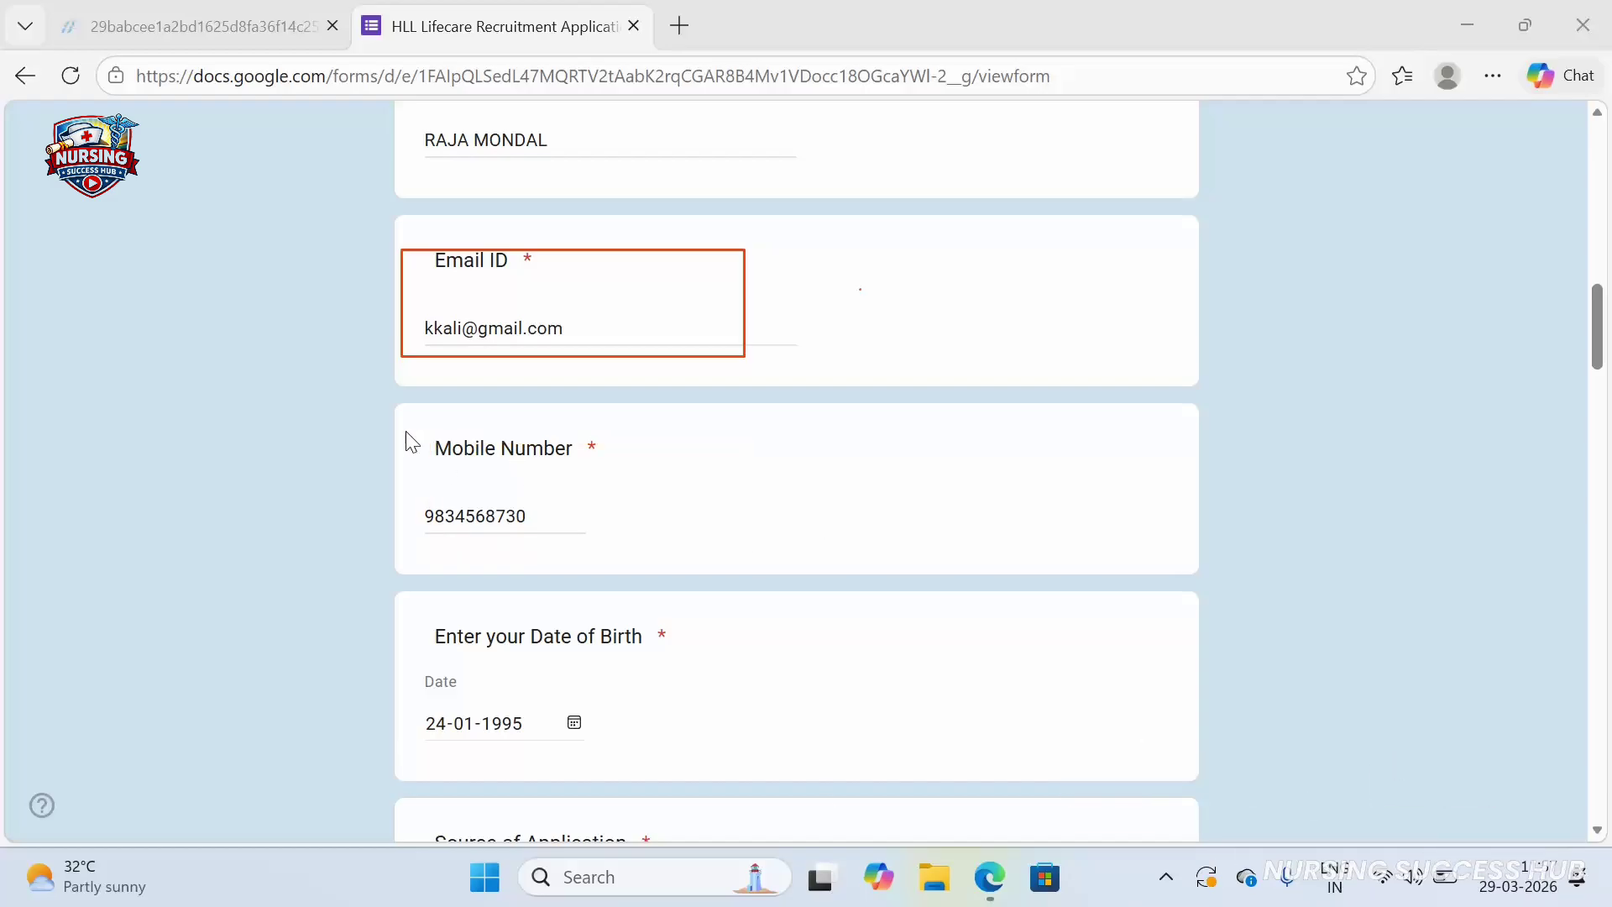
{"action": "left_click_drag", "start_coordinate": [408, 434], "coordinate": [735, 552]}
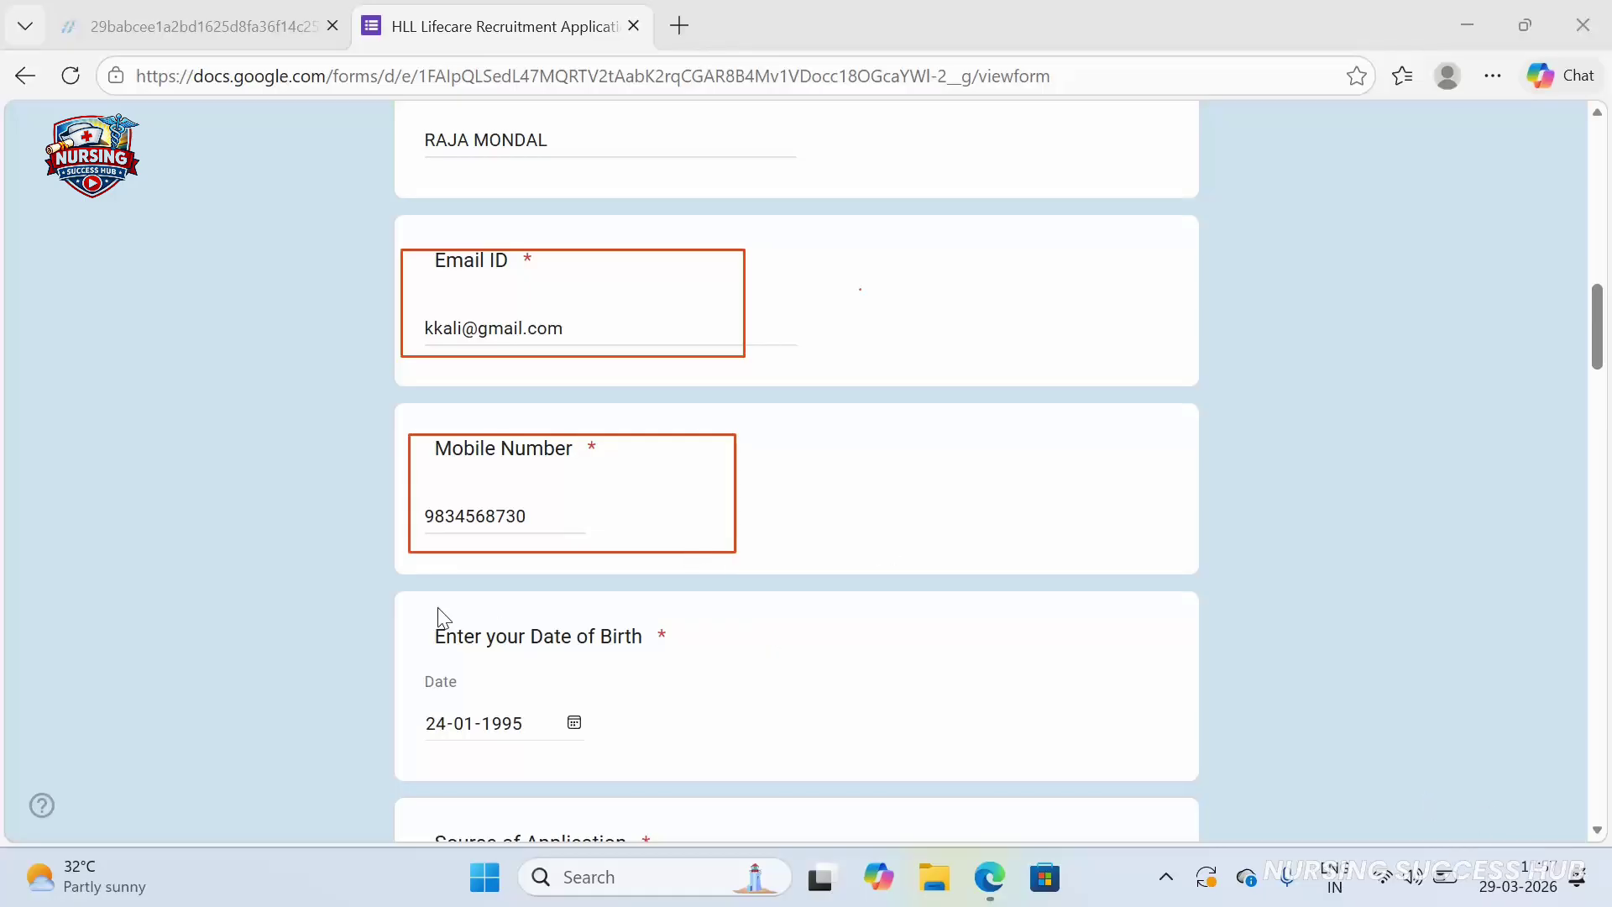
{"action": "left_click_drag", "start_coordinate": [402, 633], "coordinate": [690, 746]}
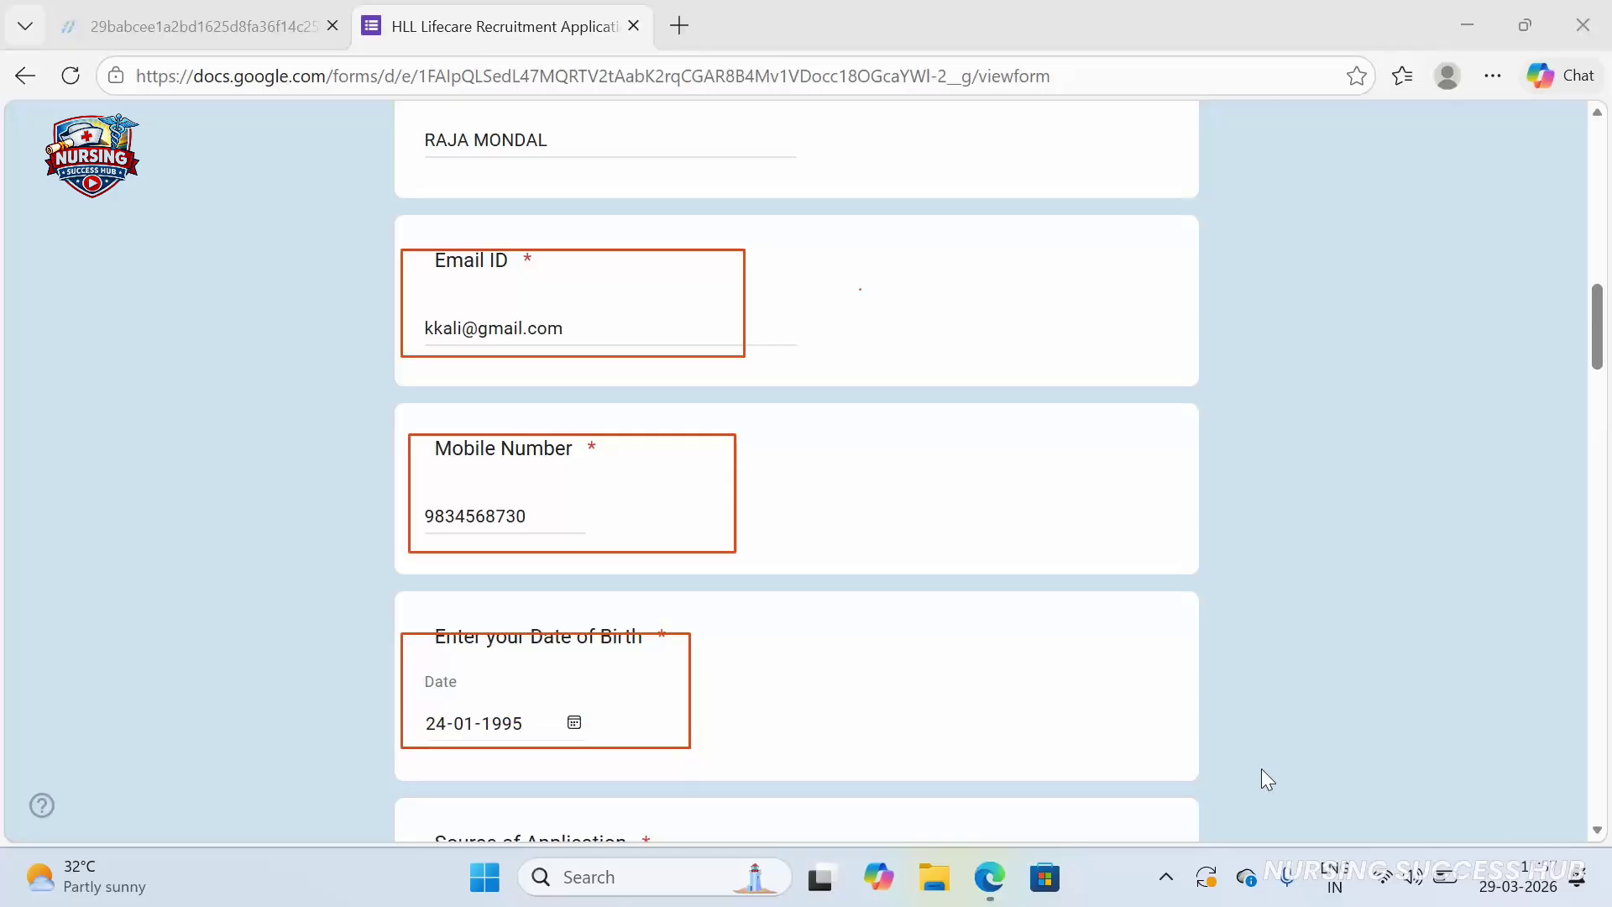
{"action": "left_click", "coordinate": [1419, 844]}
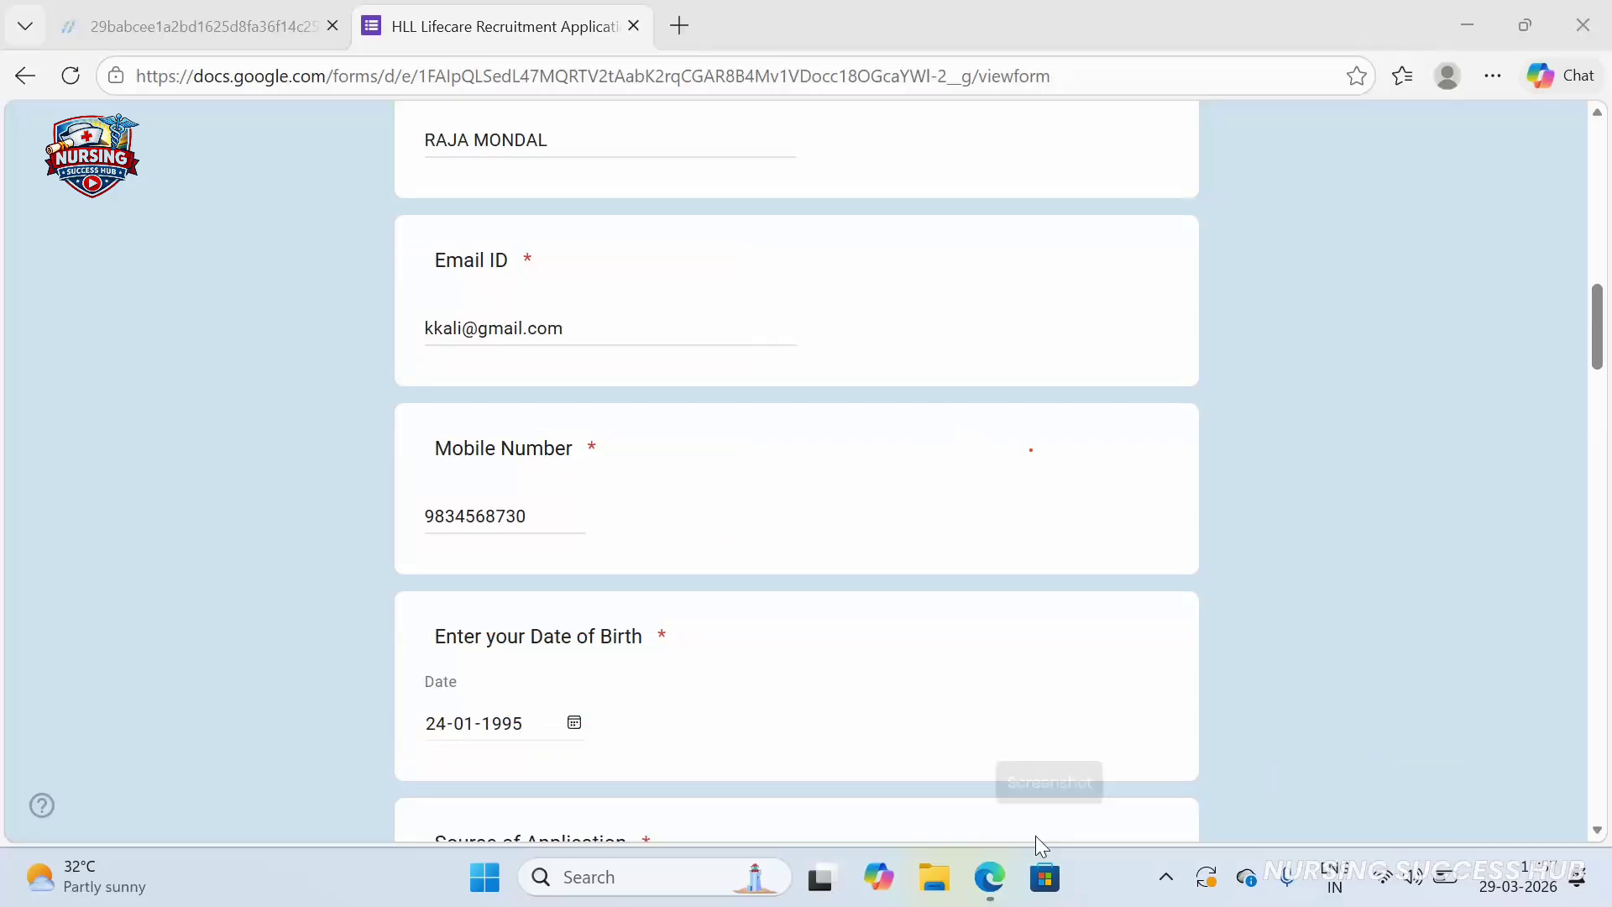
Outline the Source of Application and Educational qualification questions with red annotation rectangles
{"action": "scroll", "coordinate": [933, 479], "scroll_direction": "down", "scroll_amount": 6}
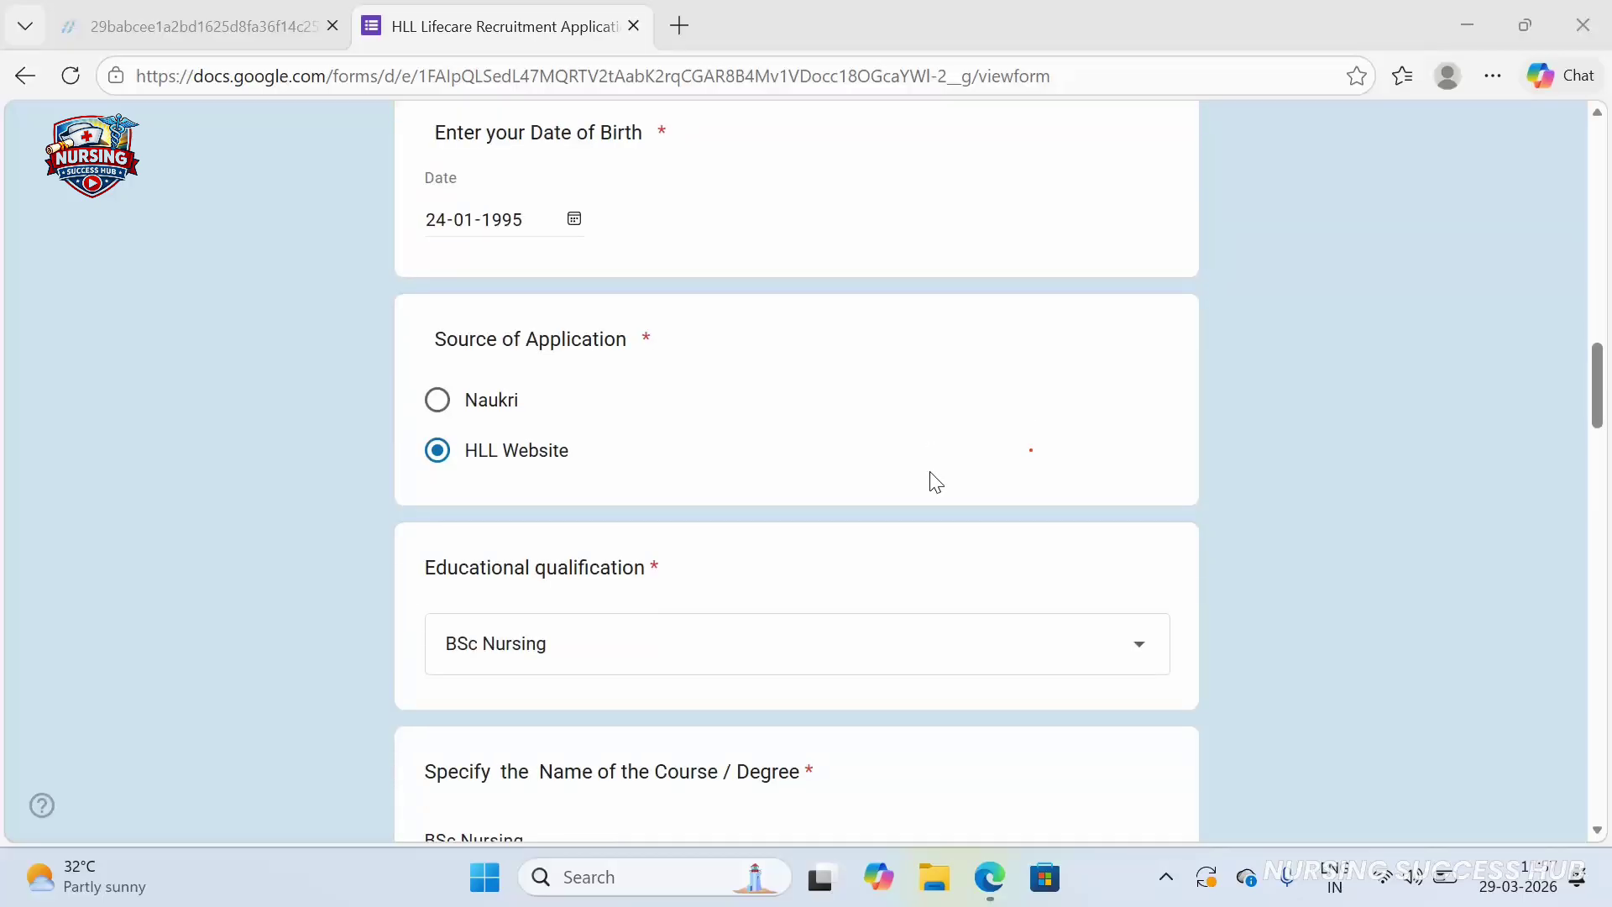
{"action": "scroll", "coordinate": [935, 481], "scroll_direction": "down", "scroll_amount": 2}
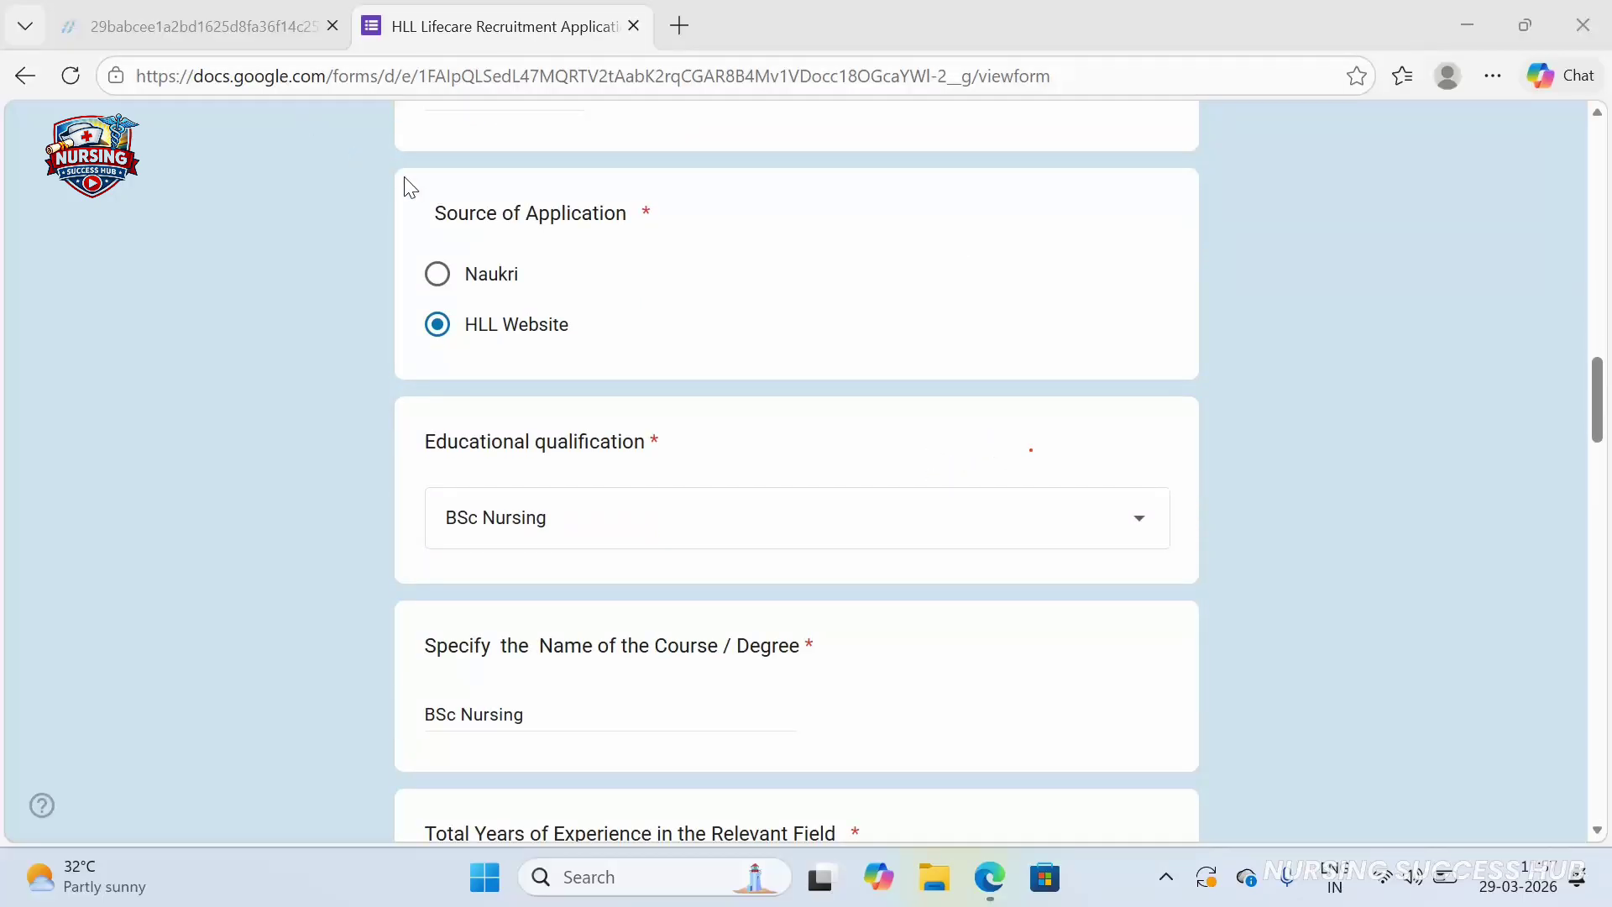
{"action": "left_click_drag", "start_coordinate": [407, 188], "coordinate": [594, 341]}
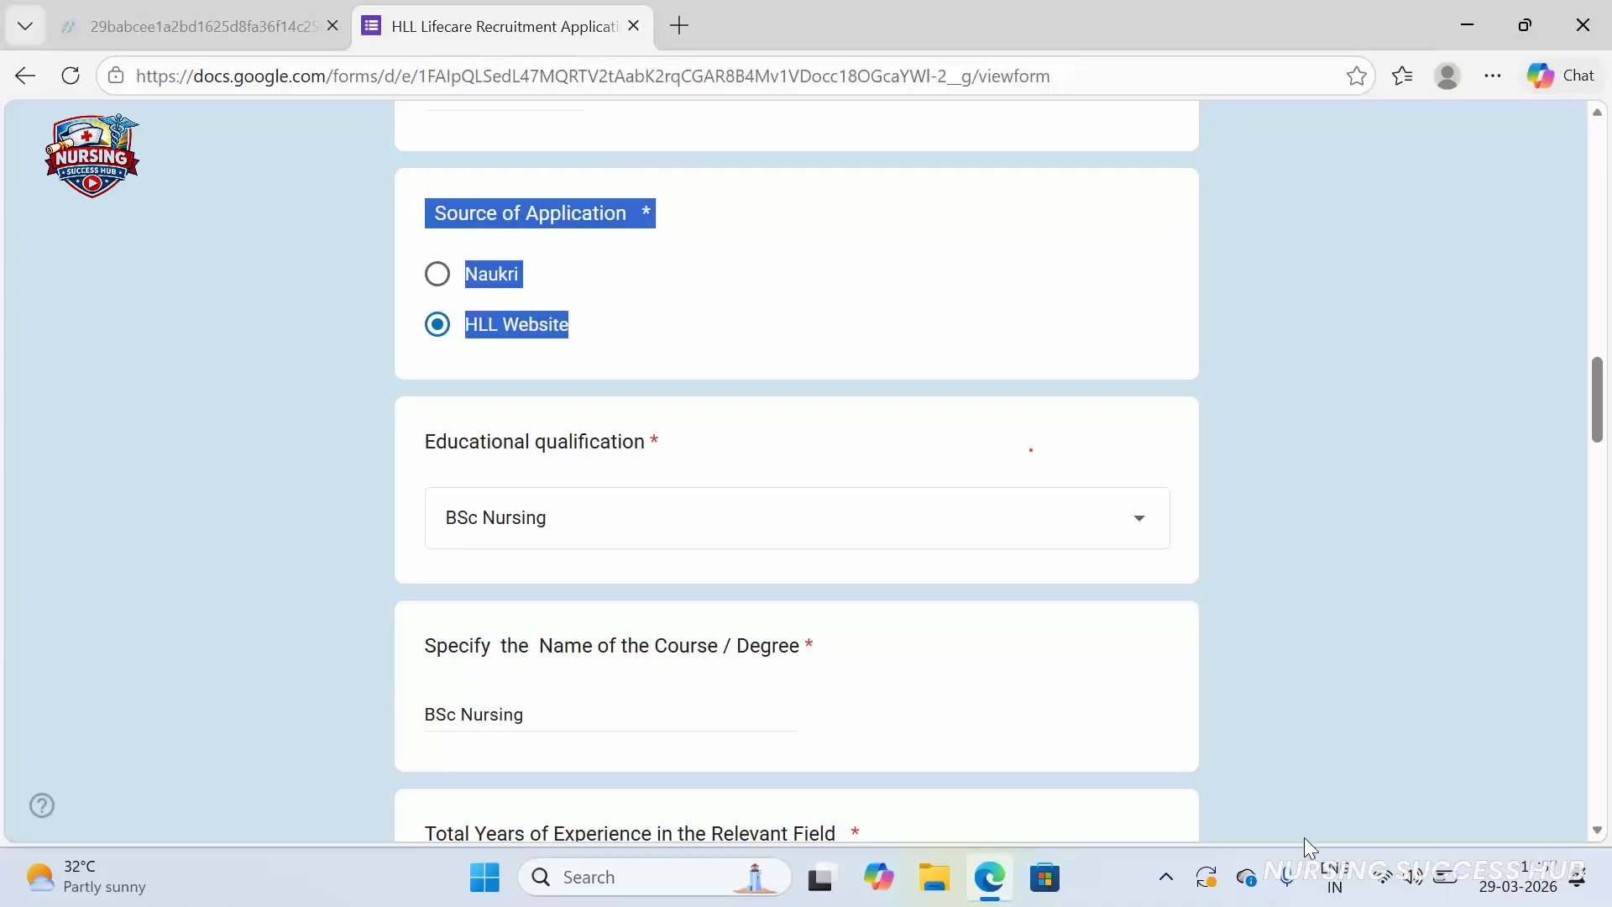
{"action": "left_click", "coordinate": [1203, 849]}
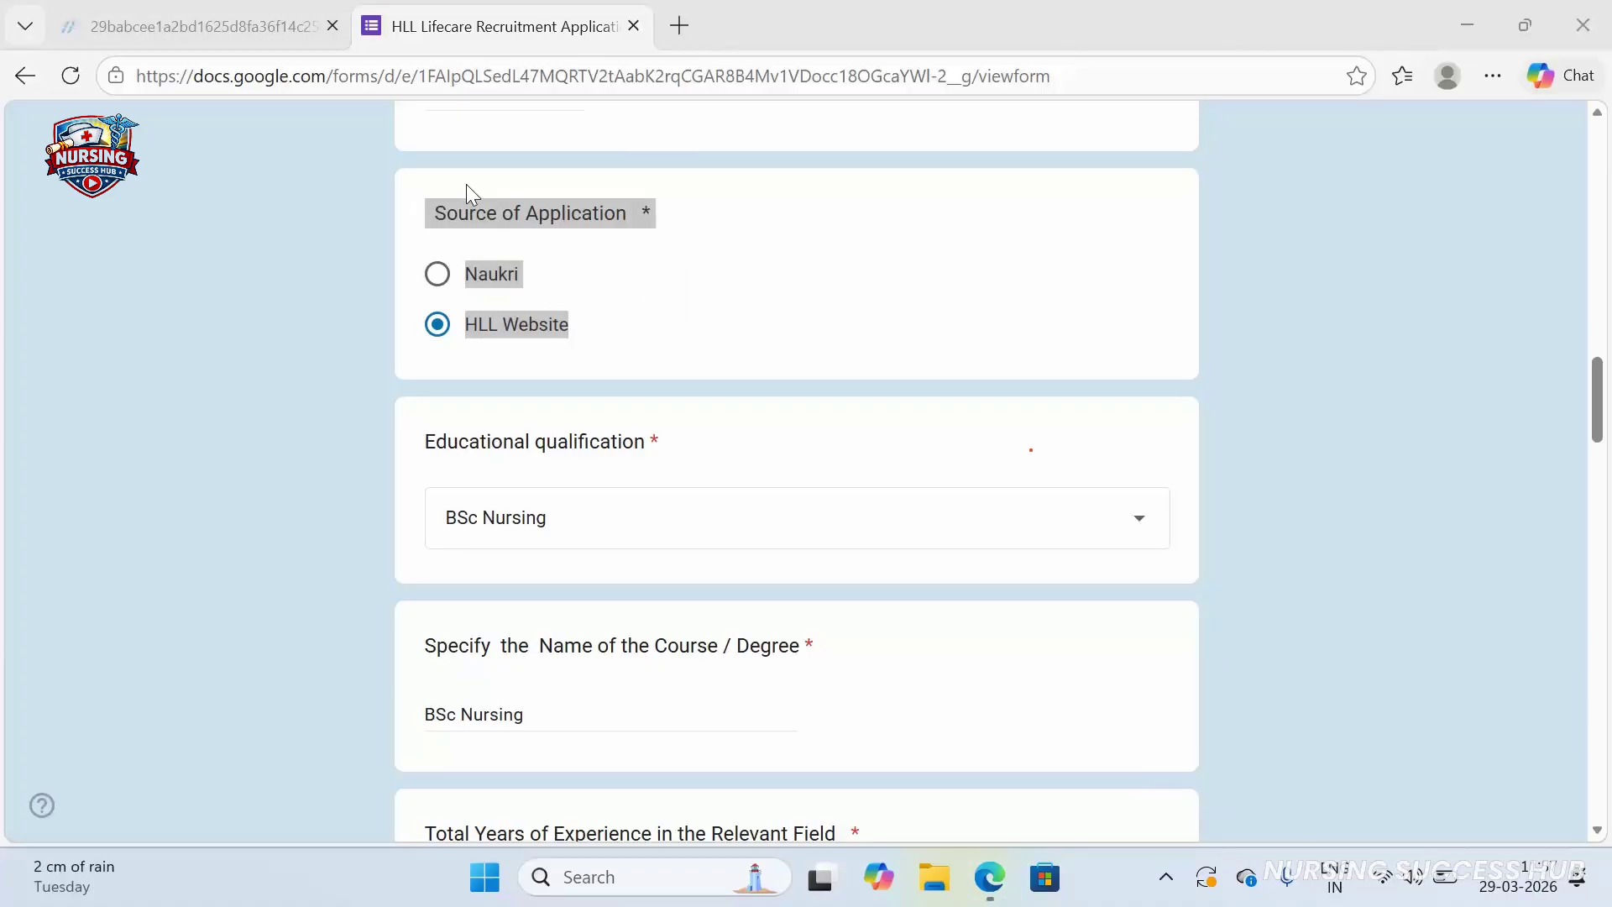
{"action": "mouse_move", "coordinate": [408, 184]}
{"action": "left_mouse_down"}
{"action": "mouse_move", "coordinate": [564, 369]}
{"action": "mouse_move", "coordinate": [849, 359]}
{"action": "left_mouse_up"}
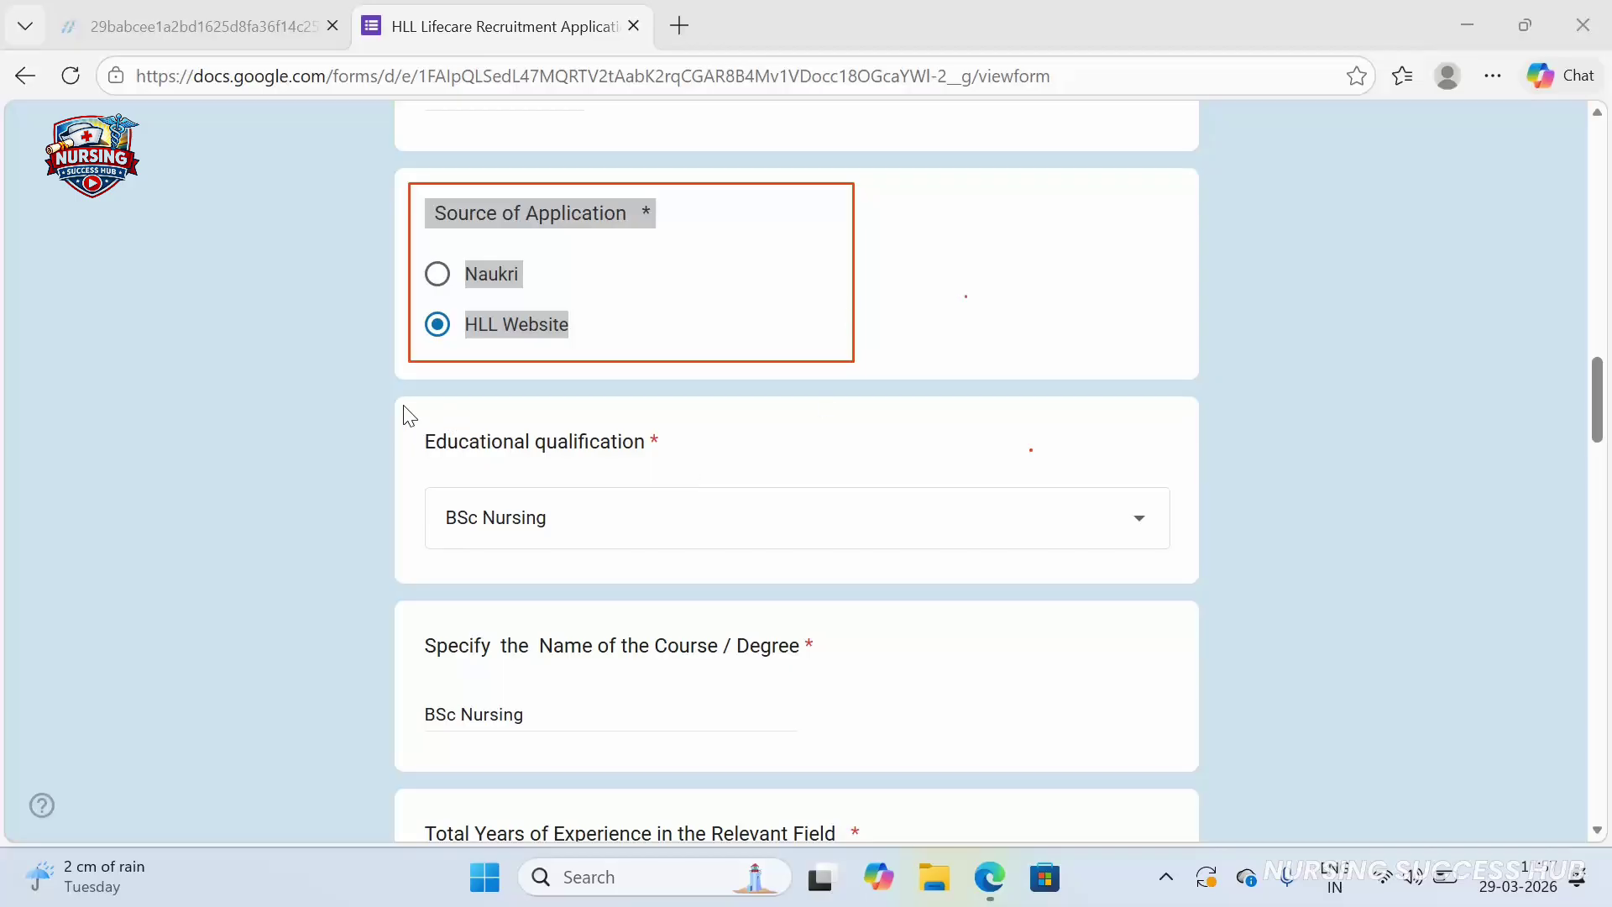
{"action": "mouse_move", "coordinate": [408, 411]}
{"action": "left_mouse_down"}
{"action": "mouse_move", "coordinate": [551, 573]}
{"action": "mouse_move", "coordinate": [1222, 573]}
{"action": "left_mouse_up"}
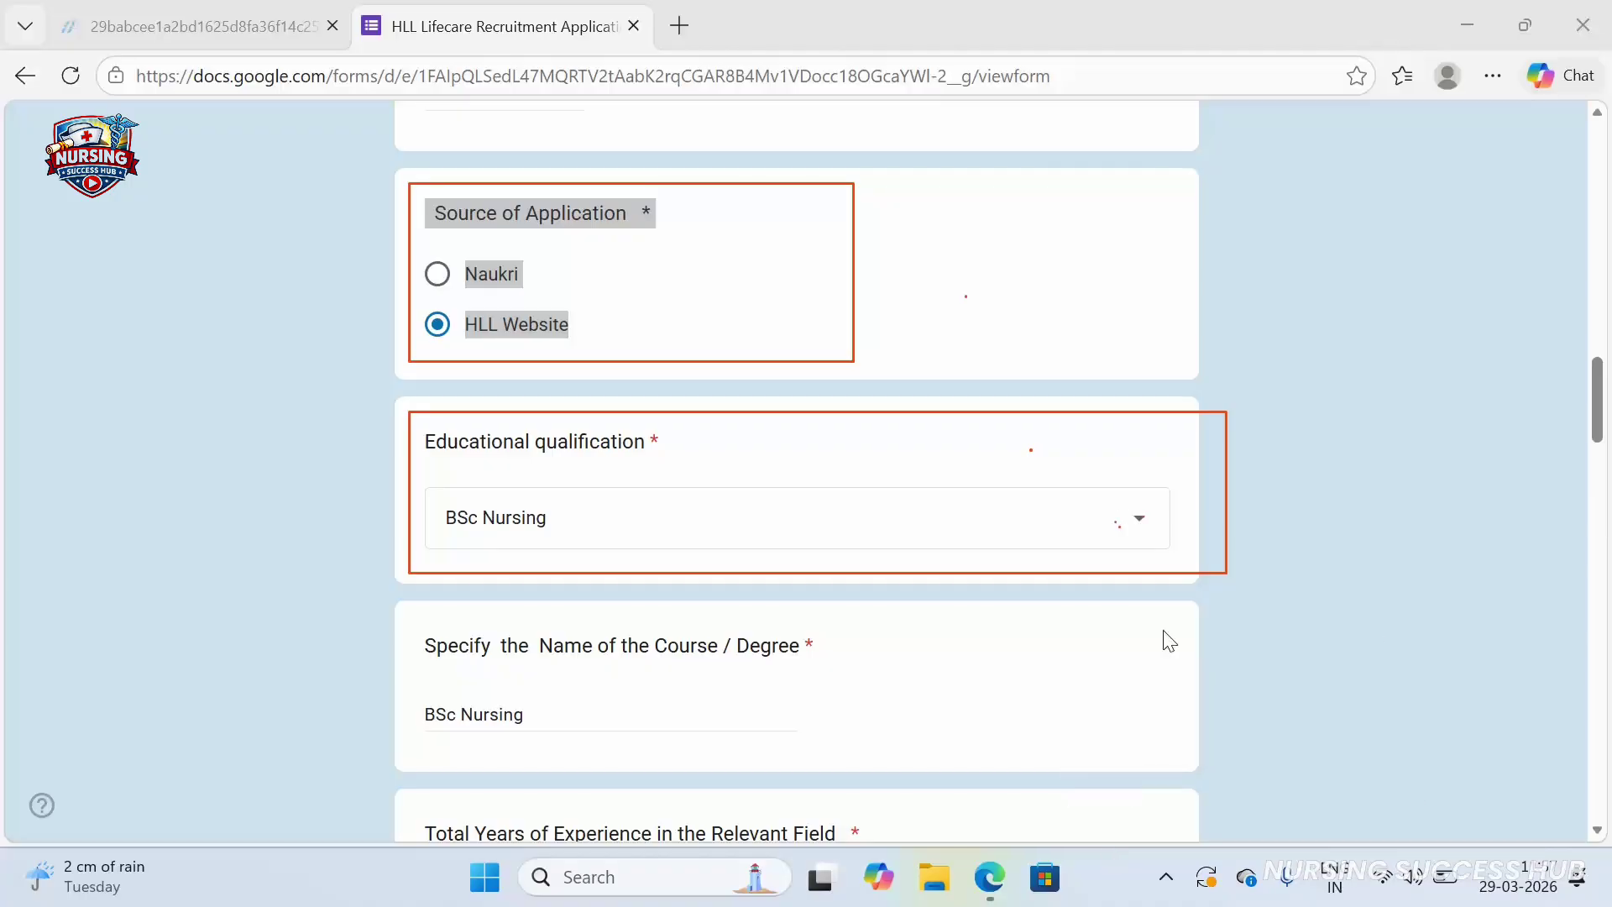
Change the Educational qualification to GNM NURSING and choose HLL Website as the Source of Application
{"action": "left_click", "coordinate": [1141, 519]}
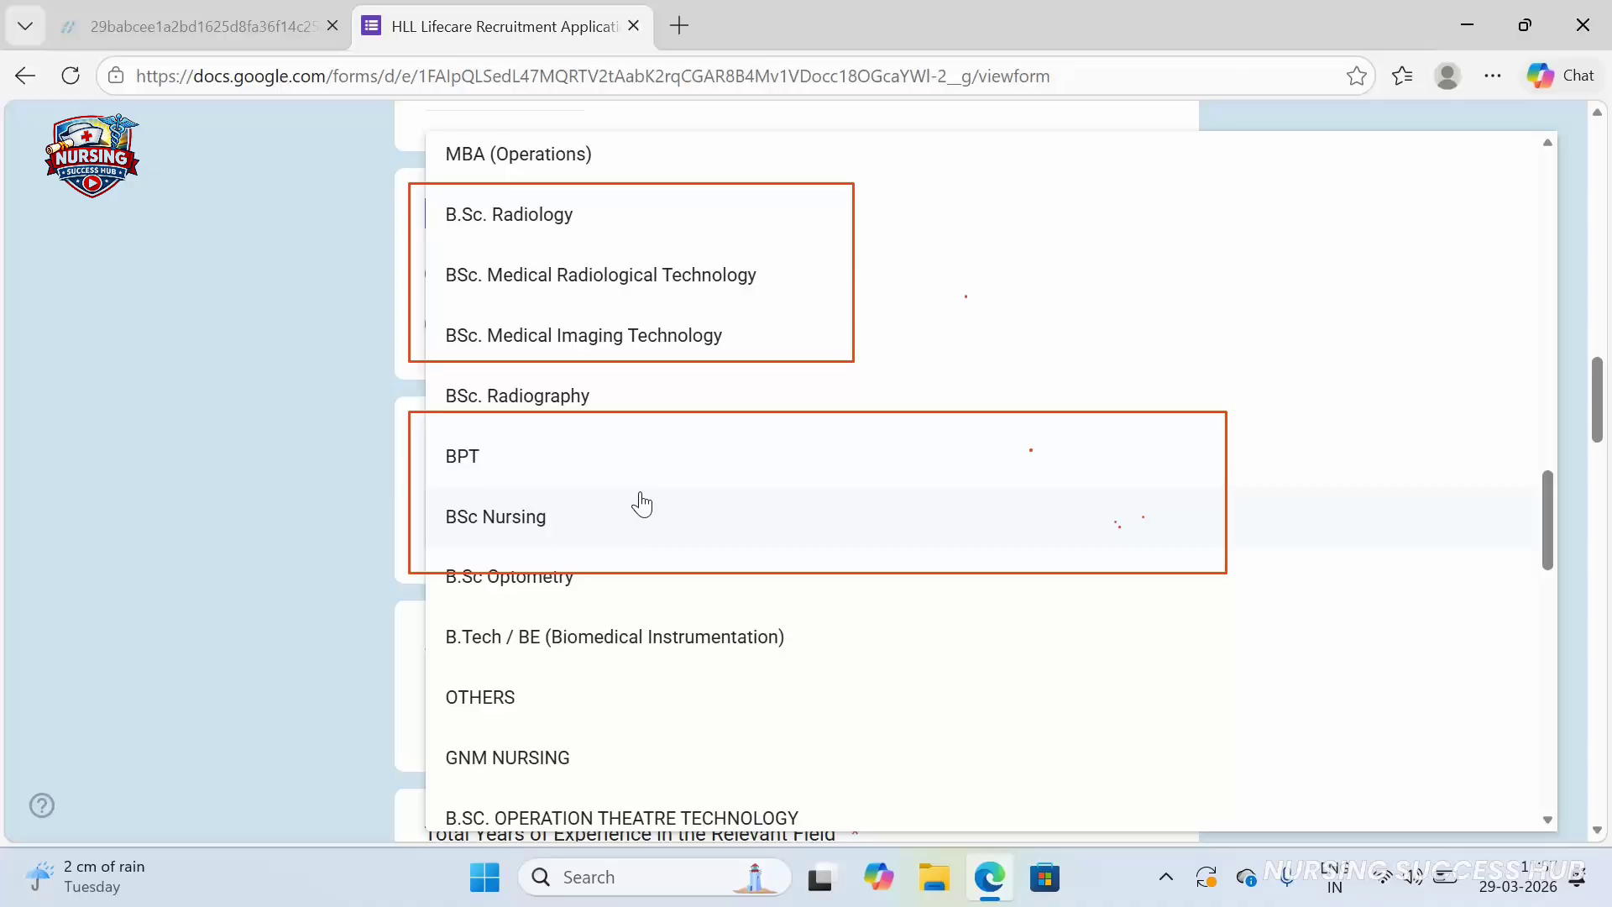
{"action": "key", "text": "g"}
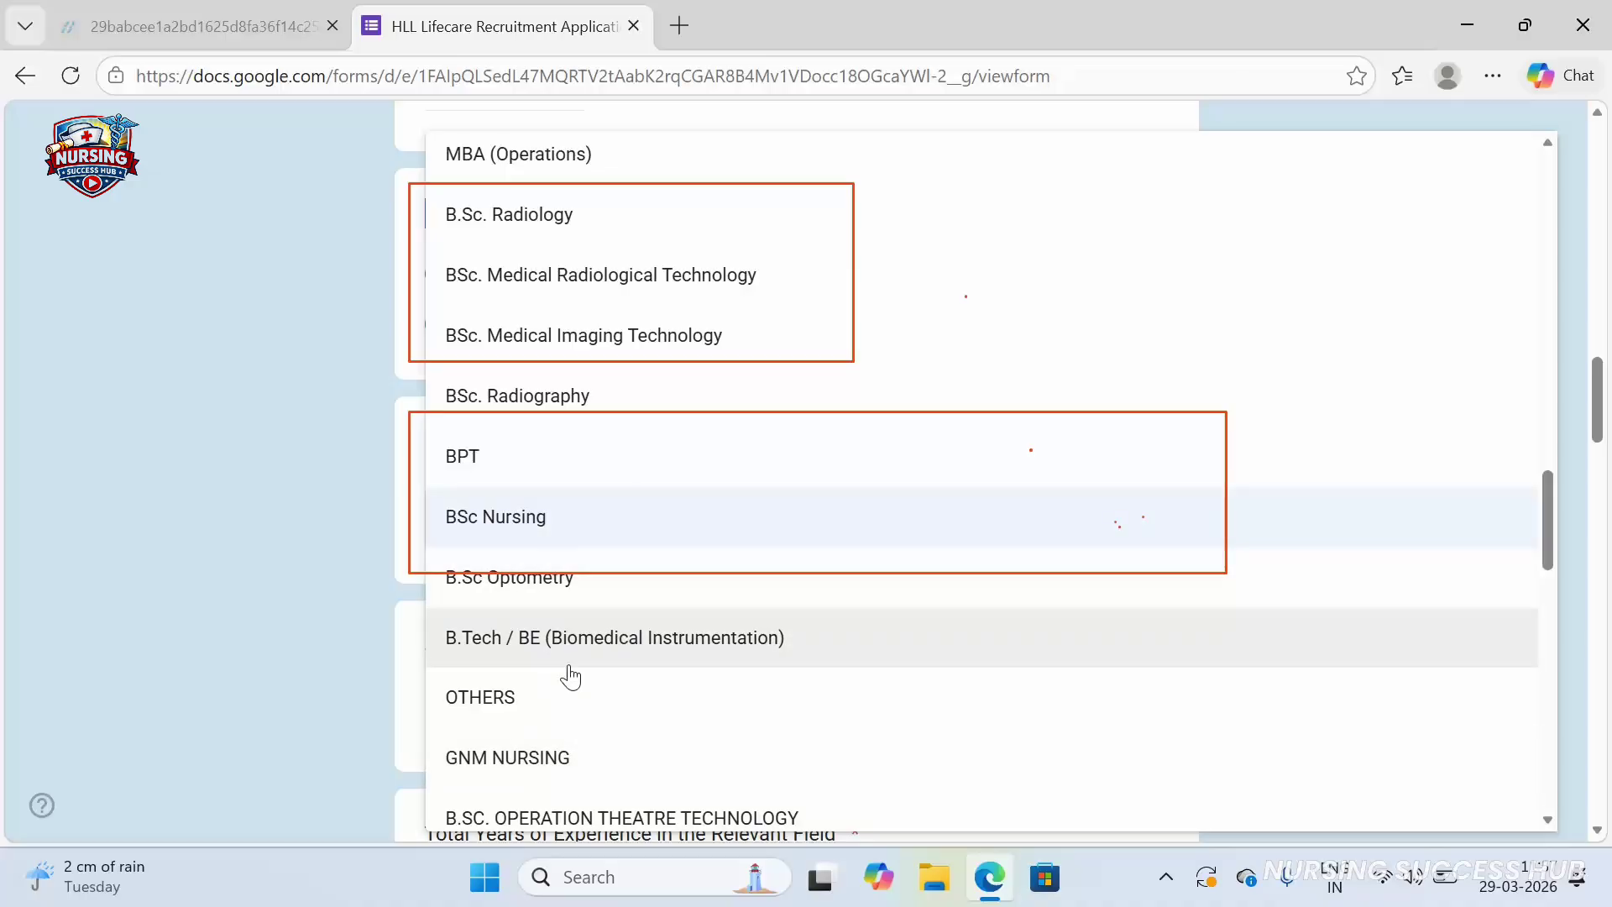
{"action": "left_click", "coordinate": [516, 781]}
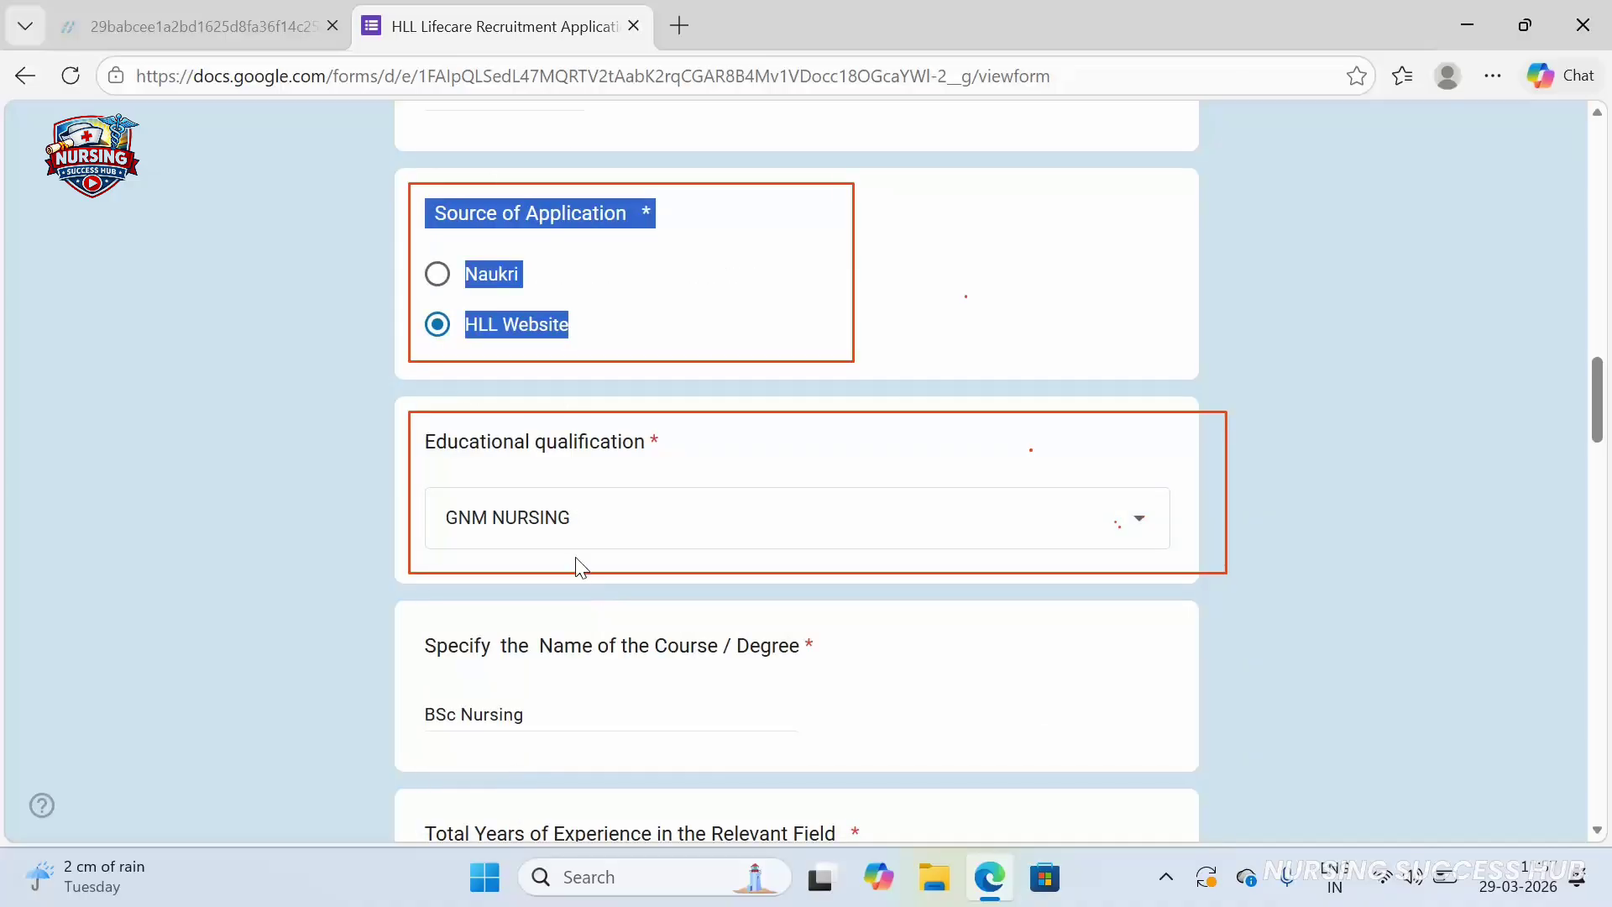
{"action": "left_click", "coordinate": [1034, 271]}
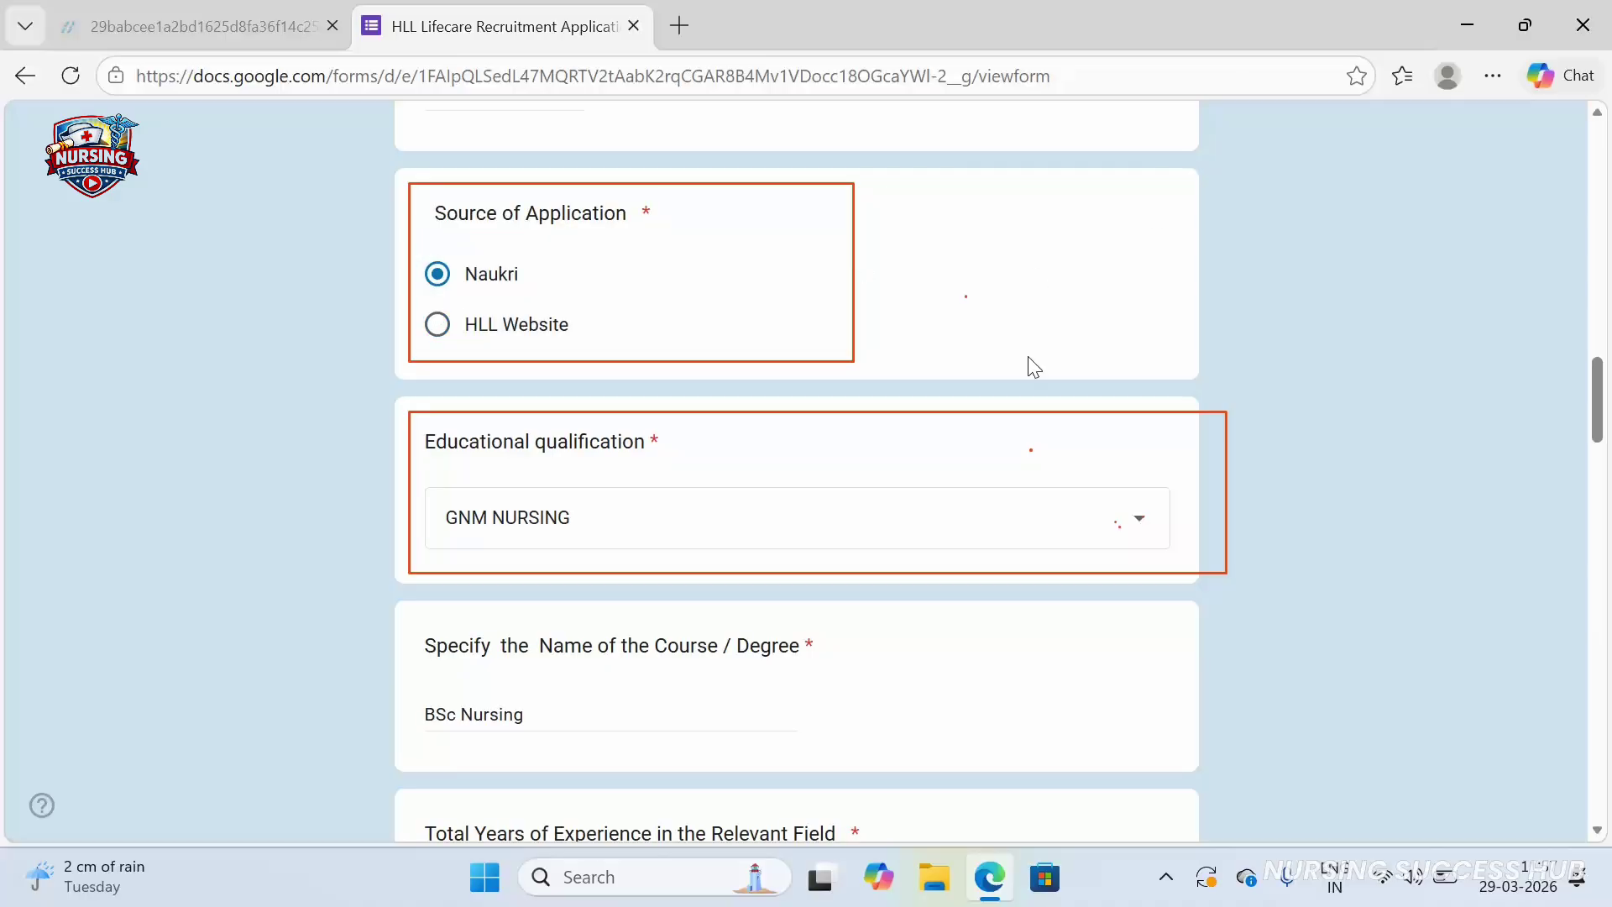
{"action": "left_click", "coordinate": [437, 326]}
Replace the course or degree name with GNM NURSING
{"action": "scroll", "coordinate": [1016, 464], "scroll_direction": "down", "scroll_amount": 5}
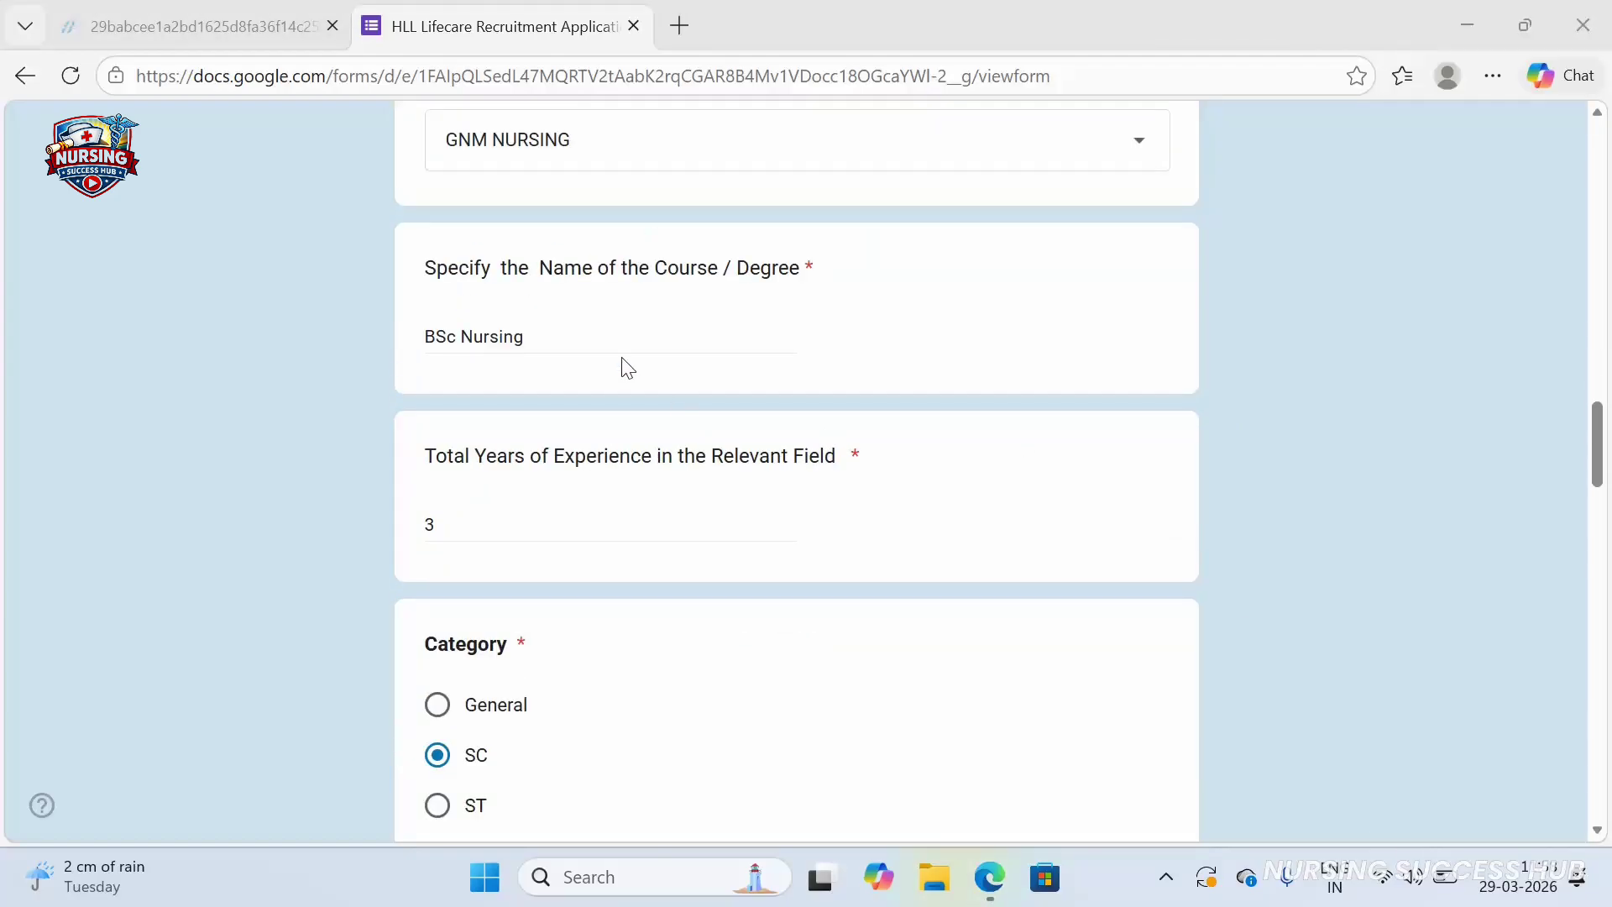
{"action": "left_click", "coordinate": [593, 333]}
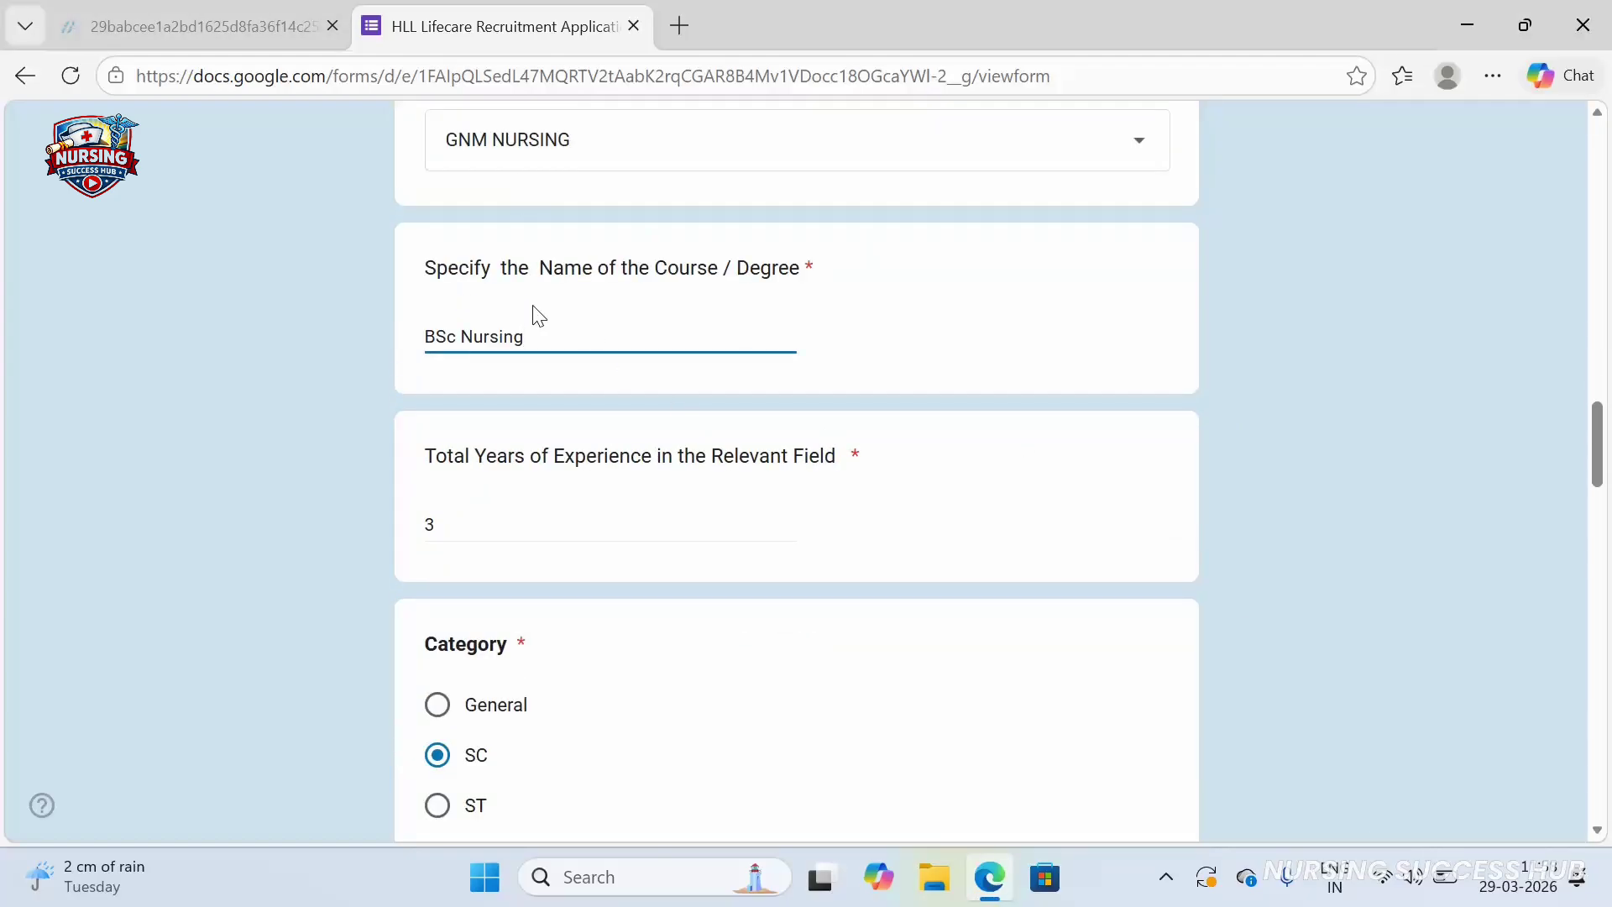
{"action": "key", "text": "BackSpace"}
{"action": "key", "text": "BackSpace"}
{"action": "key", "text": "BackSpace"}
{"action": "key", "text": "BackSpace"}
{"action": "key", "text": "BackSpace"}
{"action": "key", "text": "BackSpace"}
{"action": "key", "text": "BackSpace"}
{"action": "type", "text": "GN"}
Check the Total Years of Experience entry and set the Category to General
{"action": "left_click", "coordinate": [662, 534]}
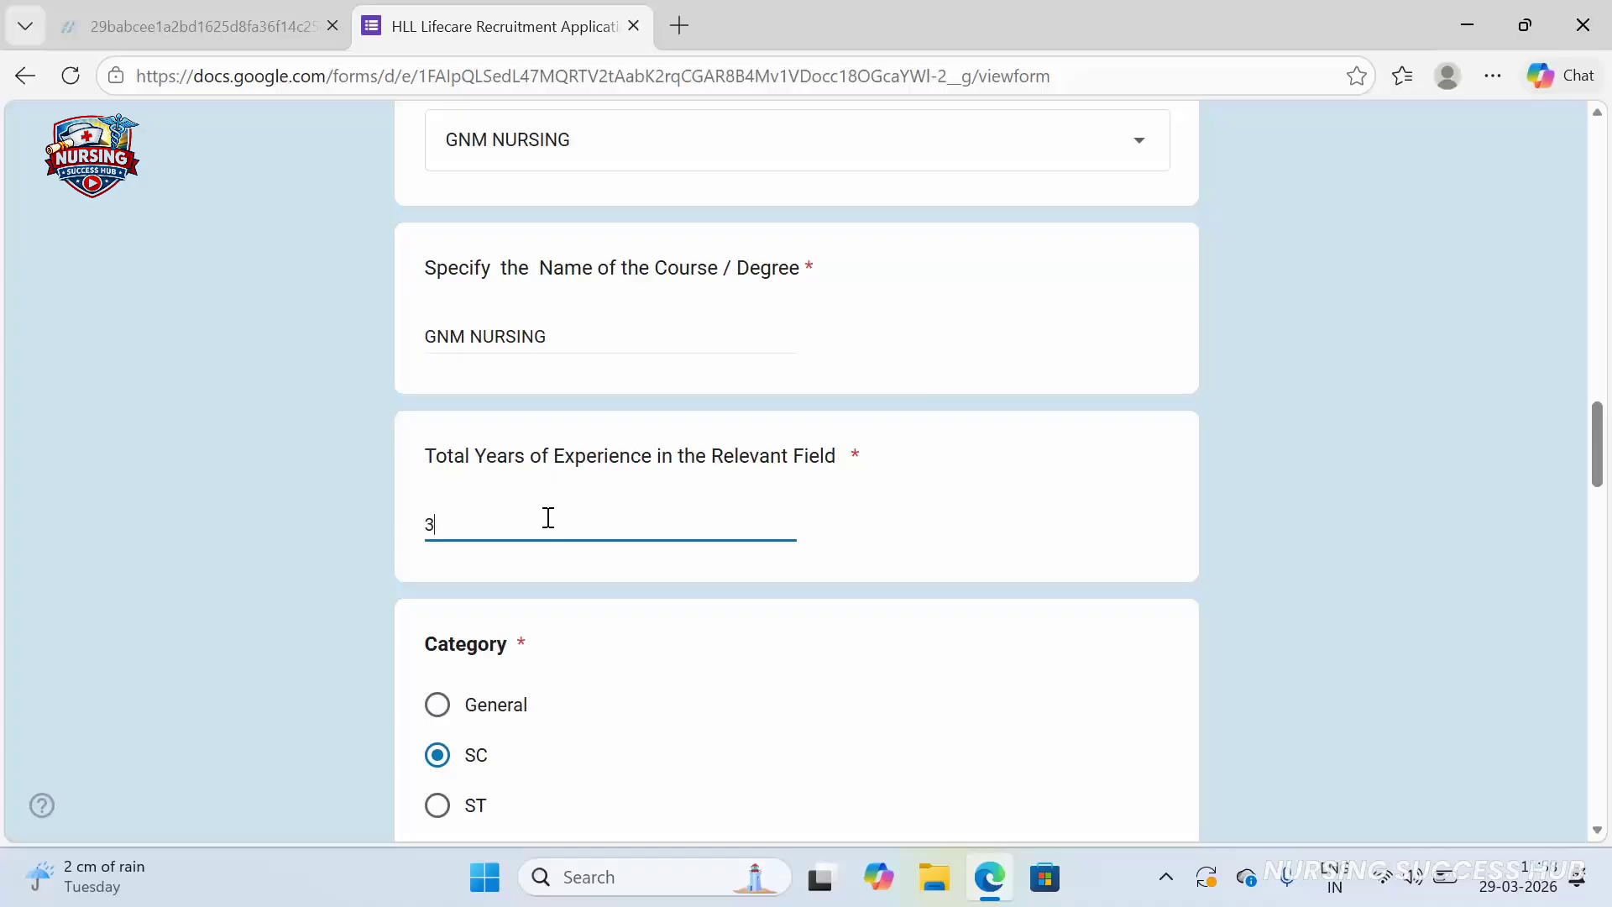
{"action": "scroll", "coordinate": [504, 622], "scroll_direction": "down", "scroll_amount": 5}
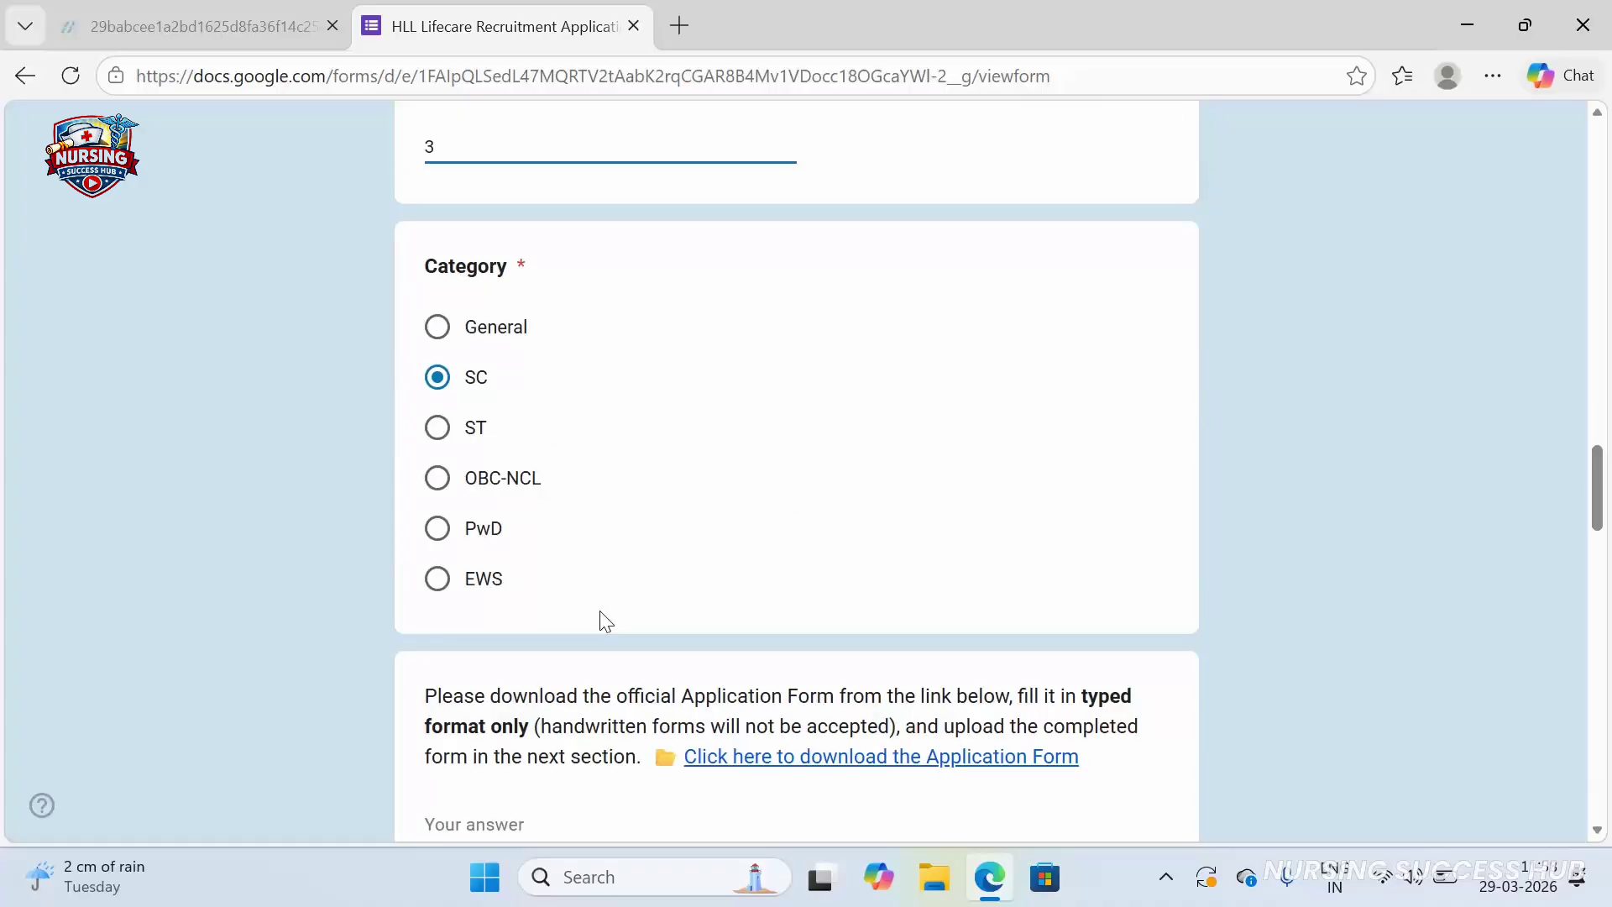
{"action": "left_click", "coordinate": [437, 329]}
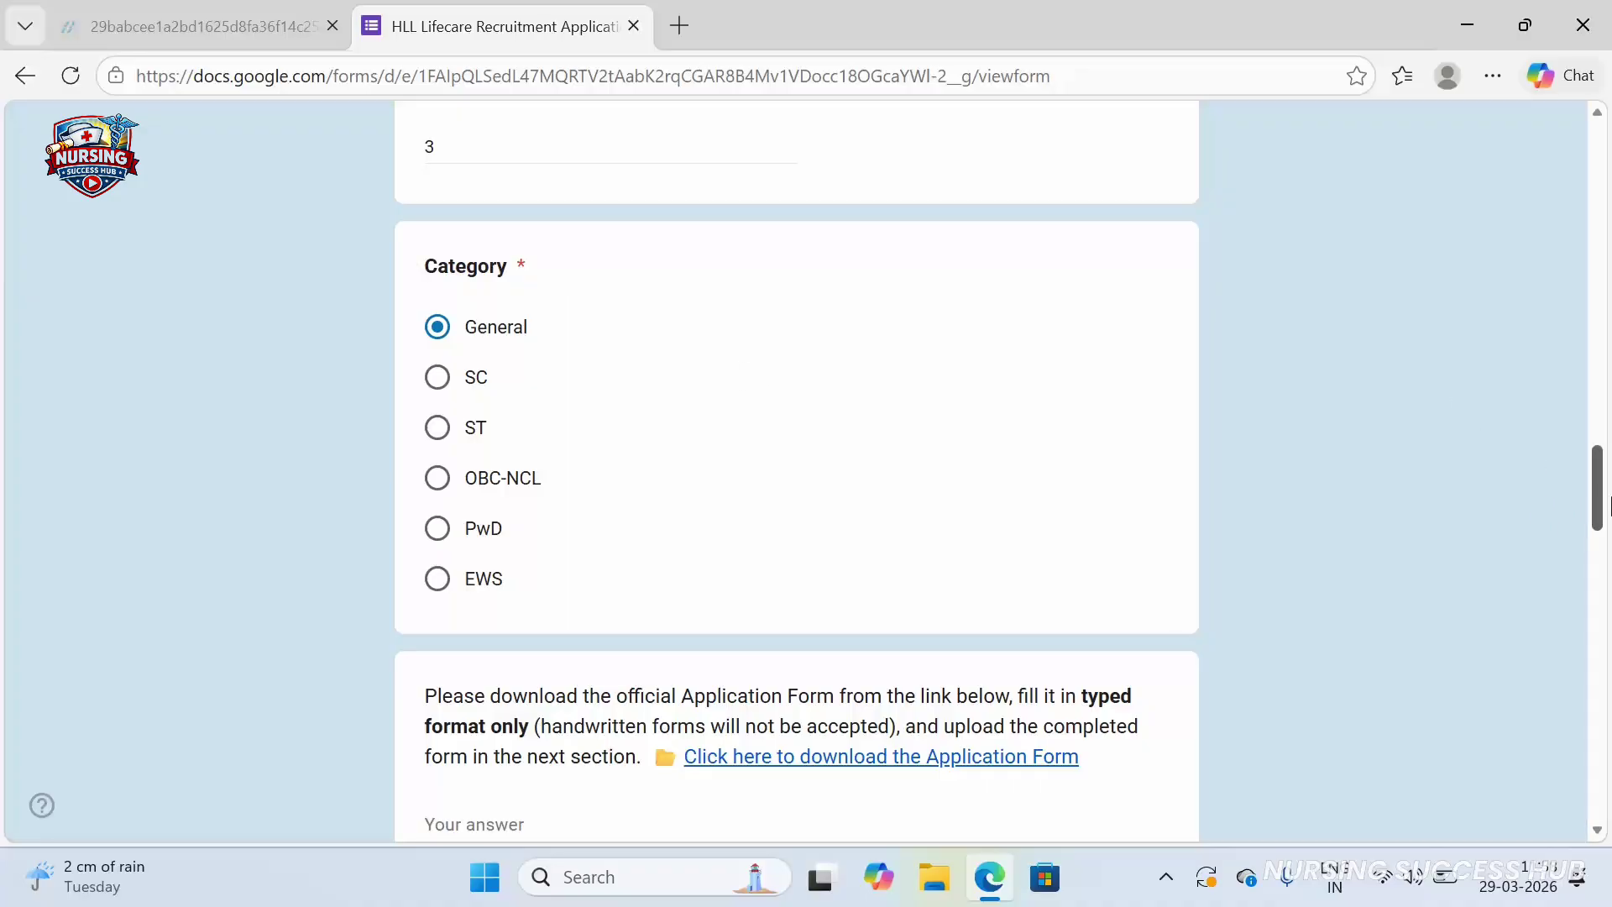
Highlight the instruction to download the official Application Form and fill it in typed format only
{"action": "scroll", "coordinate": [1307, 449], "scroll_direction": "down", "scroll_amount": 5}
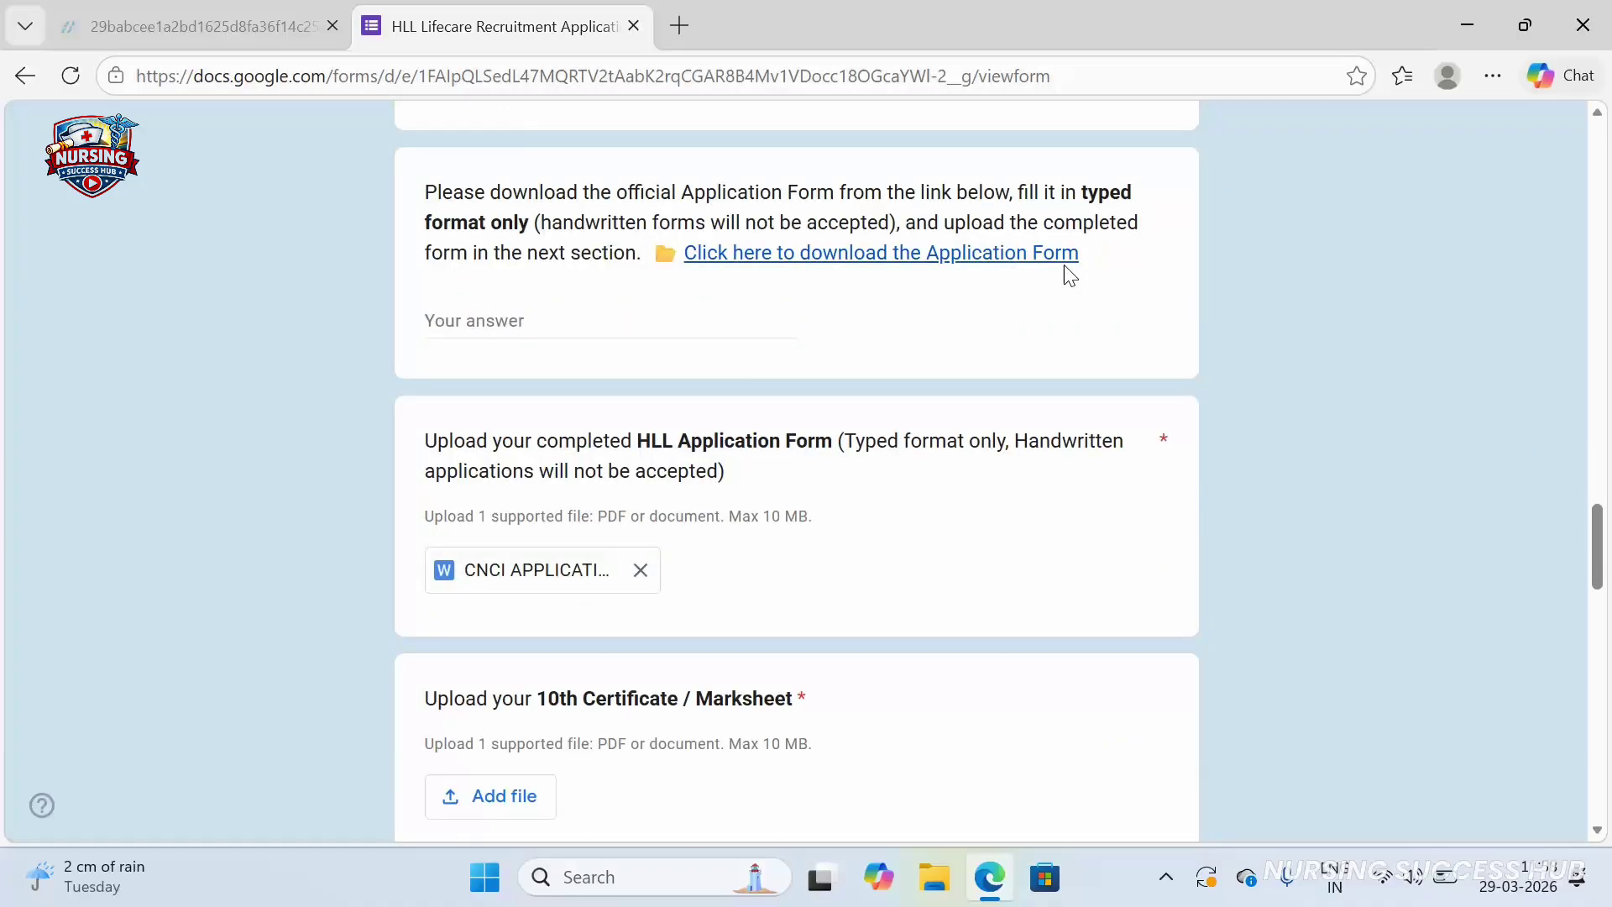
{"action": "left_click_drag", "start_coordinate": [406, 191], "coordinate": [1159, 277]}
{"action": "left_click", "coordinate": [1133, 330]}
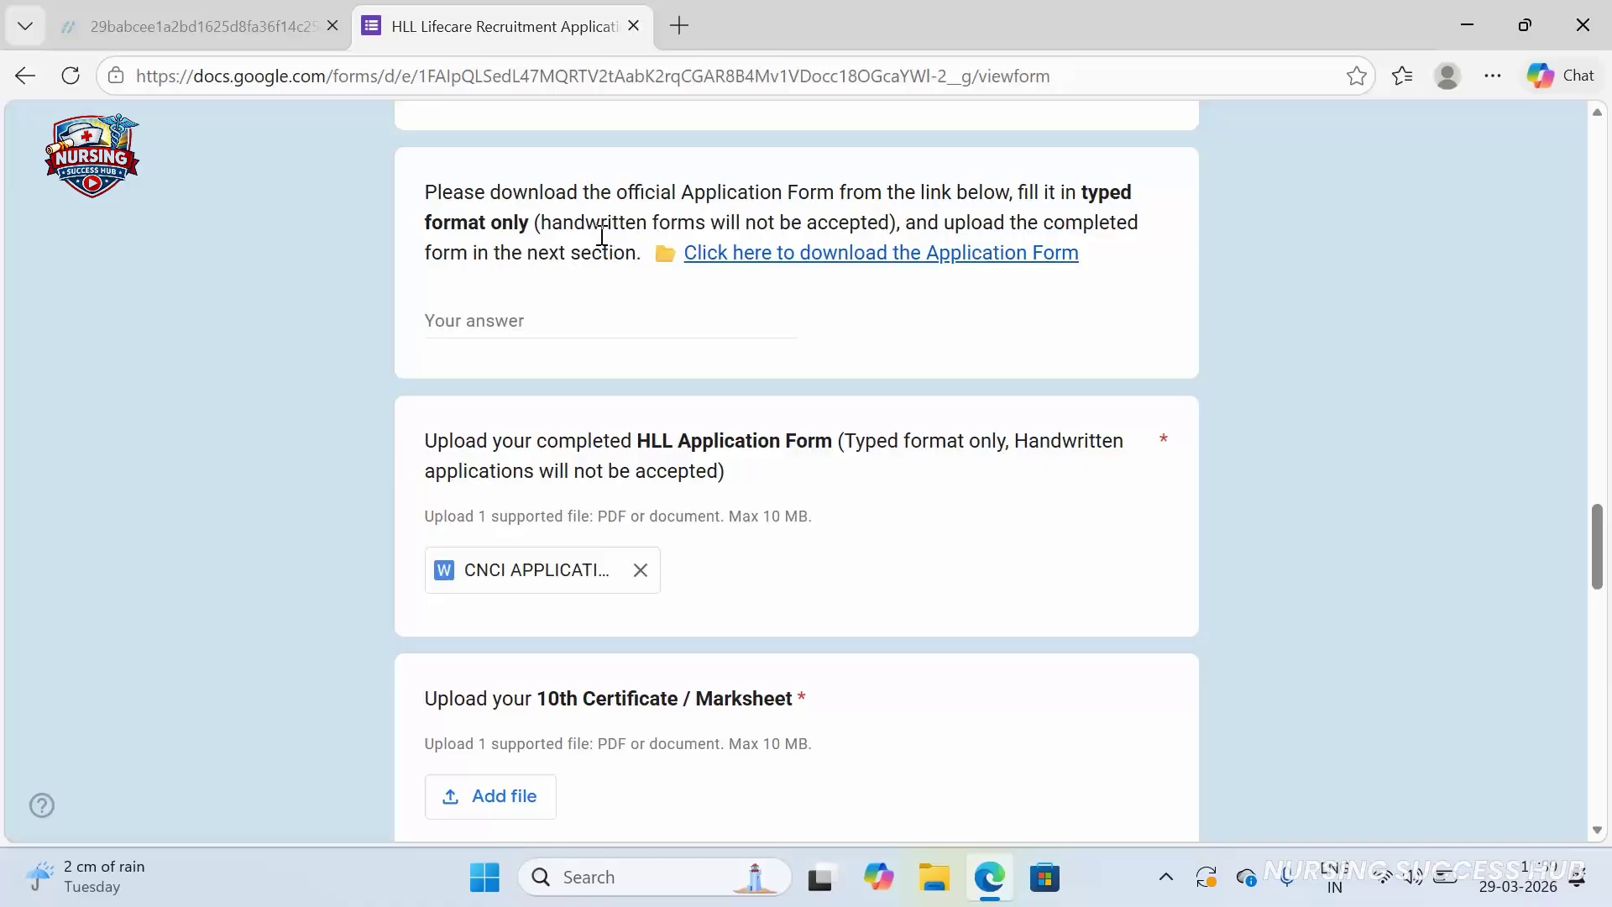
{"action": "left_click", "coordinate": [717, 849]}
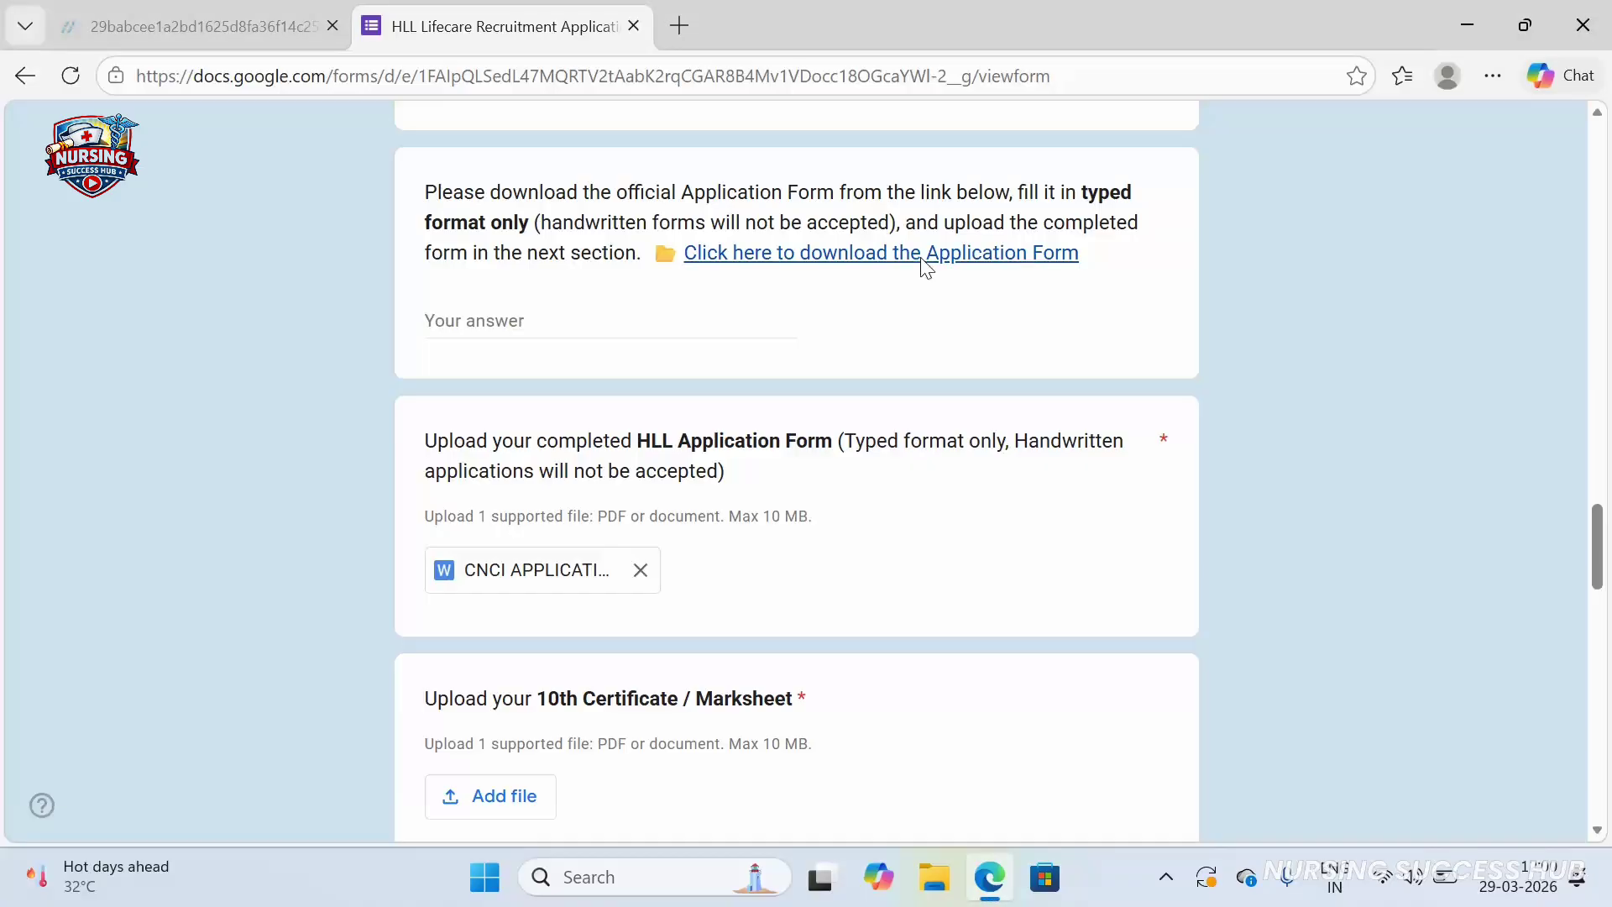
Download the blank Application Form from the form's link and open the downloaded file in Word
{"action": "left_click", "coordinate": [921, 267]}
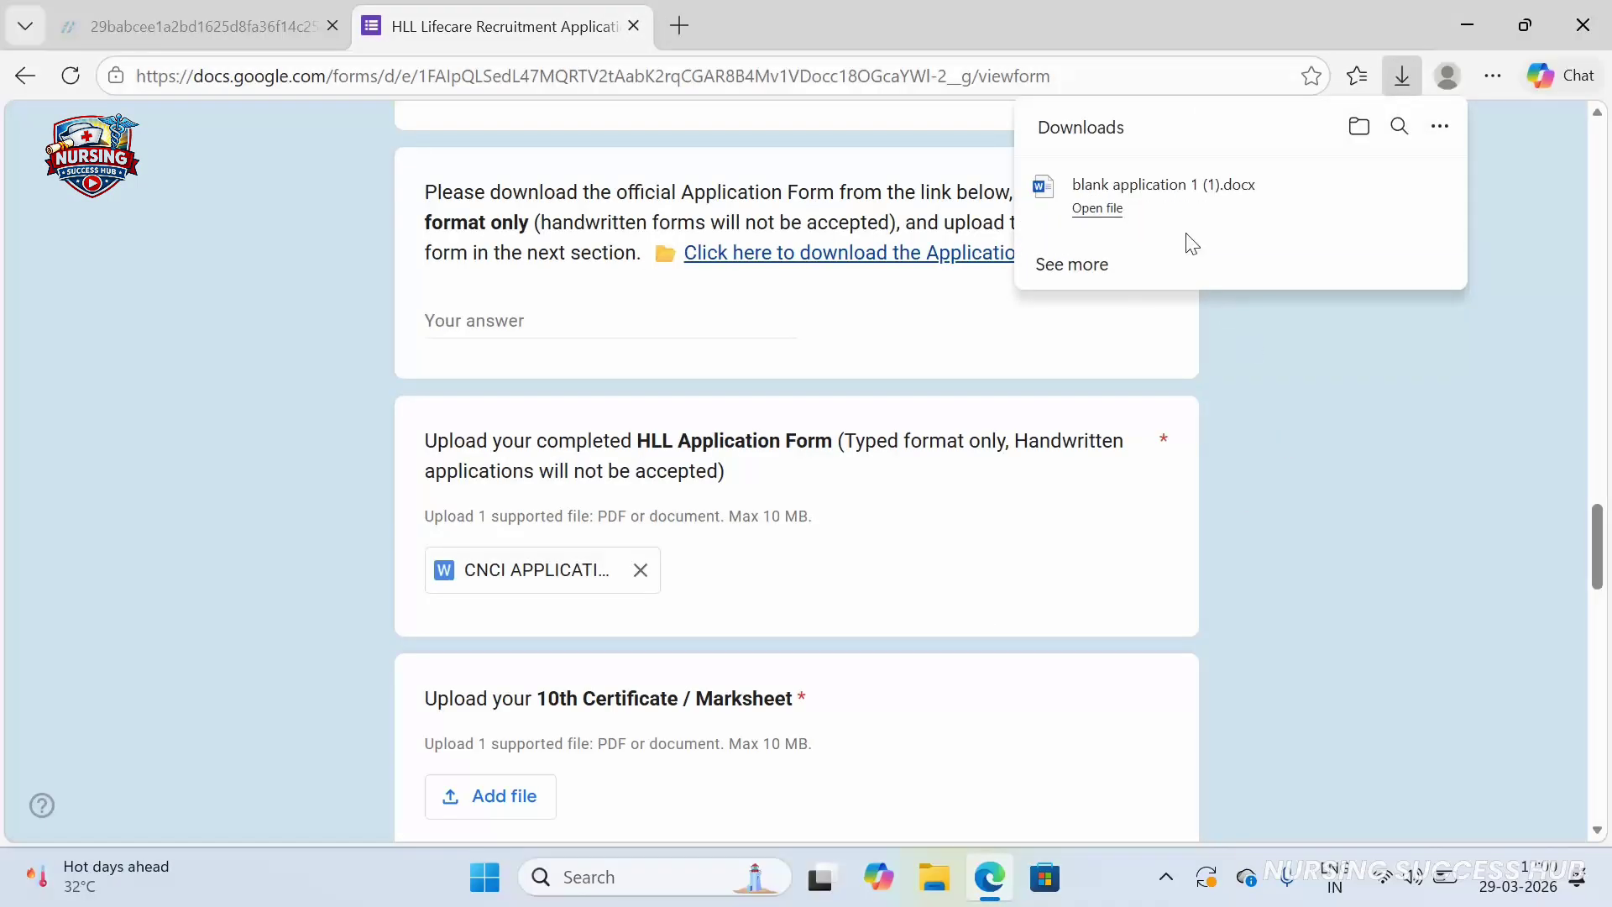
{"action": "left_click", "coordinate": [1131, 217]}
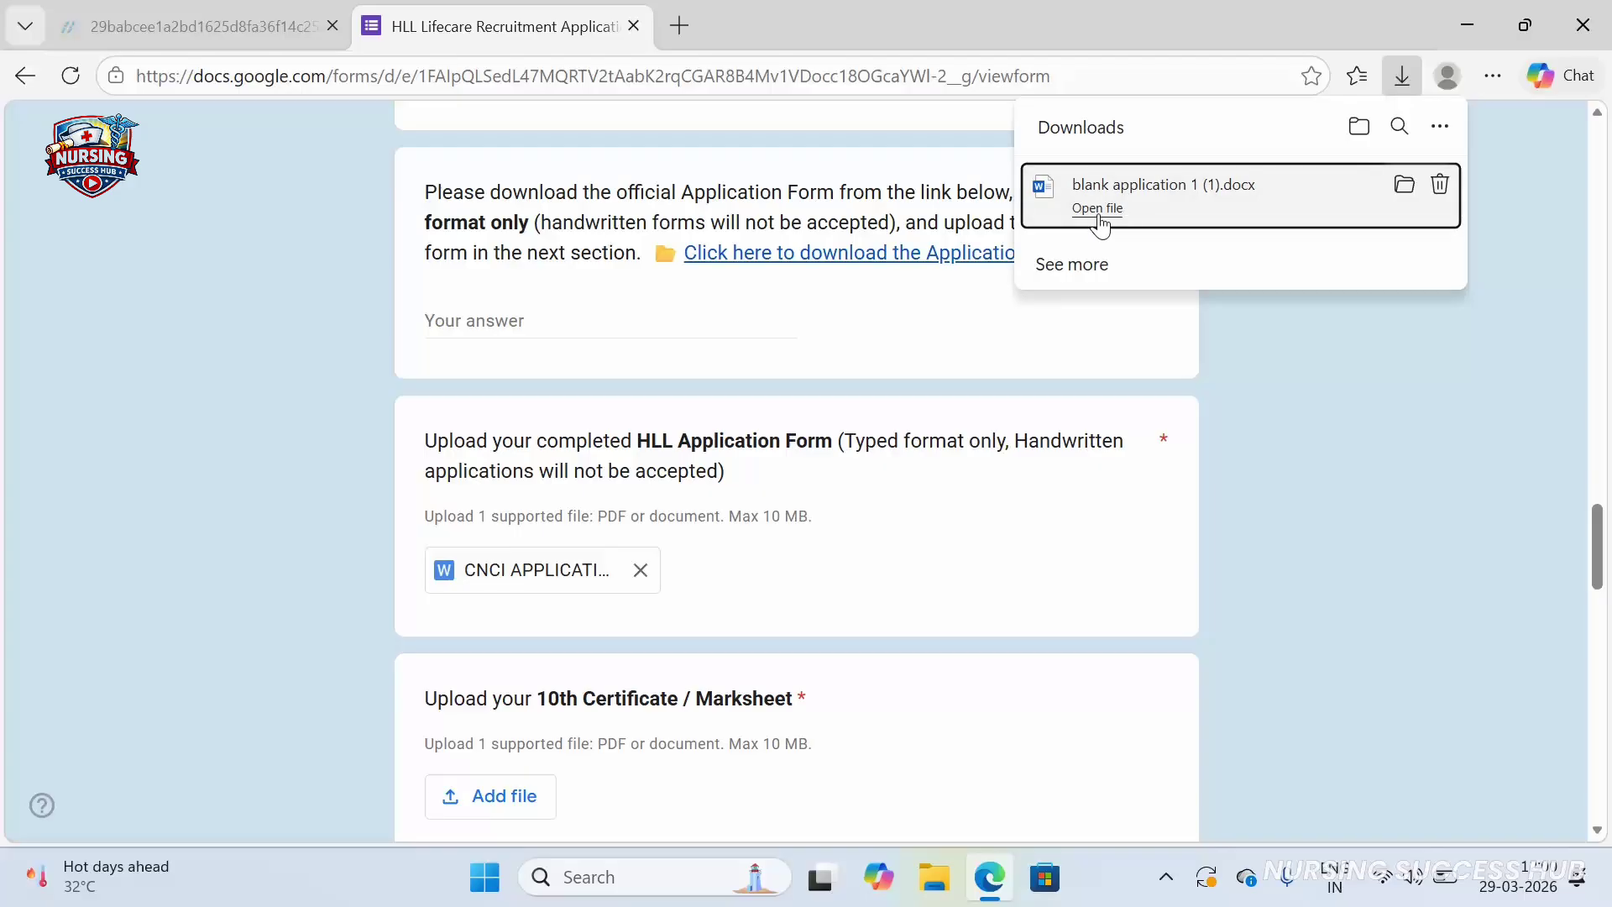
{"action": "left_click", "coordinate": [1099, 223]}
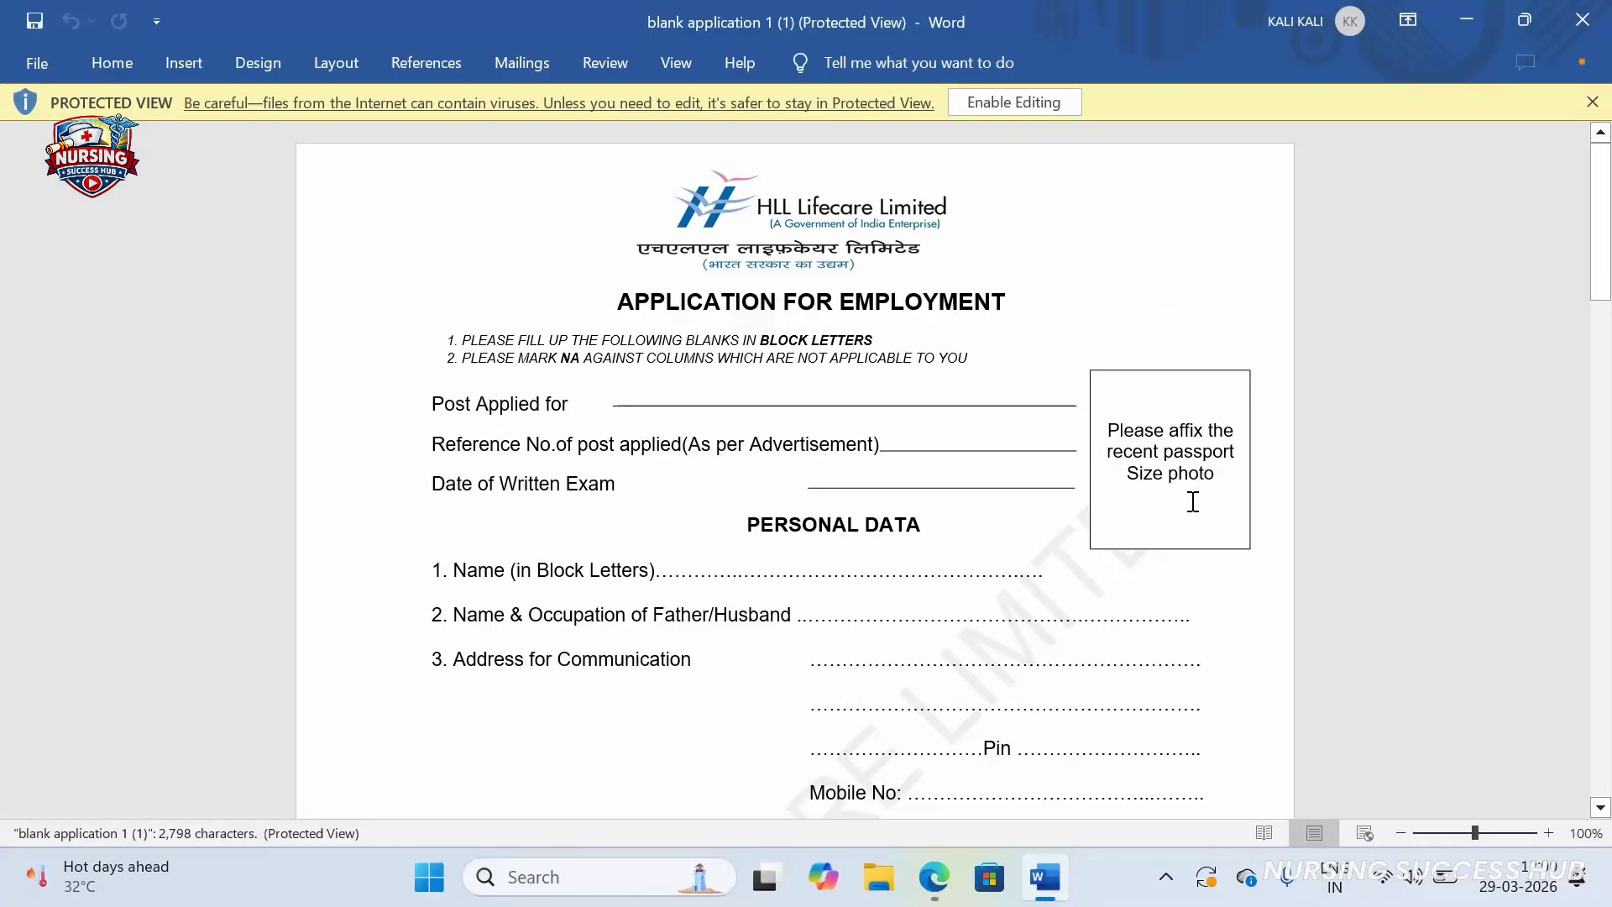
Look through the blank Application for Employment, including its personal data fields, and return to its beginning
{"action": "scroll", "coordinate": [1091, 414], "scroll_direction": "down", "scroll_amount": 5}
{"action": "scroll", "coordinate": [1091, 414], "scroll_direction": "up", "scroll_amount": 5}
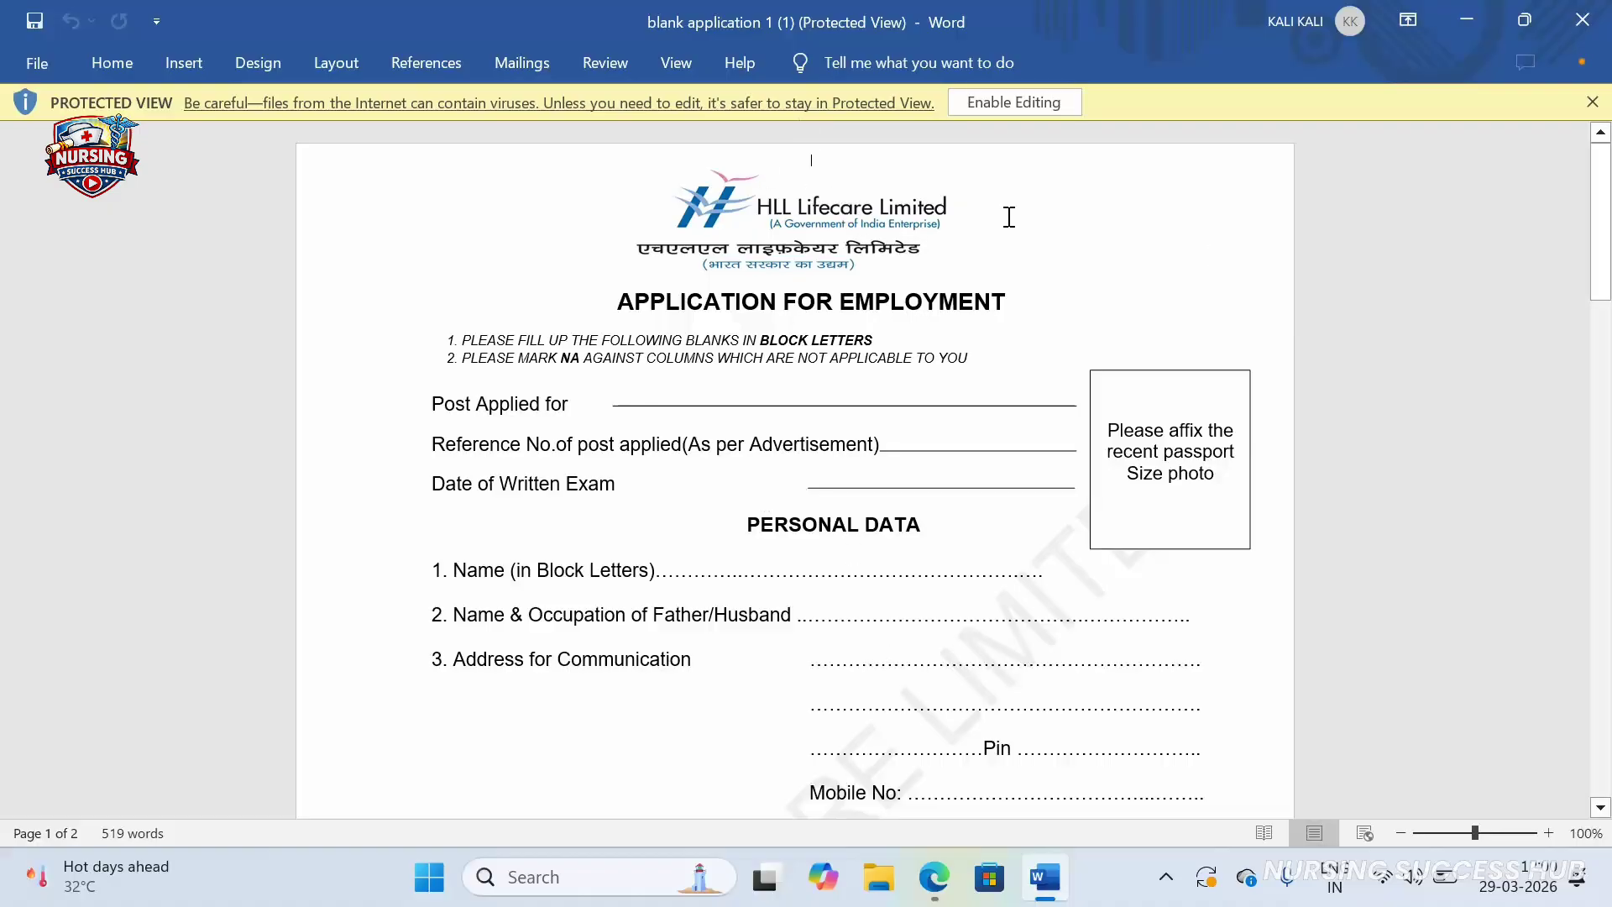
{"action": "scroll", "coordinate": [910, 409], "scroll_direction": "down", "scroll_amount": 3}
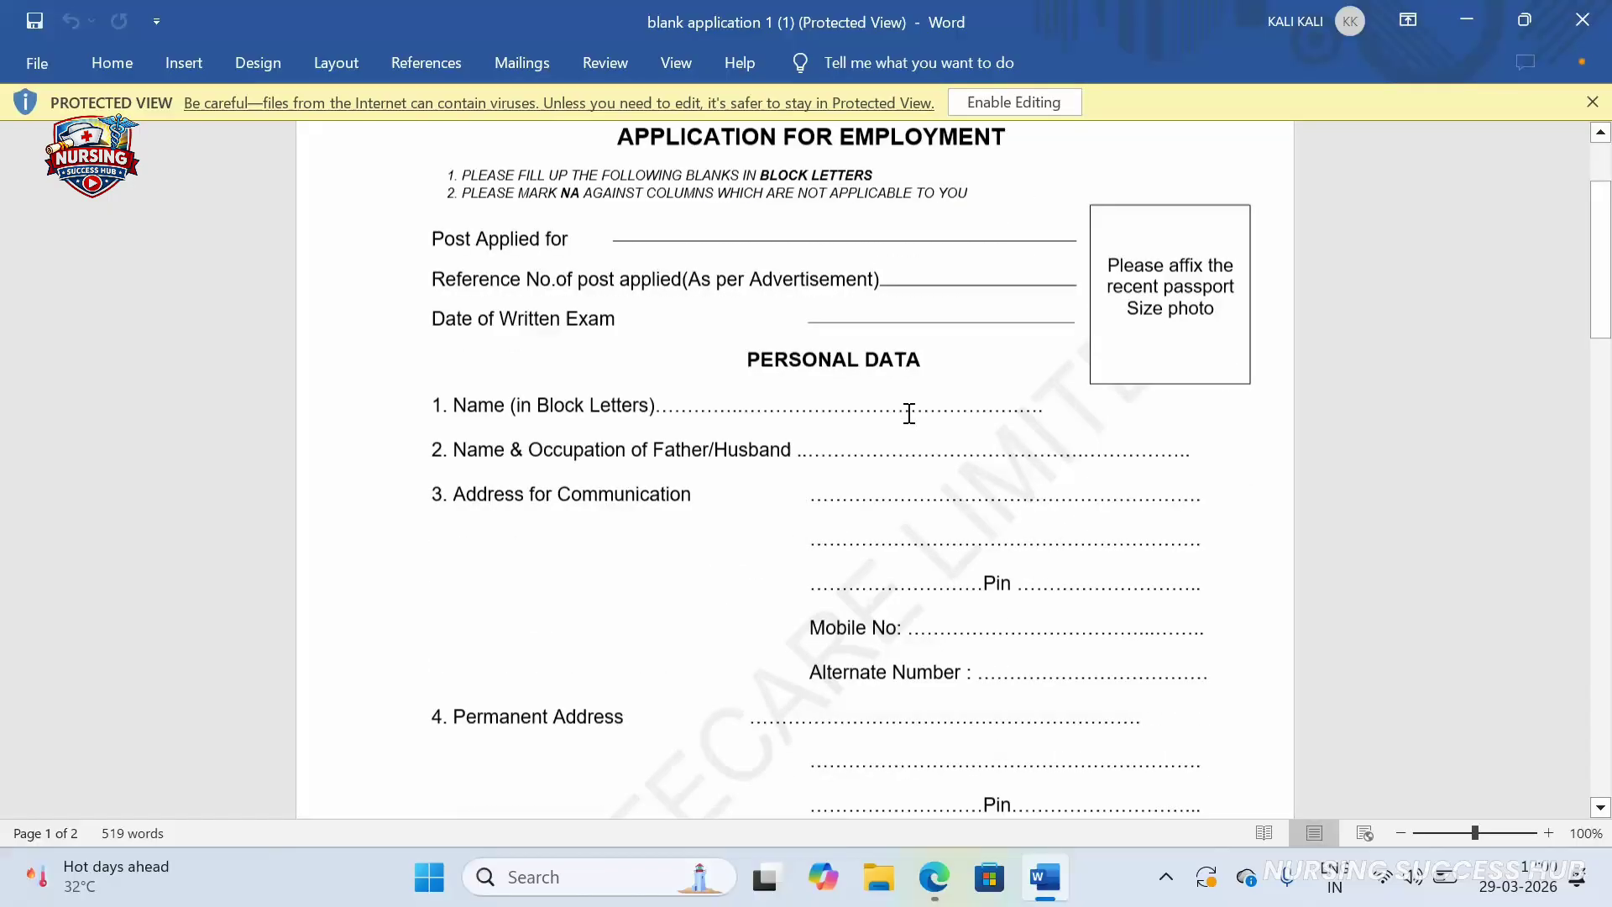
{"action": "scroll", "coordinate": [924, 424], "scroll_direction": "down", "scroll_amount": 9}
{"action": "scroll", "coordinate": [941, 395], "scroll_direction": "up", "scroll_amount": 9}
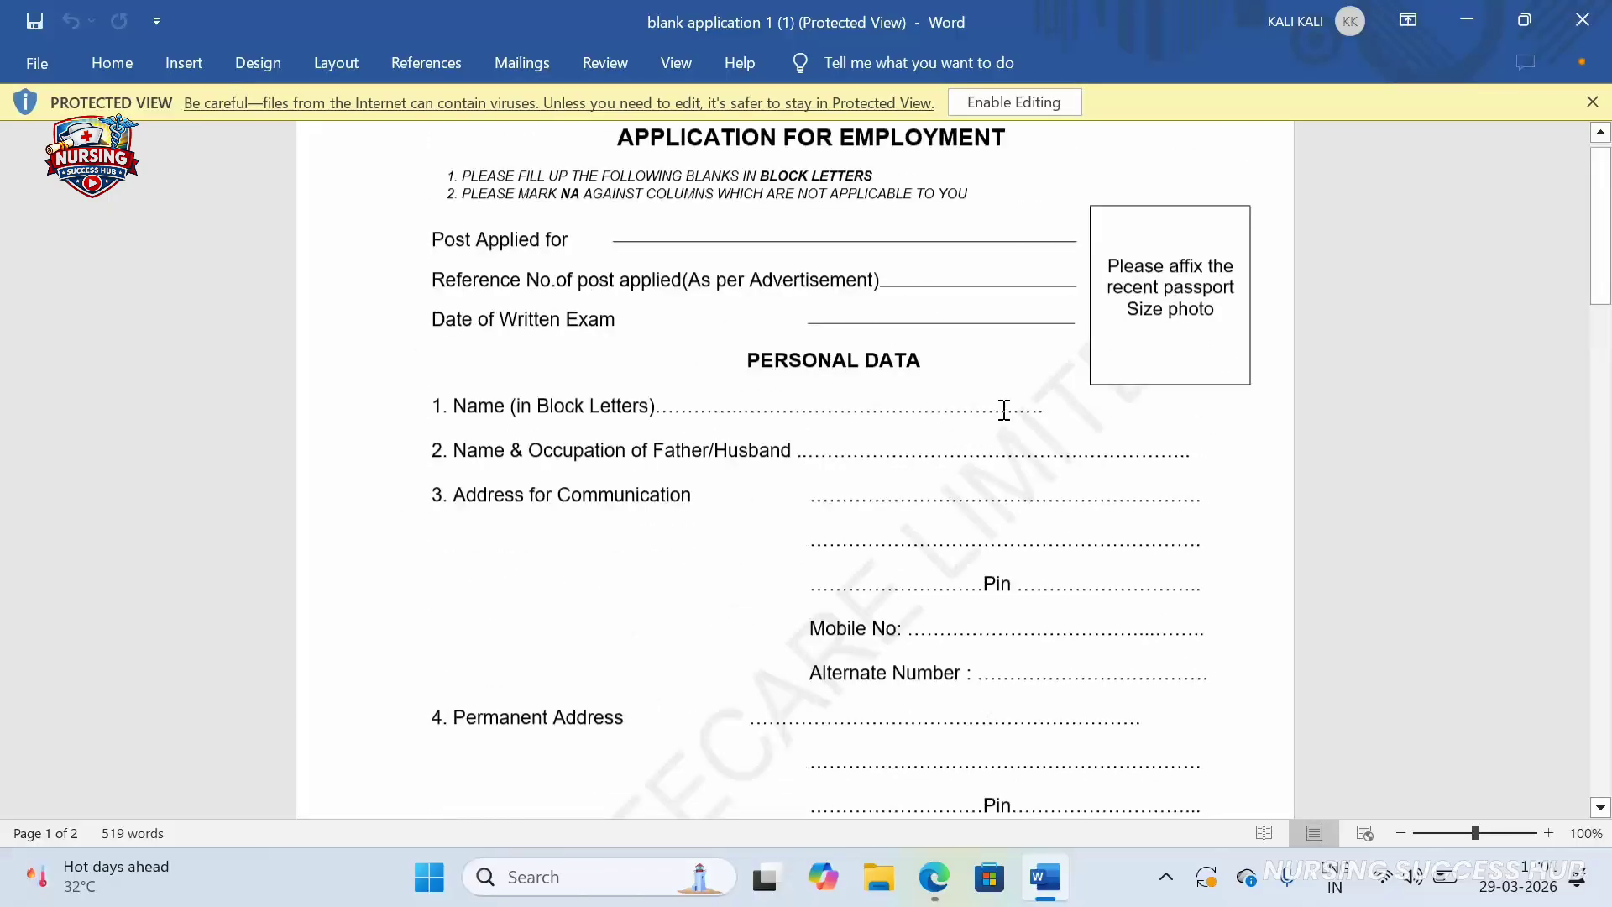
{"action": "scroll", "coordinate": [1004, 410], "scroll_direction": "up", "scroll_amount": 3}
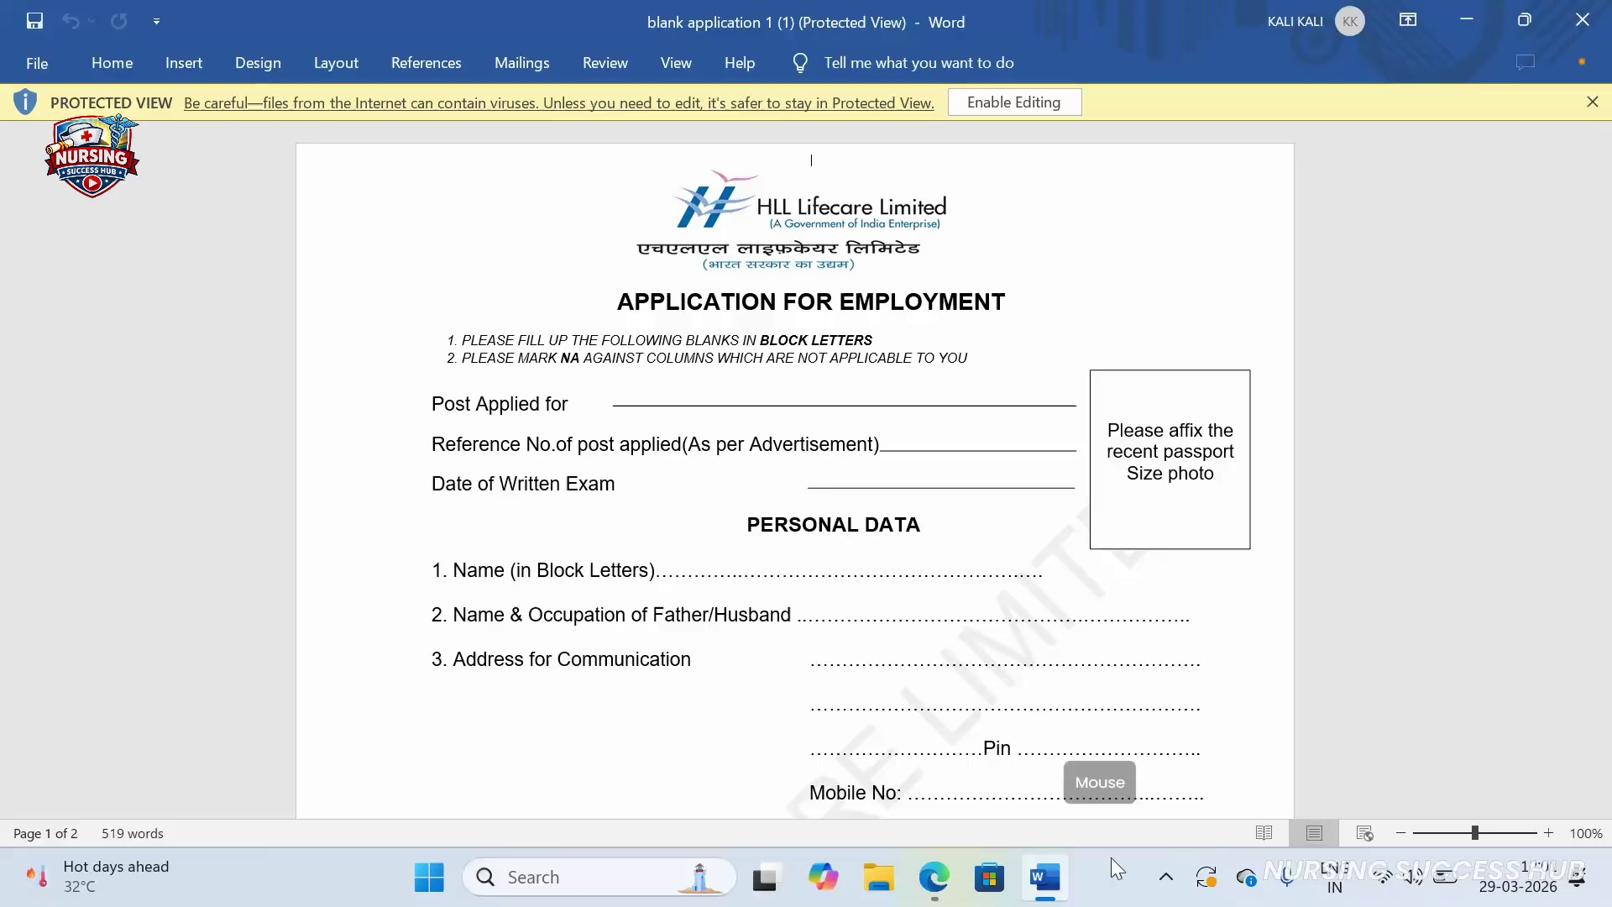
Enable editing of the document and lower the drawn line beside Post Applied for so it sits beneath the text row
{"action": "left_click", "coordinate": [1018, 104]}
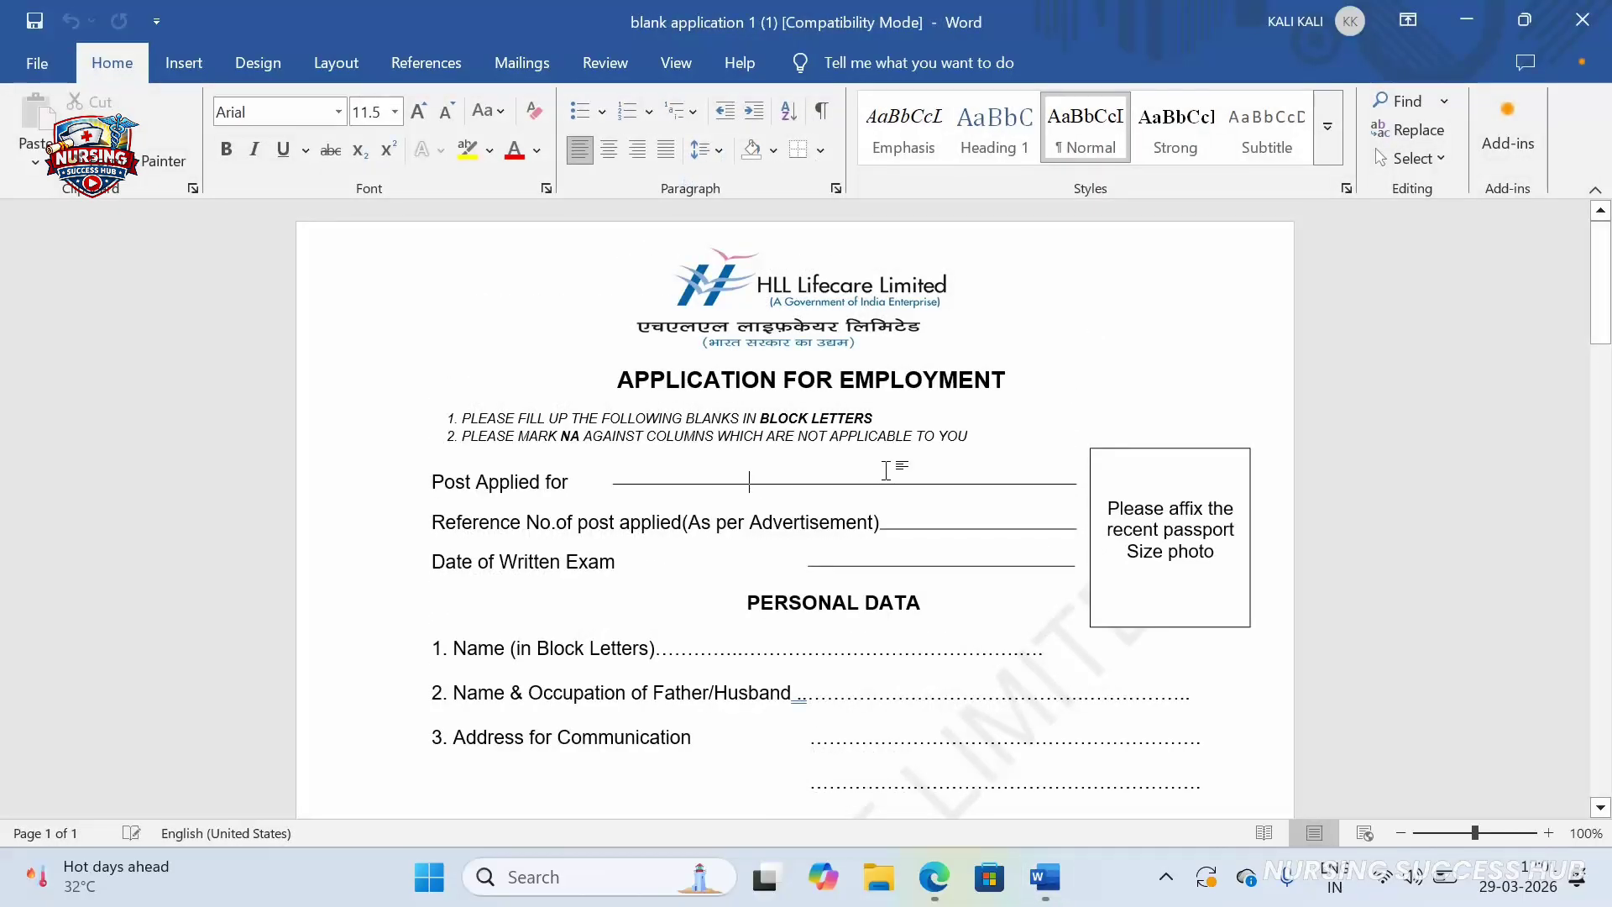
{"action": "left_click", "coordinate": [821, 482]}
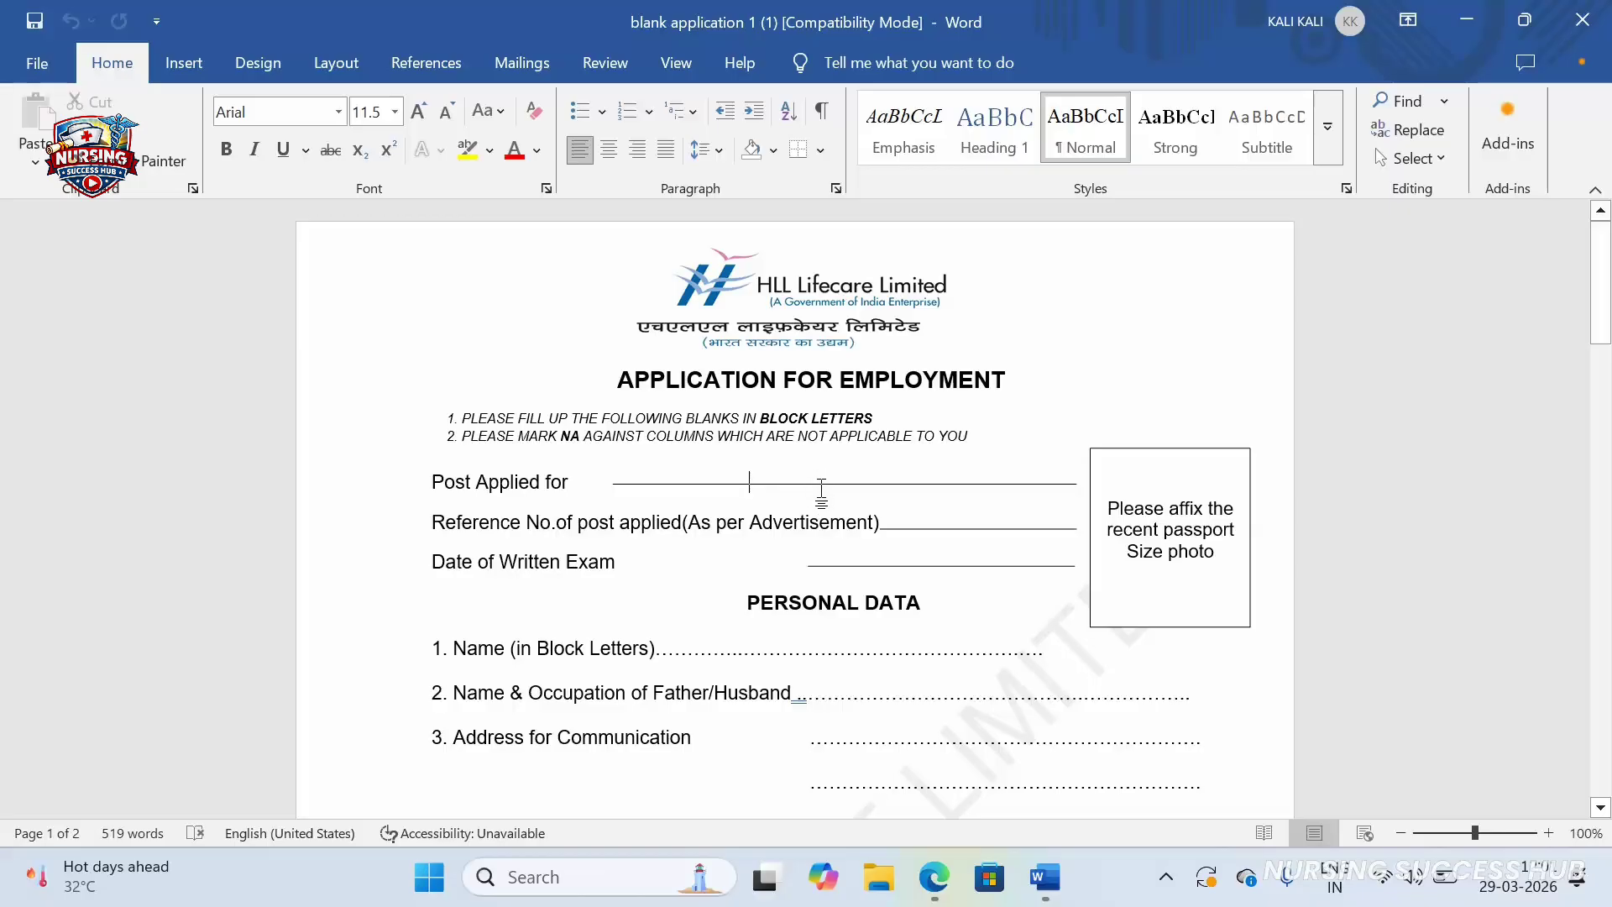
{"action": "left_click", "coordinate": [820, 485]}
{"action": "left_click_drag", "start_coordinate": [820, 485], "coordinate": [820, 504]}
{"action": "left_click", "coordinate": [832, 473]}
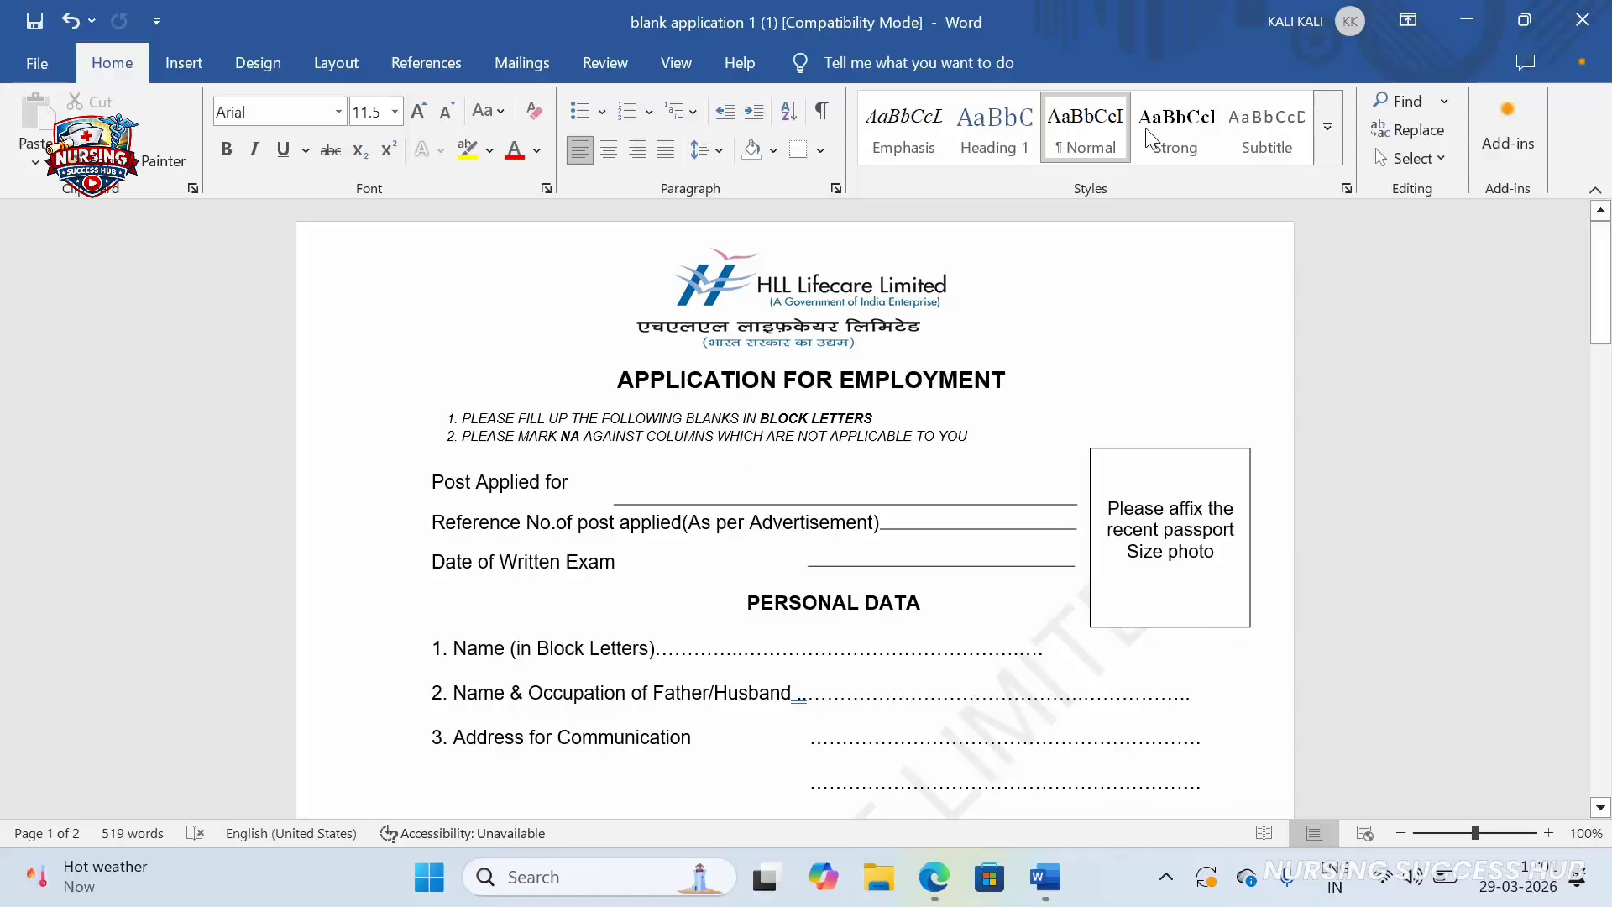
Switch to the recruitment advertisement PDF in Edge and copy the advertisement number HLL/HCS/25-26/01
{"action": "key", "text": "alt+Tab"}
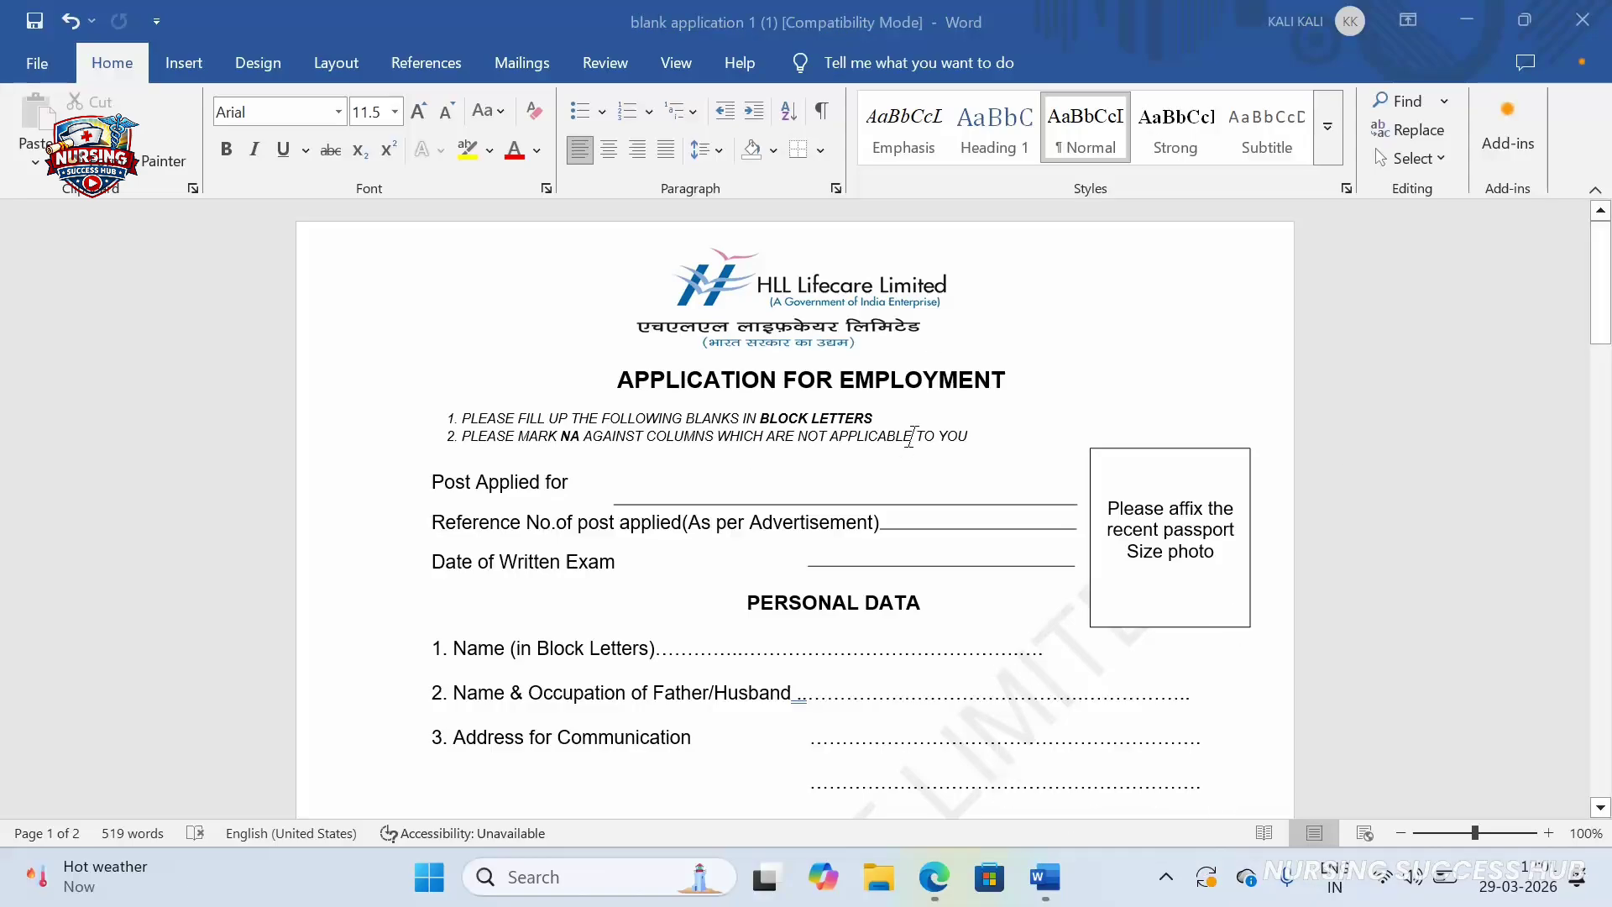
{"action": "left_click", "coordinate": [262, 25]}
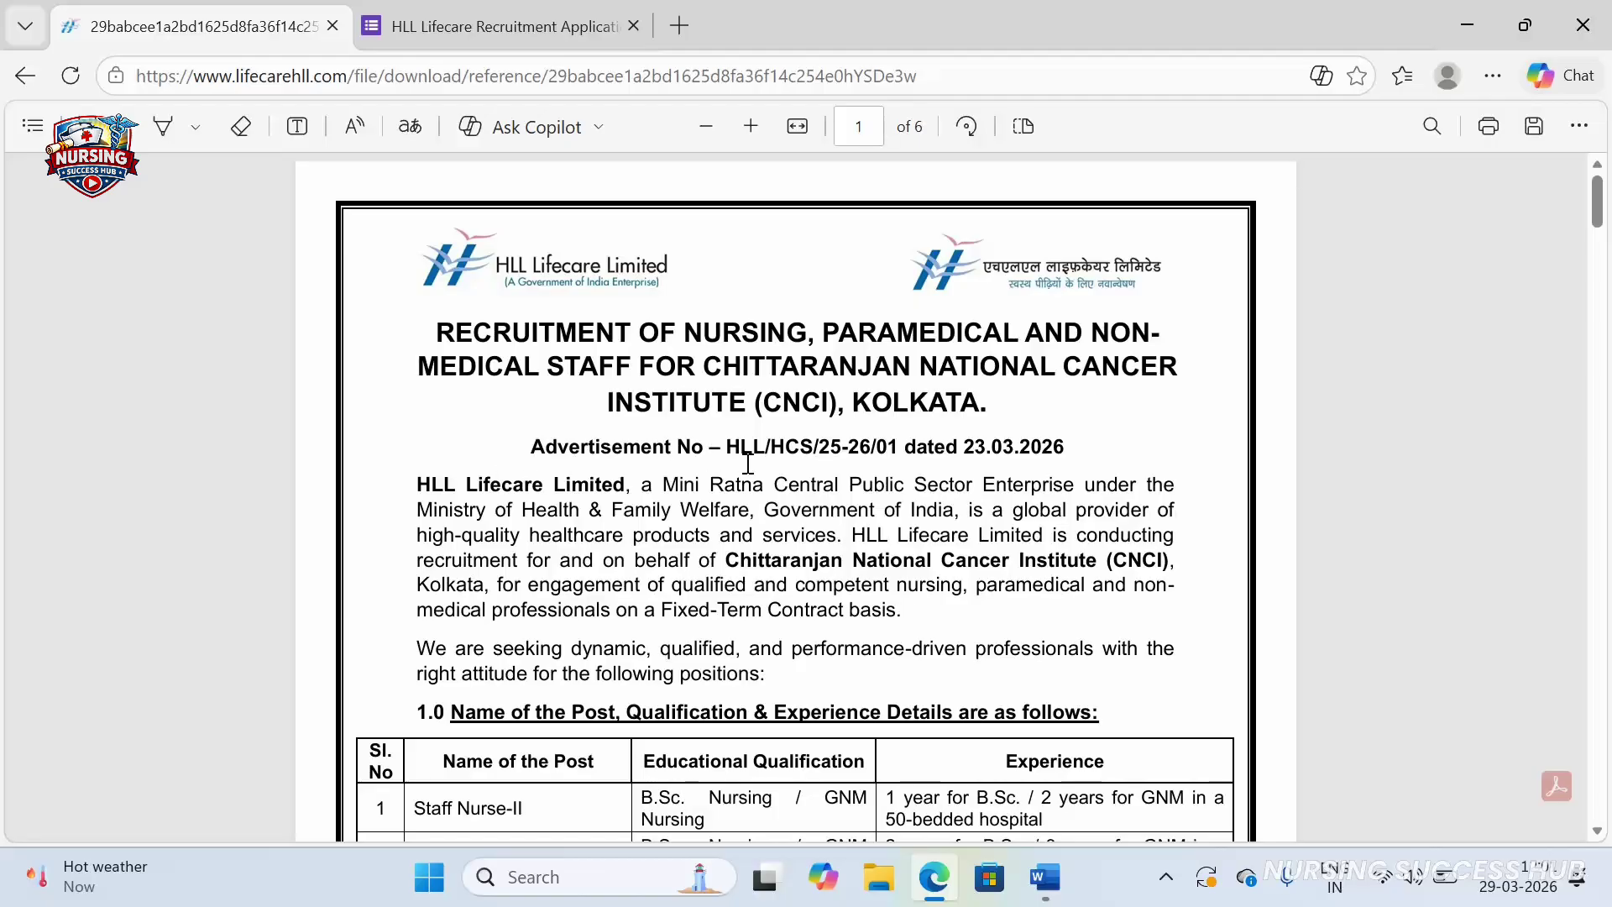
{"action": "left_click_drag", "start_coordinate": [720, 446], "coordinate": [900, 447]}
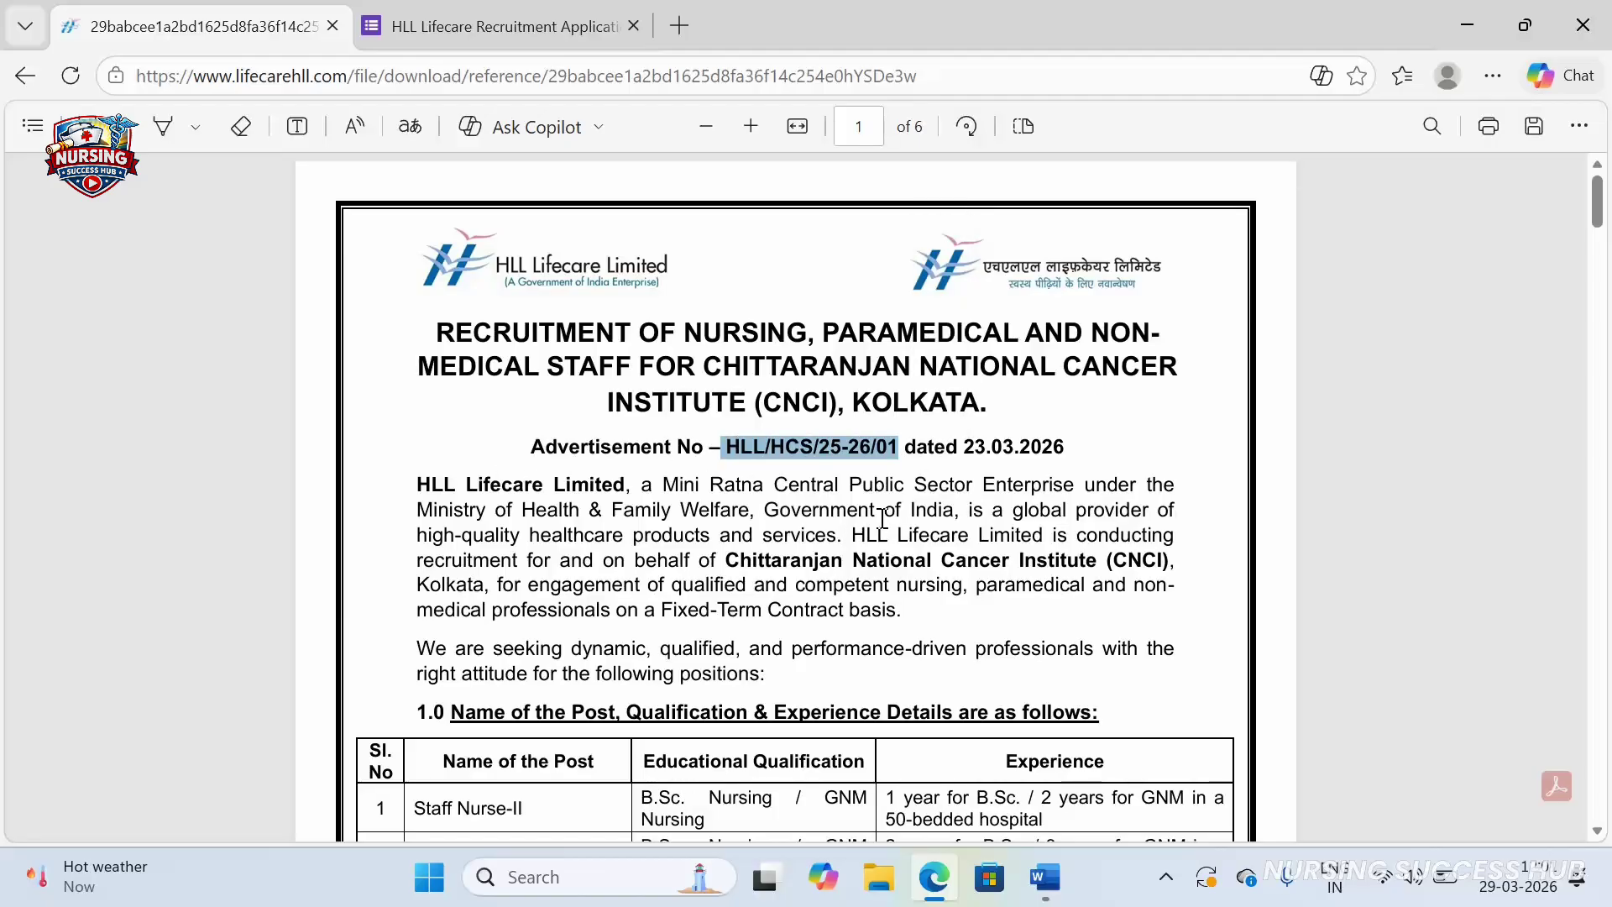
{"action": "left_click", "coordinate": [931, 399]}
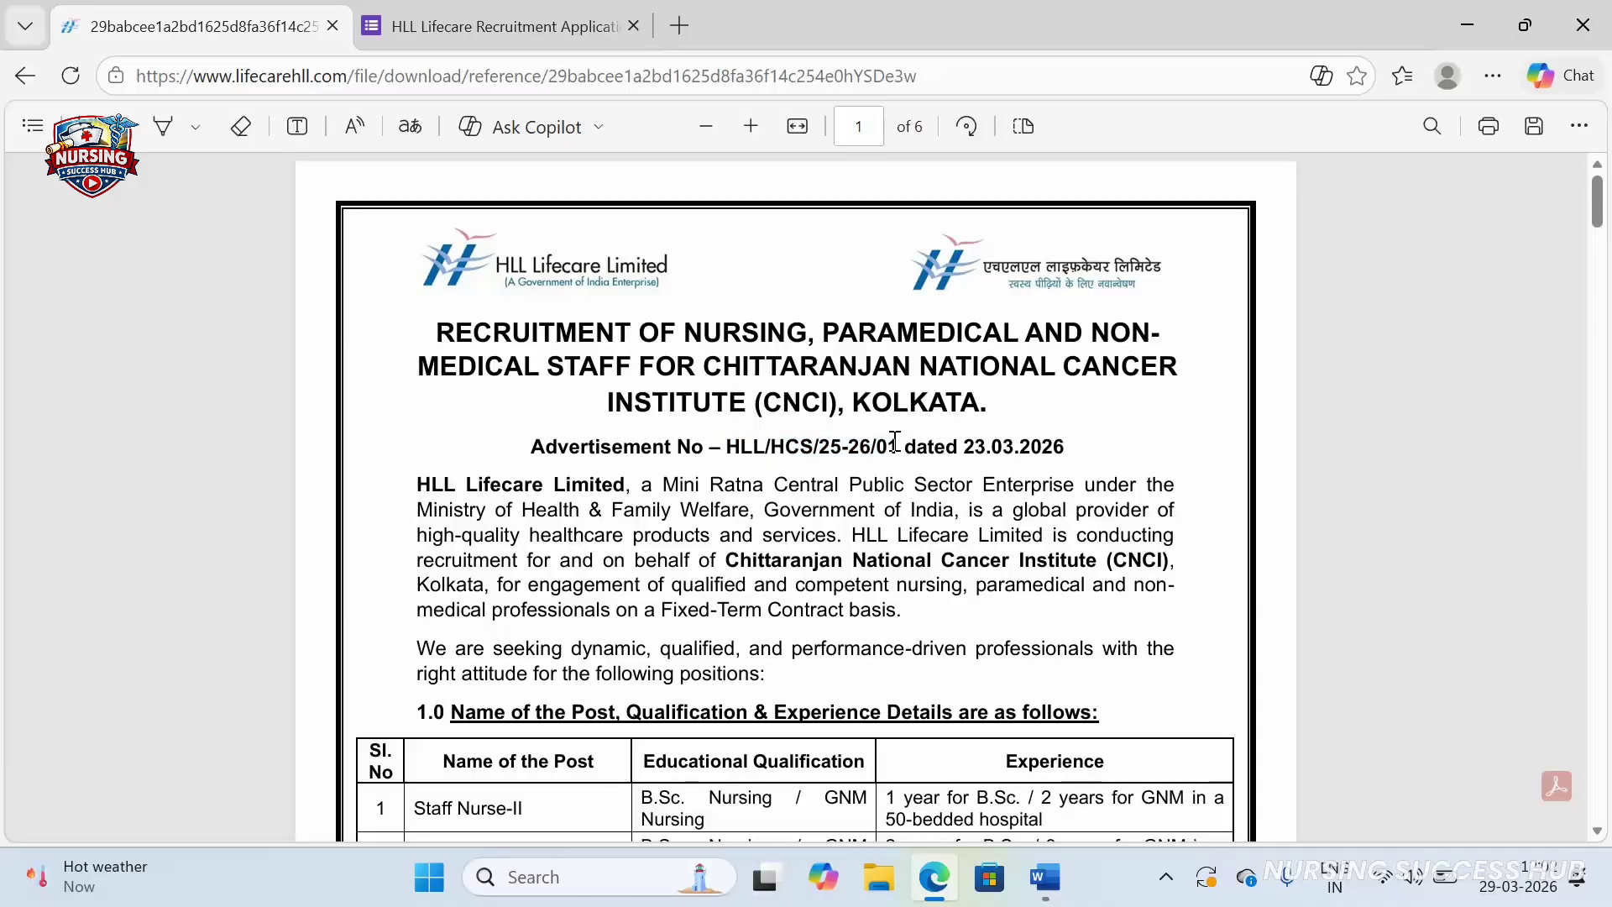
{"action": "left_click_drag", "start_coordinate": [896, 441], "coordinate": [727, 441]}
{"action": "key", "text": "ctrl+c"}
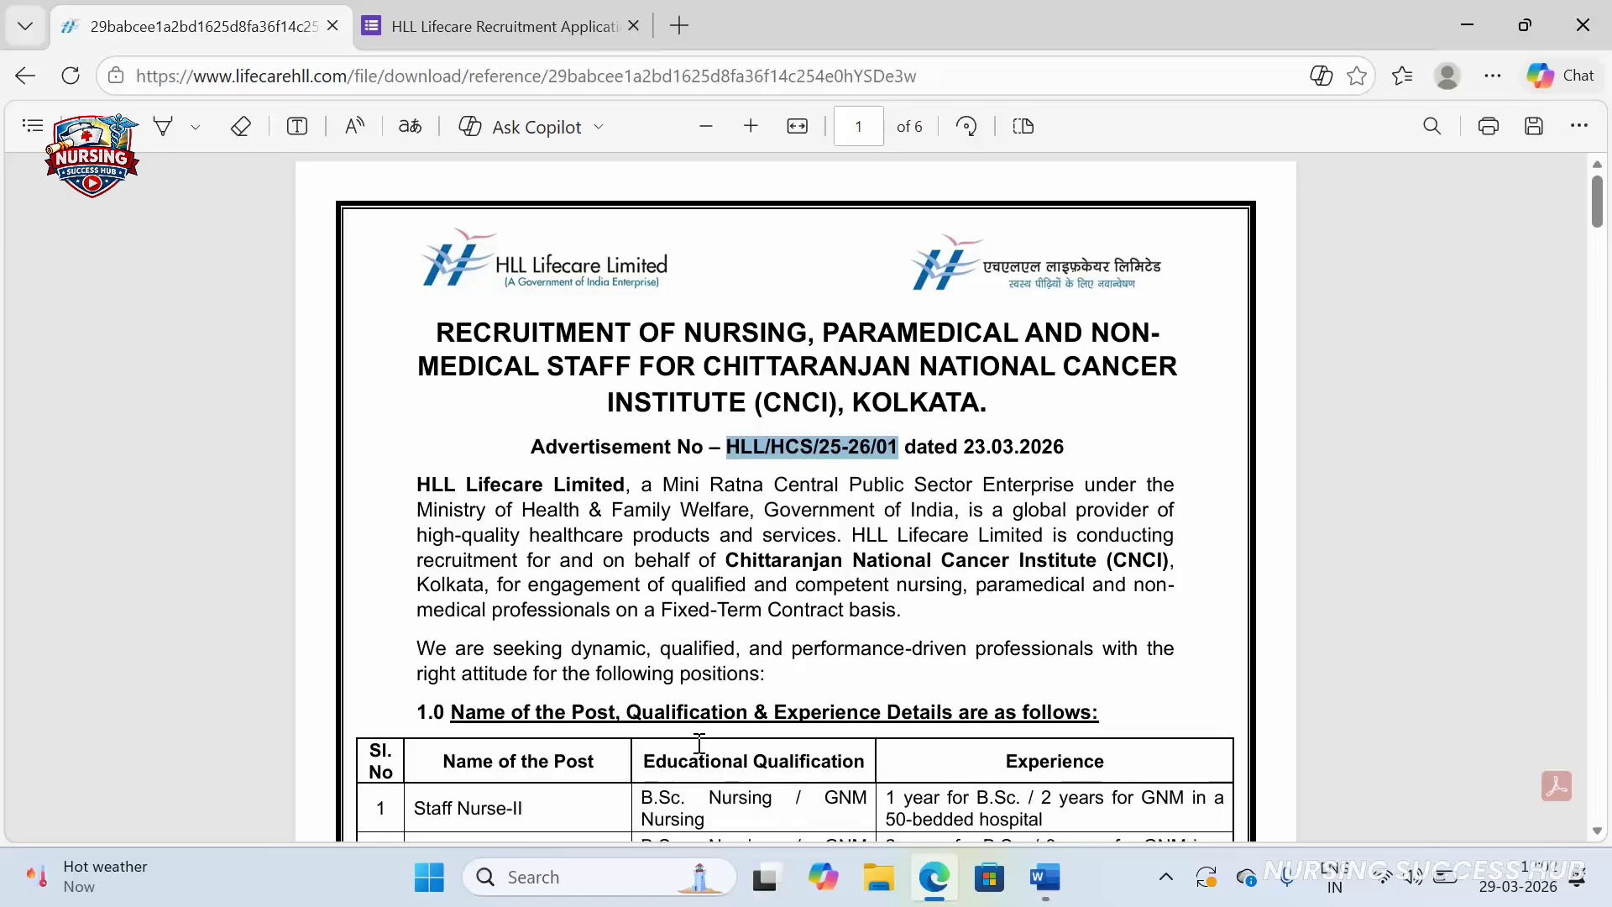
Switch back to the Word application form and paste HLL/HCS/25-26/01 on the Post Applied for line
{"action": "key", "text": "alt"}
{"action": "key", "text": "alt+Tab"}
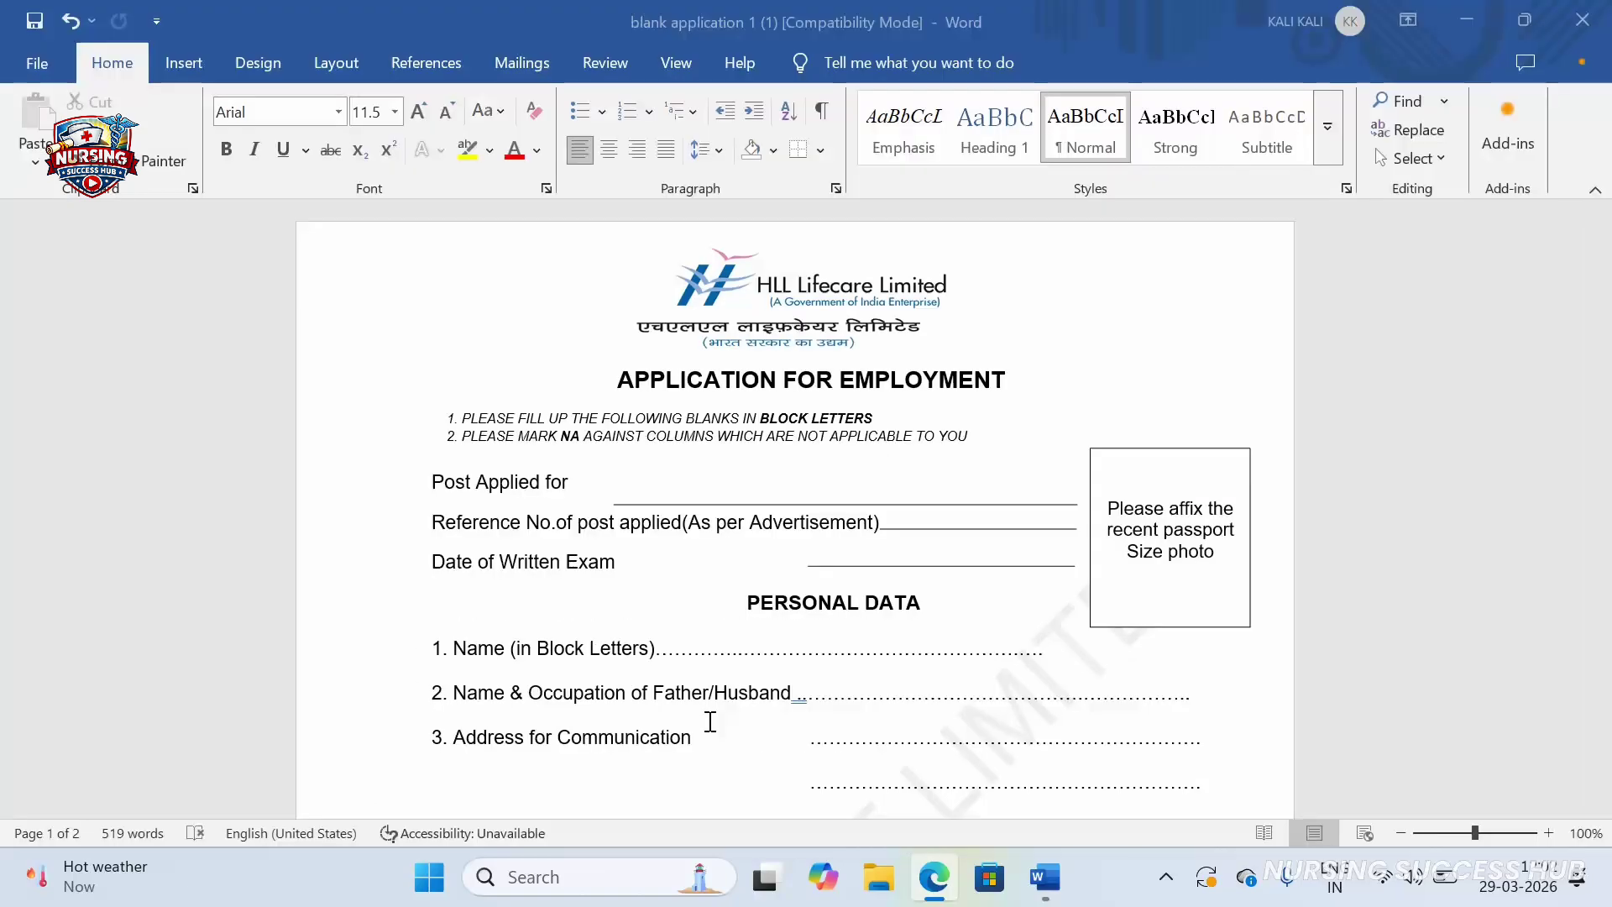
{"action": "key", "text": "alt+Tab"}
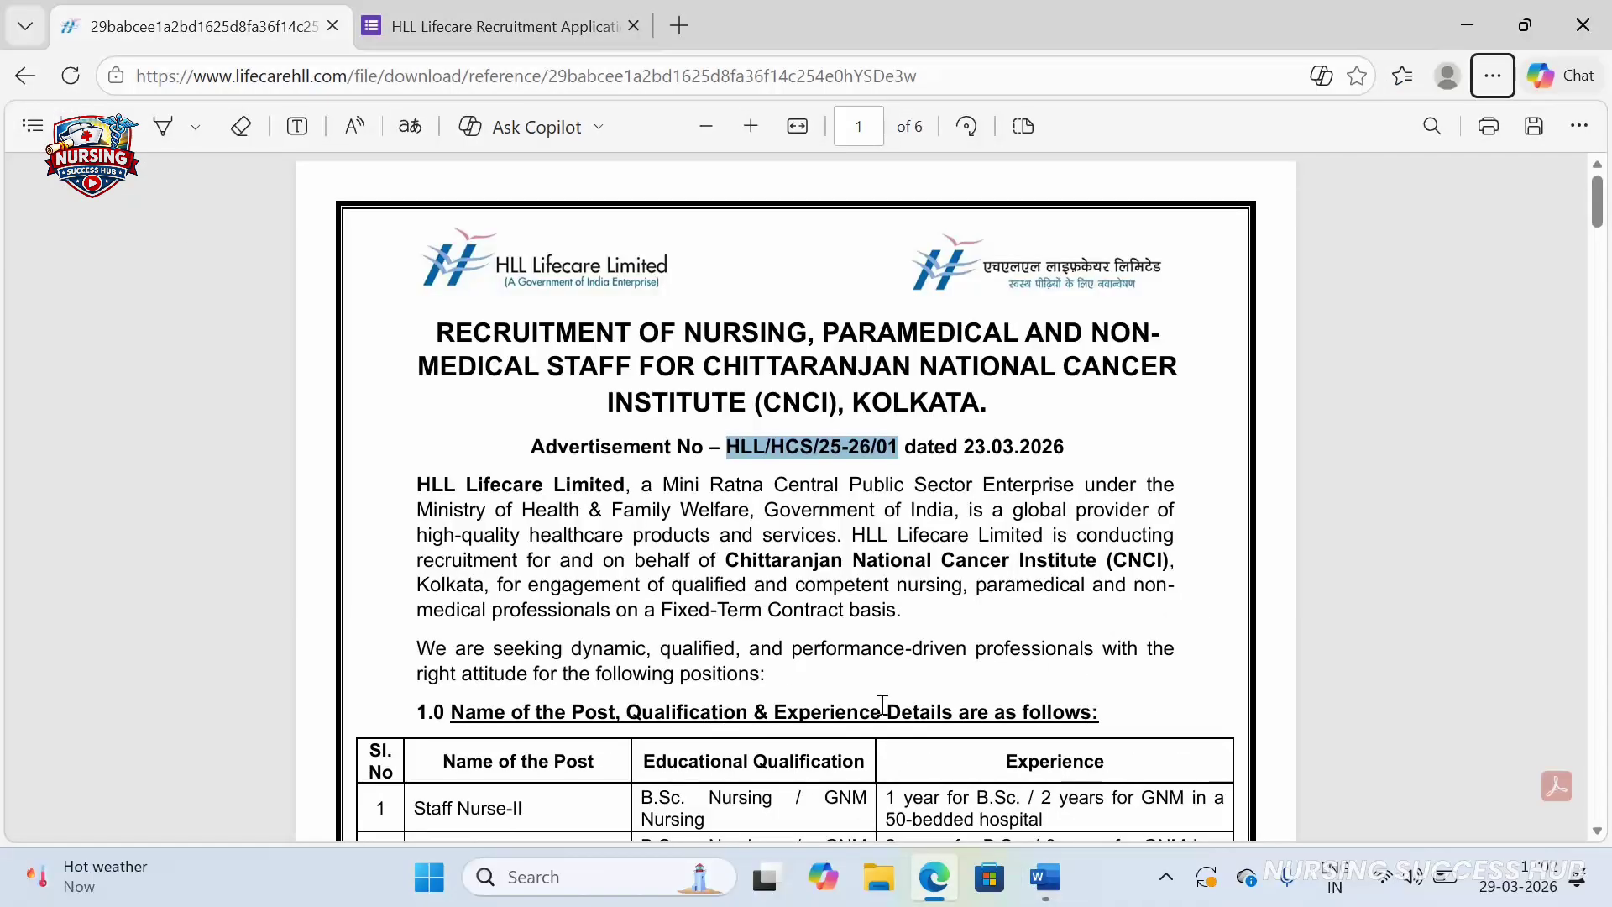
{"action": "key", "text": "alt+Tab"}
{"action": "key", "text": "Tab"}
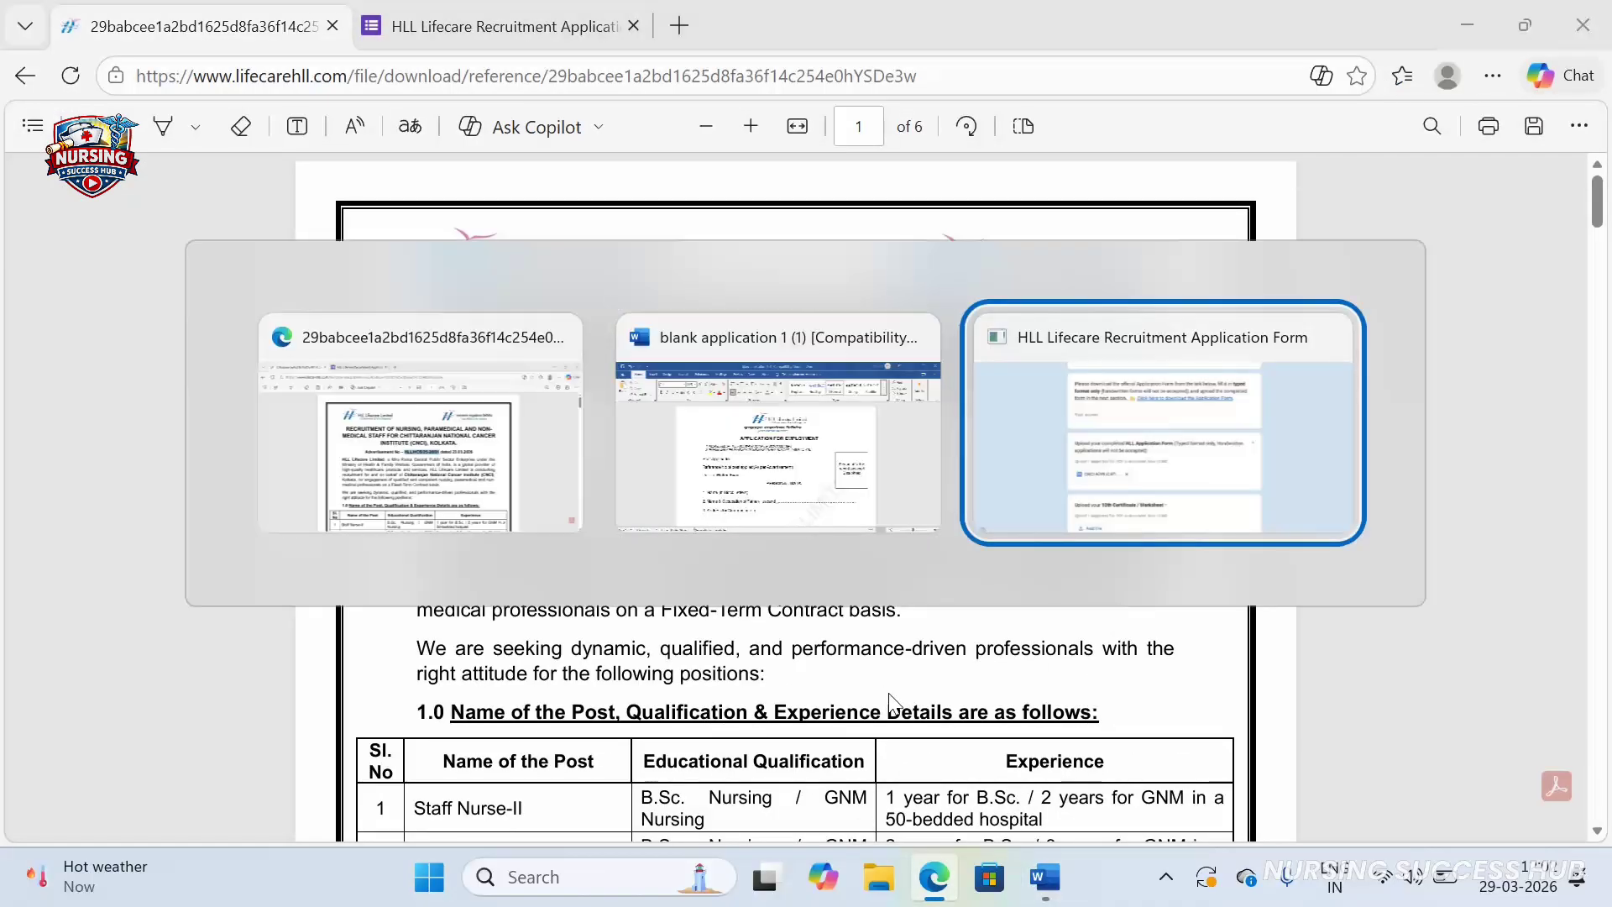
{"action": "key", "text": "Tab"}
{"action": "key", "text": "Tab"}
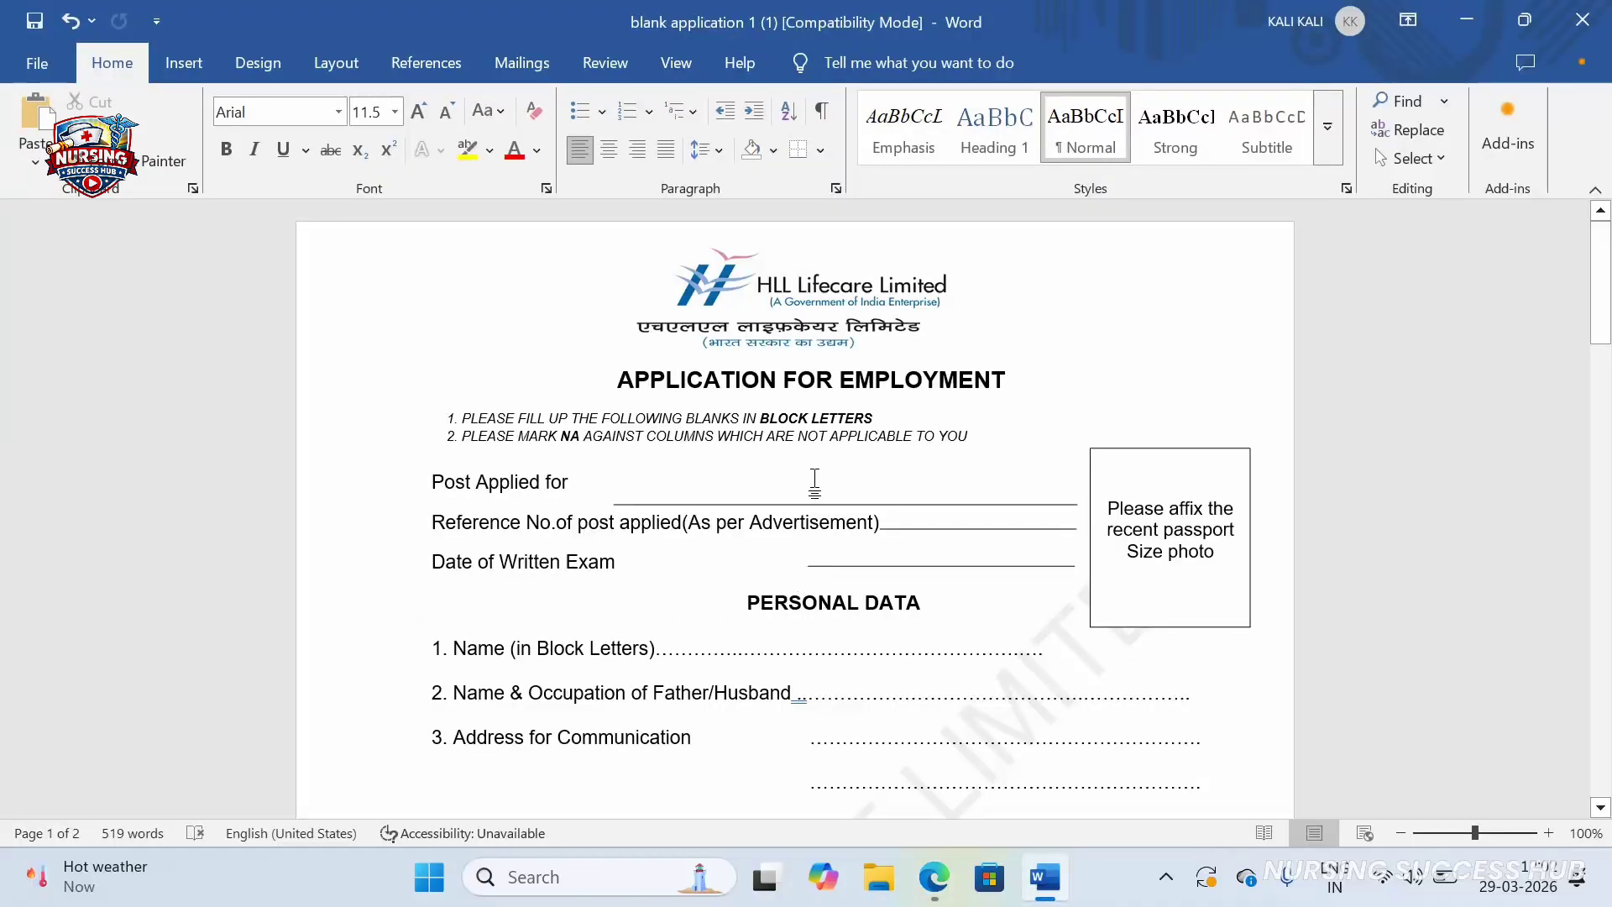
{"action": "left_click", "coordinate": [814, 481]}
{"action": "key", "text": "ctrl+v"}
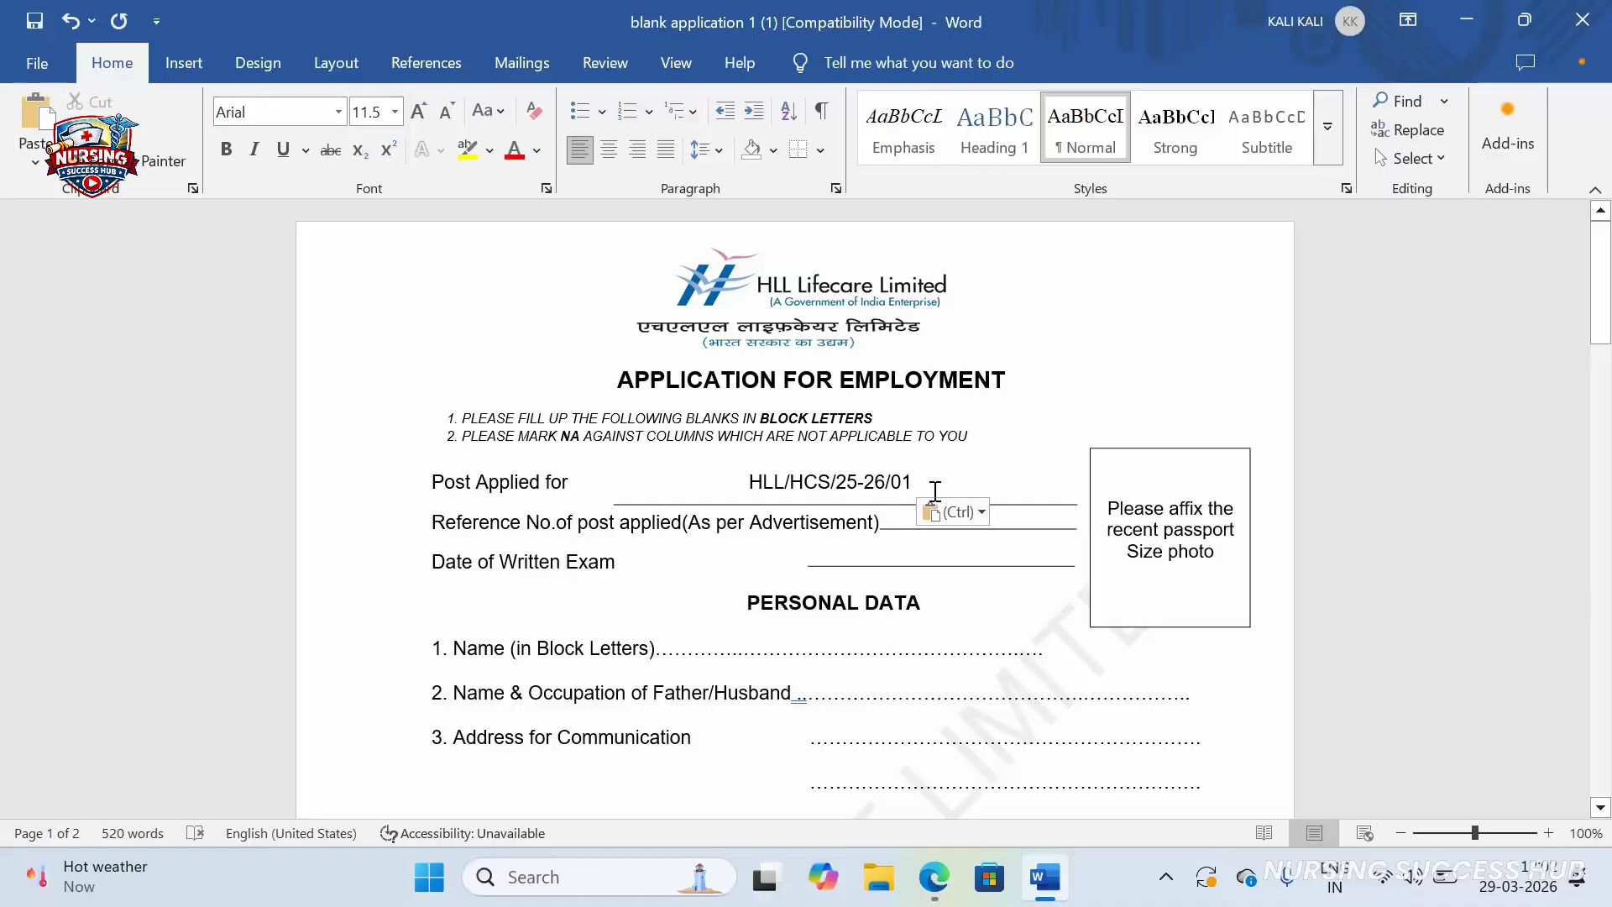
{"action": "left_click", "coordinate": [952, 455]}
{"action": "left_click", "coordinate": [1261, 657]}
Copy HLL/HCS/25-26/01 from the Post Applied for line and undo its insertion there
{"action": "scroll", "coordinate": [1257, 569], "scroll_direction": "down", "scroll_amount": 2}
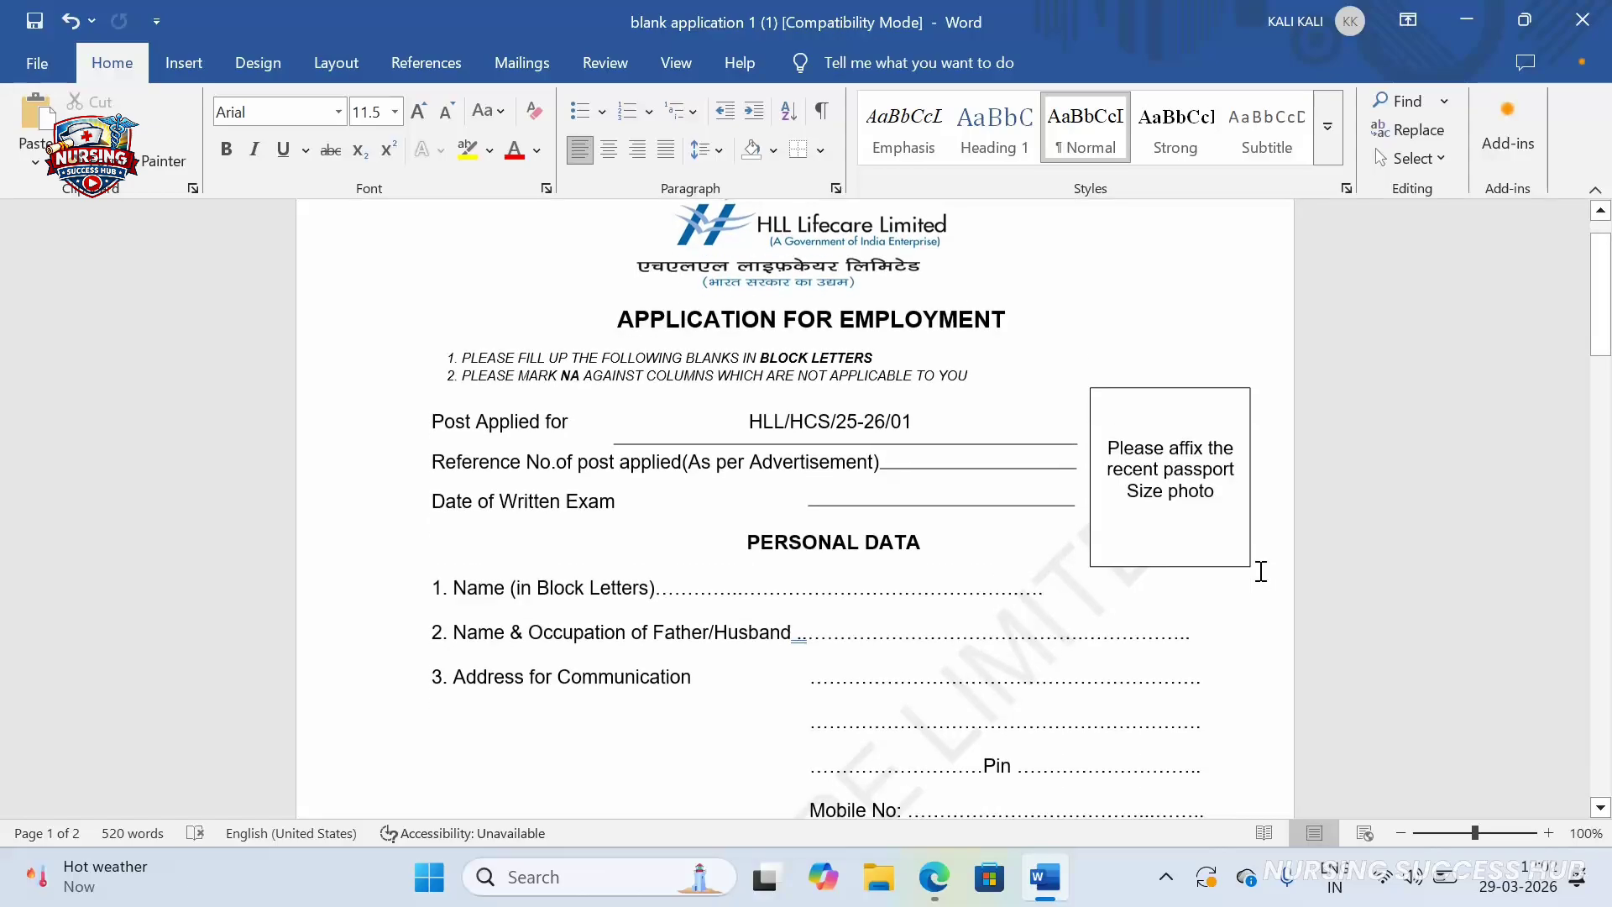
{"action": "scroll", "coordinate": [1260, 571], "scroll_direction": "down", "scroll_amount": 2}
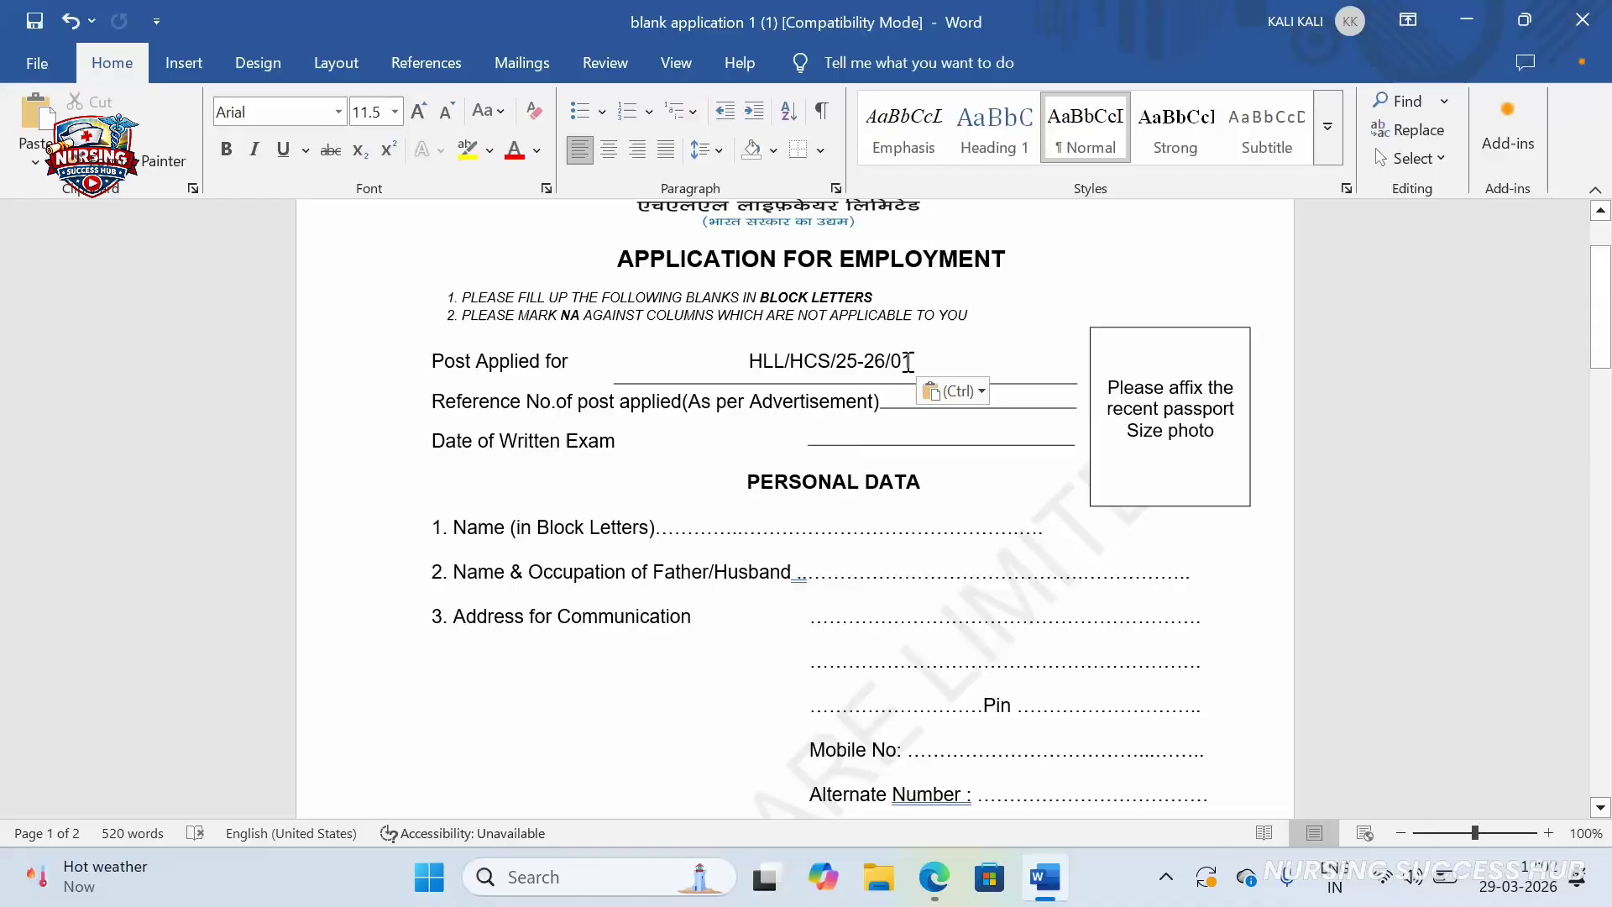
{"action": "left_click_drag", "start_coordinate": [911, 361], "coordinate": [733, 359]}
{"action": "key", "text": "ctrl+c"}
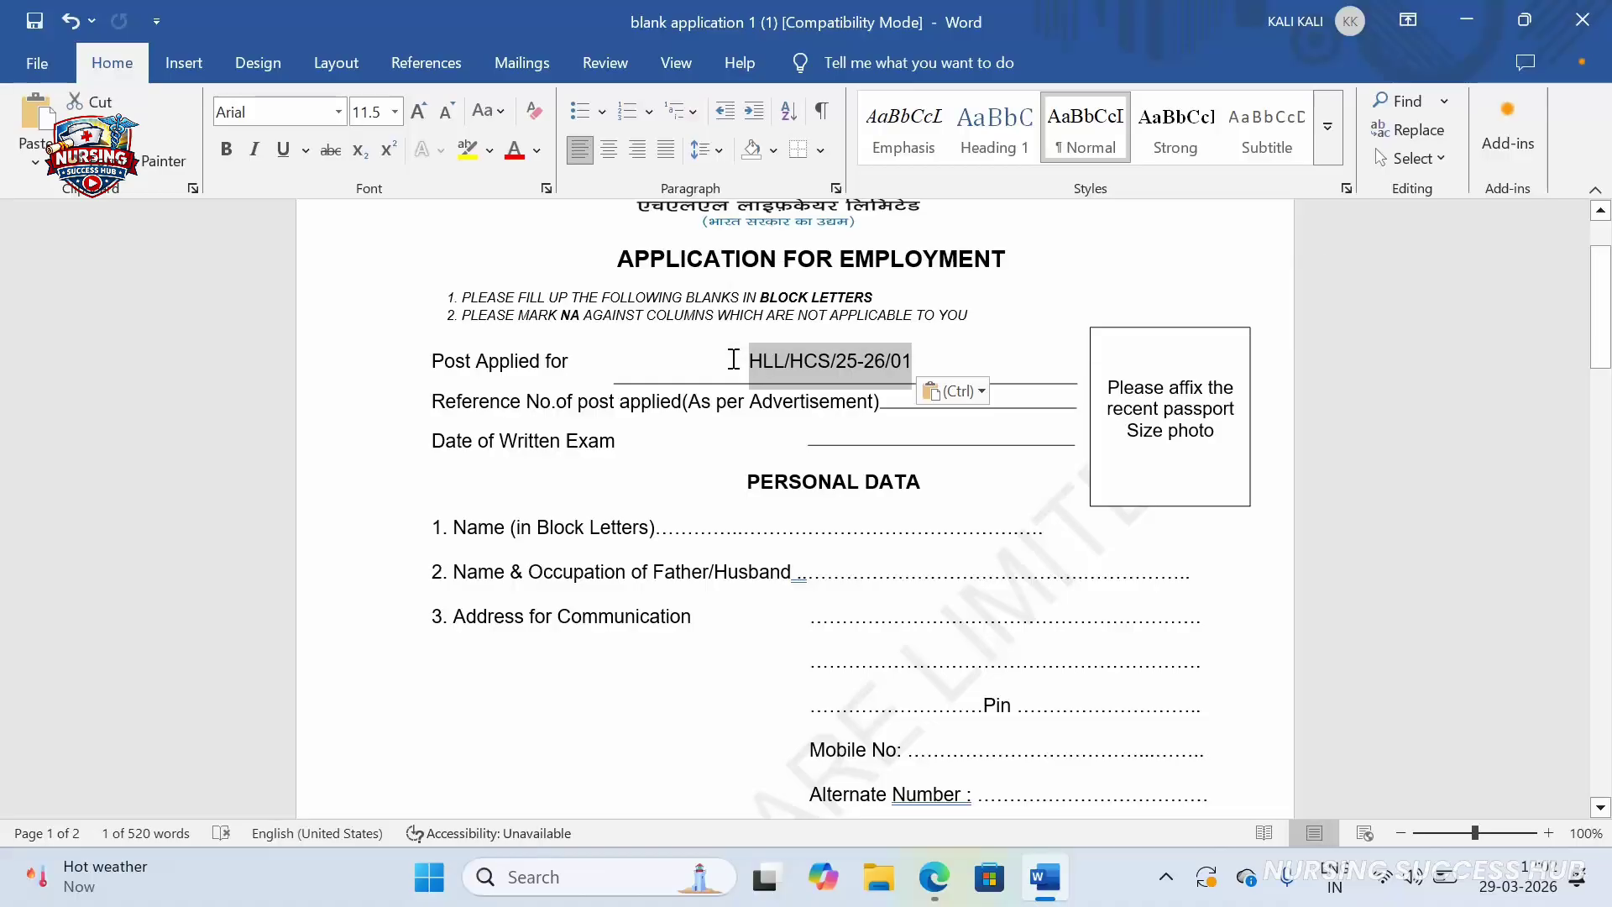
{"action": "key", "text": "ctrl+z"}
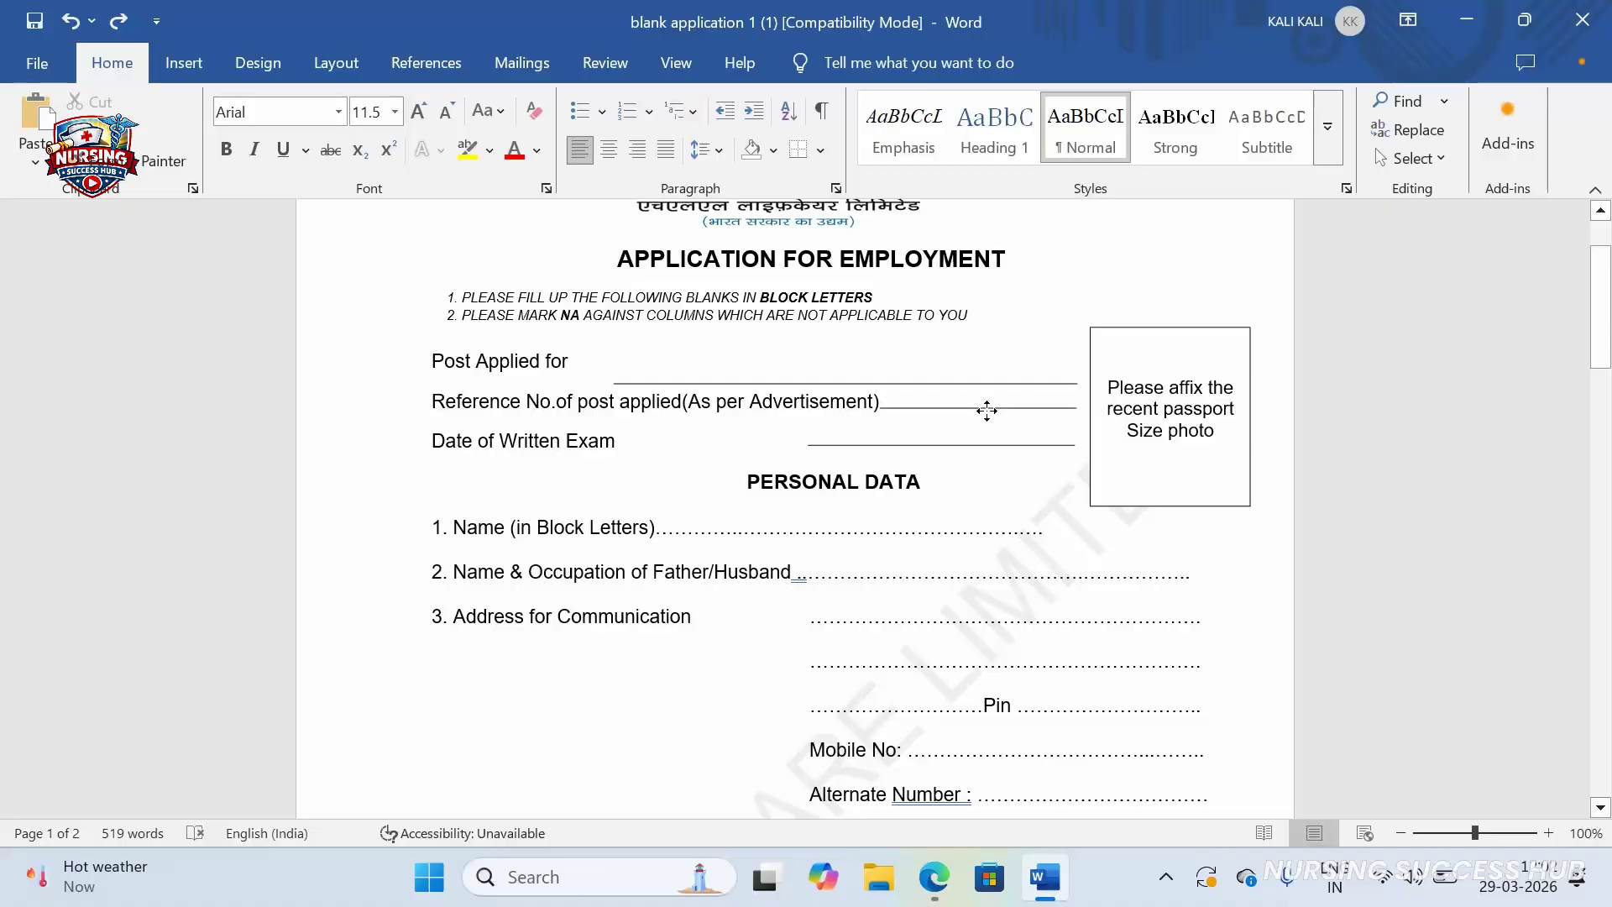
Lower the drawn line beside Reference No. of post applied and paste HLL/HCS/25-26/01 after that label
{"action": "left_click", "coordinate": [972, 412]}
{"action": "left_click_drag", "start_coordinate": [978, 429], "coordinate": [972, 431]}
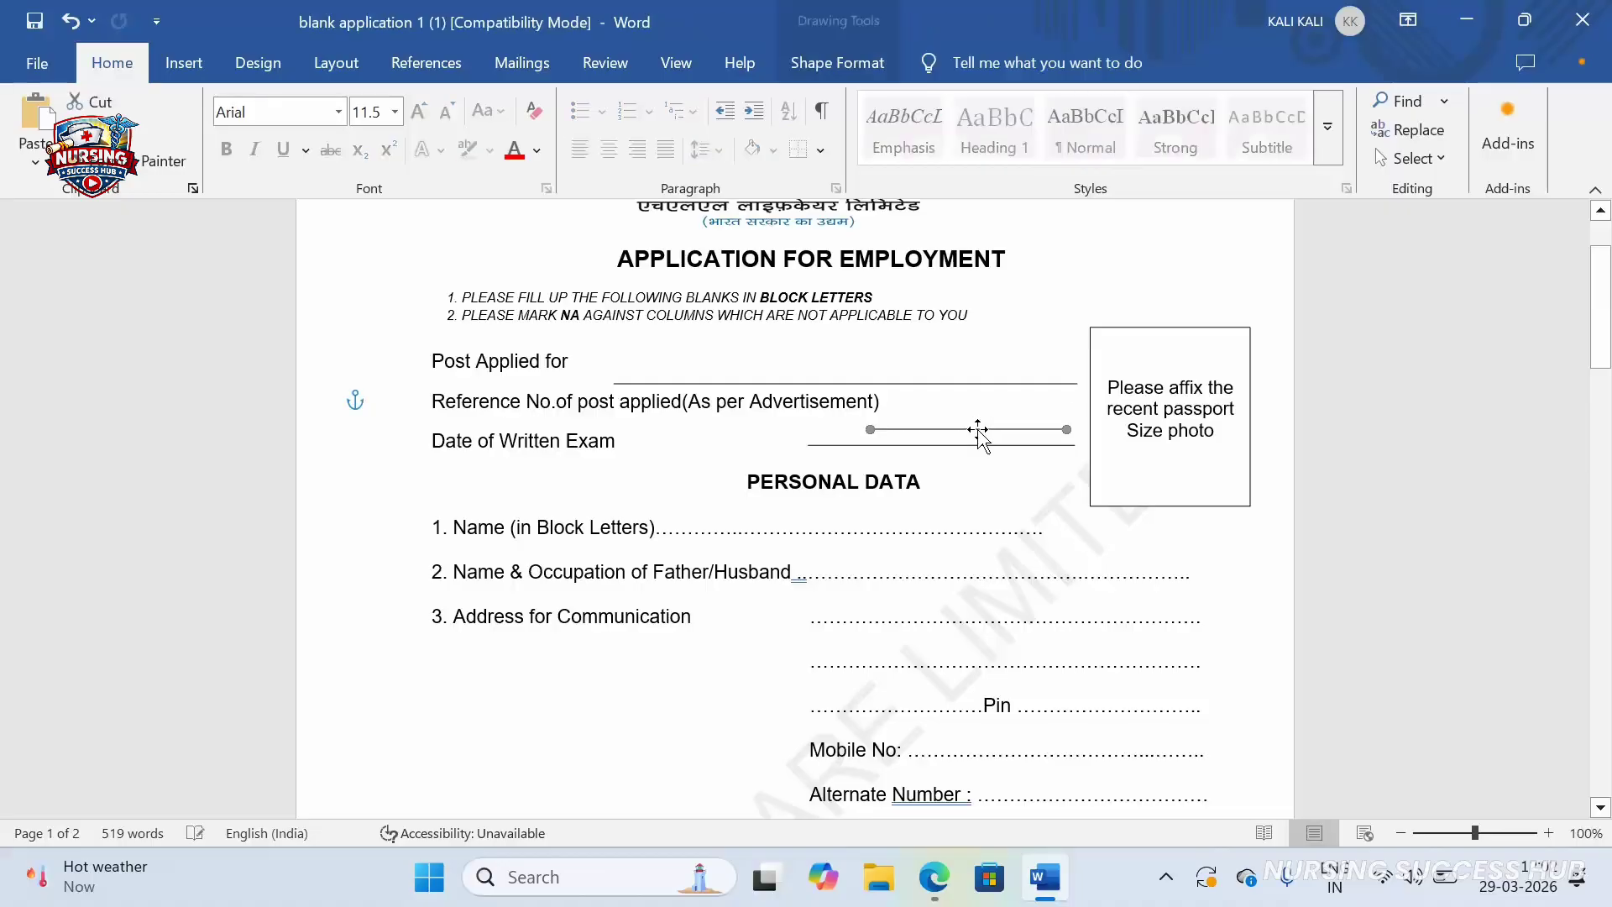
{"action": "left_click", "coordinate": [975, 410]}
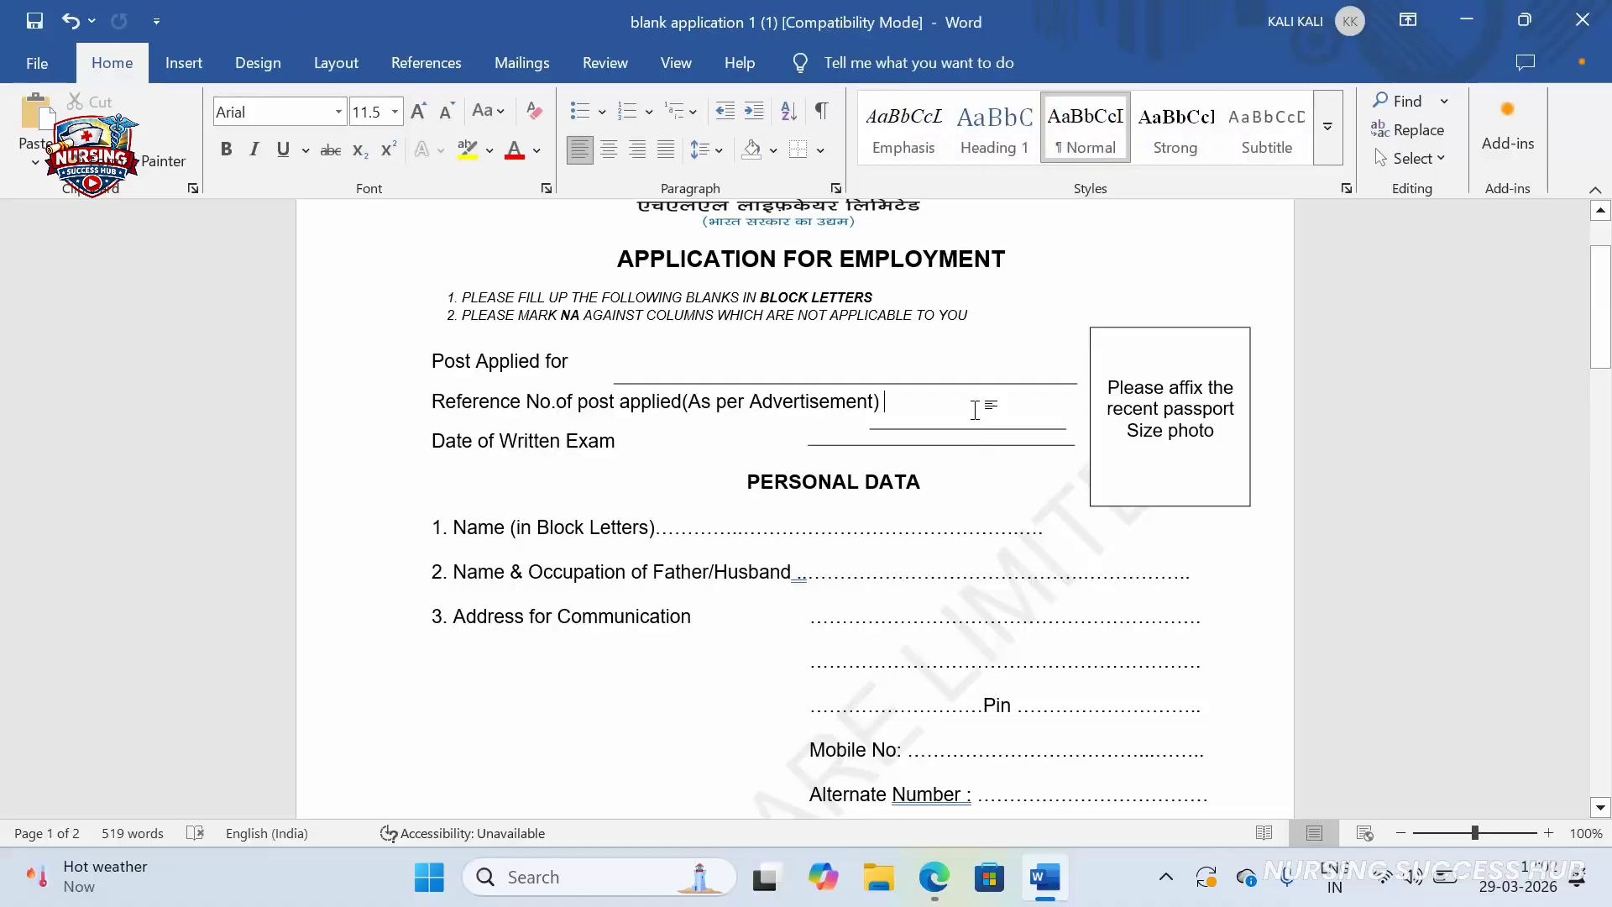
{"action": "key", "text": "ctrl+v"}
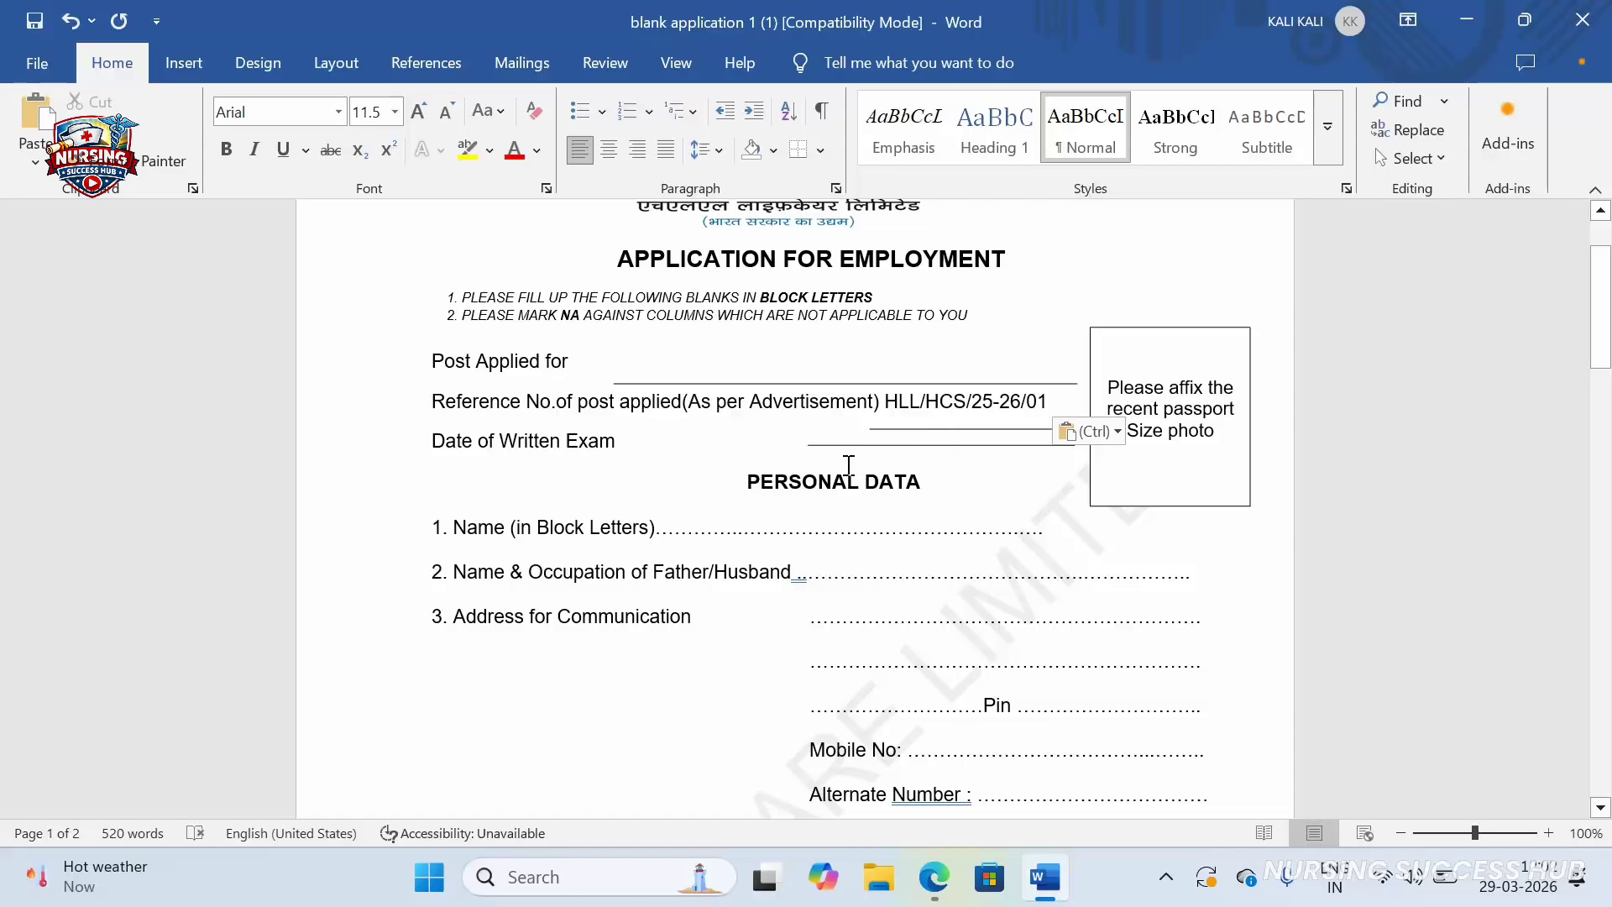
Switch to the recruitment advertisement PDF in Edge and look up the table of post names
{"action": "key", "text": "alt"}
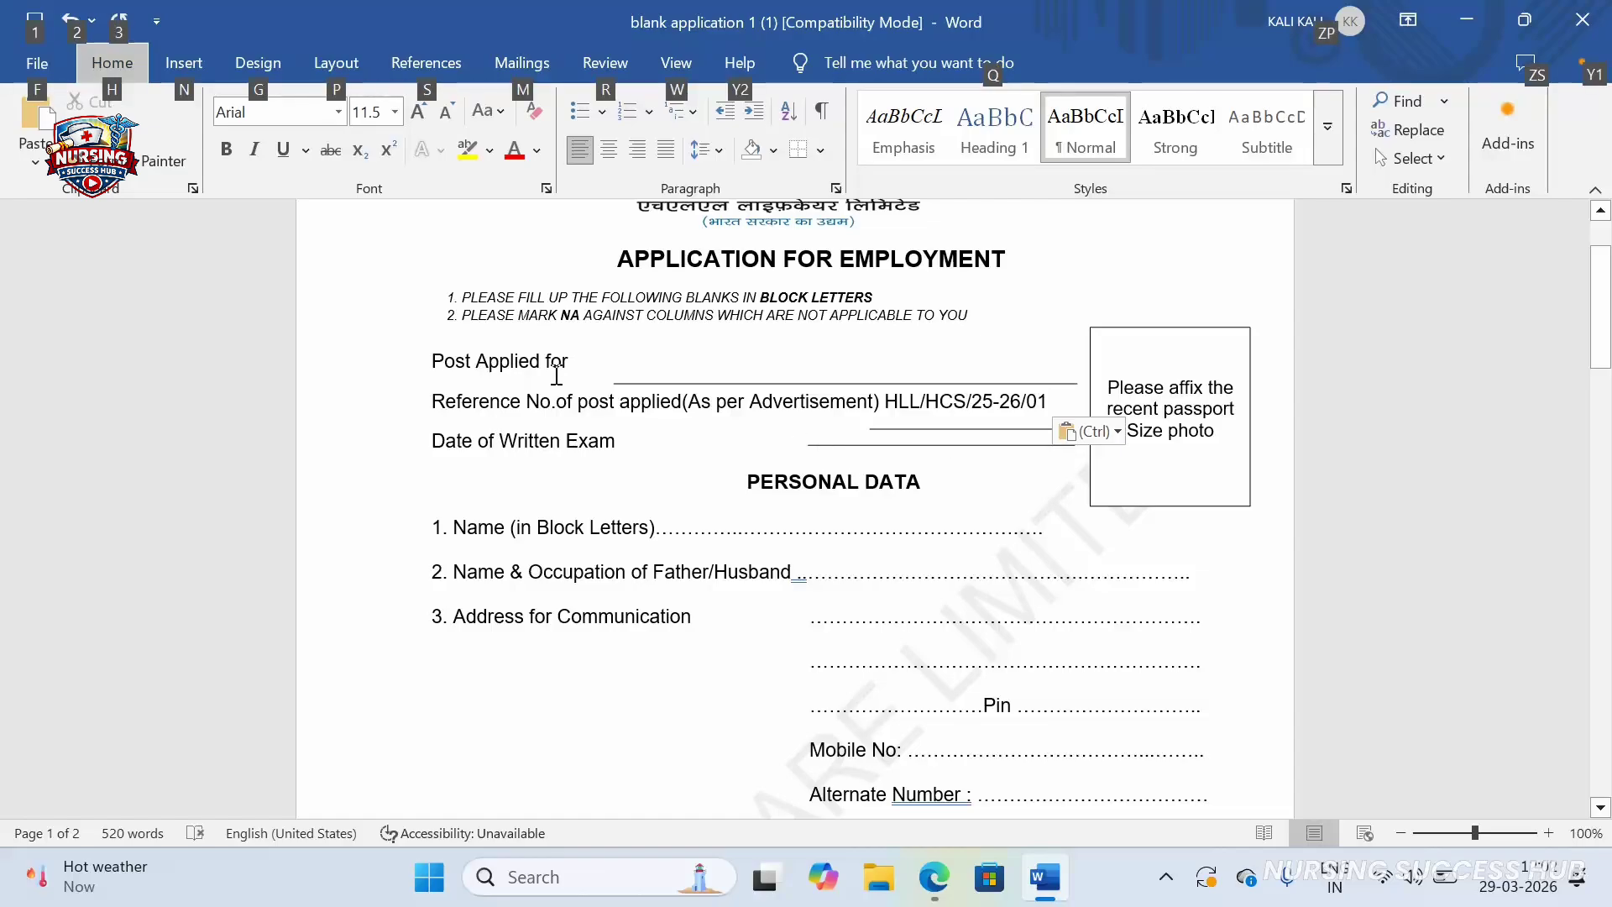
{"action": "key", "text": "alt"}
{"action": "key", "text": "alt+Tab"}
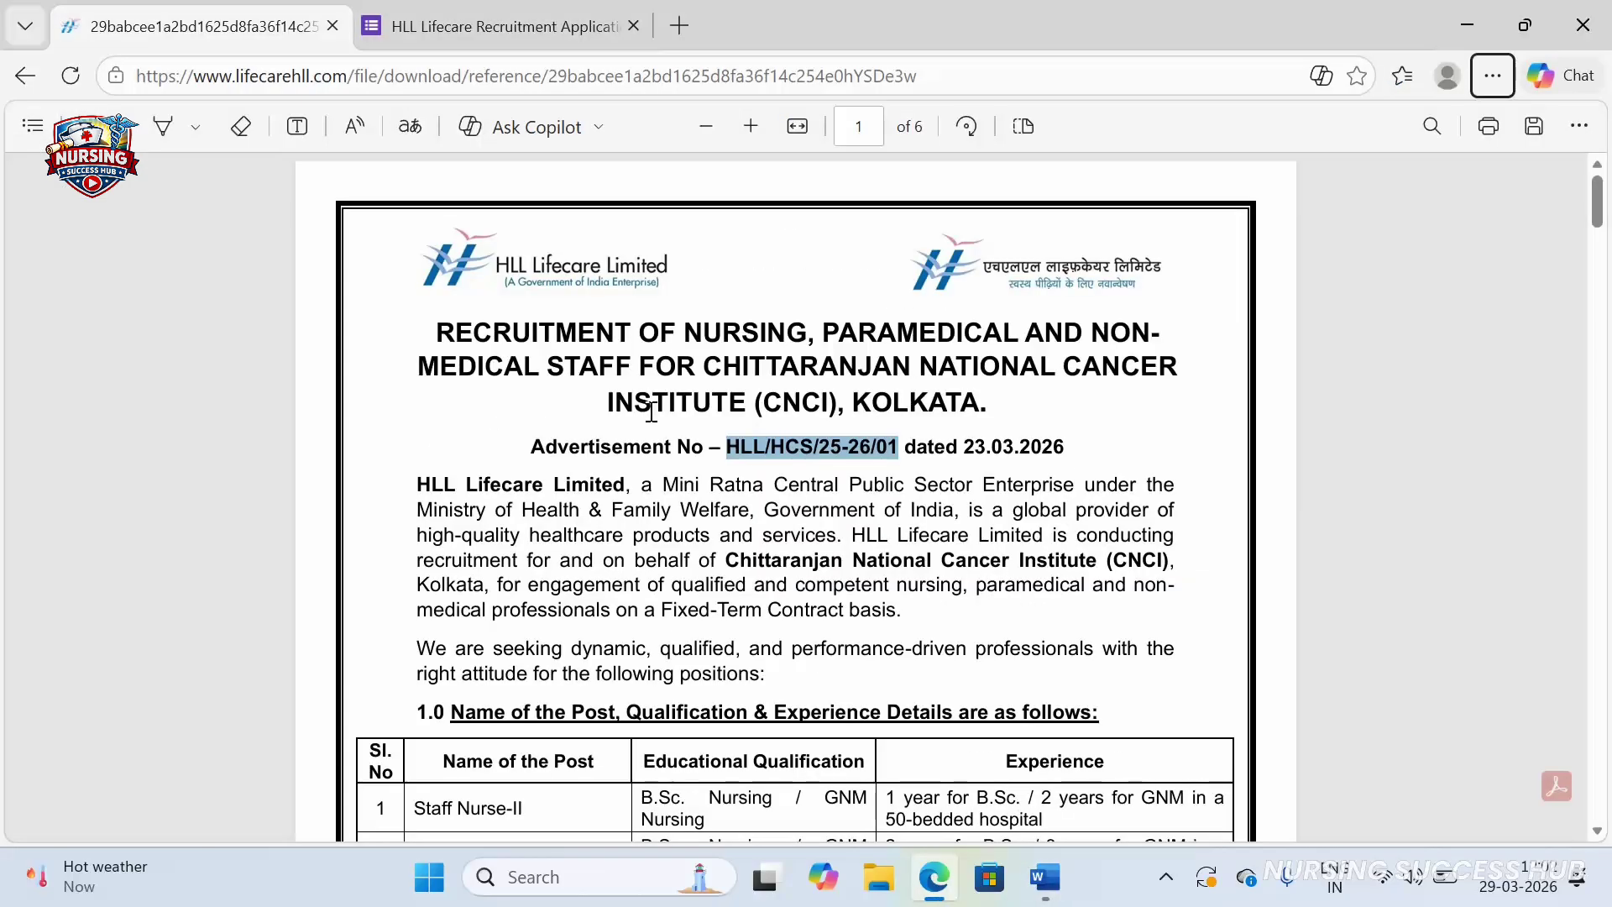
{"action": "key", "text": "ctrl+c"}
{"action": "key", "text": "alt+Tab"}
{"action": "key", "text": "ctrl+v"}
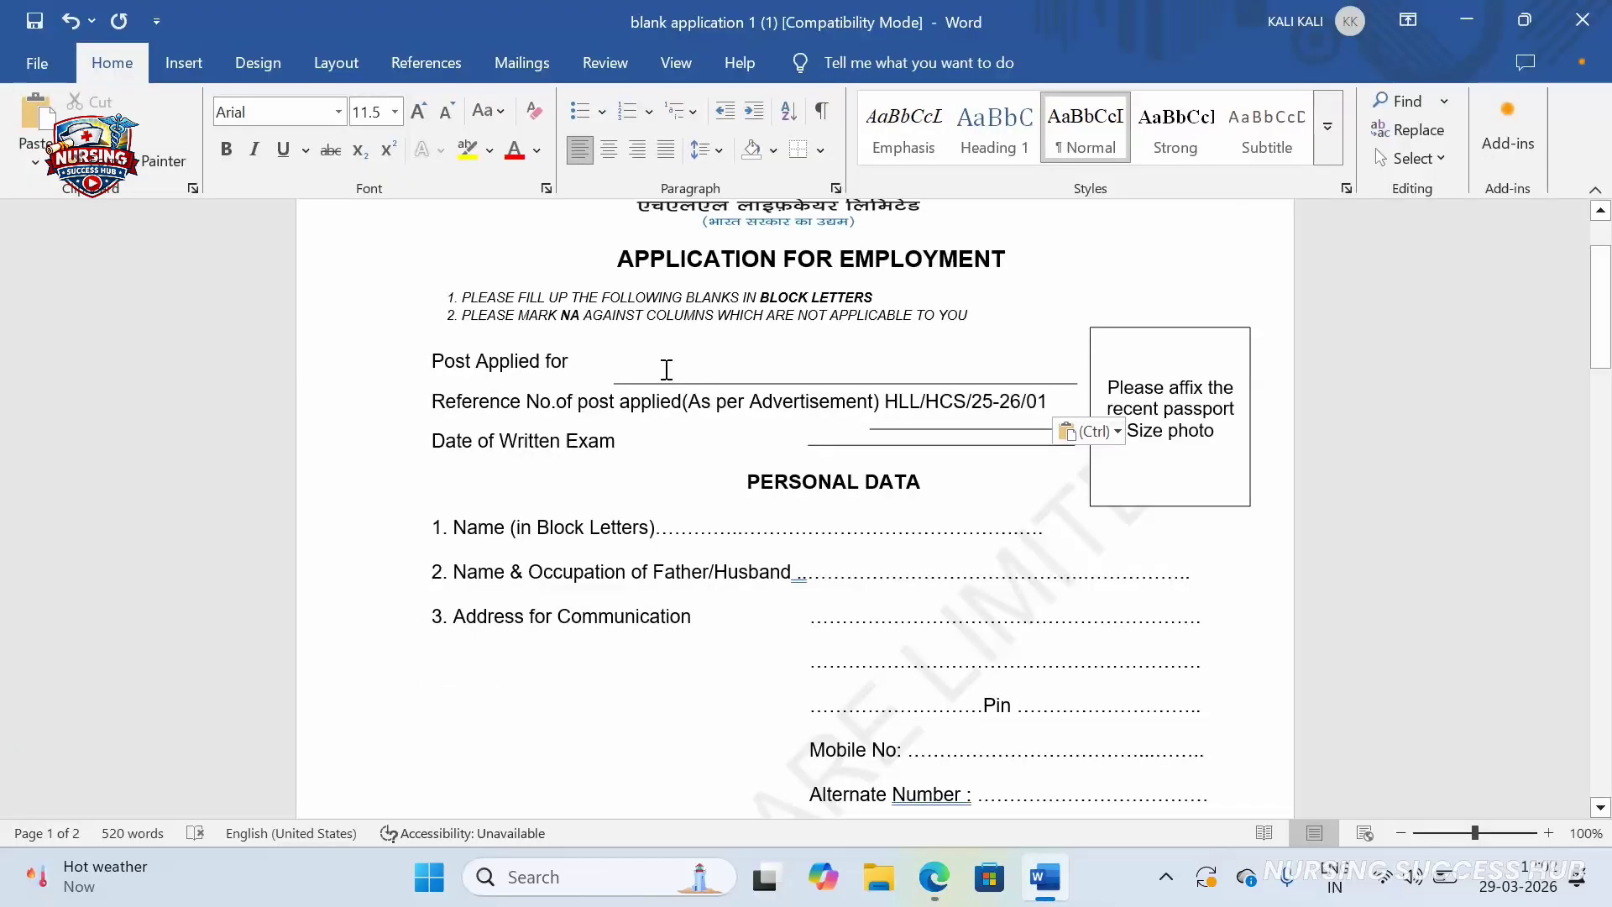
{"action": "key", "text": "alt+Tab"}
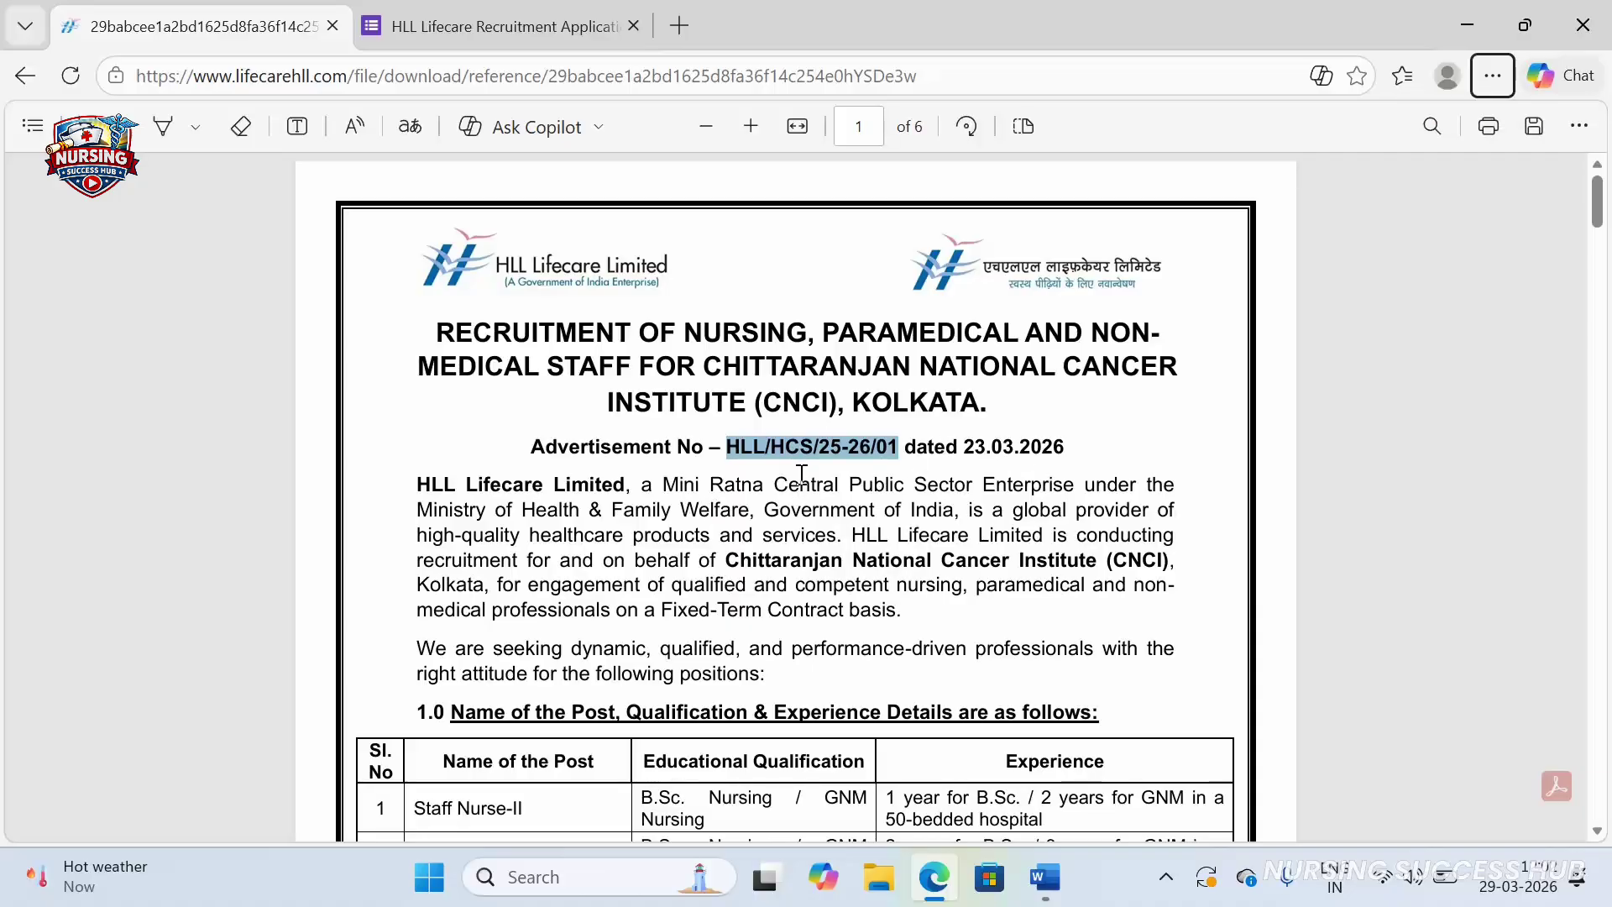
{"action": "scroll", "coordinate": [802, 475], "scroll_direction": "down", "scroll_amount": 3}
{"action": "key", "text": "alt+Tab"}
{"action": "key", "text": "alt+Tab"}
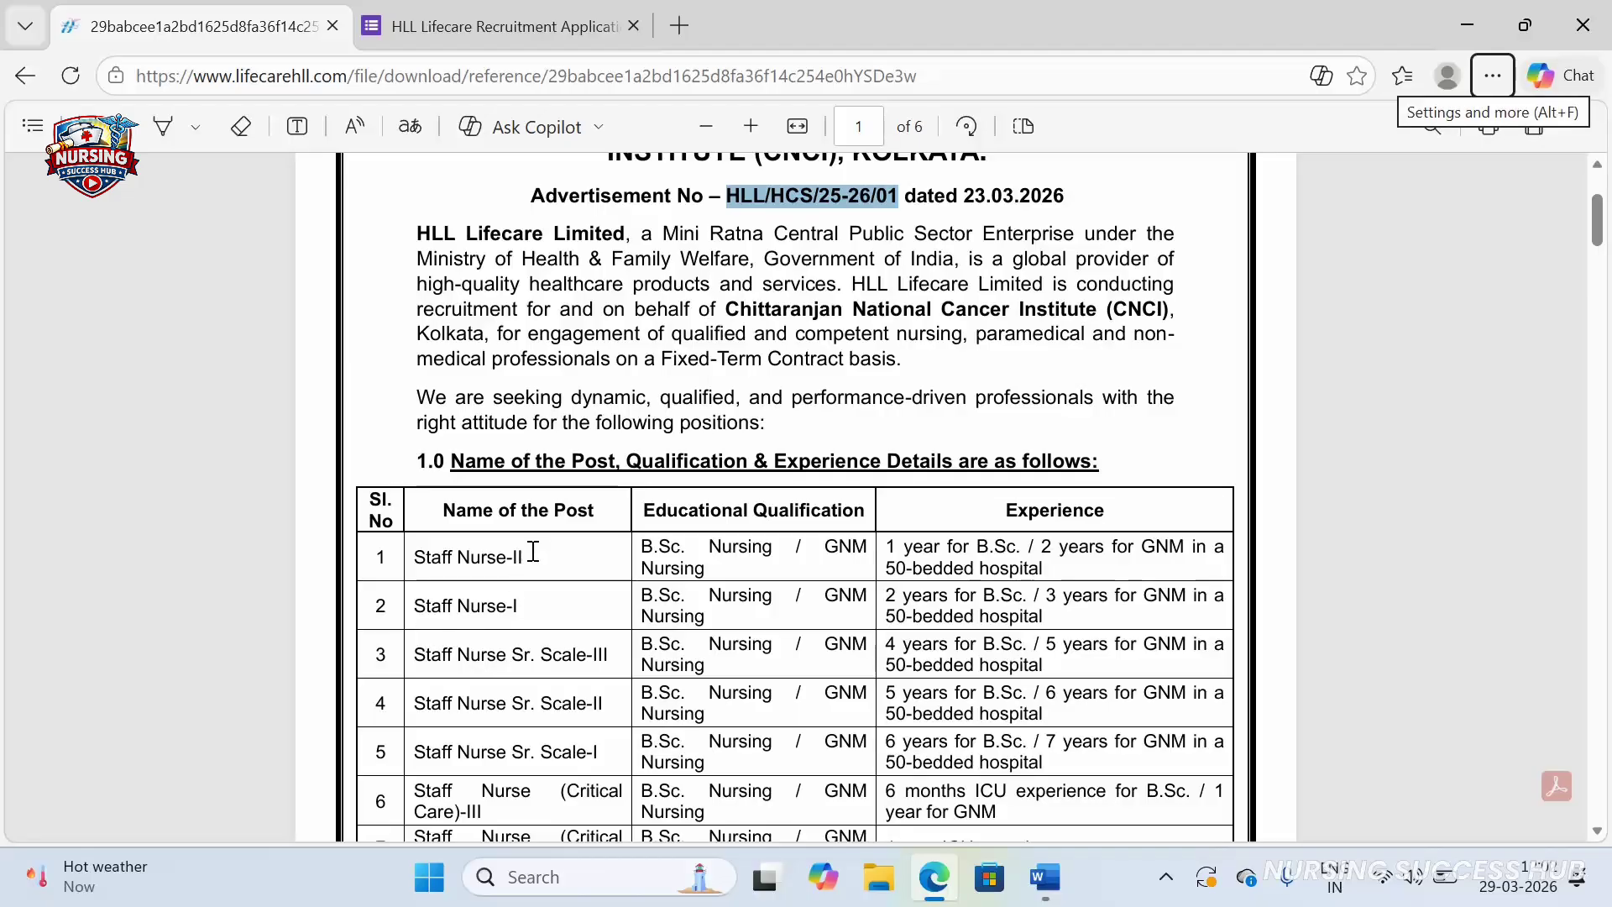
Copy the post name Staff Nurse-II from the first row of the advertisement's table
{"action": "left_click_drag", "start_coordinate": [531, 552], "coordinate": [405, 555]}
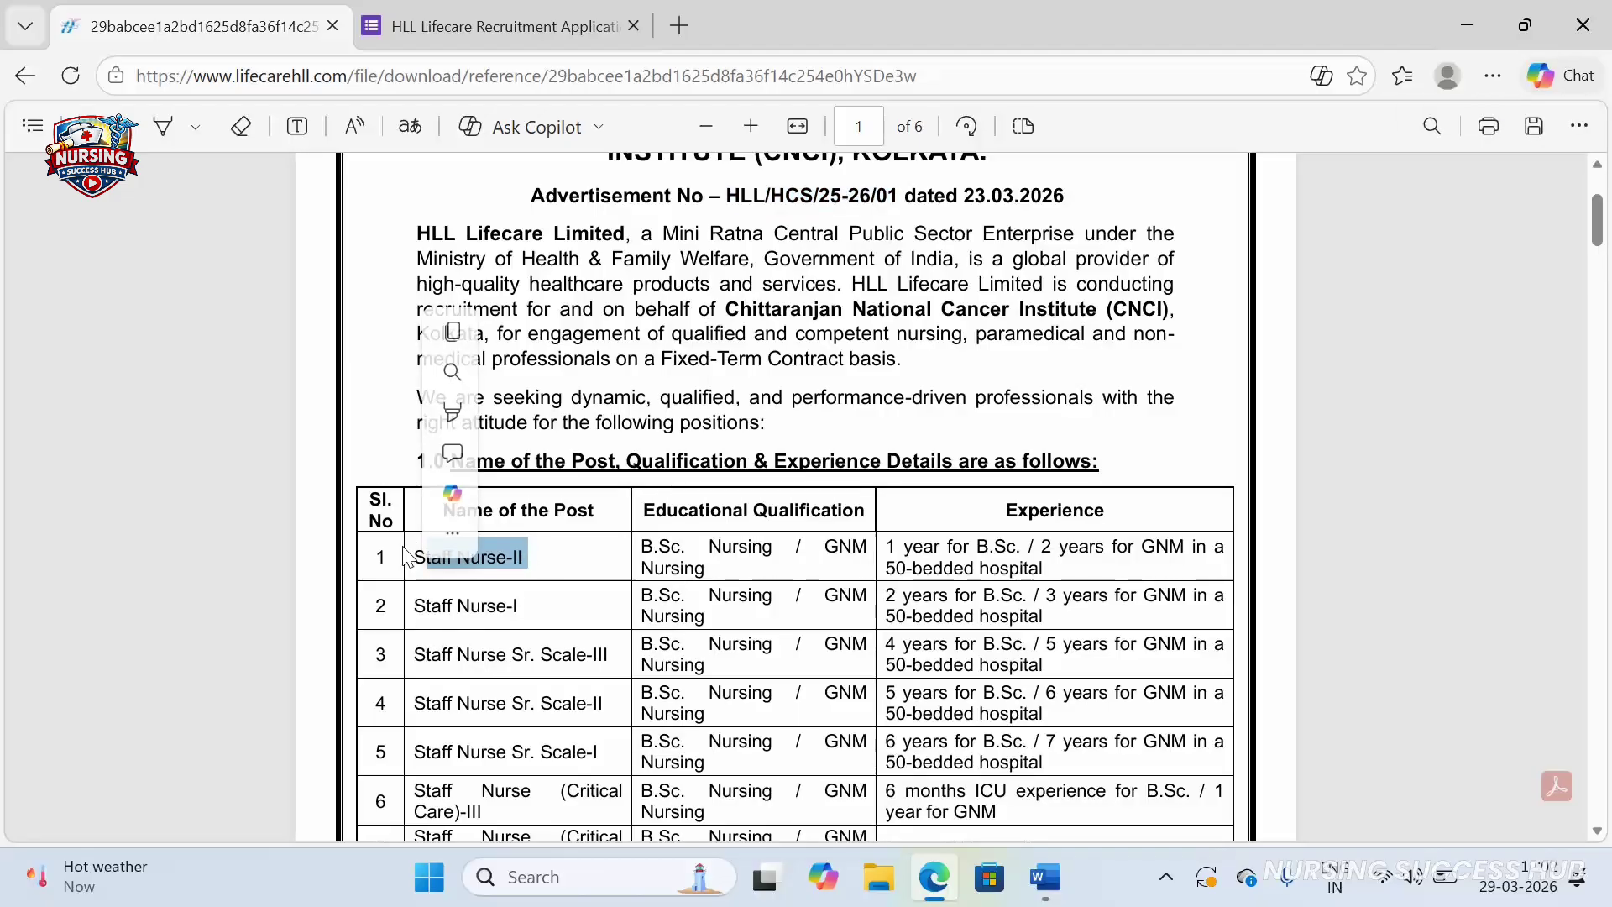
{"action": "key", "text": "ctrl+c"}
{"action": "key", "text": "alt+Tab"}
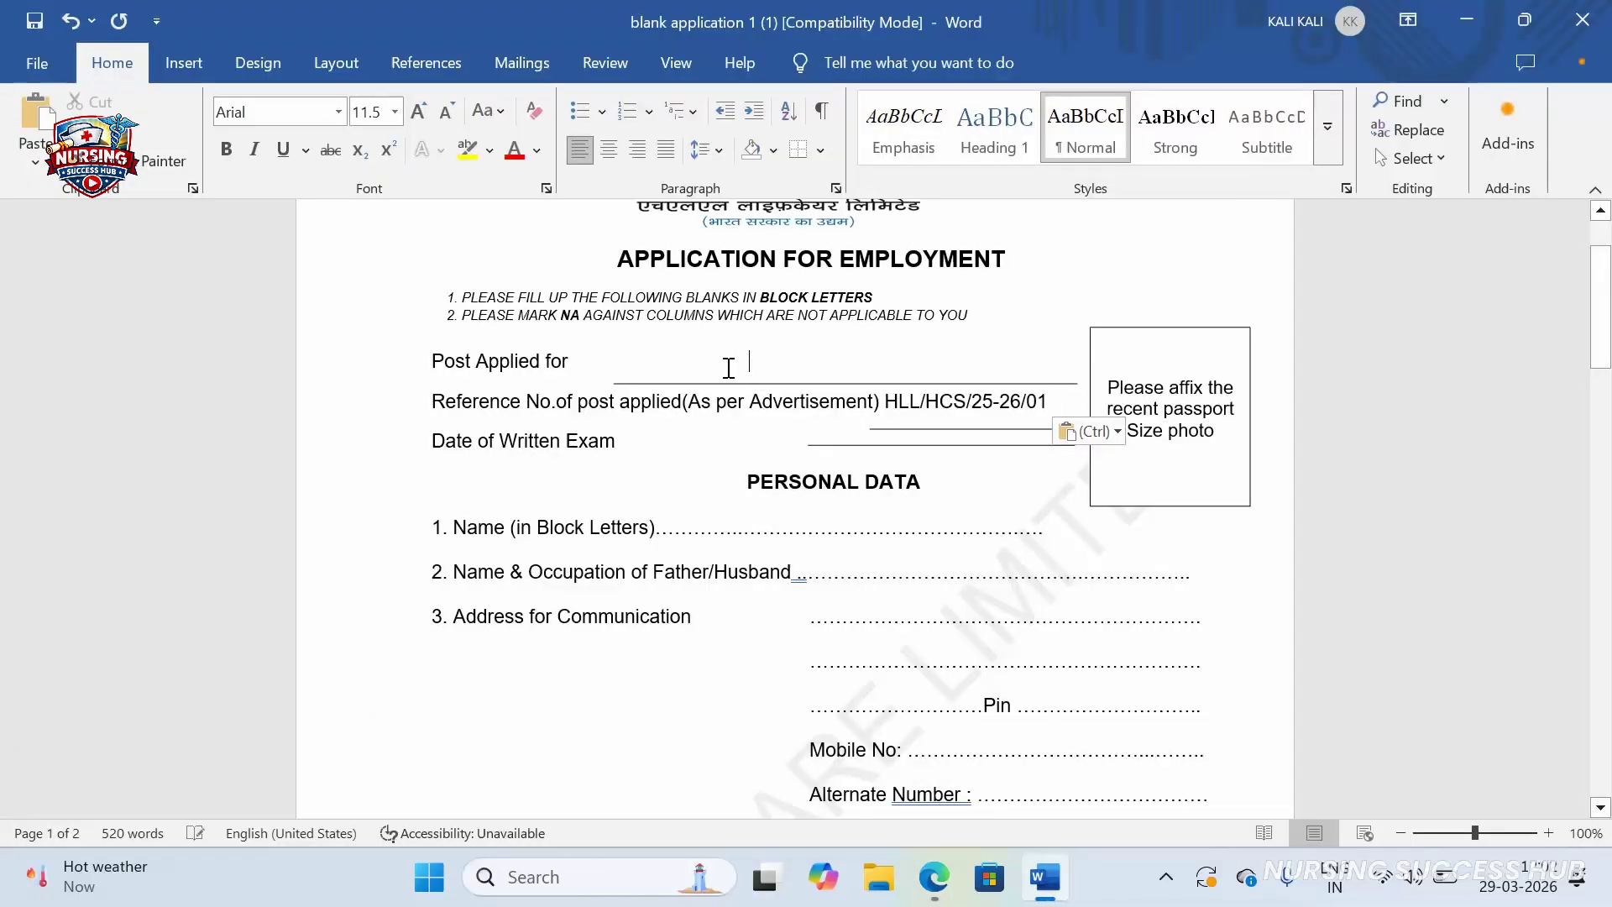
{"action": "key", "text": "alt+Tab"}
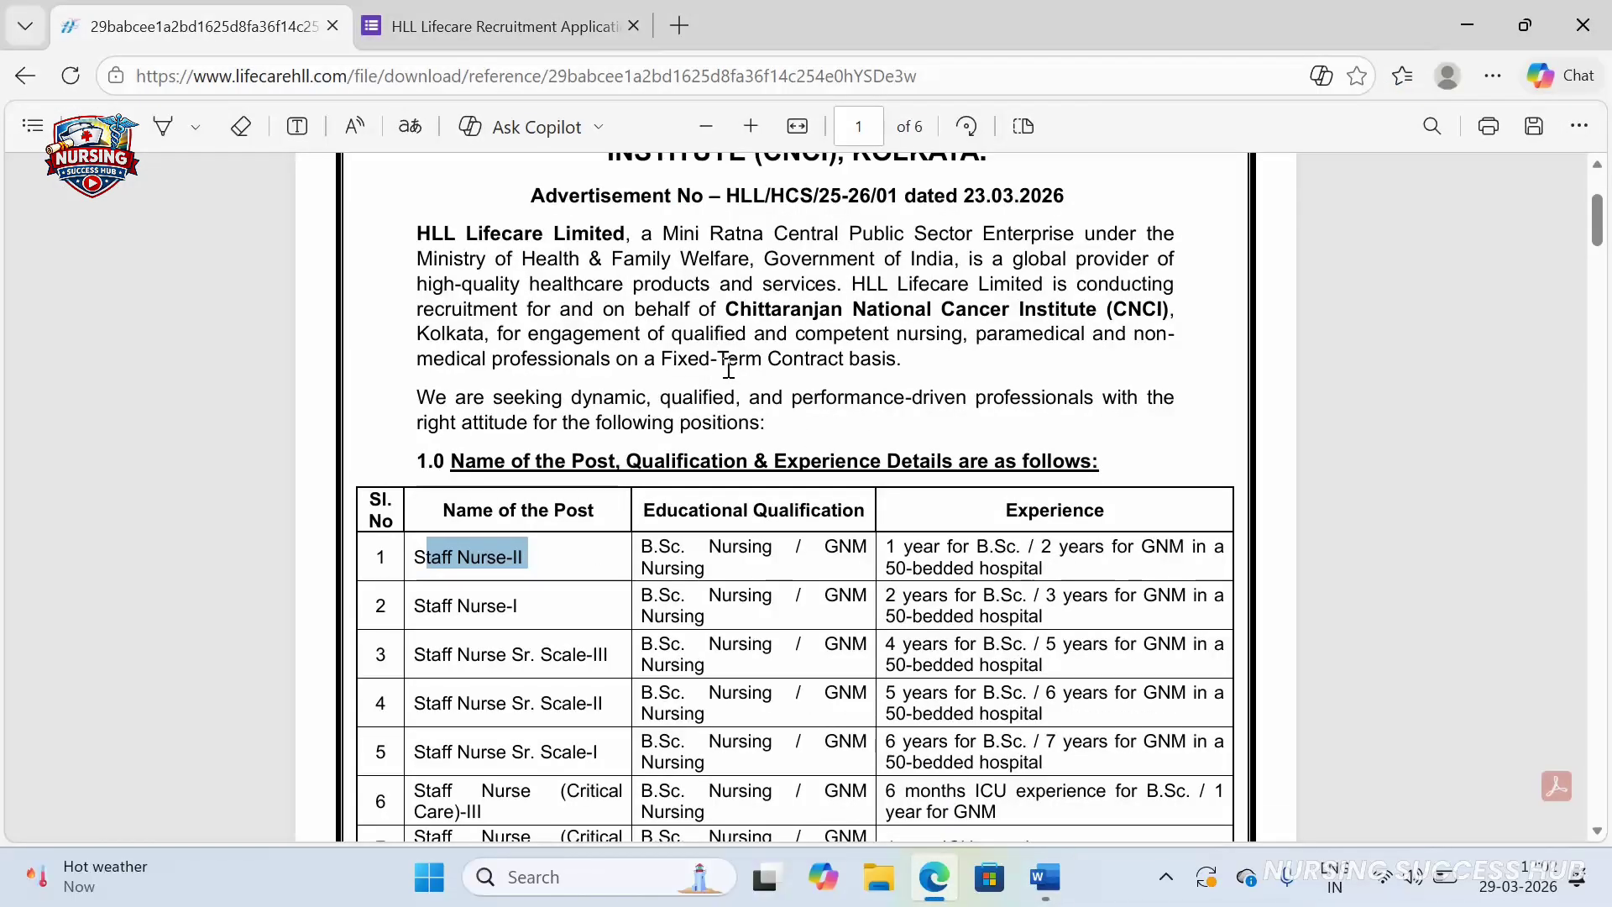
Switch back to the Word application form and enter STAFF NURSE-11 on the Post Applied for line
{"action": "key", "text": "alt+Tab"}
{"action": "left_click", "coordinate": [728, 372]}
{"action": "type", "text": "STAFF NU"}
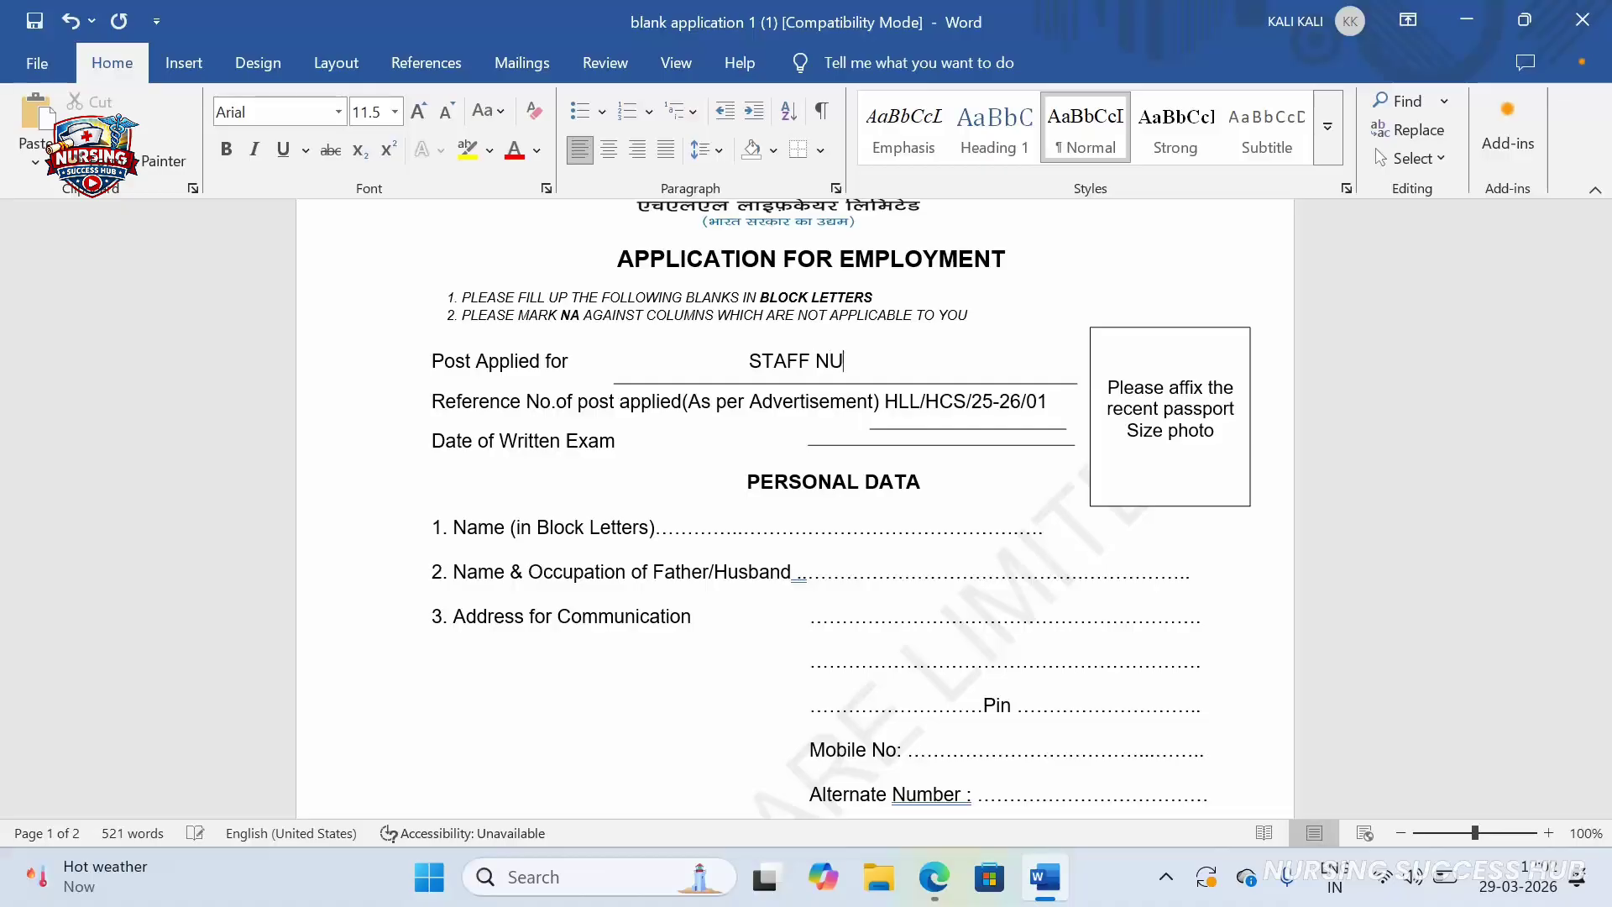
{"action": "type", "text": "RSE-"}
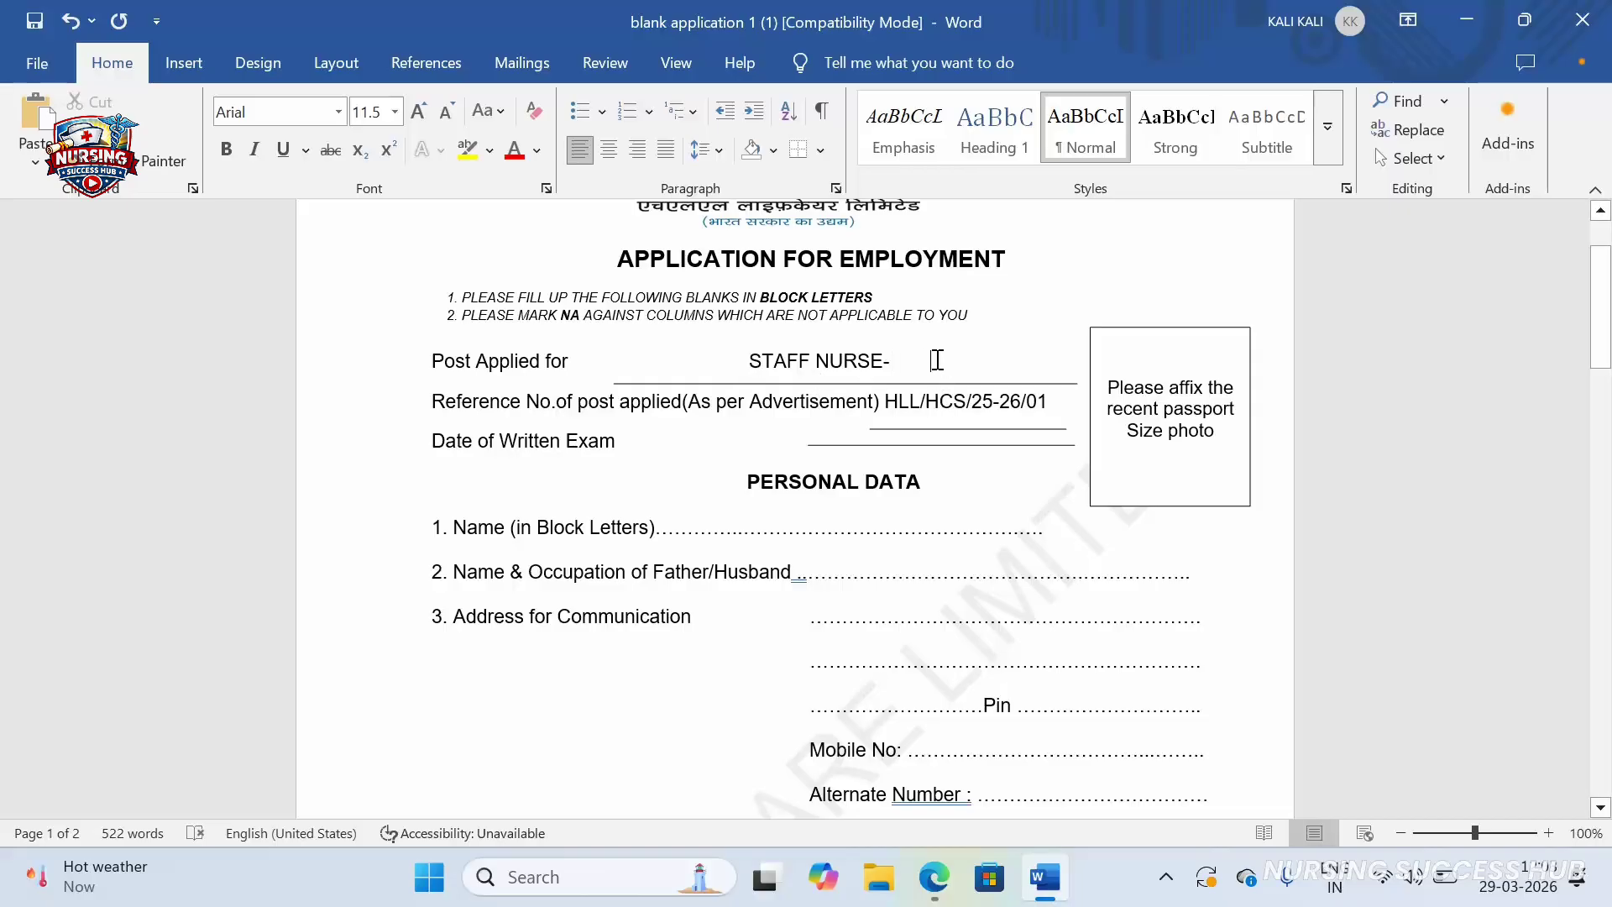
{"action": "left_click_drag", "start_coordinate": [914, 361], "coordinate": [884, 363]}
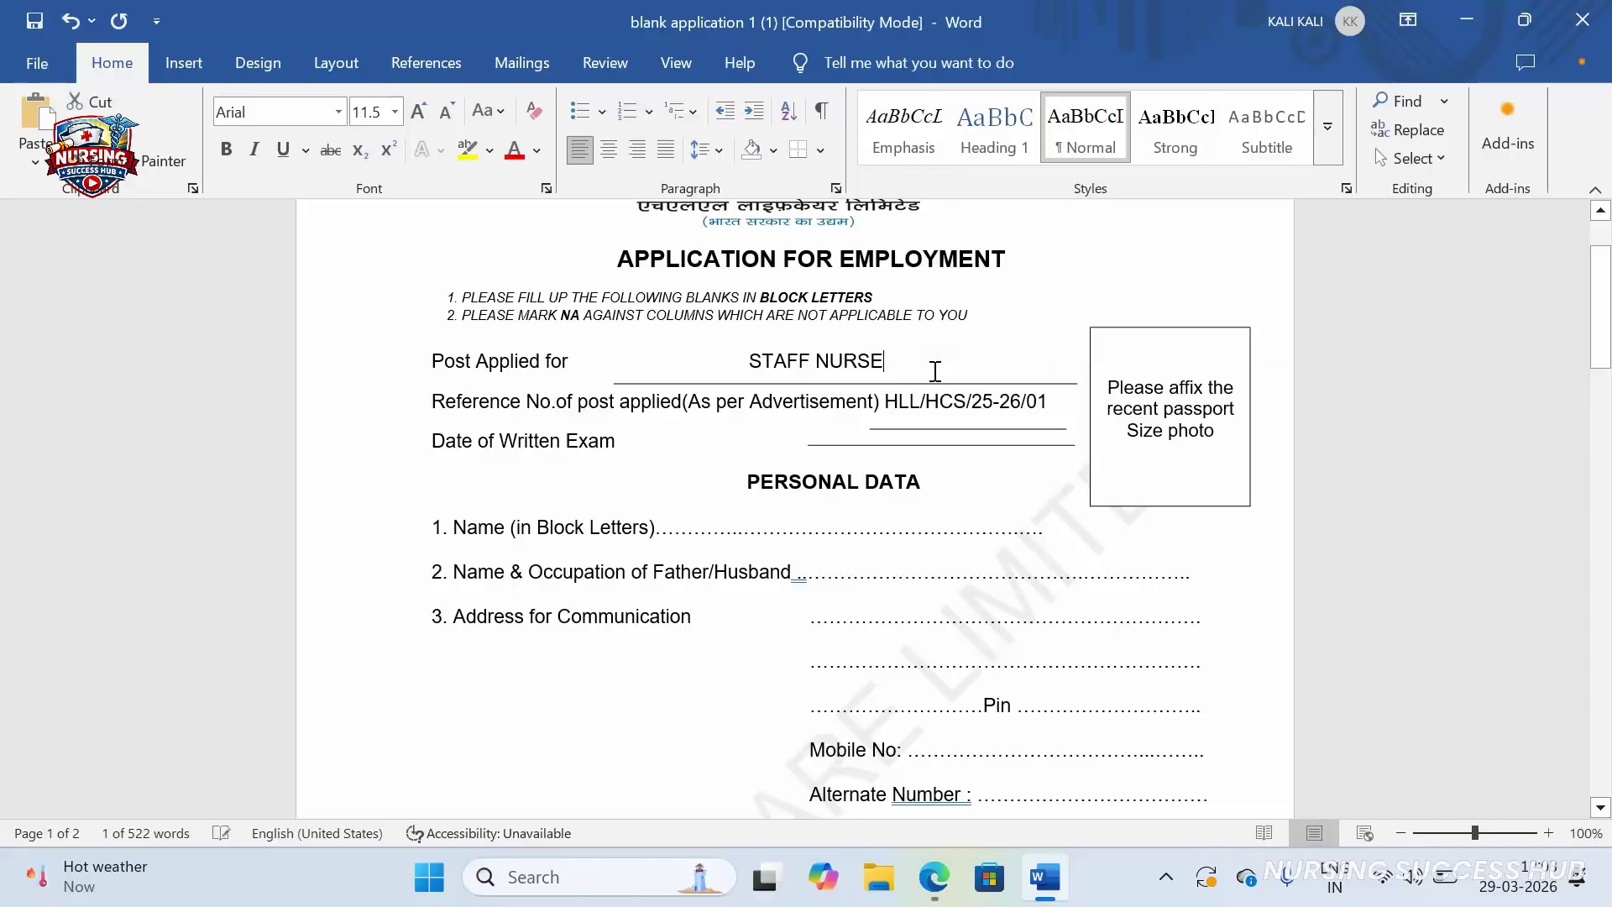
{"action": "key", "text": "BackSpace"}
{"action": "type", "text": "-"}
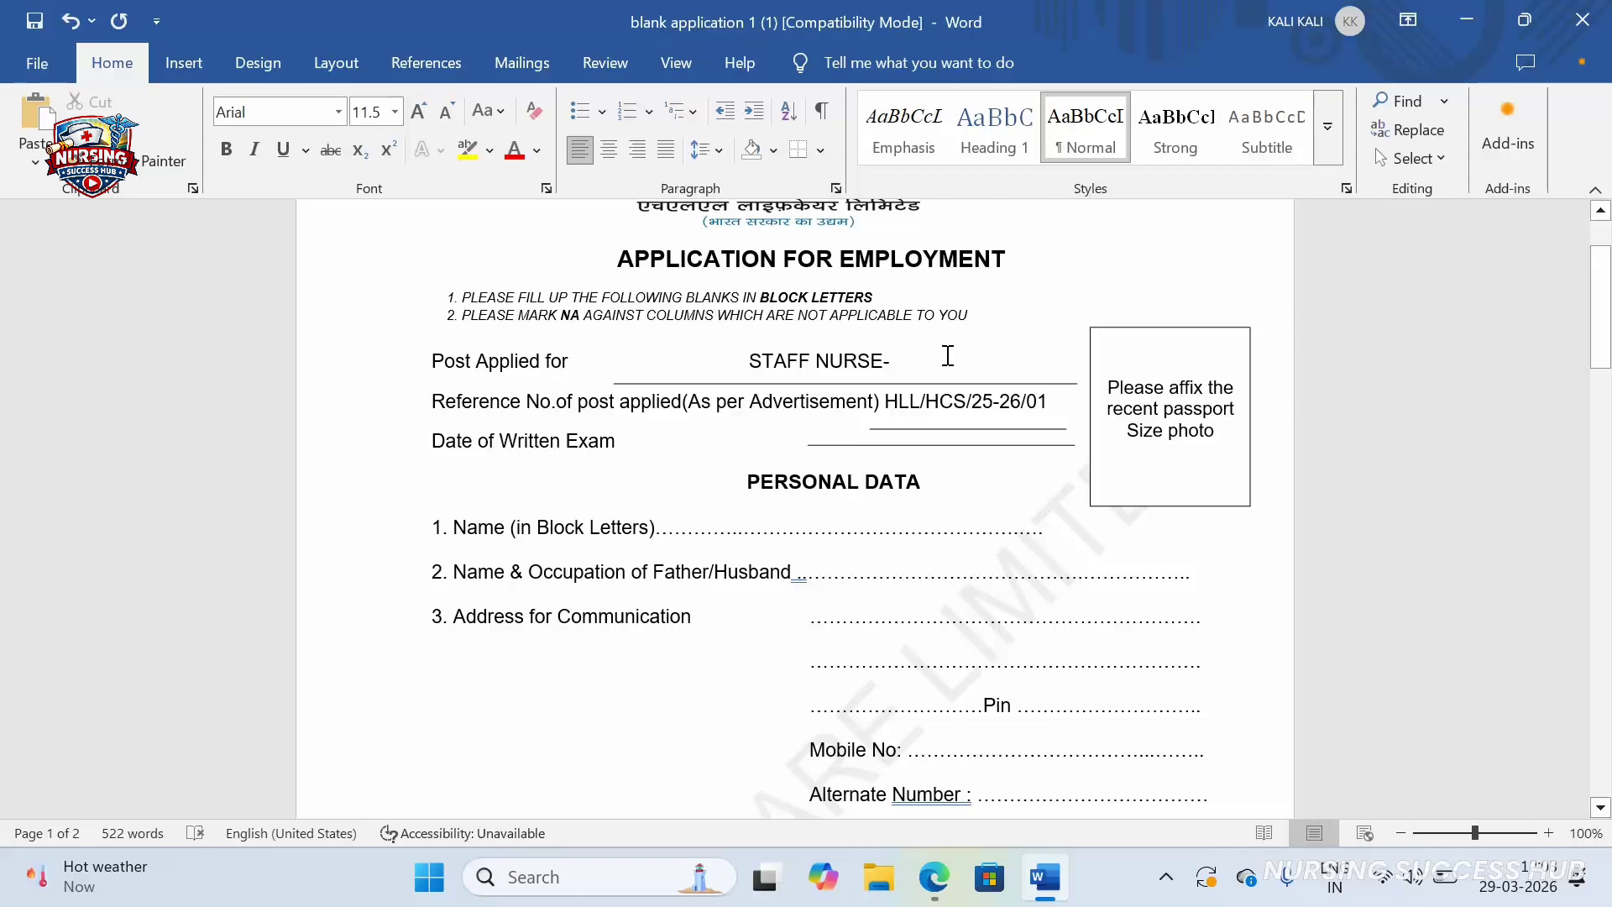
{"action": "type", "text": "11"}
{"action": "key", "text": "BackSpace"}
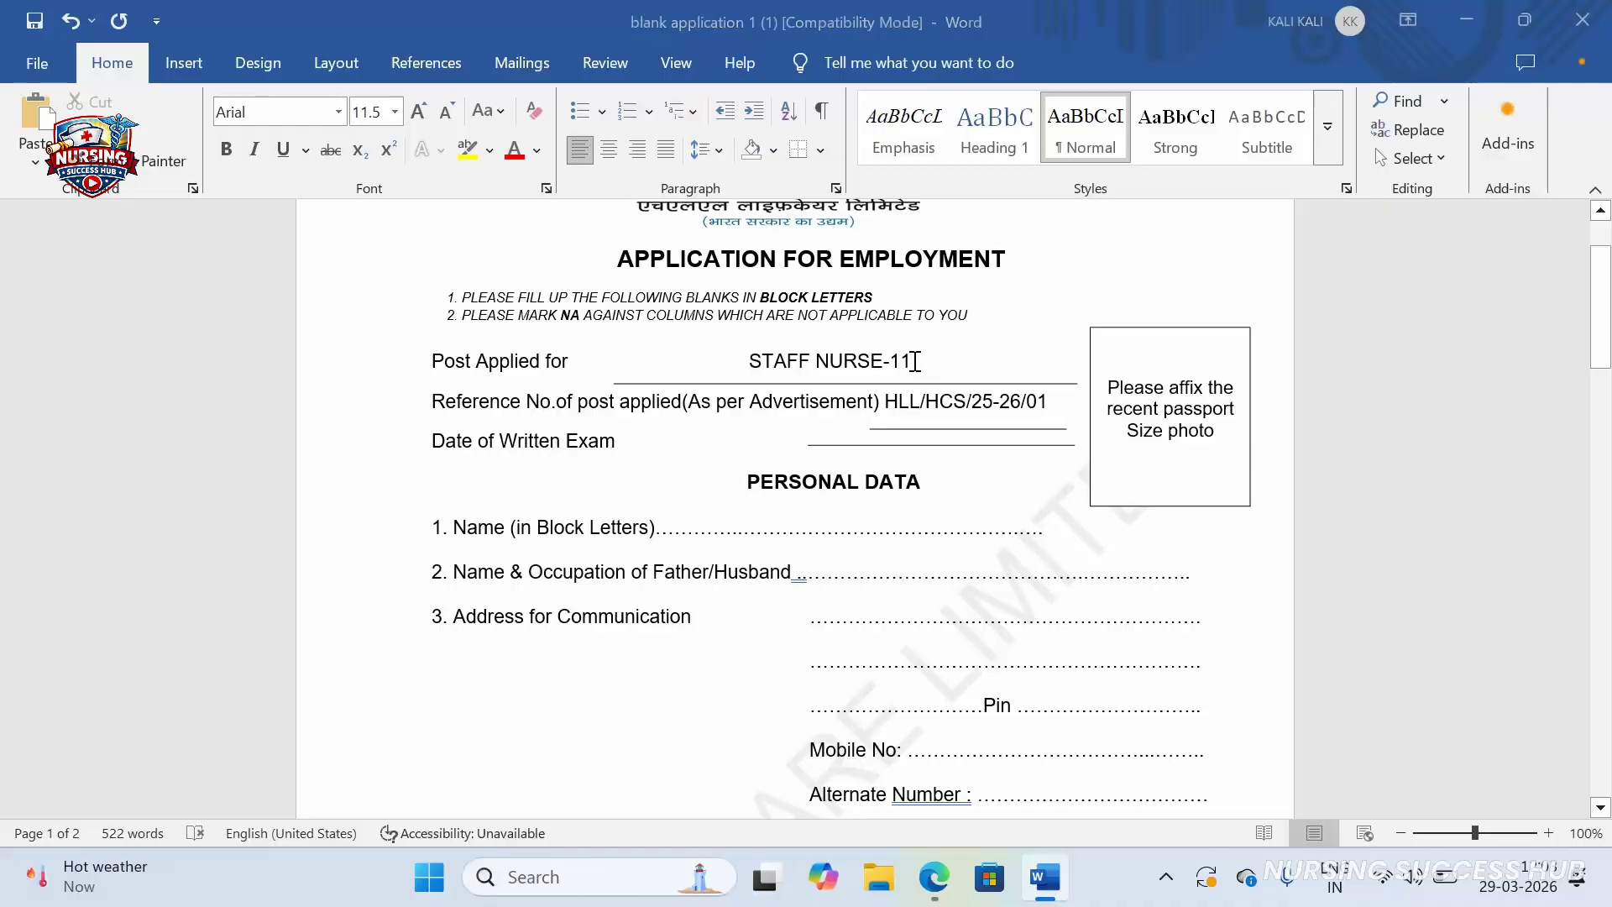
Copy II from Staff Nurse-II in the Edge advertisement PDF and paste it over the 11 in the Word form's Post Applied for entry
{"action": "key", "text": "alt+Tab"}
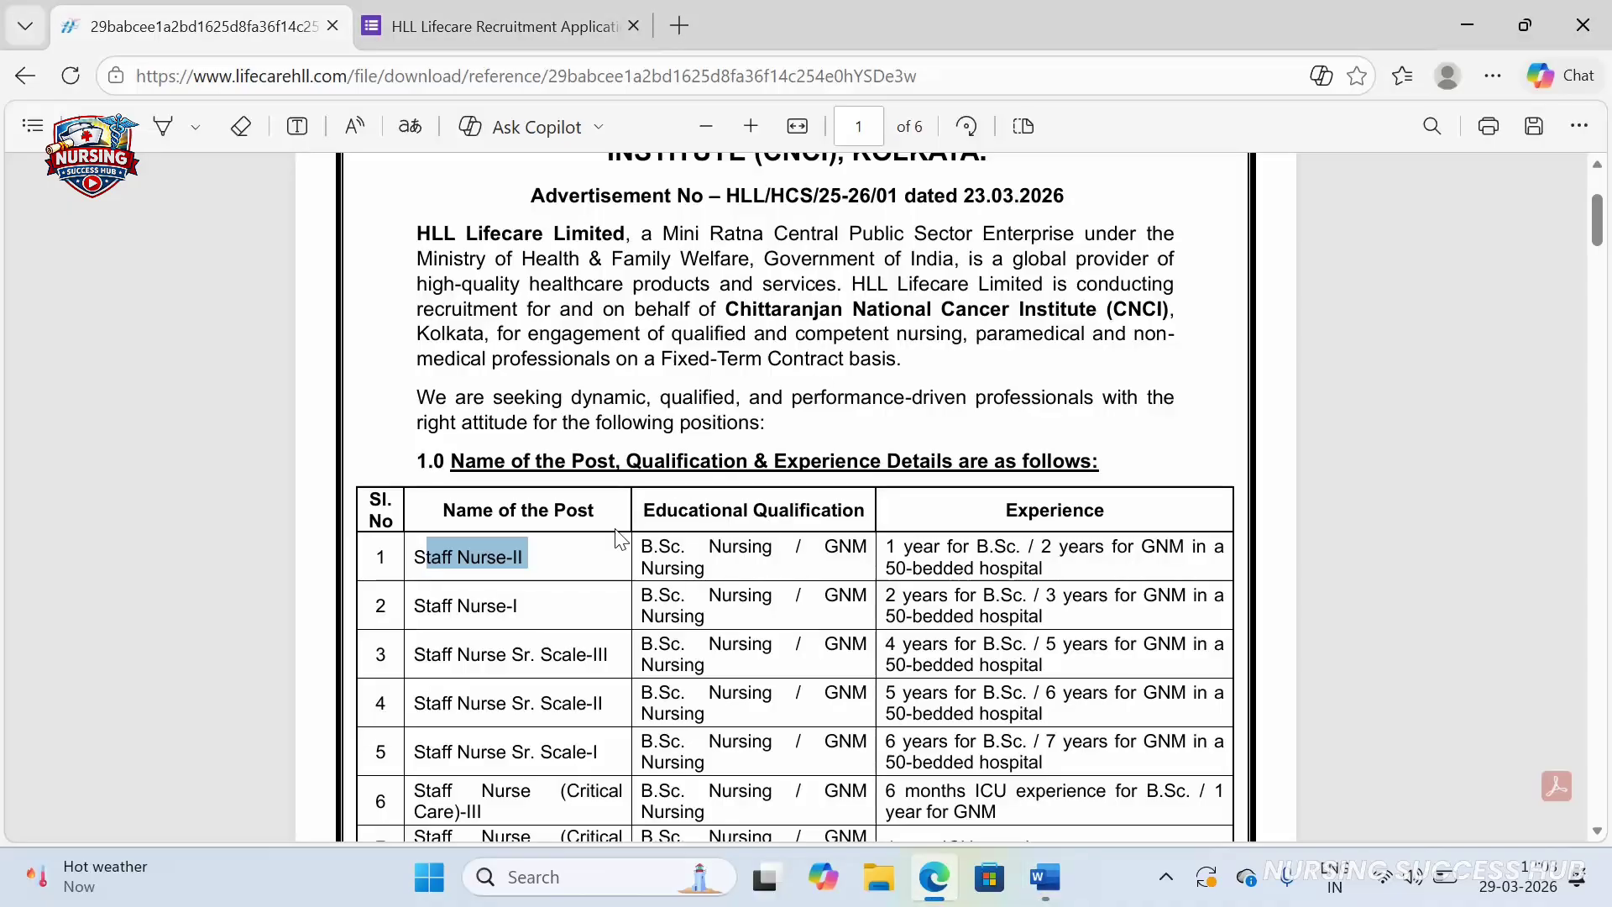
{"action": "left_click", "coordinate": [546, 570]}
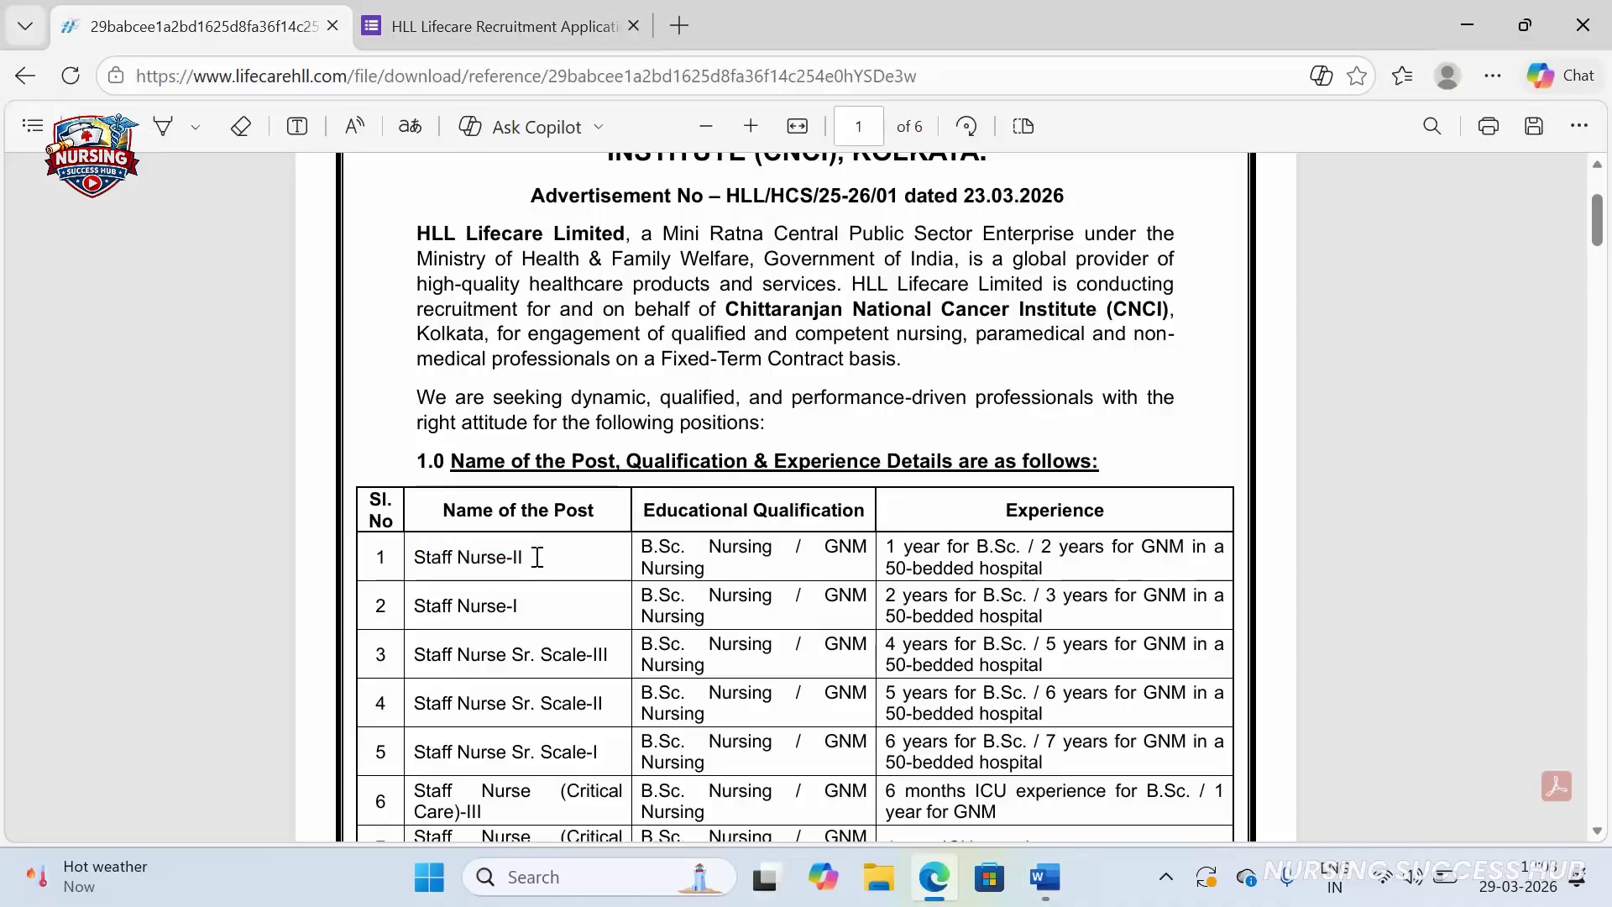
{"action": "left_click_drag", "start_coordinate": [529, 557], "coordinate": [510, 559]}
{"action": "key", "text": "ctrl+c"}
{"action": "key", "text": "alt+Tab"}
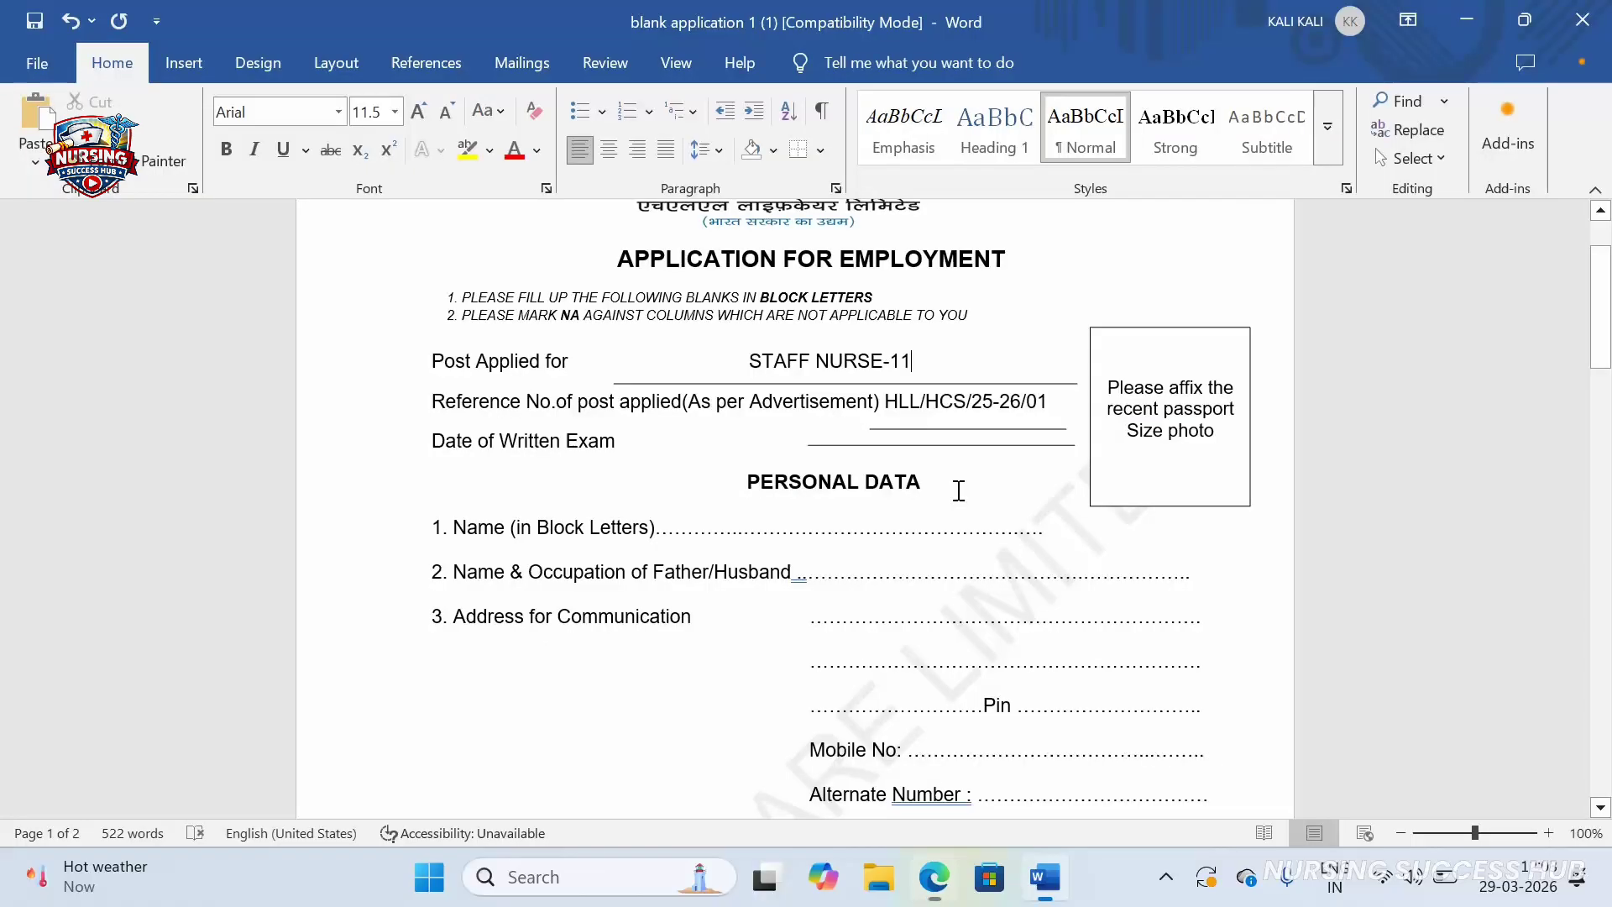
{"action": "left_click_drag", "start_coordinate": [929, 362], "coordinate": [891, 363]}
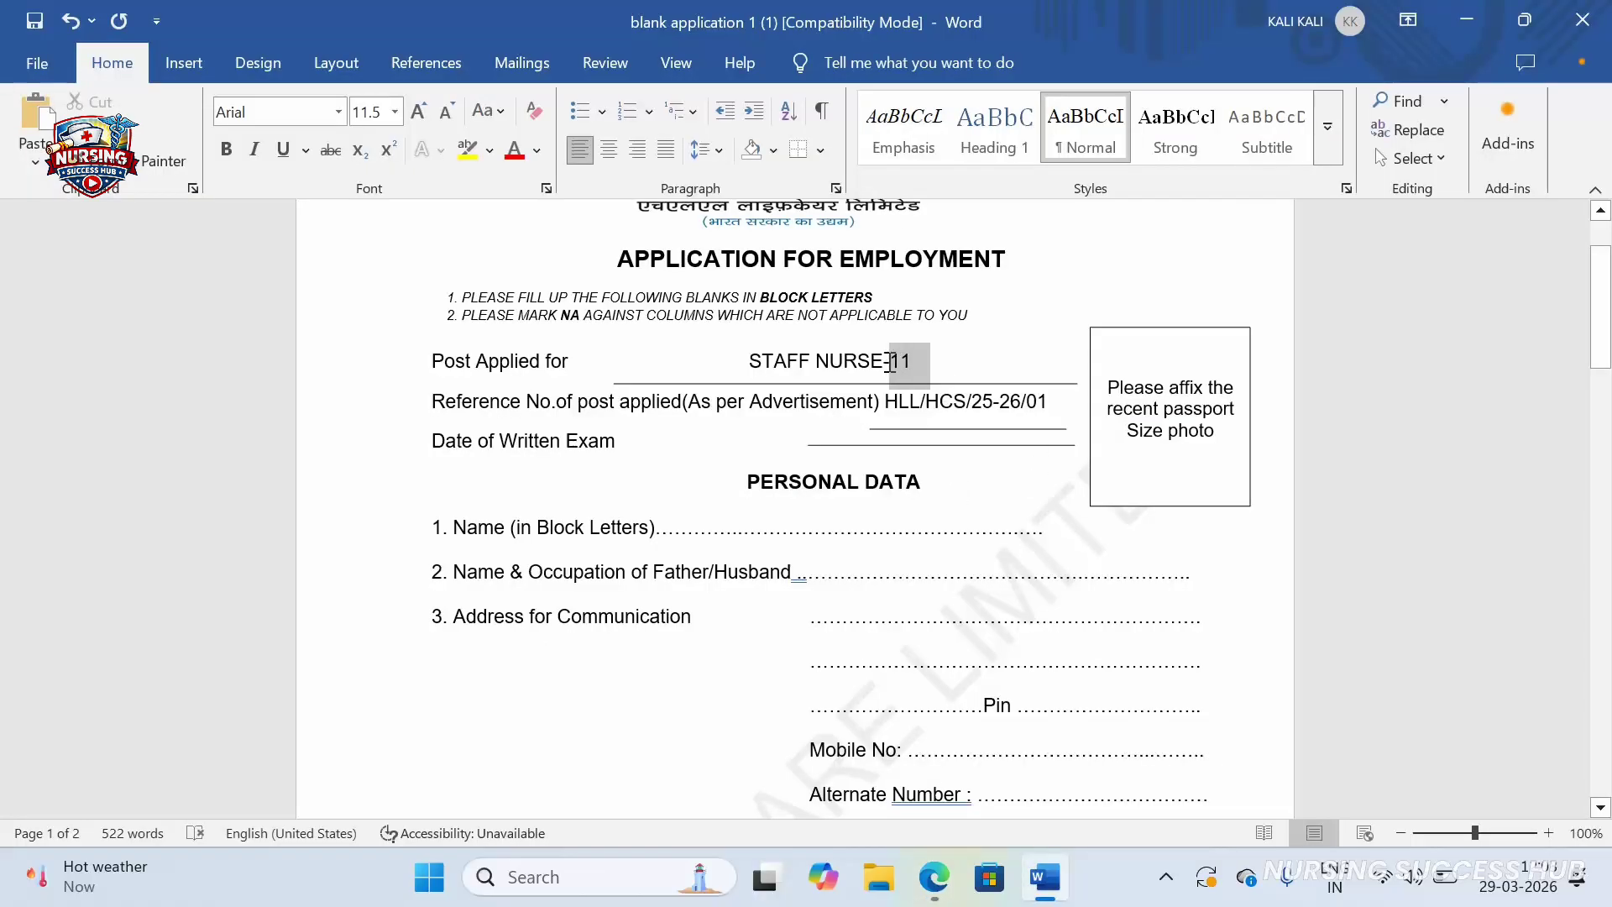
{"action": "key", "text": "ctrl+v"}
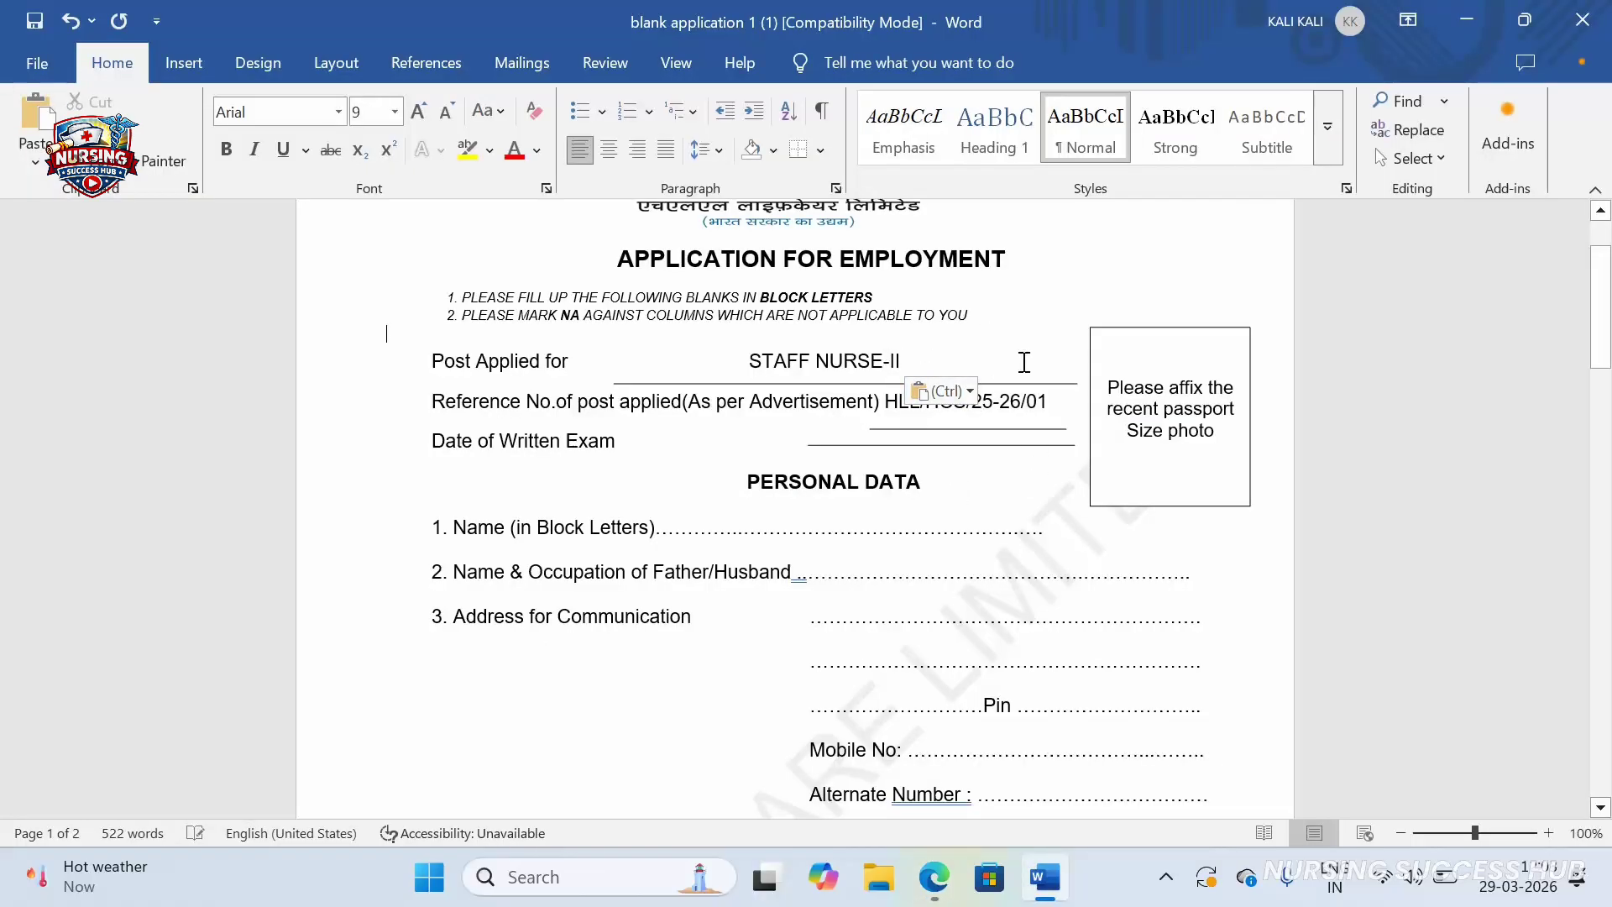
{"action": "left_click", "coordinate": [1197, 262]}
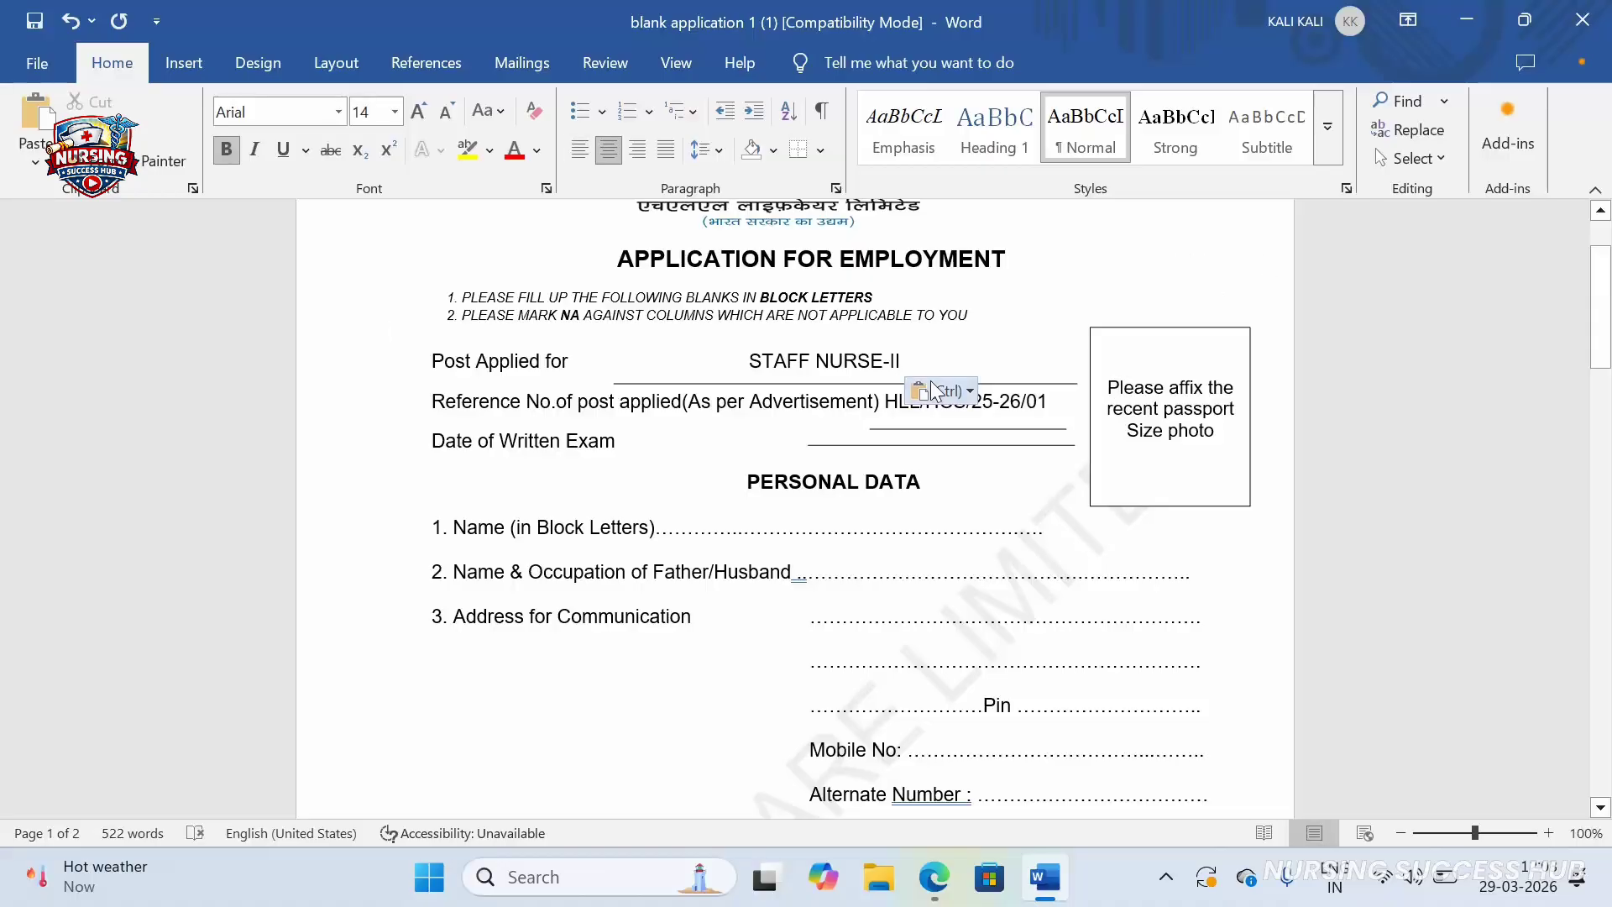
{"action": "left_click", "coordinate": [987, 344]}
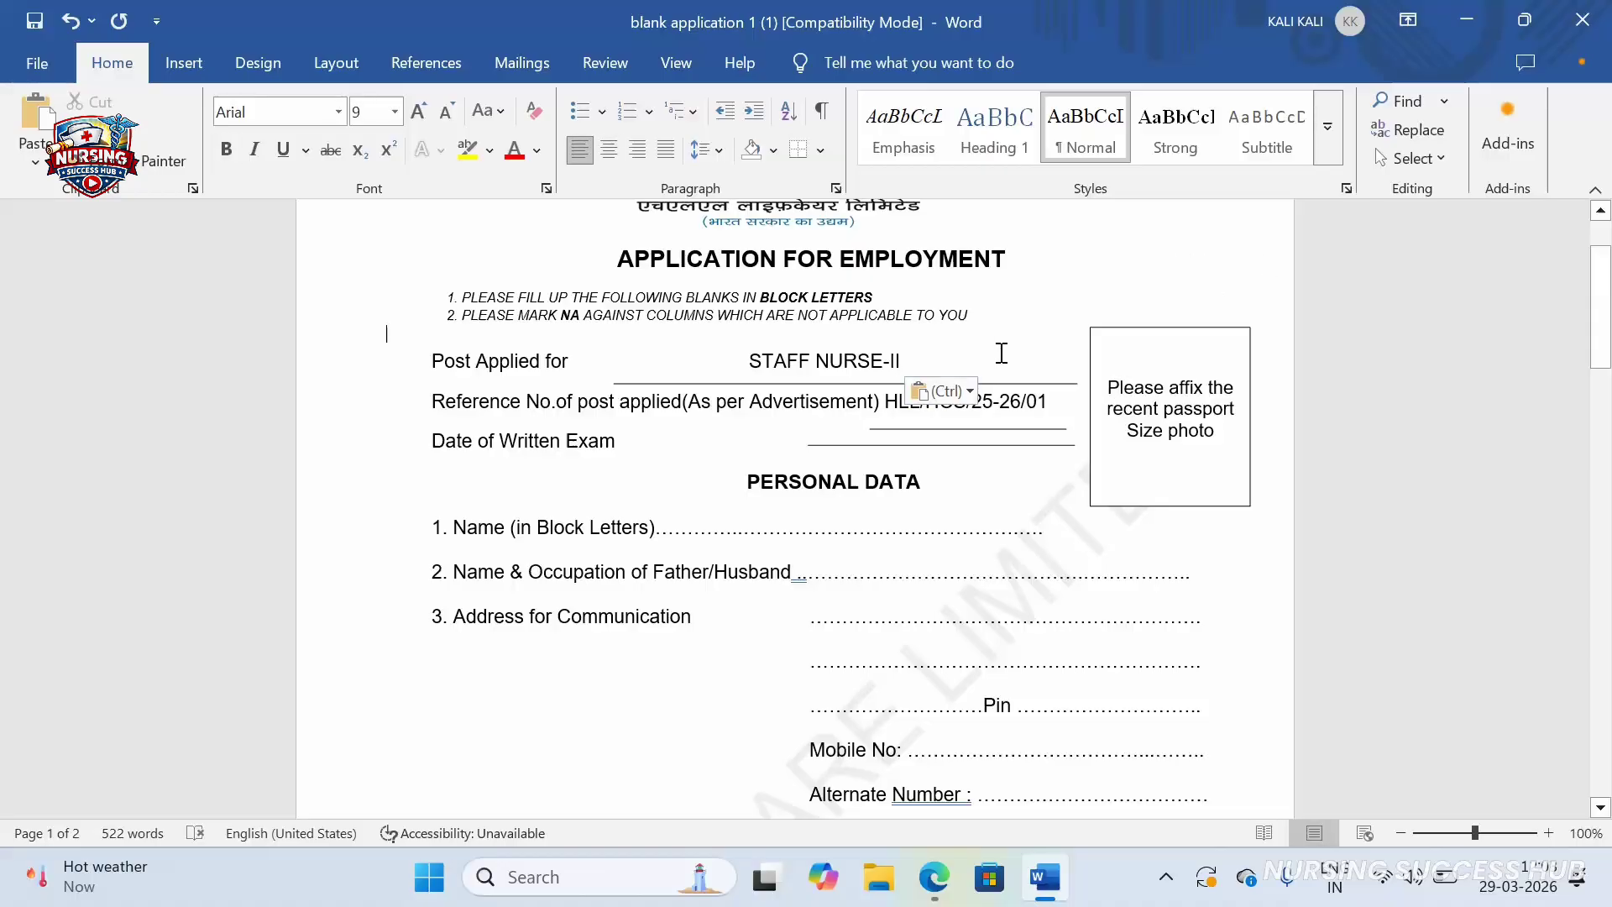
Lower the drawn line beside Date of Written Exam and enter NA for that field, shifted across to sit above the line
{"action": "left_click", "coordinate": [957, 484]}
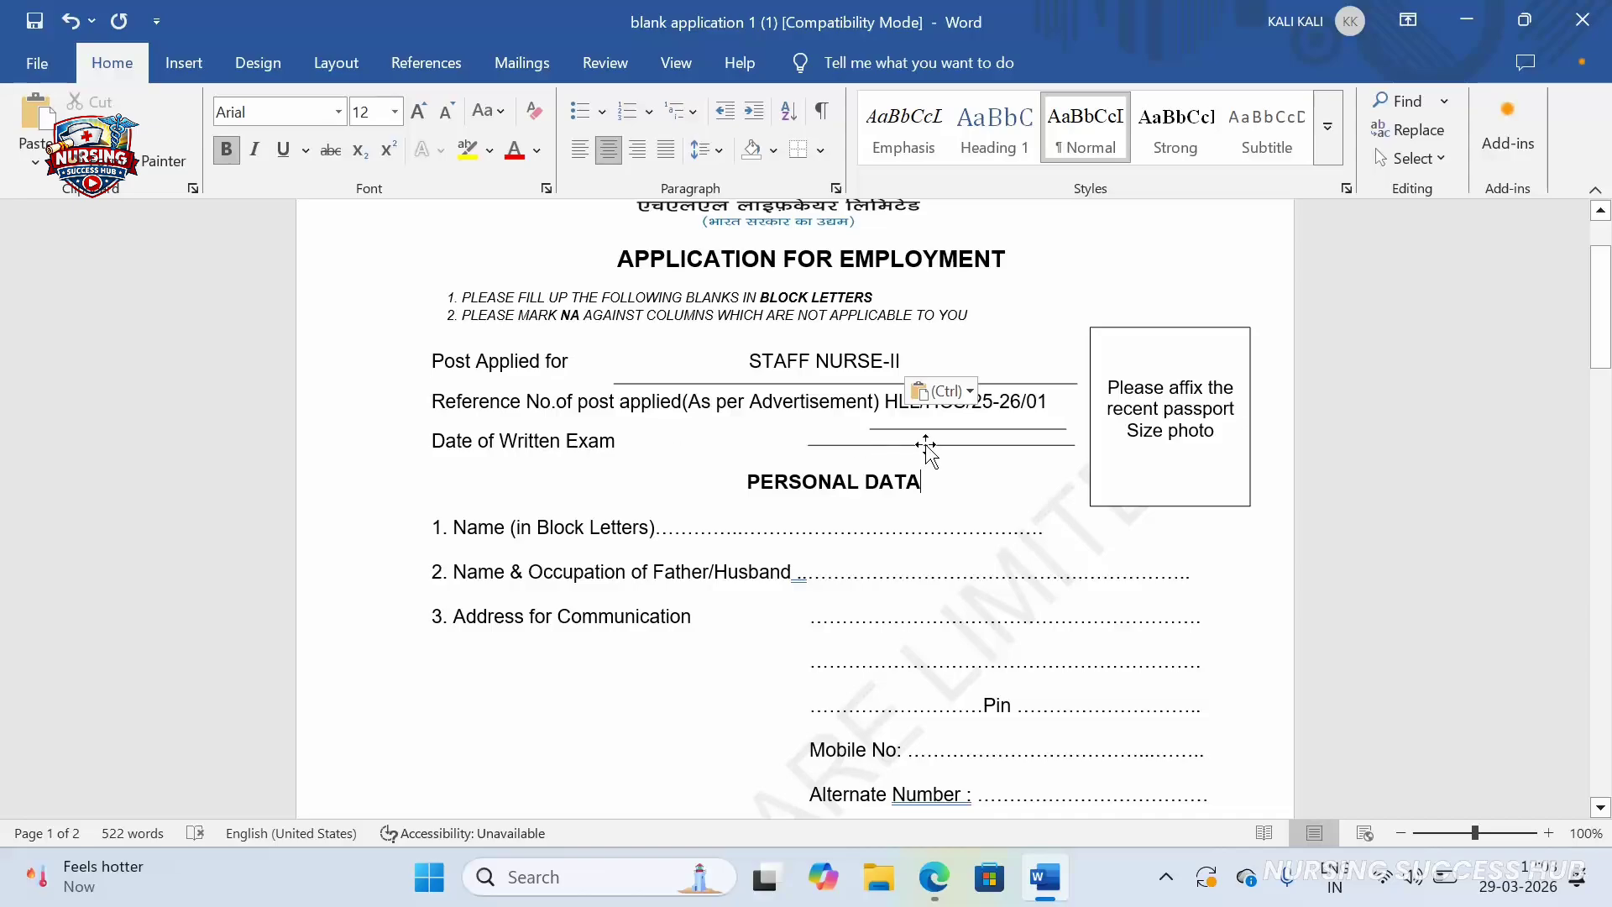
{"action": "left_click_drag", "start_coordinate": [923, 445], "coordinate": [924, 464]}
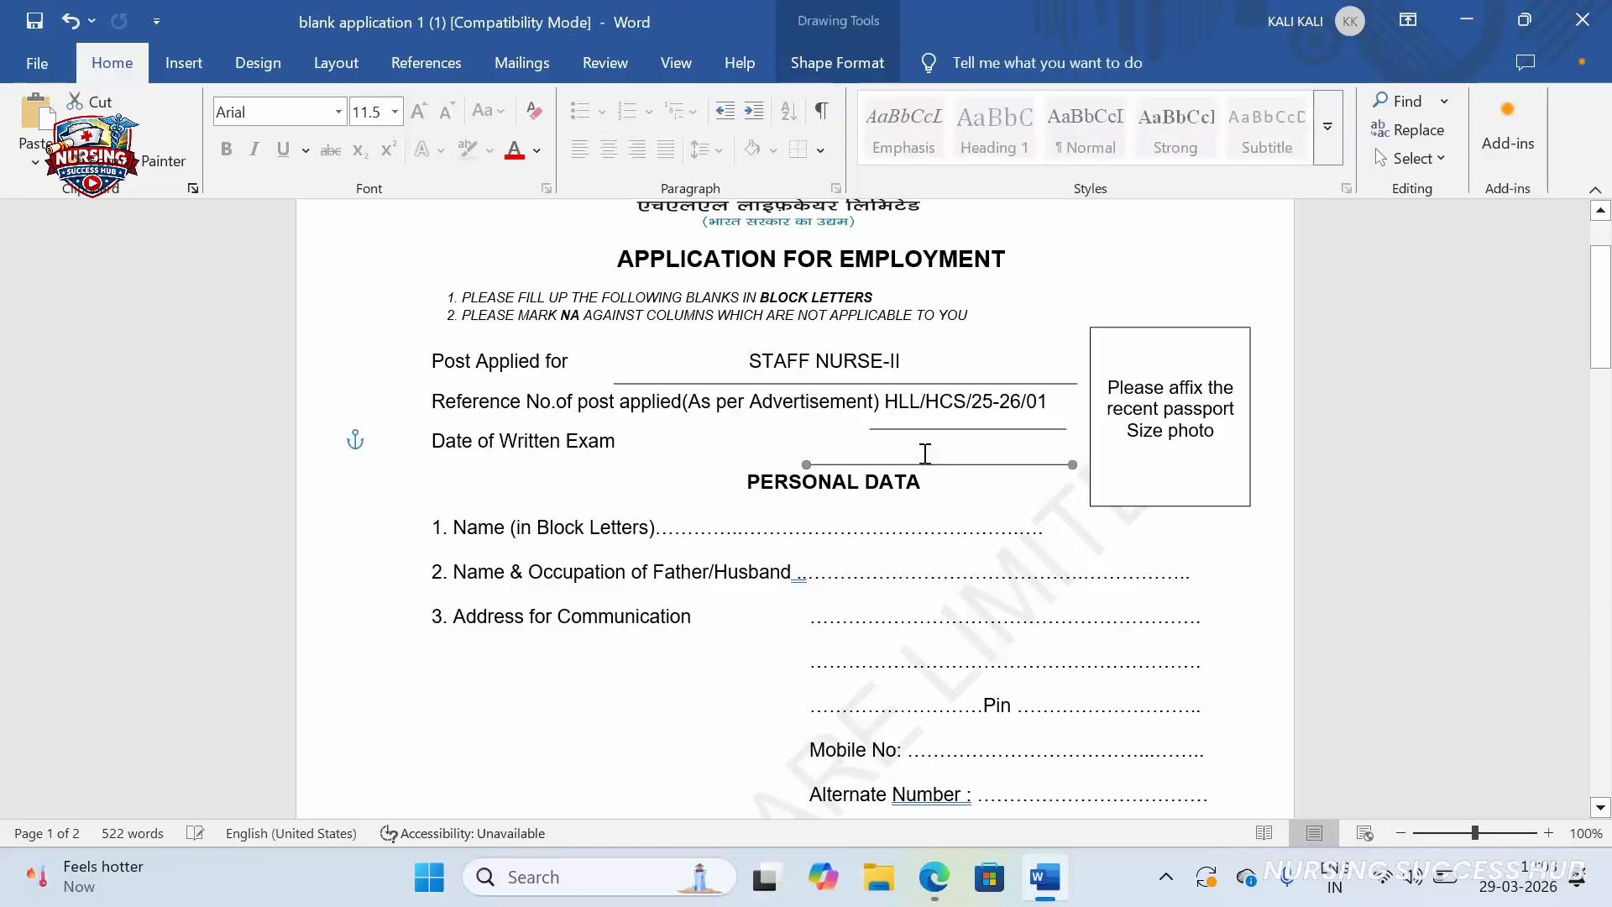
{"action": "left_click", "coordinate": [924, 453]}
{"action": "type", "text": "NA"}
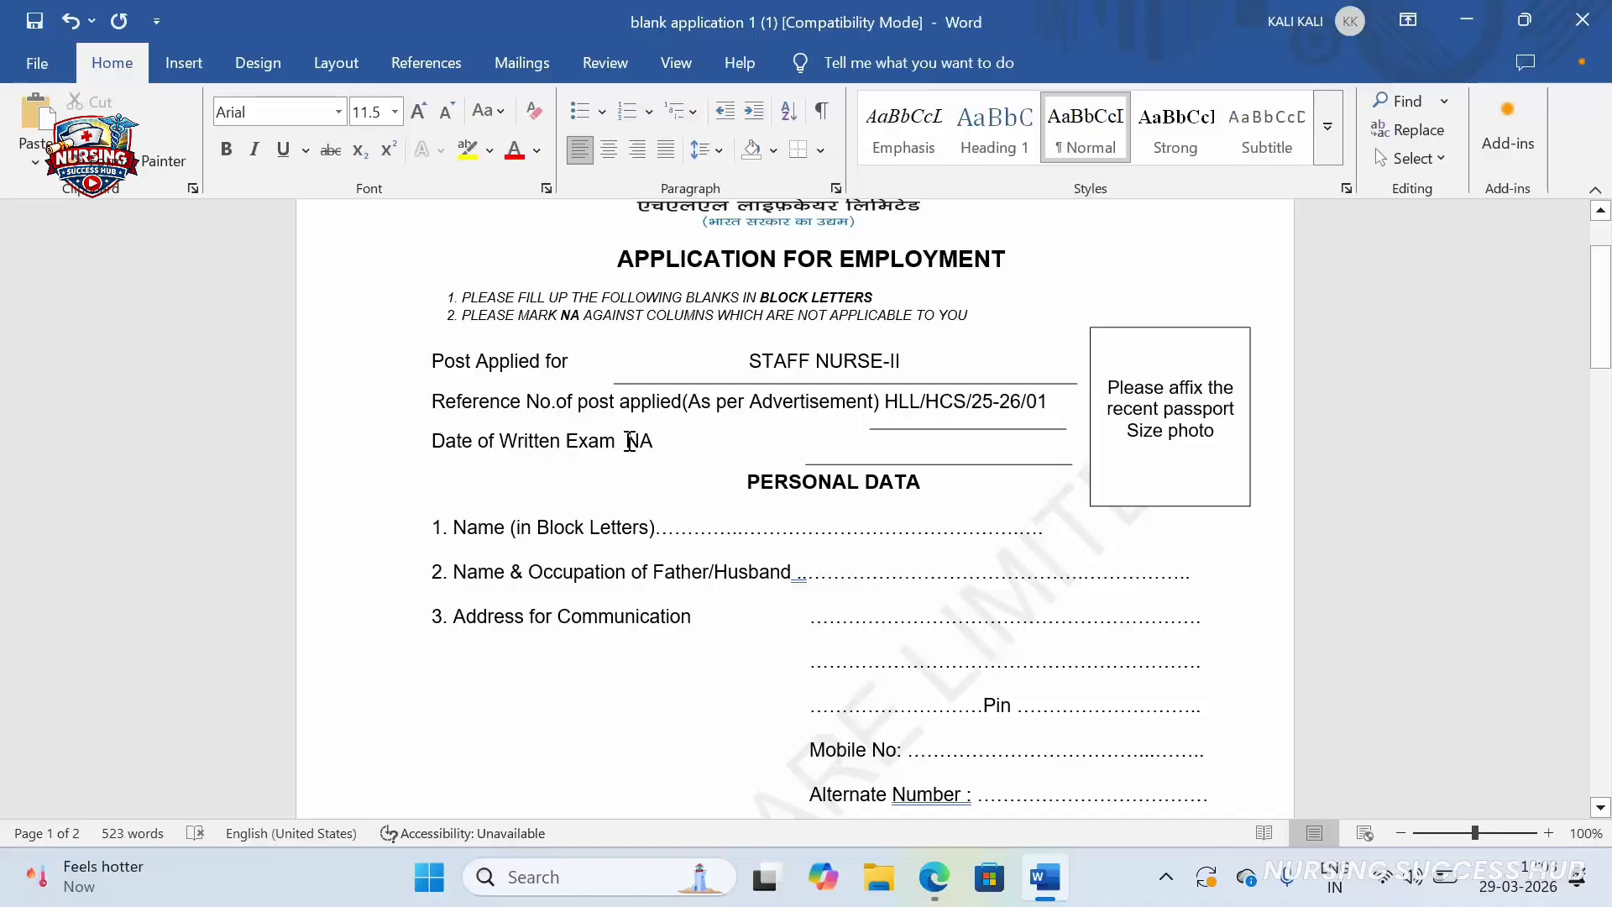
{"action": "key", "text": "Tab"}
{"action": "key", "text": "Tab"}
{"action": "key", "text": "Tab"}
{"action": "key", "text": "Tab"}
{"action": "scroll", "coordinate": [966, 378], "scroll_direction": "up", "scroll_amount": 3}
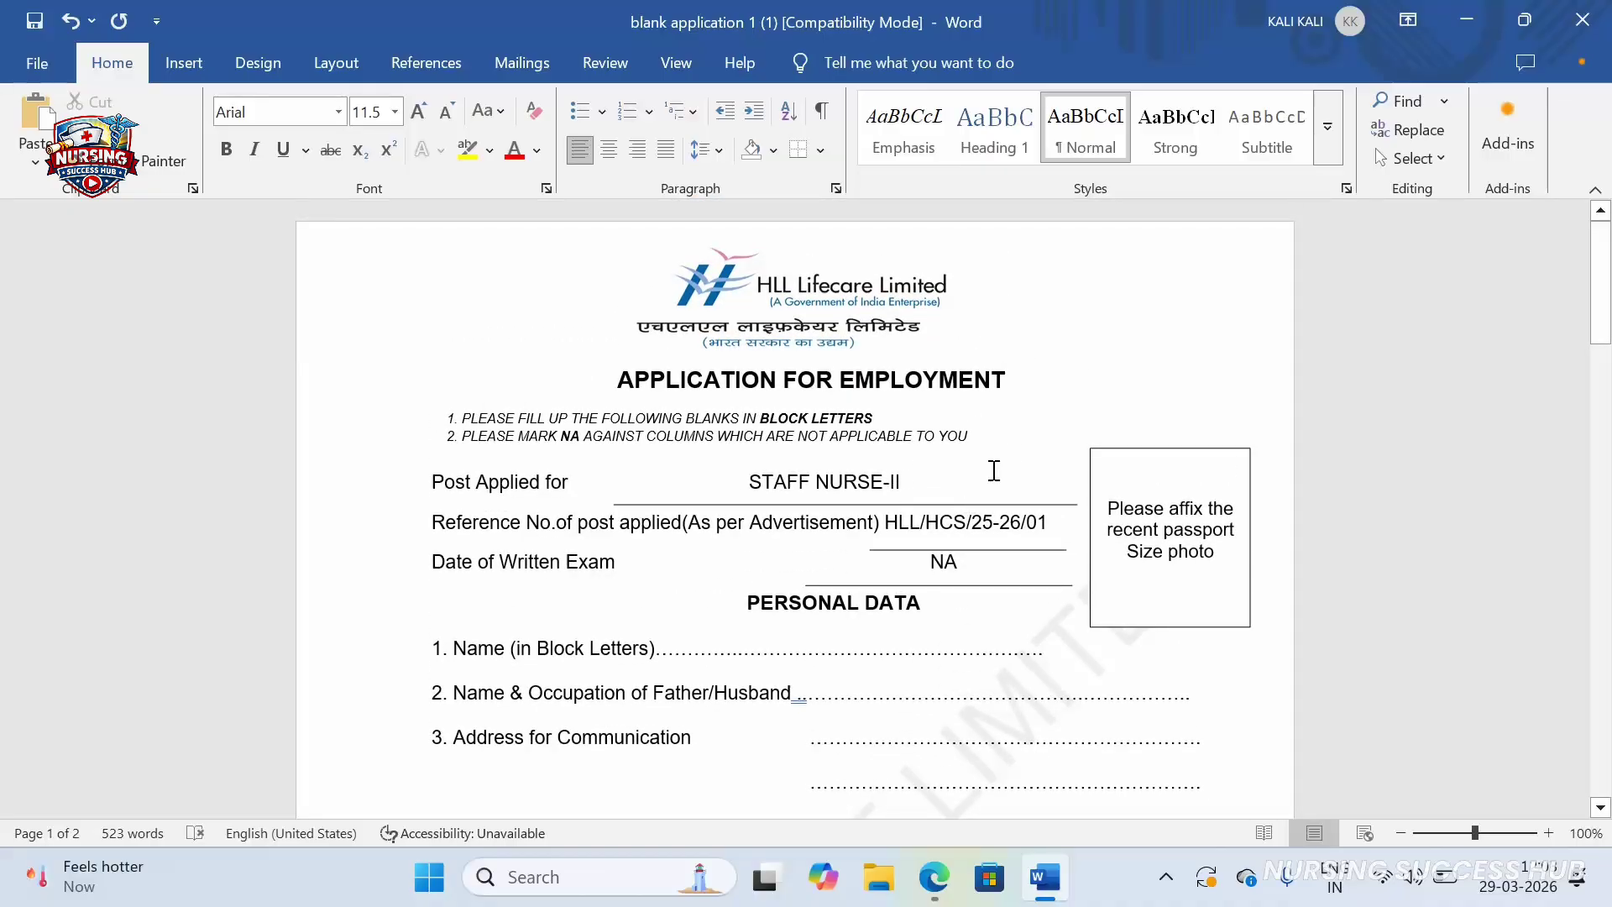
{"action": "scroll", "coordinate": [979, 565], "scroll_direction": "down", "scroll_amount": 1}
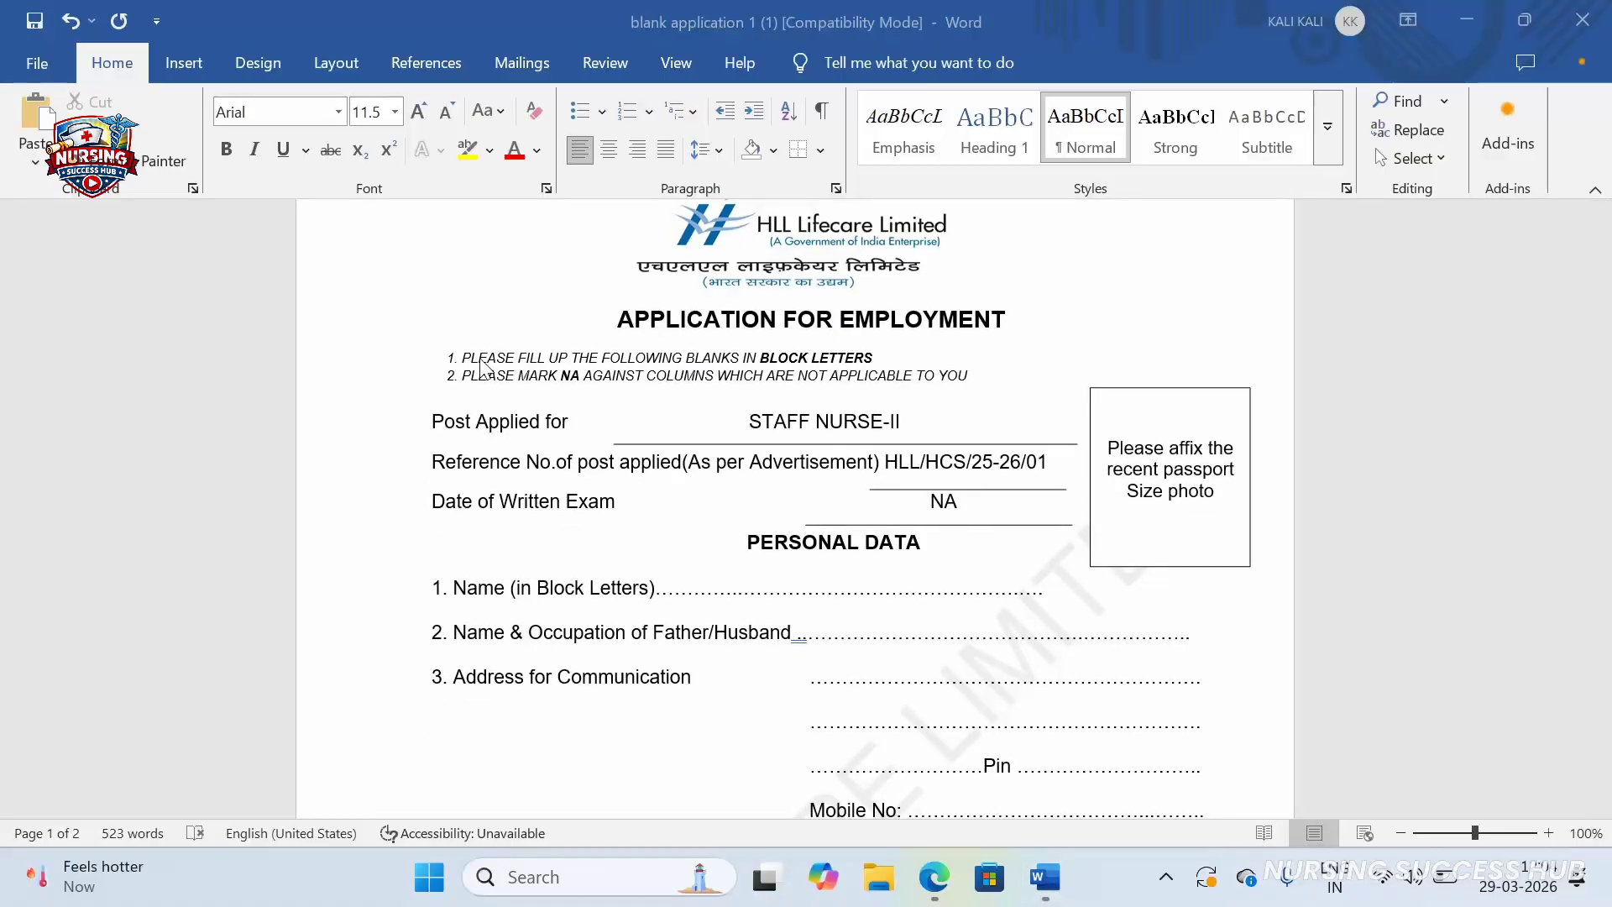
{"action": "mouse_move", "coordinate": [437, 340]}
{"action": "left_mouse_down"}
{"action": "mouse_move", "coordinate": [473, 378]}
{"action": "mouse_move", "coordinate": [996, 403]}
{"action": "left_mouse_up"}
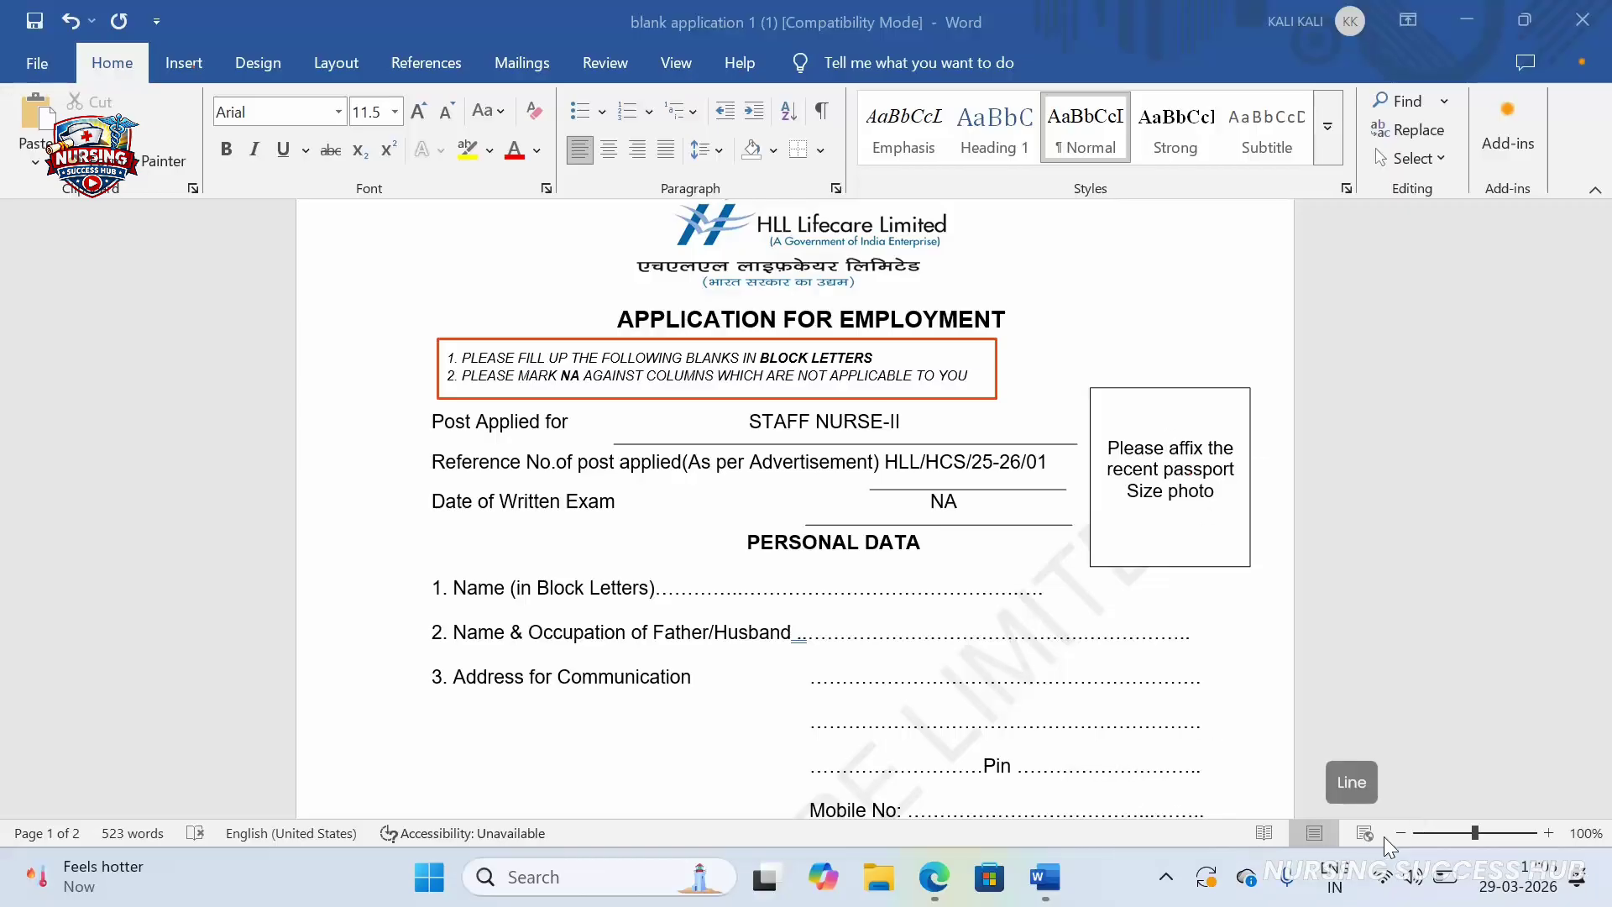
{"action": "left_click", "coordinate": [1410, 854]}
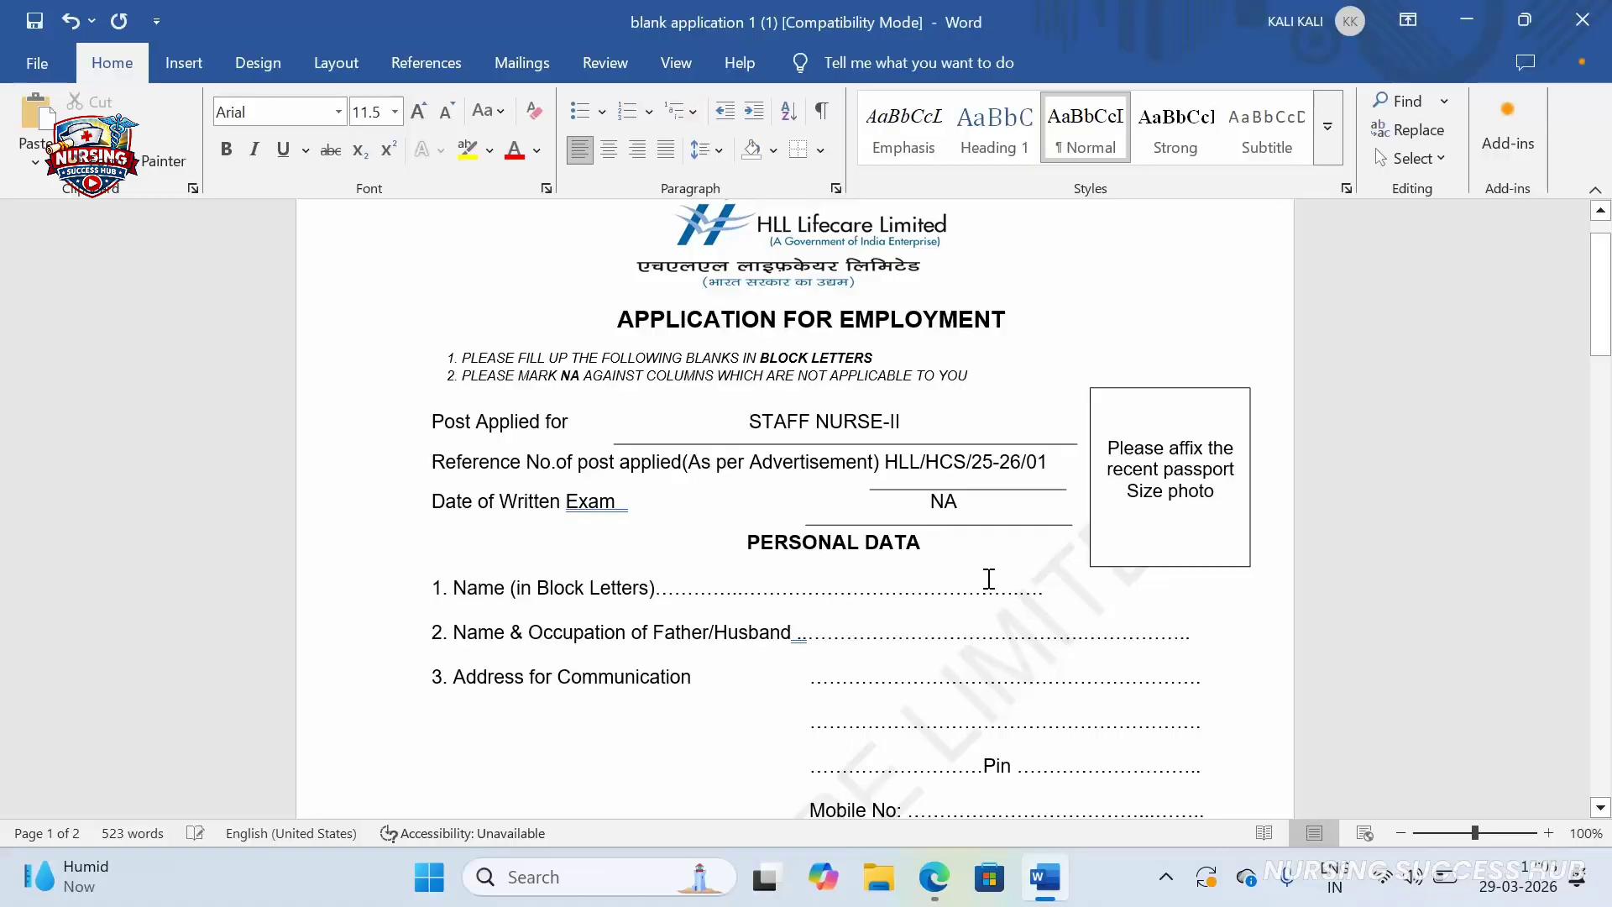
{"action": "left_click_drag", "start_coordinate": [997, 592], "coordinate": [706, 590]}
{"action": "left_click", "coordinate": [1203, 848]}
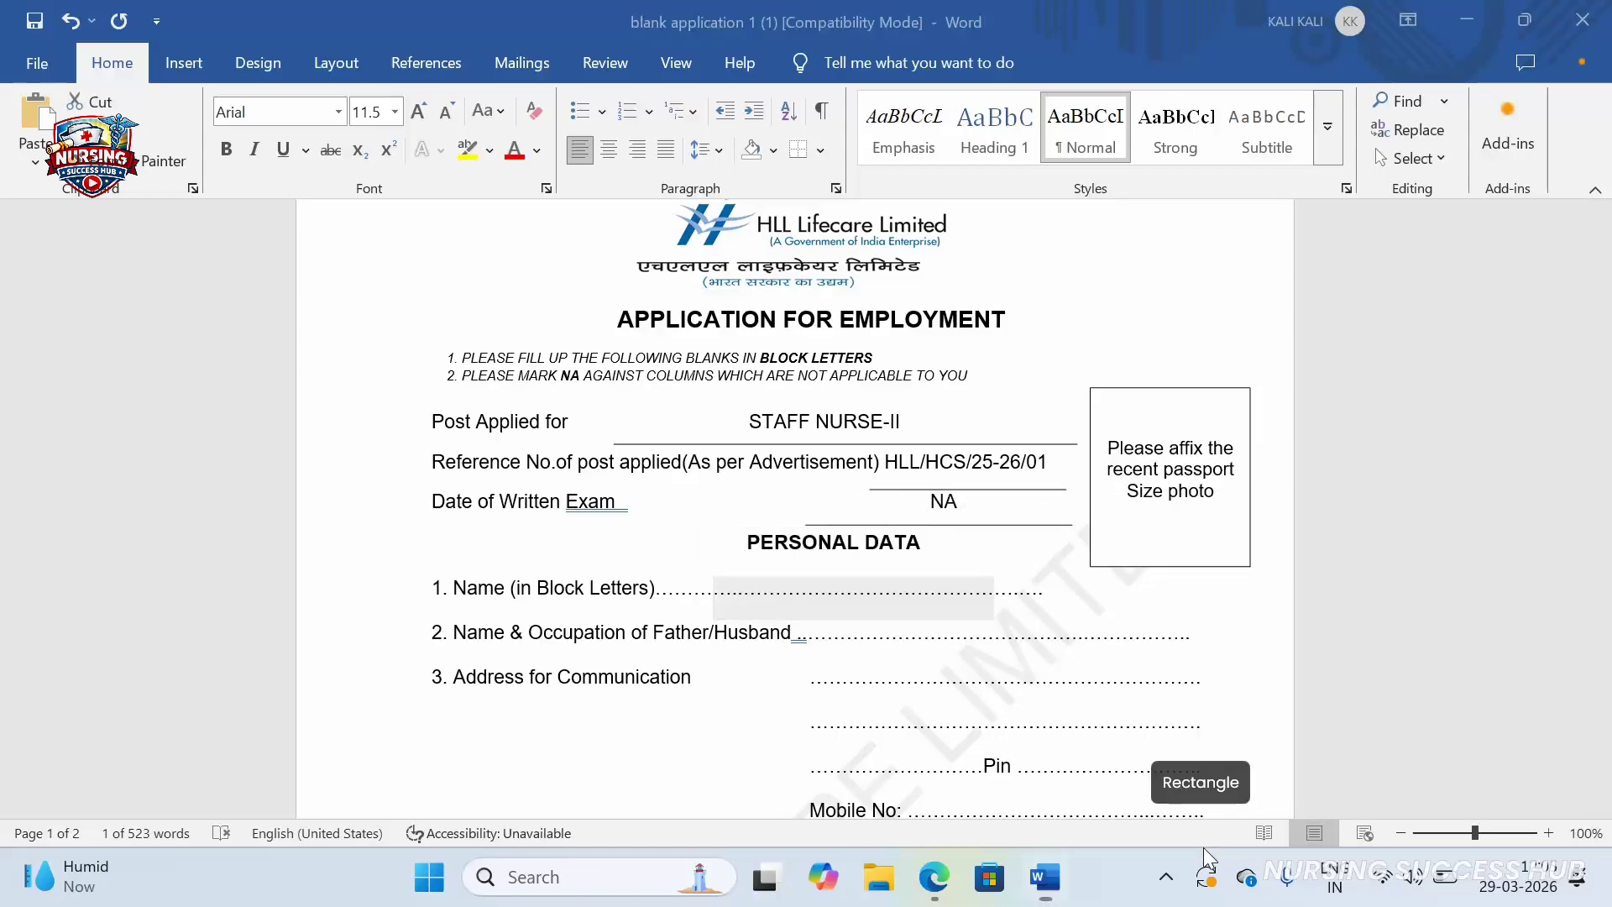
Review the blanks for Name in block letters and Name & Occupation of Father/Husband under Personal Data
{"action": "left_click_drag", "start_coordinate": [705, 574], "coordinate": [1024, 602]}
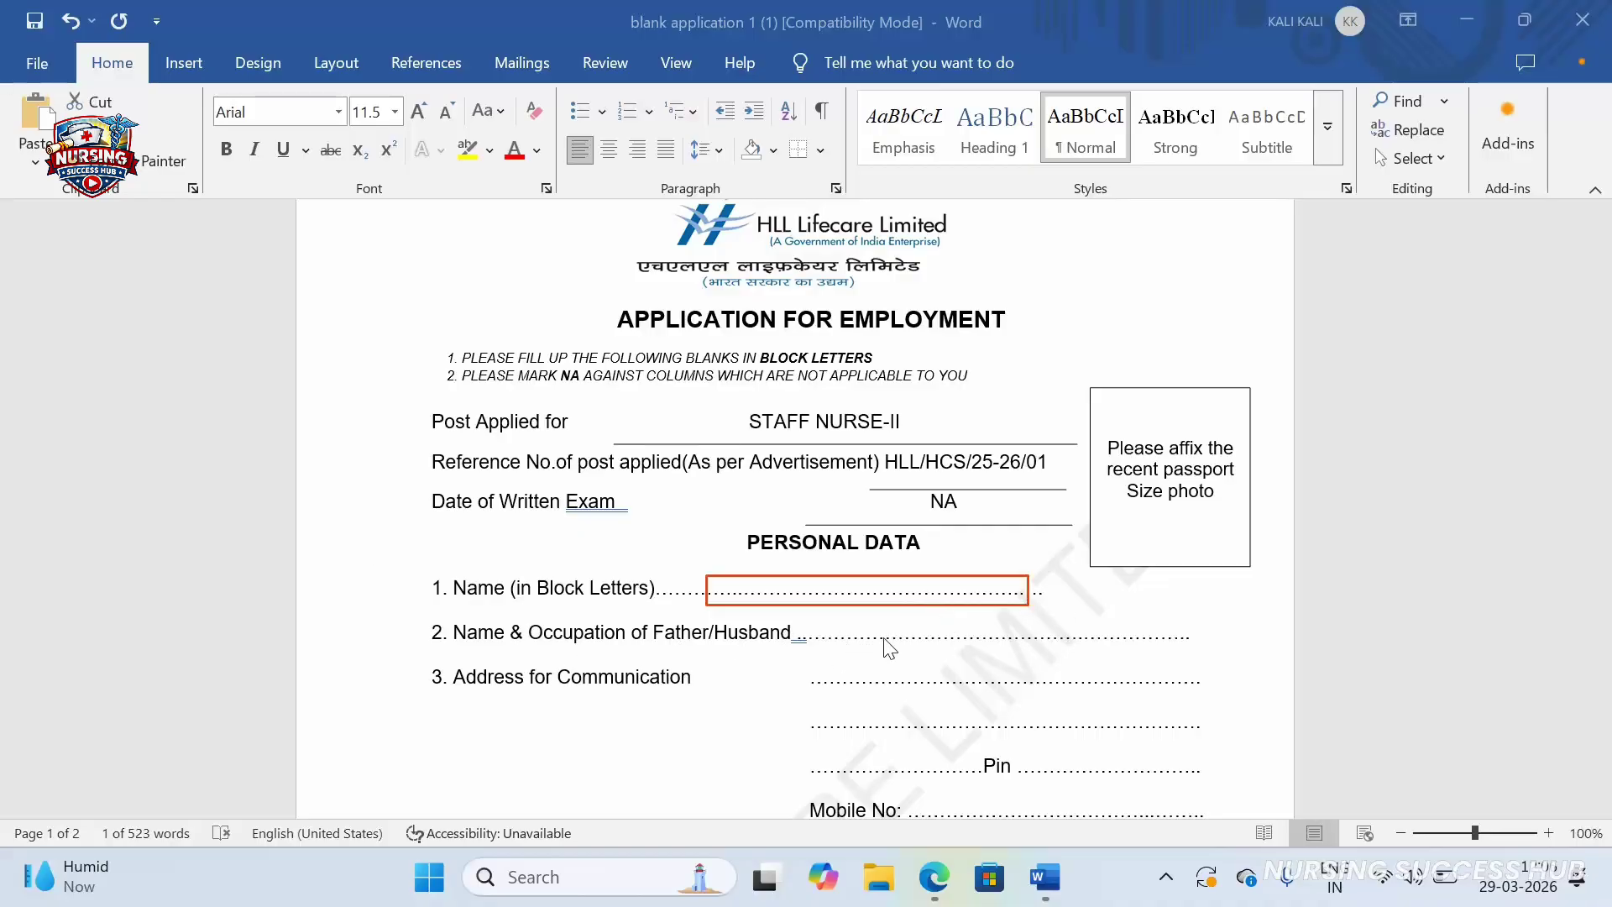
{"action": "left_click_drag", "start_coordinate": [869, 623], "coordinate": [1165, 644]}
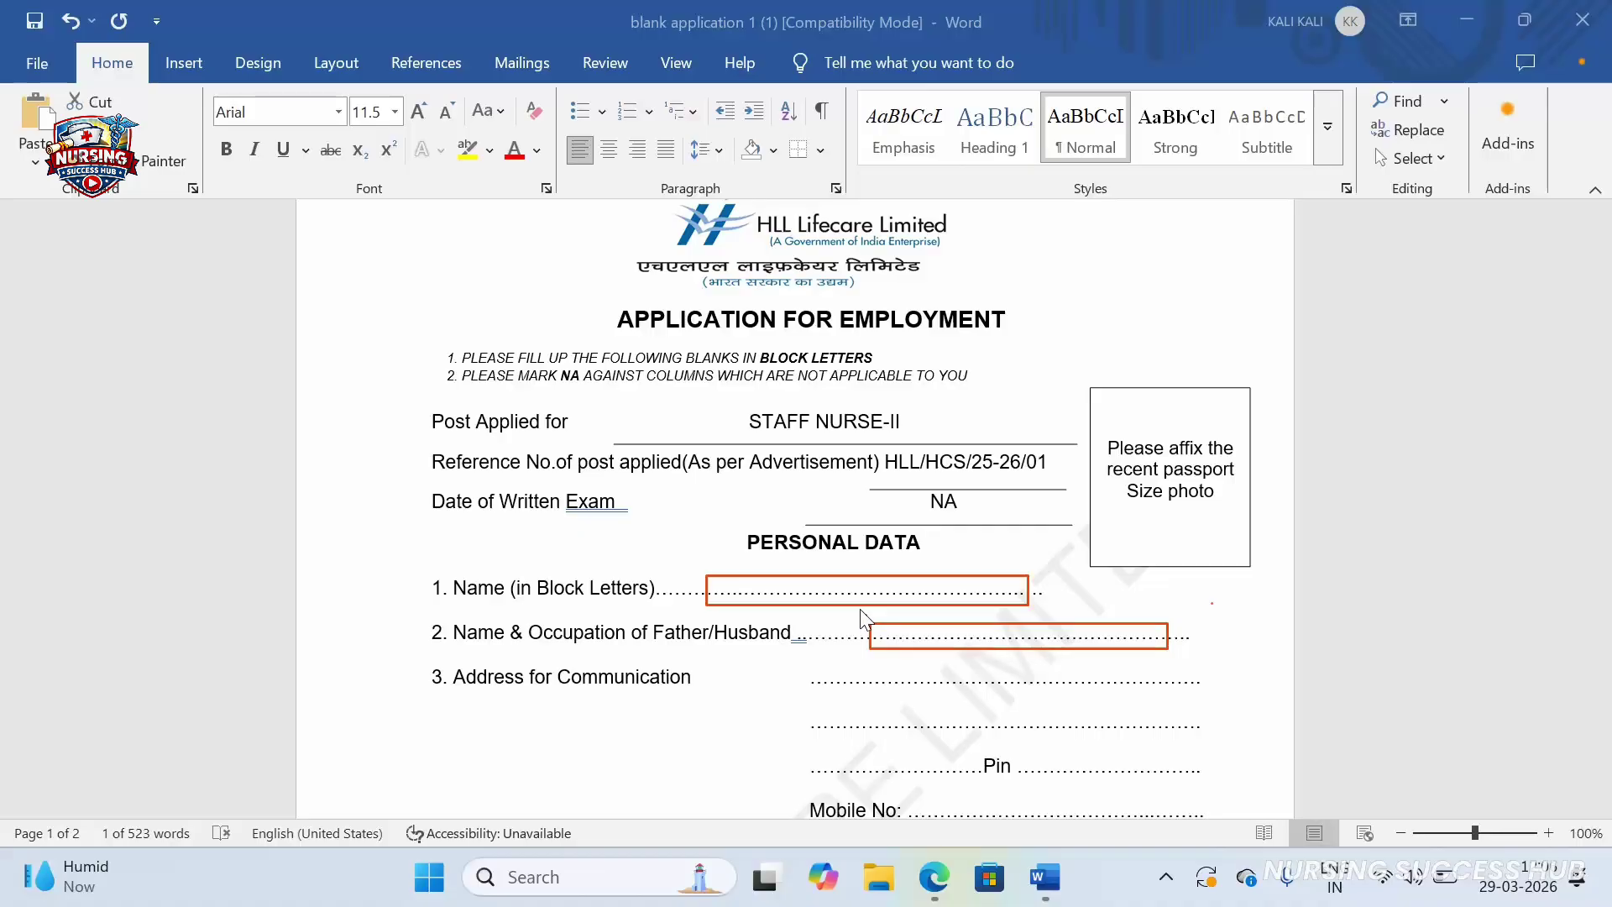
{"action": "mouse_move", "coordinate": [865, 616]}
{"action": "left_mouse_down"}
{"action": "mouse_move", "coordinate": [1217, 647]}
{"action": "mouse_move", "coordinate": [1198, 662]}
{"action": "left_mouse_up"}
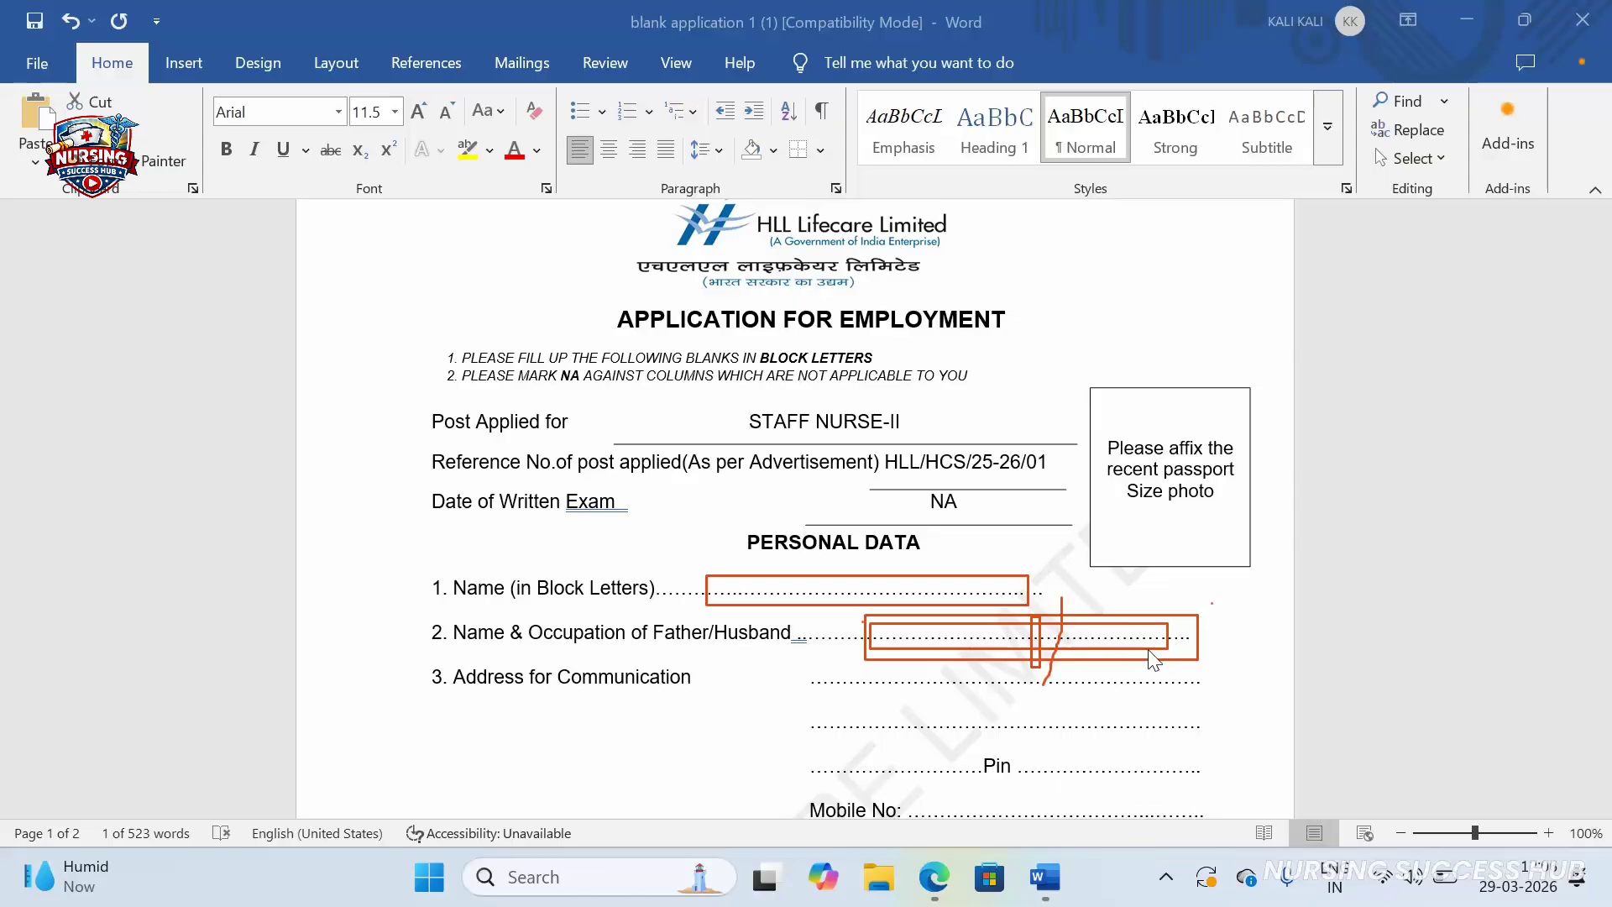
{"action": "left_click", "coordinate": [1112, 636]}
{"action": "left_click", "coordinate": [1217, 648]}
{"action": "left_click", "coordinate": [1200, 636]}
{"action": "left_click", "coordinate": [1409, 843]}
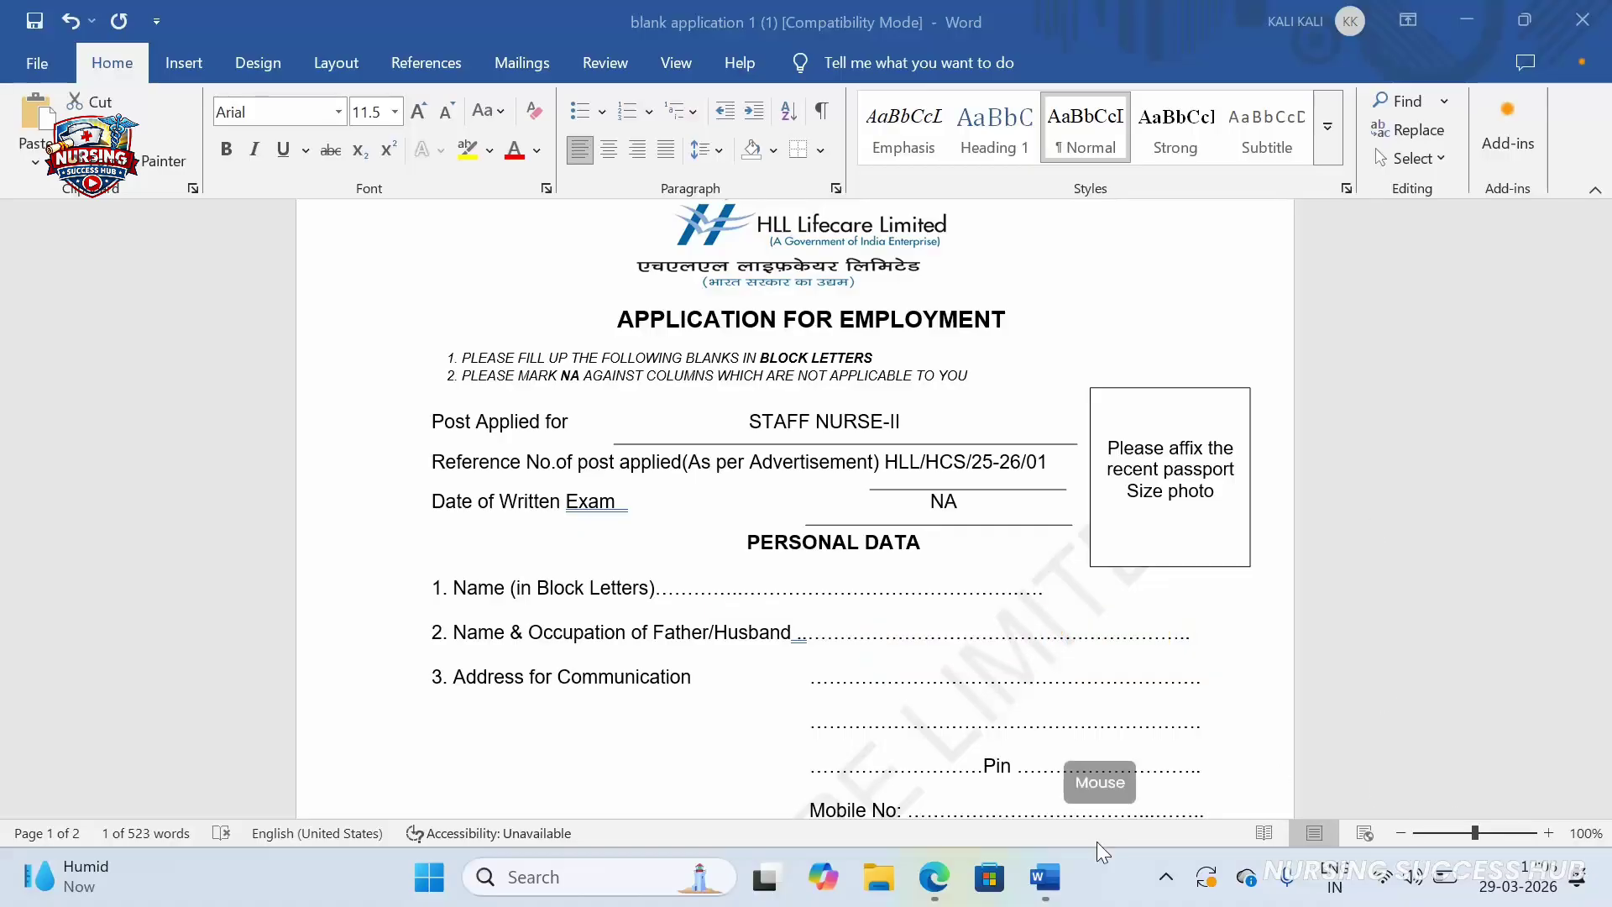
Review the Address for Communication block, including the mobile and alternate number lines, and the Permanent Address block
{"action": "scroll", "coordinate": [1096, 739], "scroll_direction": "down", "scroll_amount": 4}
{"action": "scroll", "coordinate": [1096, 662], "scroll_direction": "down", "scroll_amount": 1}
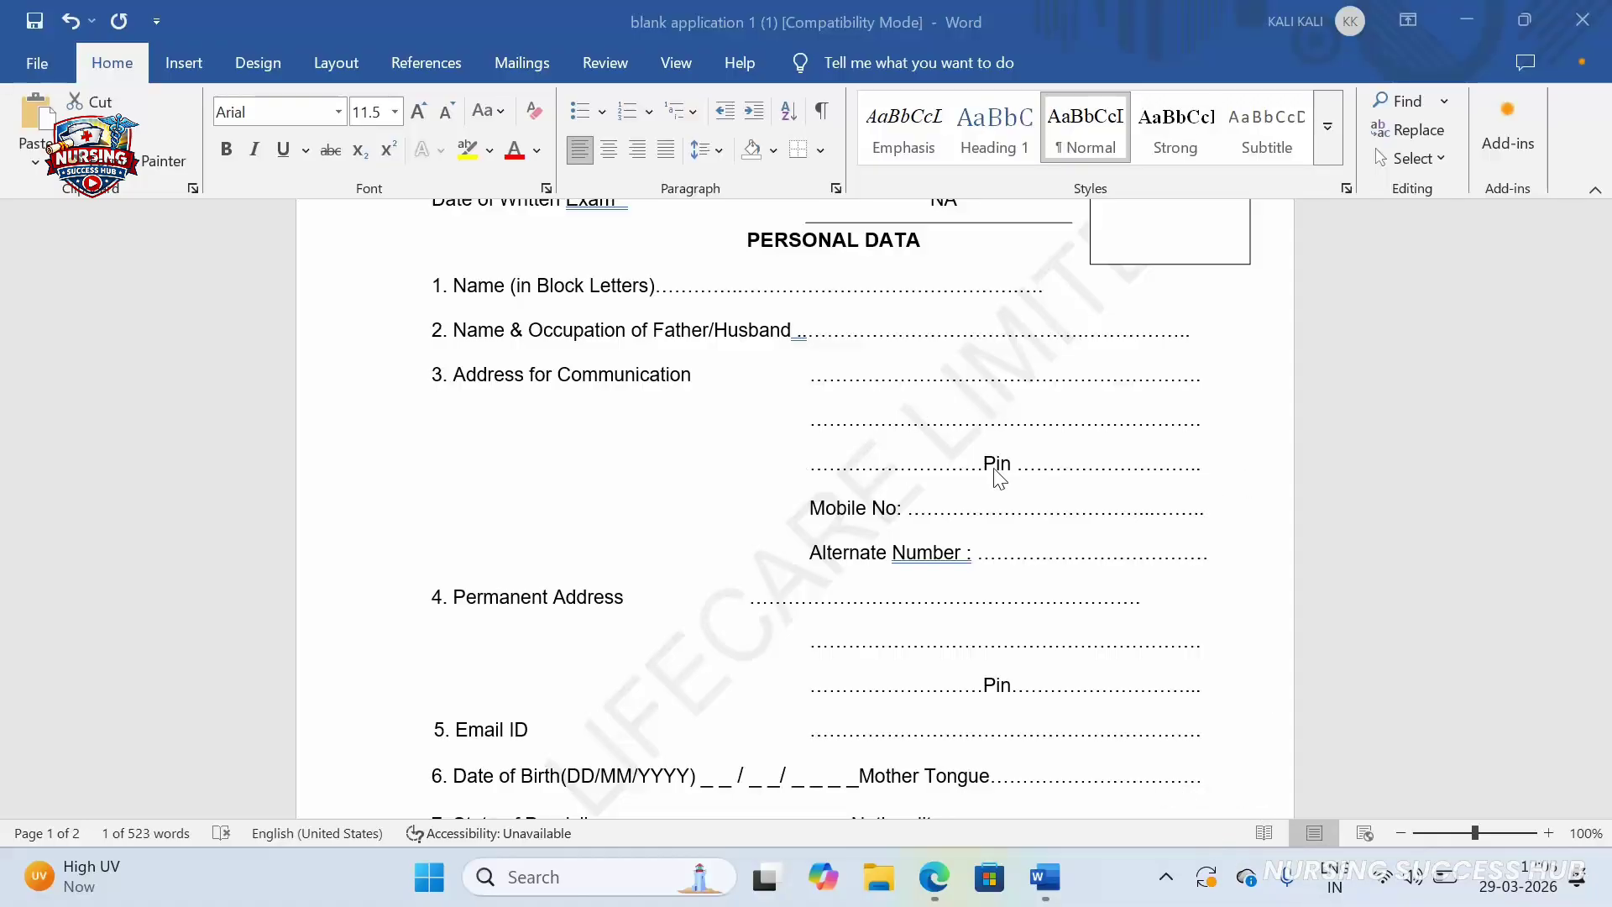
{"action": "mouse_move", "coordinate": [795, 363]}
{"action": "left_mouse_down"}
{"action": "mouse_move", "coordinate": [963, 532]}
{"action": "mouse_move", "coordinate": [1293, 550]}
{"action": "mouse_move", "coordinate": [1286, 599]}
{"action": "mouse_move", "coordinate": [1285, 560]}
{"action": "mouse_move", "coordinate": [1228, 578]}
{"action": "left_mouse_up"}
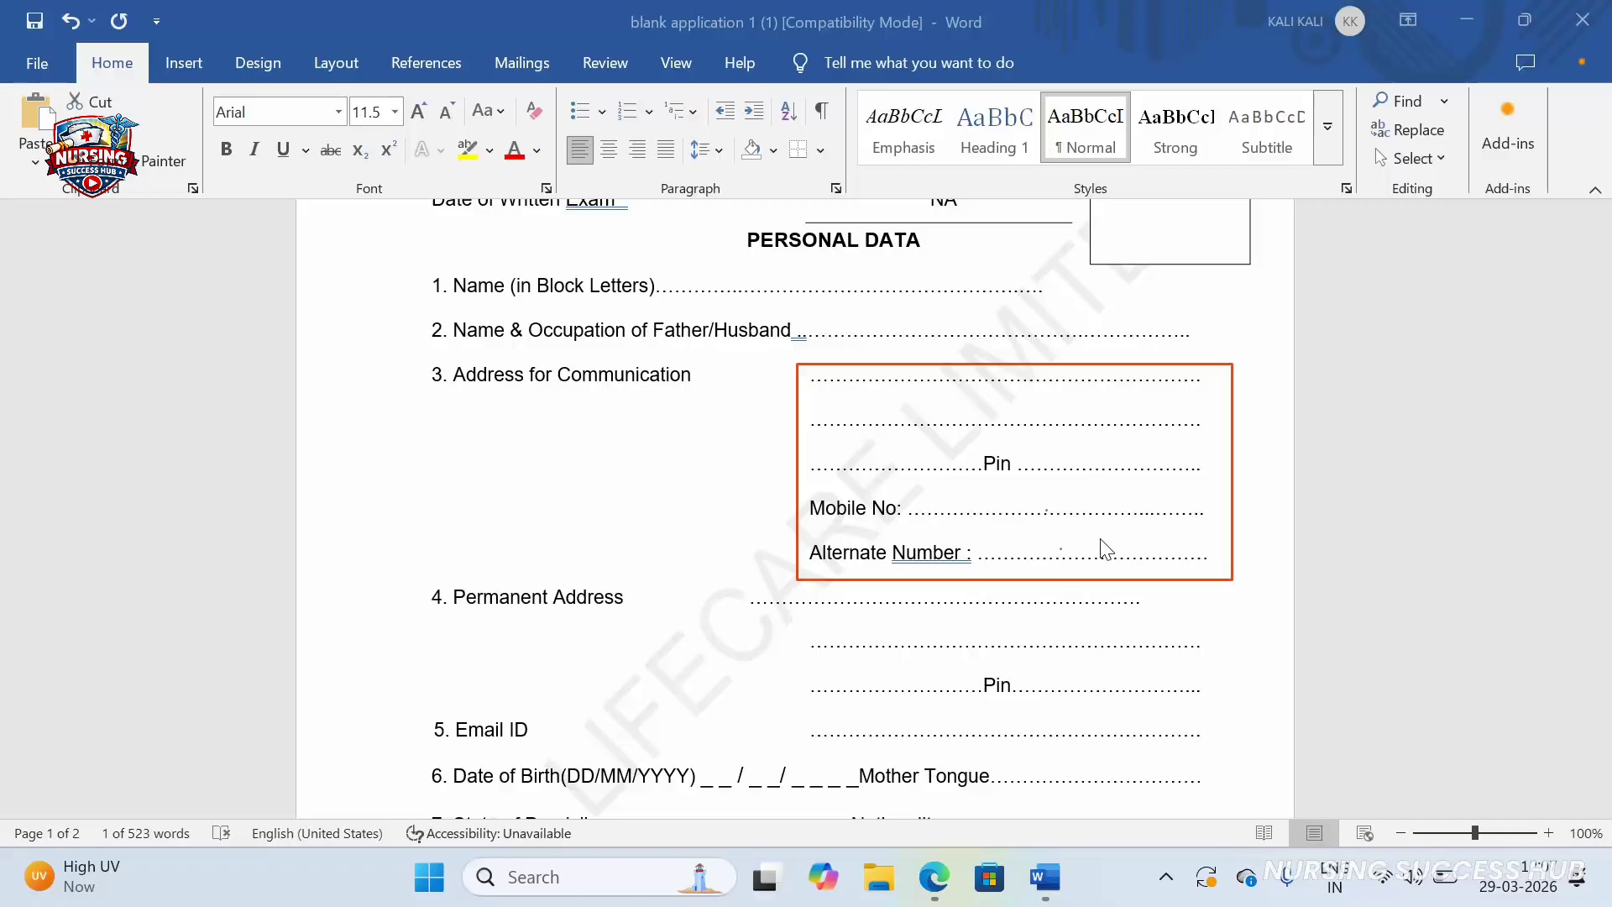
{"action": "left_click_drag", "start_coordinate": [996, 532], "coordinate": [1219, 569]}
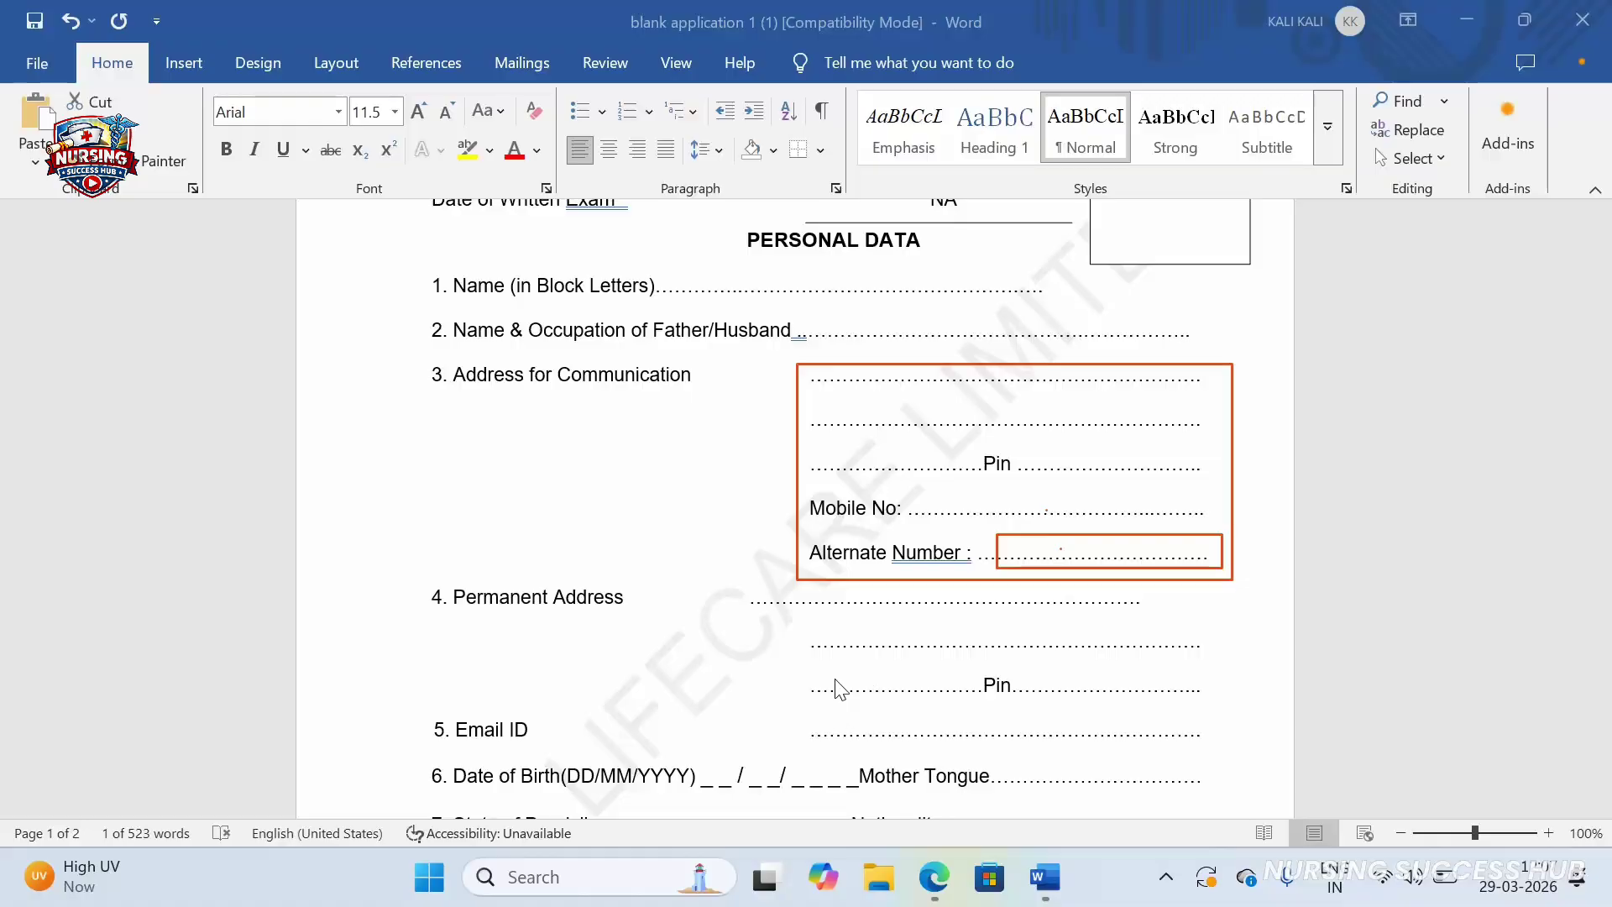
{"action": "mouse_move", "coordinate": [724, 592]}
{"action": "left_mouse_down"}
{"action": "mouse_move", "coordinate": [1002, 761]}
{"action": "mouse_move", "coordinate": [1218, 760]}
{"action": "mouse_move", "coordinate": [1259, 719]}
{"action": "mouse_move", "coordinate": [1244, 715]}
{"action": "left_mouse_up"}
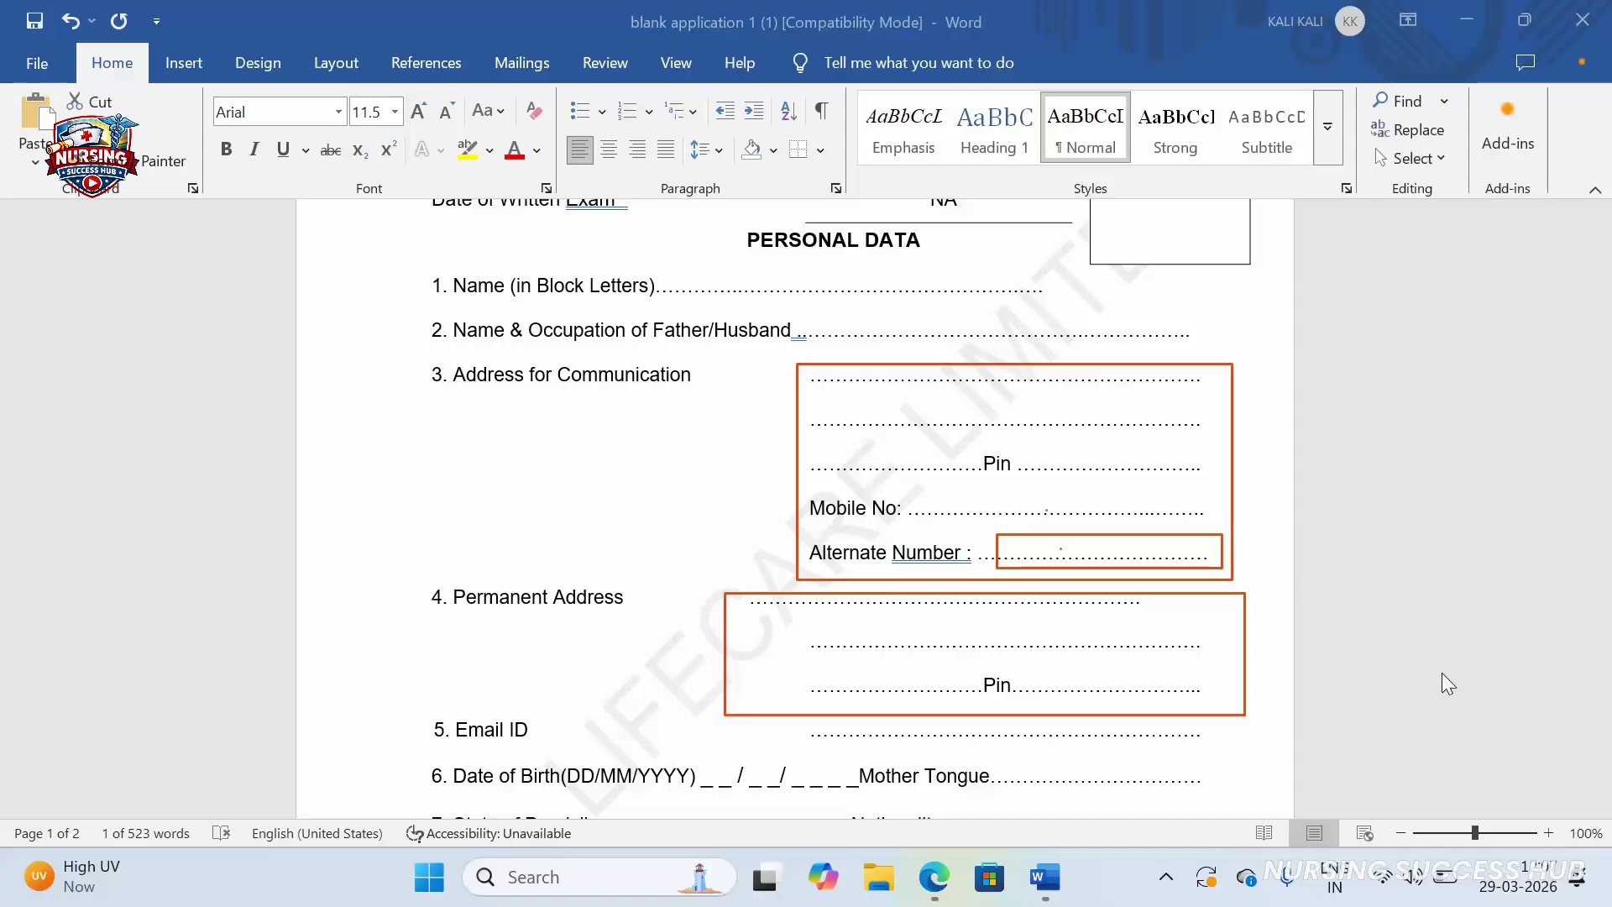
{"action": "left_click", "coordinate": [1412, 845]}
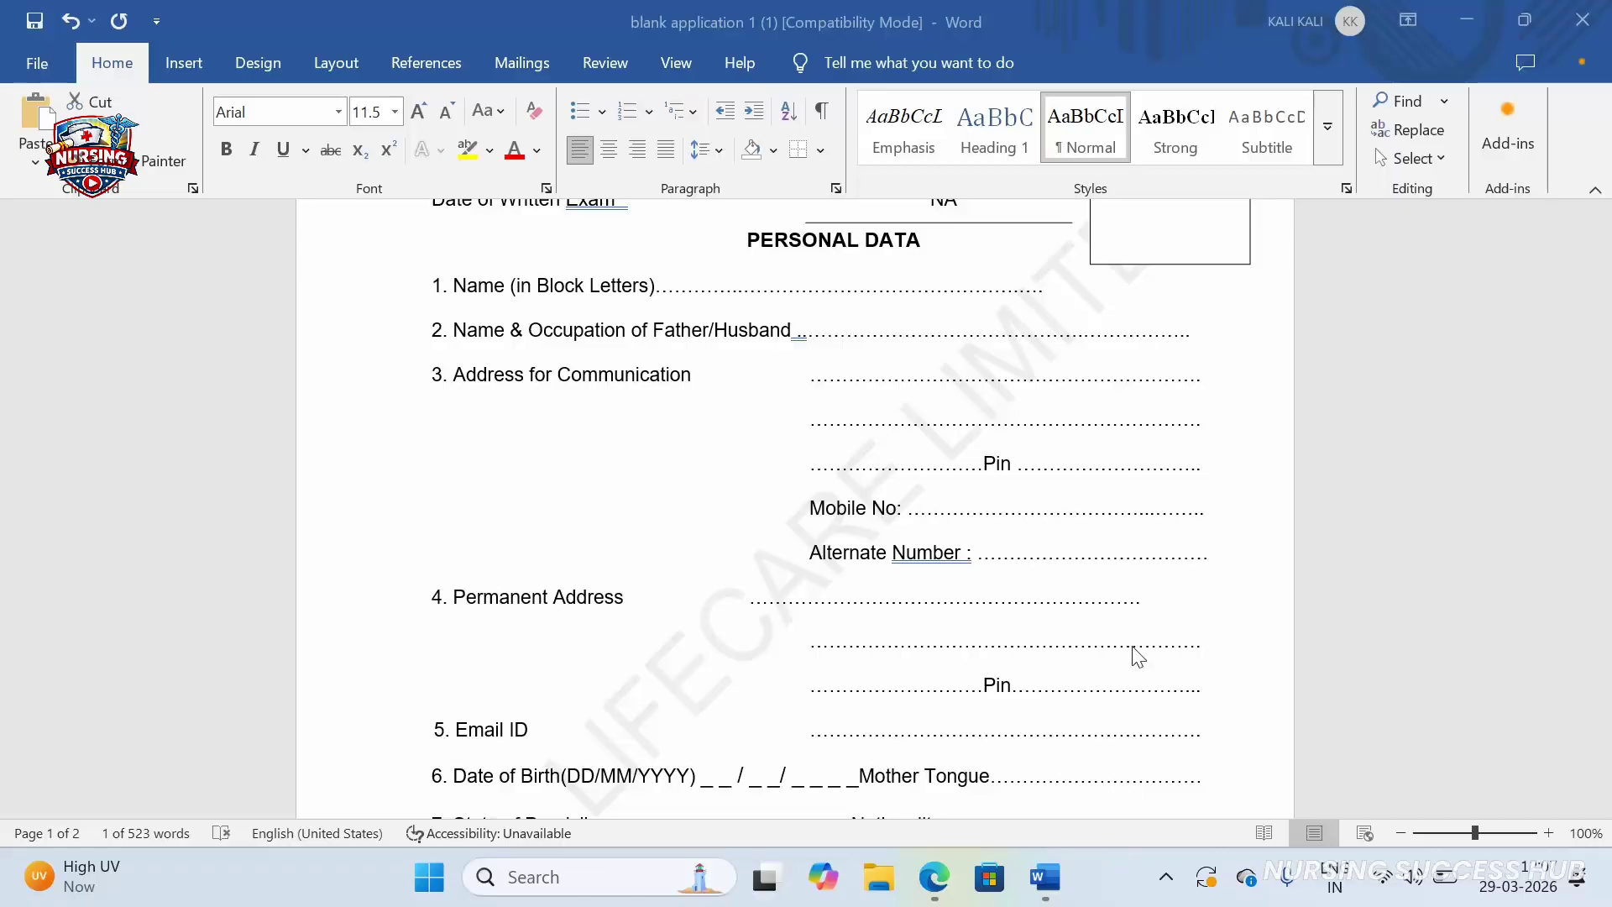
Review the Email ID, Date of Birth (DD/MM/YYYY) and Mother Tongue fields of the application form
{"action": "scroll", "coordinate": [1190, 399], "scroll_direction": "down", "scroll_amount": 3}
{"action": "scroll", "coordinate": [1194, 403], "scroll_direction": "down", "scroll_amount": 5}
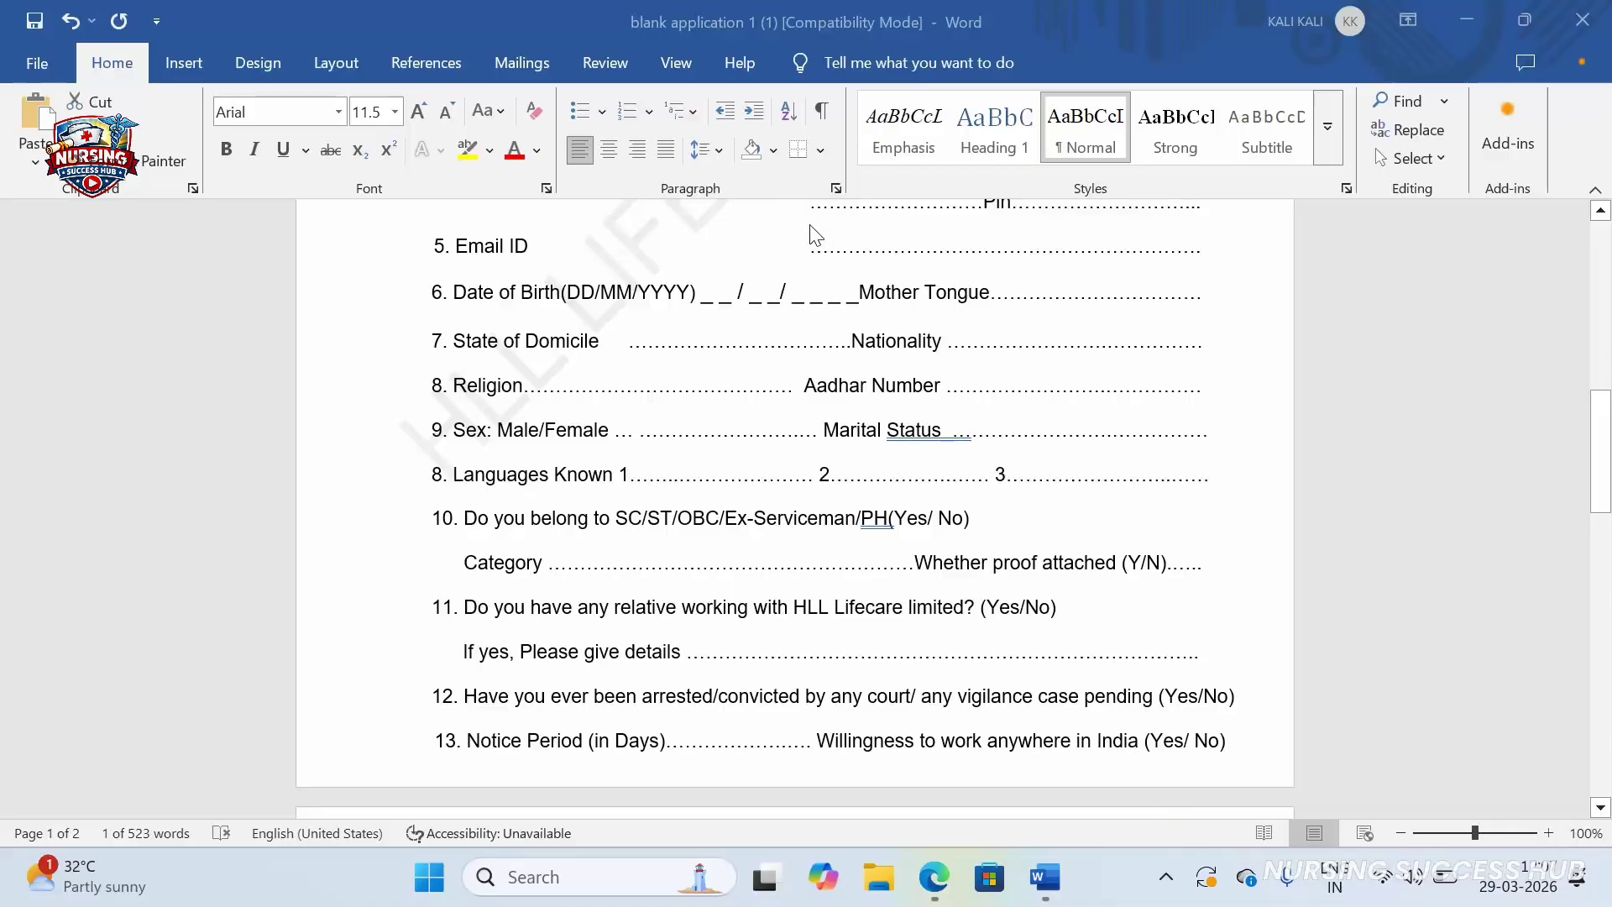
{"action": "left_click_drag", "start_coordinate": [815, 231], "coordinate": [1226, 265]}
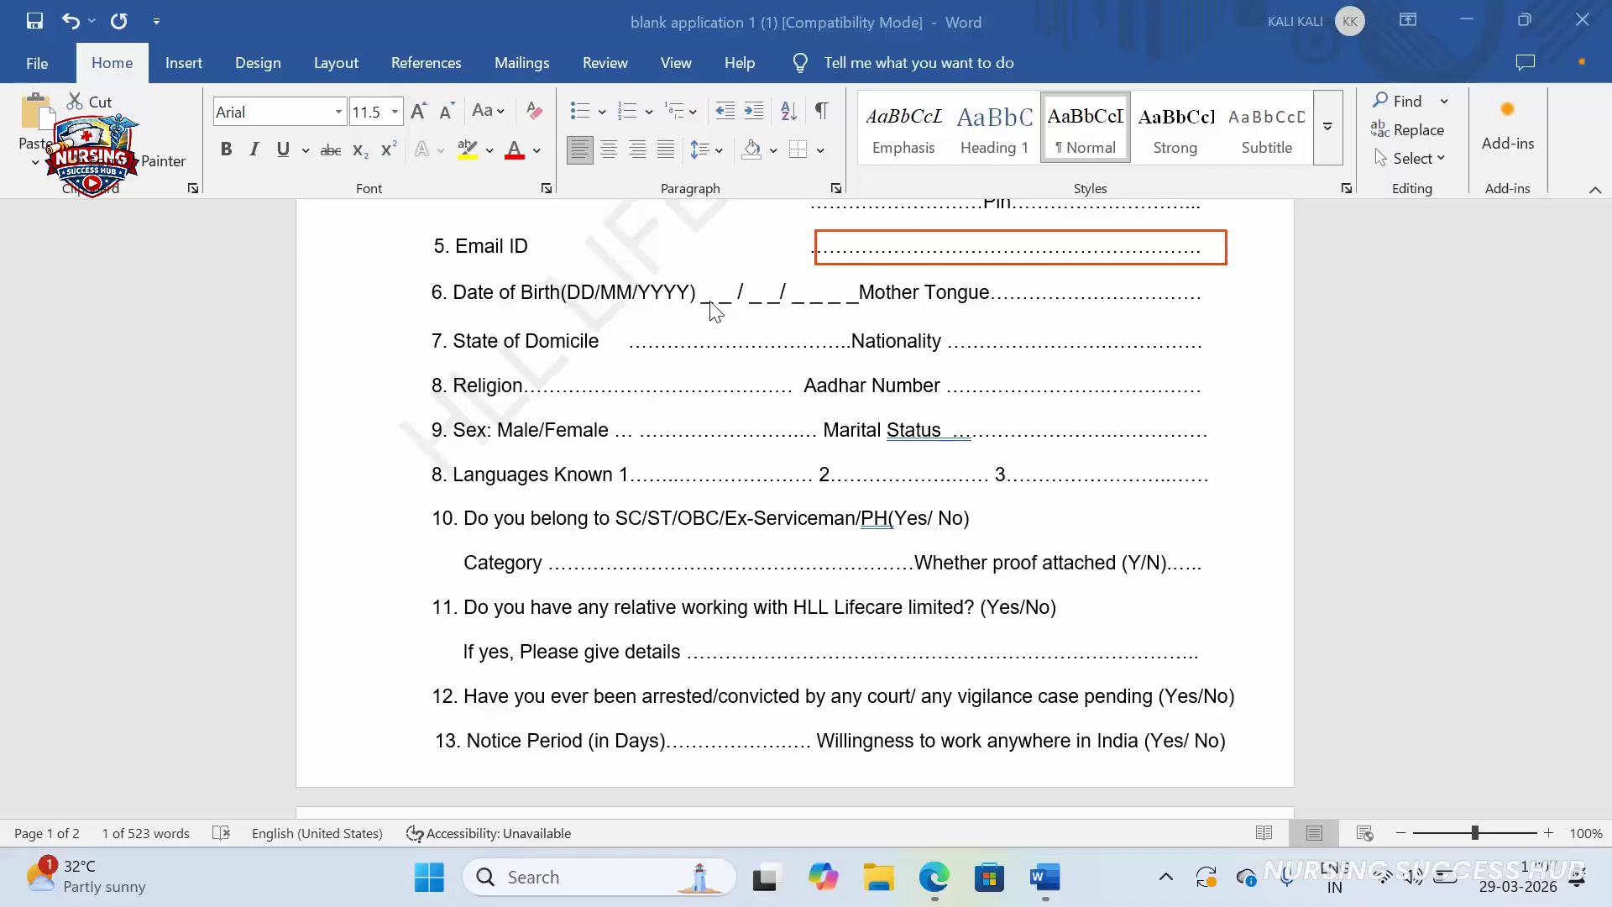
{"action": "mouse_move", "coordinate": [698, 265]}
{"action": "left_mouse_down"}
{"action": "mouse_move", "coordinate": [711, 324]}
{"action": "mouse_move", "coordinate": [873, 325]}
{"action": "mouse_move", "coordinate": [855, 311]}
{"action": "left_mouse_up"}
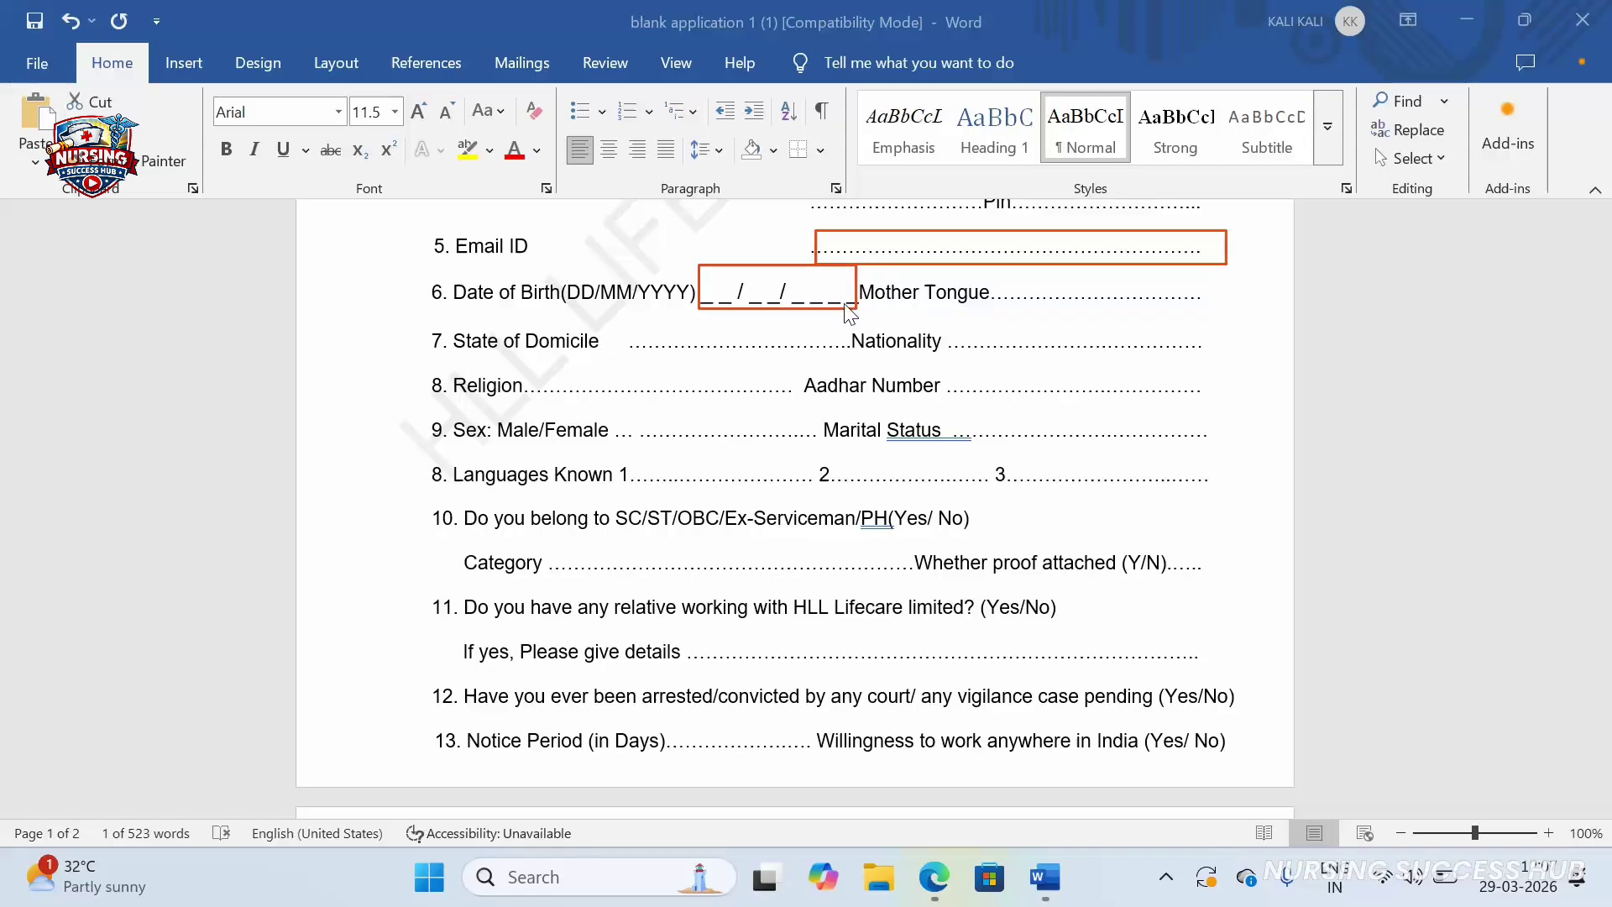
{"action": "left_click", "coordinate": [720, 289]}
{"action": "left_click_drag", "start_coordinate": [765, 285], "coordinate": [854, 296]}
{"action": "left_click_drag", "start_coordinate": [1010, 279], "coordinate": [1223, 308]}
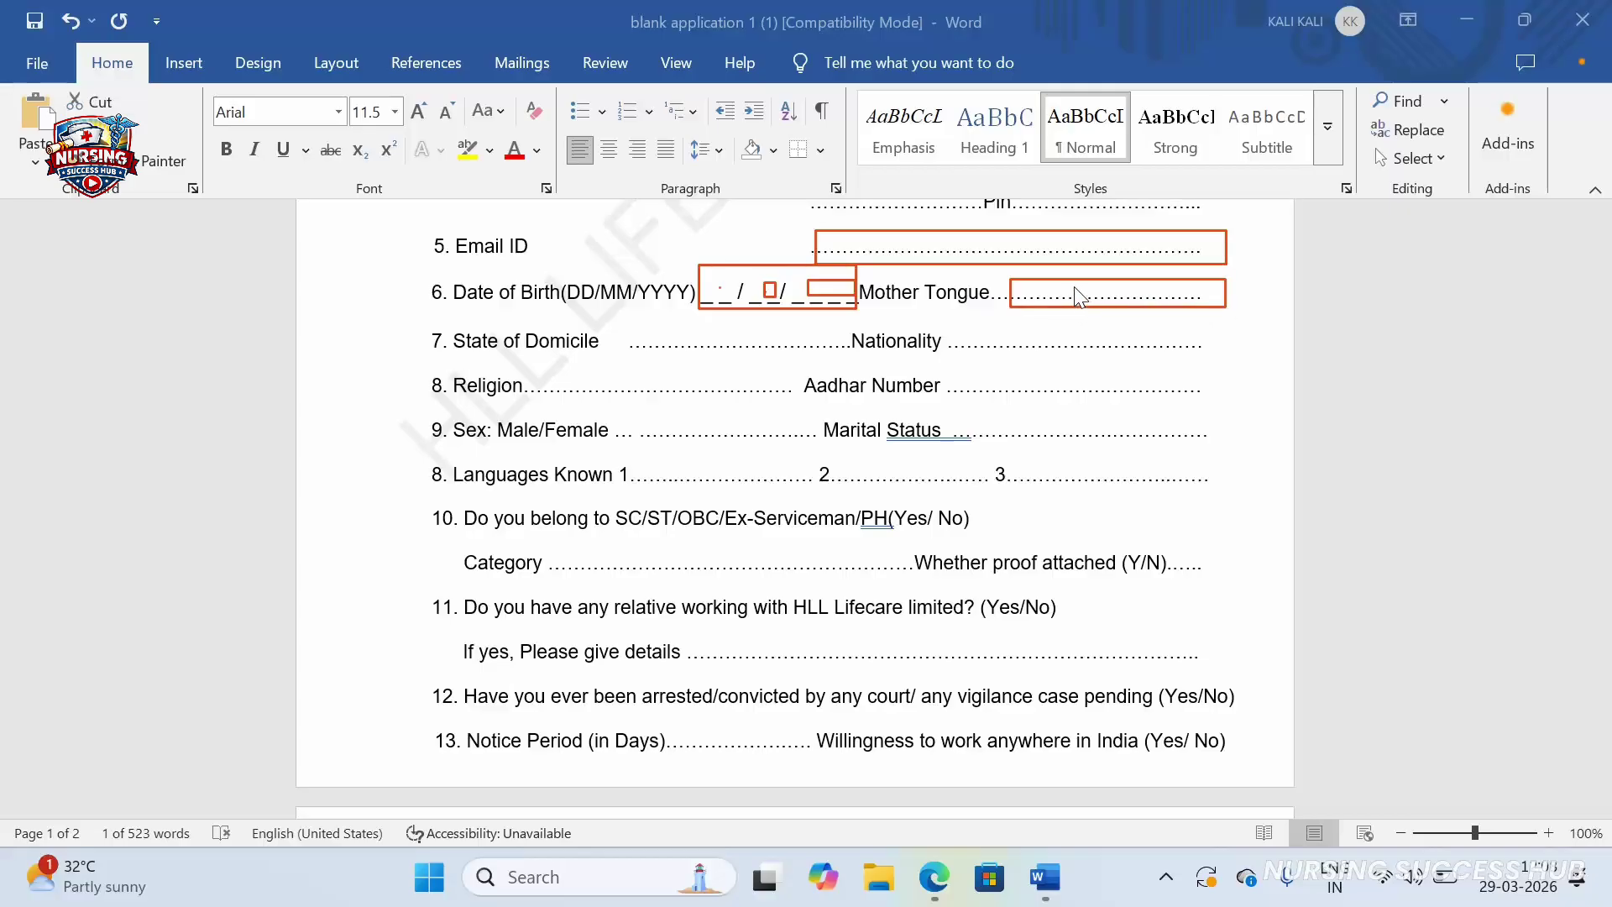
{"action": "left_click_drag", "start_coordinate": [1076, 288], "coordinate": [1132, 299]}
{"action": "left_click_drag", "start_coordinate": [1020, 267], "coordinate": [1229, 315]}
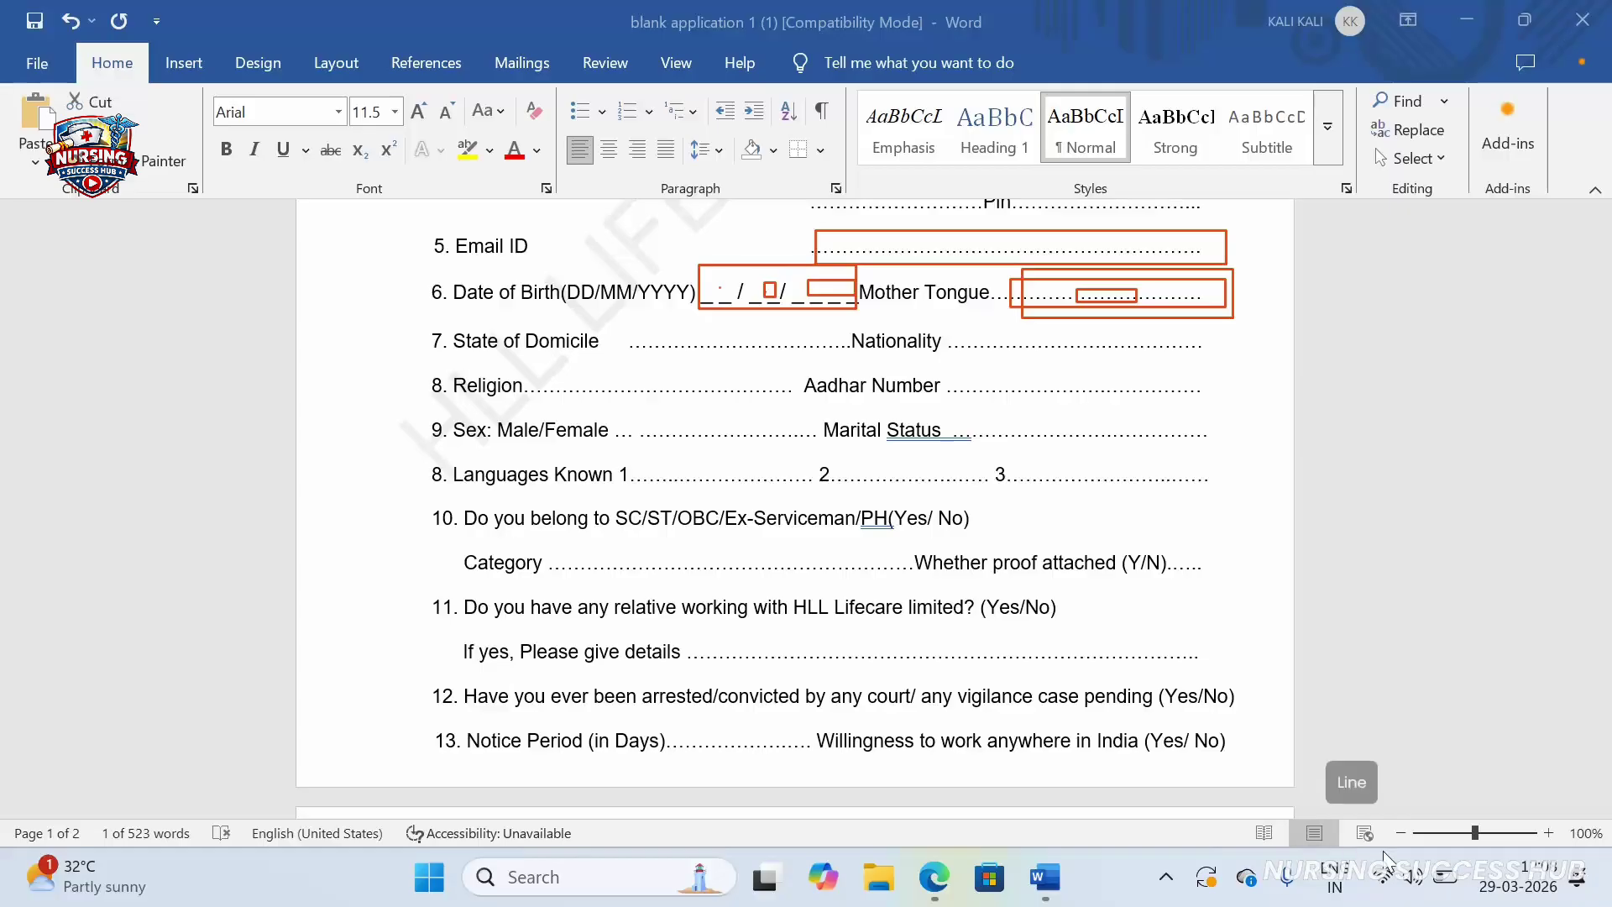
{"action": "left_click", "coordinate": [1414, 782]}
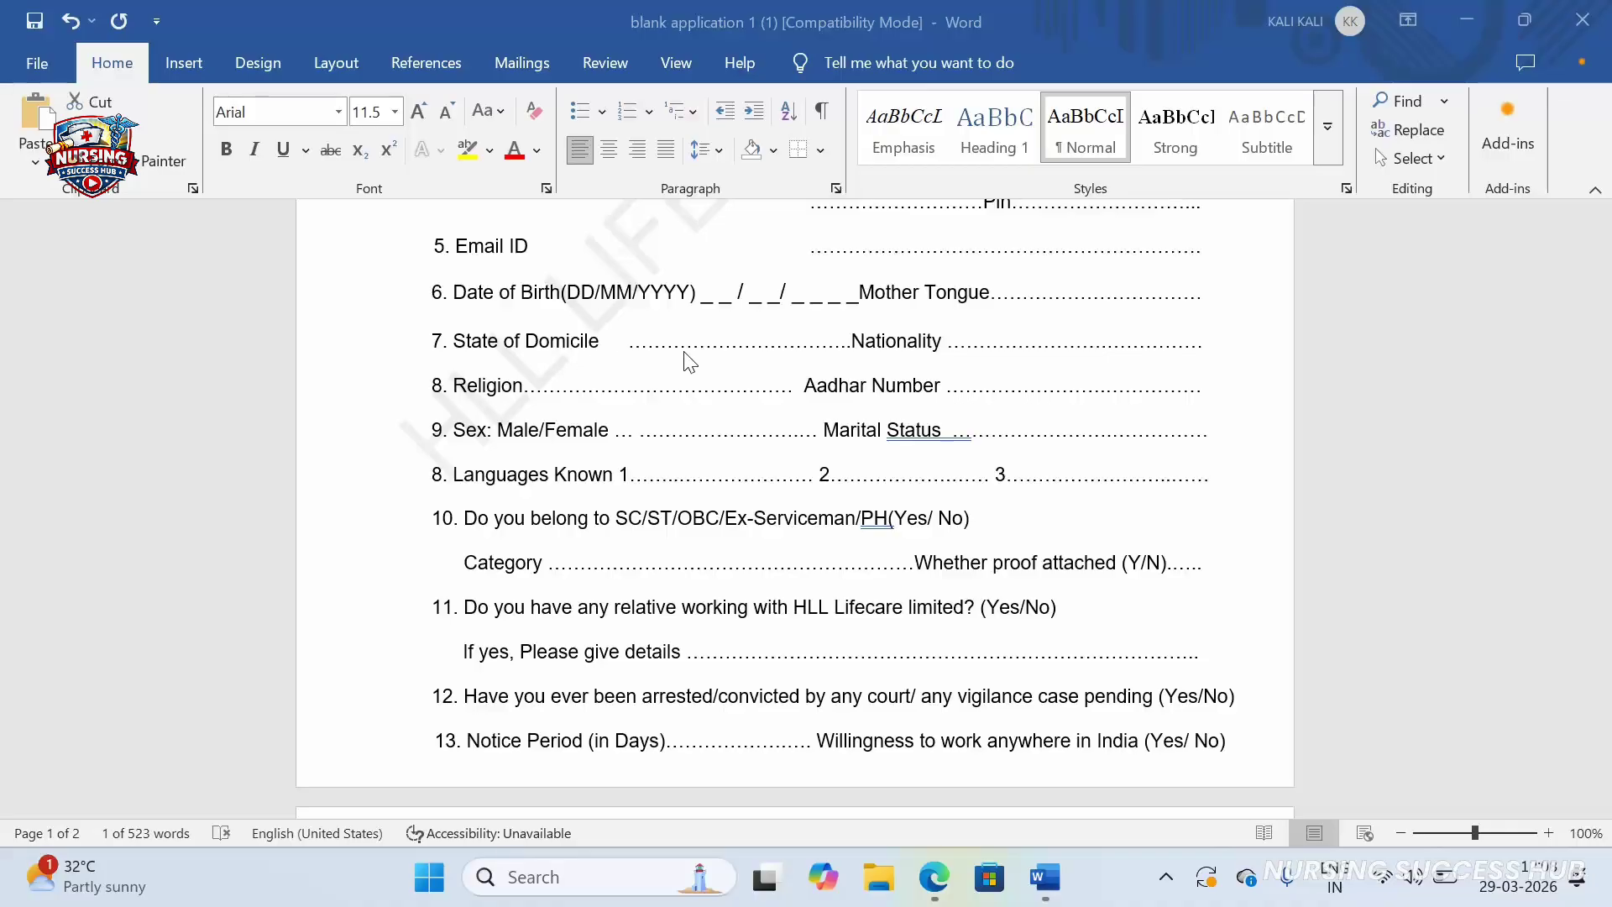
Review the State of Domicile, Nationality, Religion and Aadhar Number fields of the form
{"action": "left_click_drag", "start_coordinate": [629, 325], "coordinate": [843, 353]}
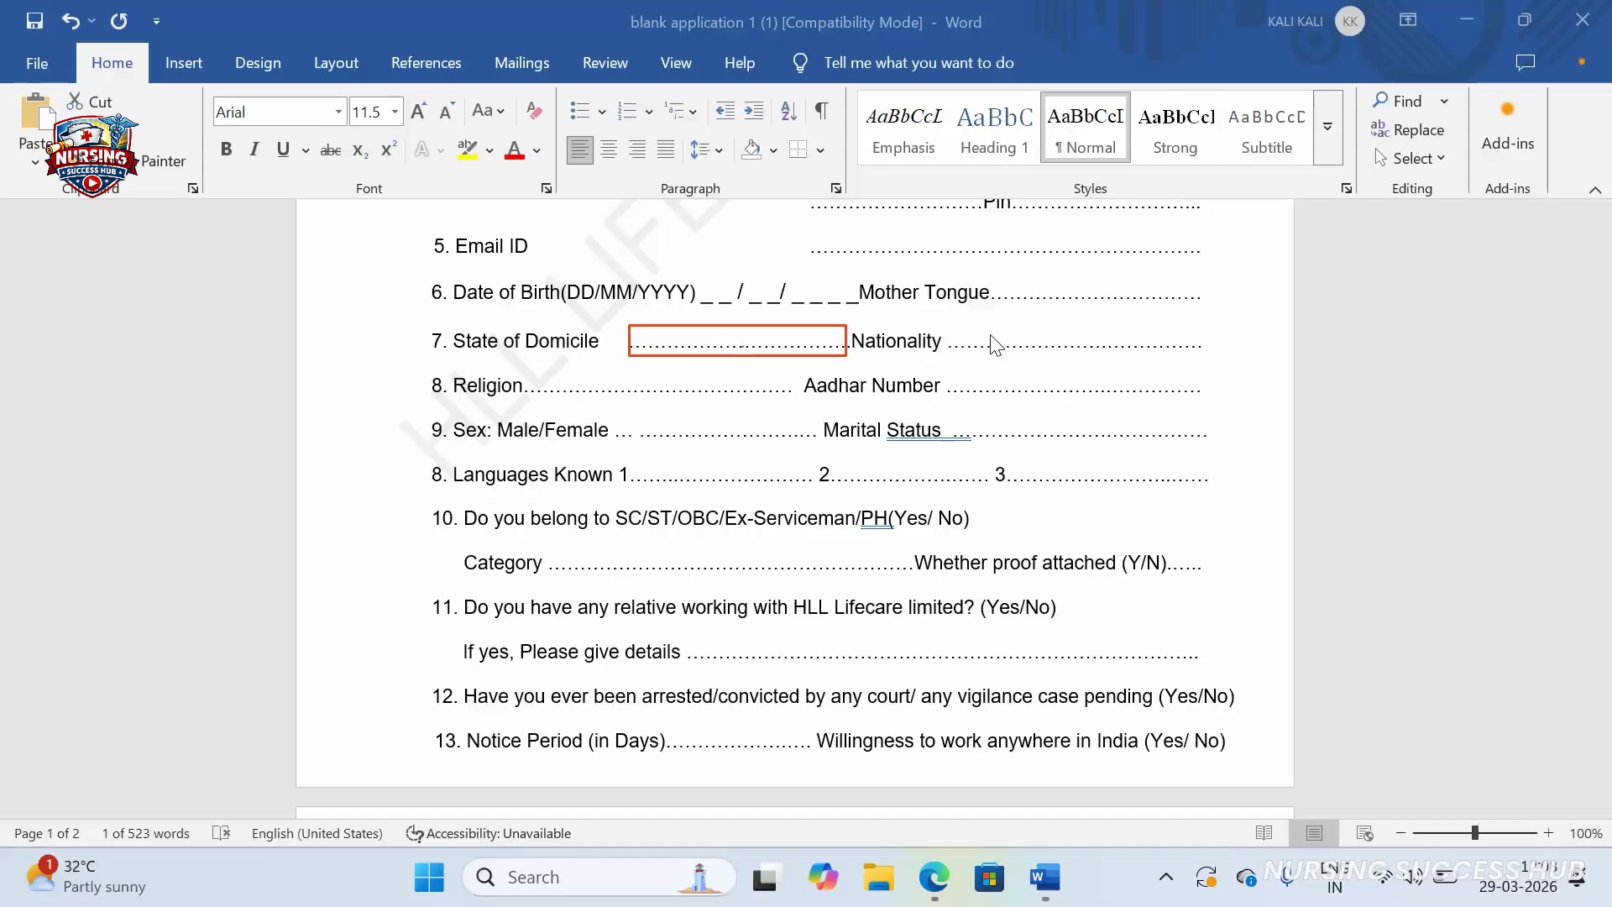
{"action": "left_click_drag", "start_coordinate": [957, 328], "coordinate": [1210, 361]}
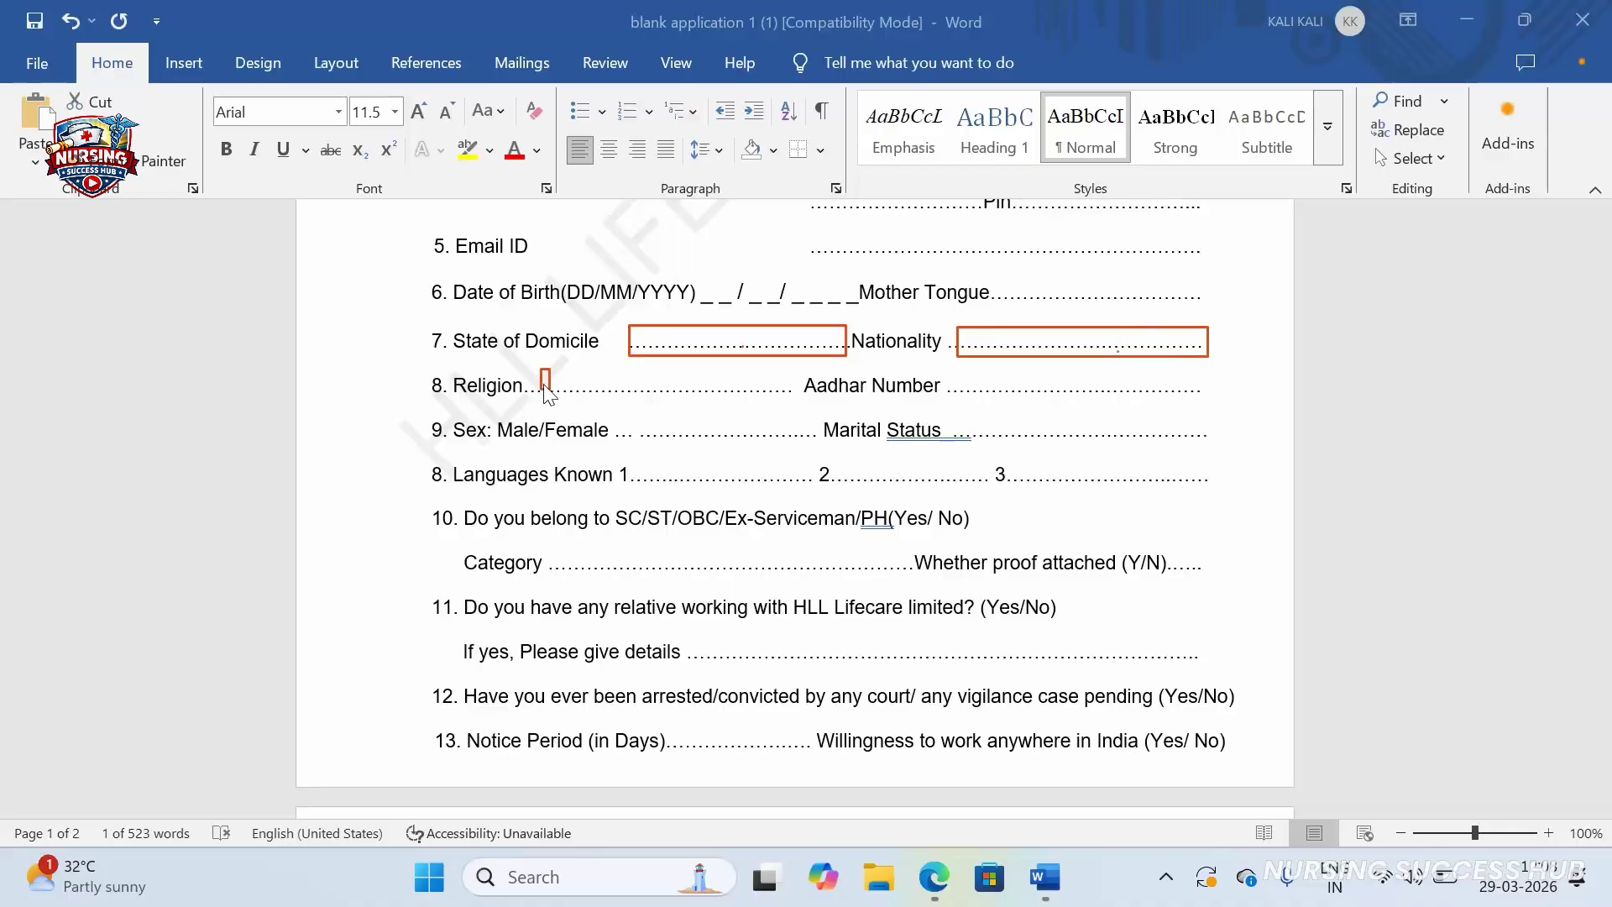
{"action": "left_click_drag", "start_coordinate": [540, 368], "coordinate": [766, 391]}
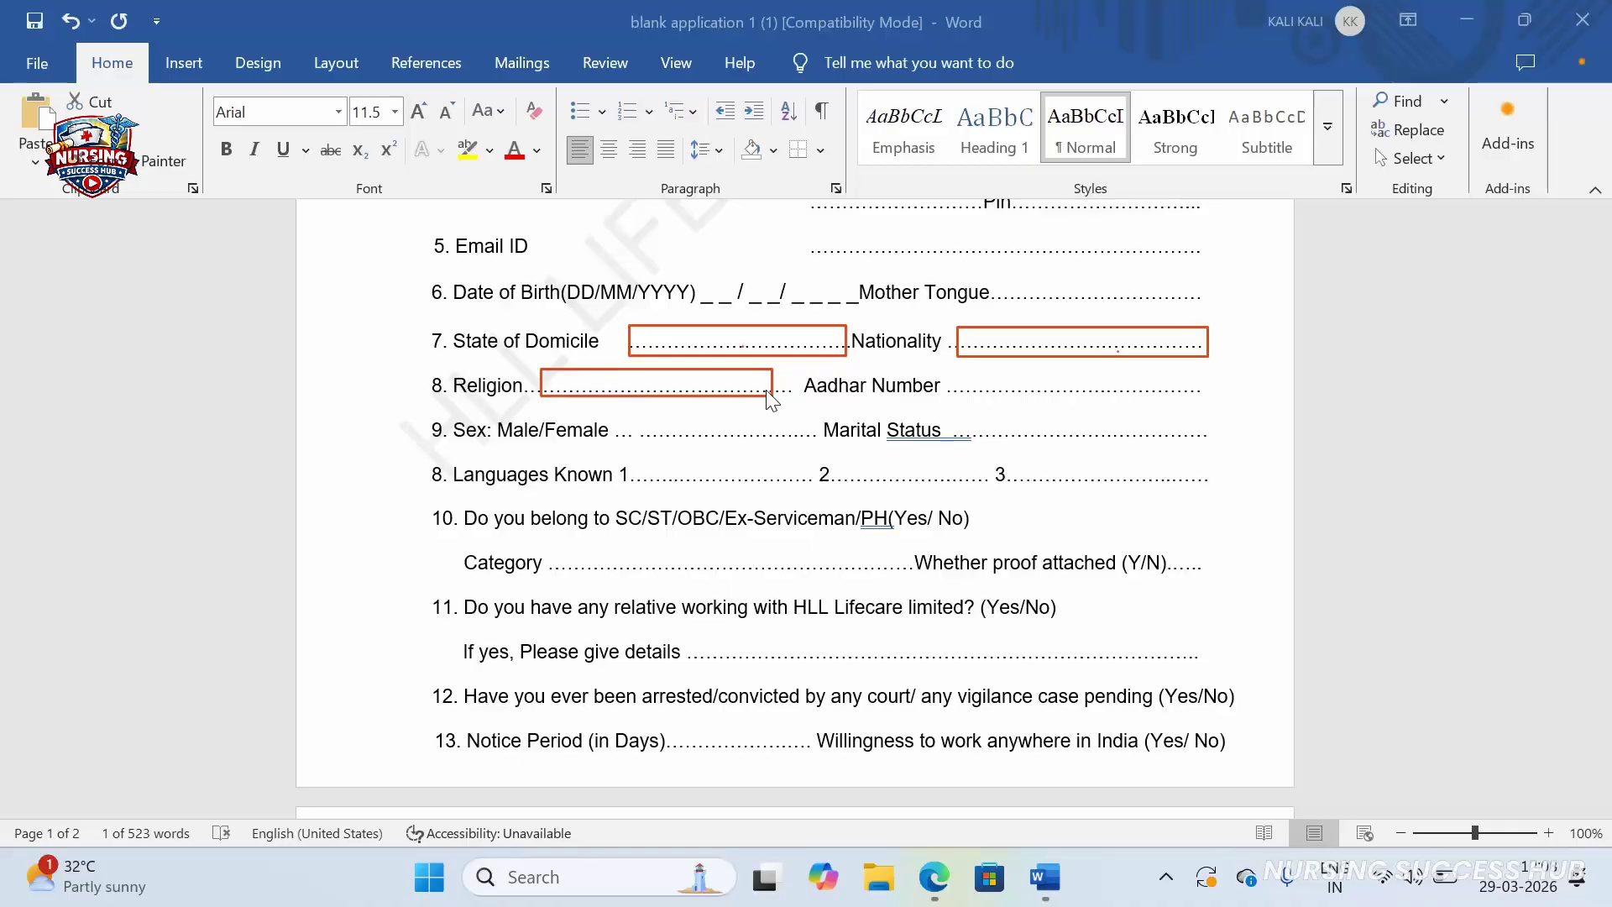
{"action": "left_click", "coordinate": [710, 389]}
{"action": "left_click_drag", "start_coordinate": [618, 378], "coordinate": [716, 401]}
{"action": "left_click_drag", "start_coordinate": [962, 376], "coordinate": [1203, 391]}
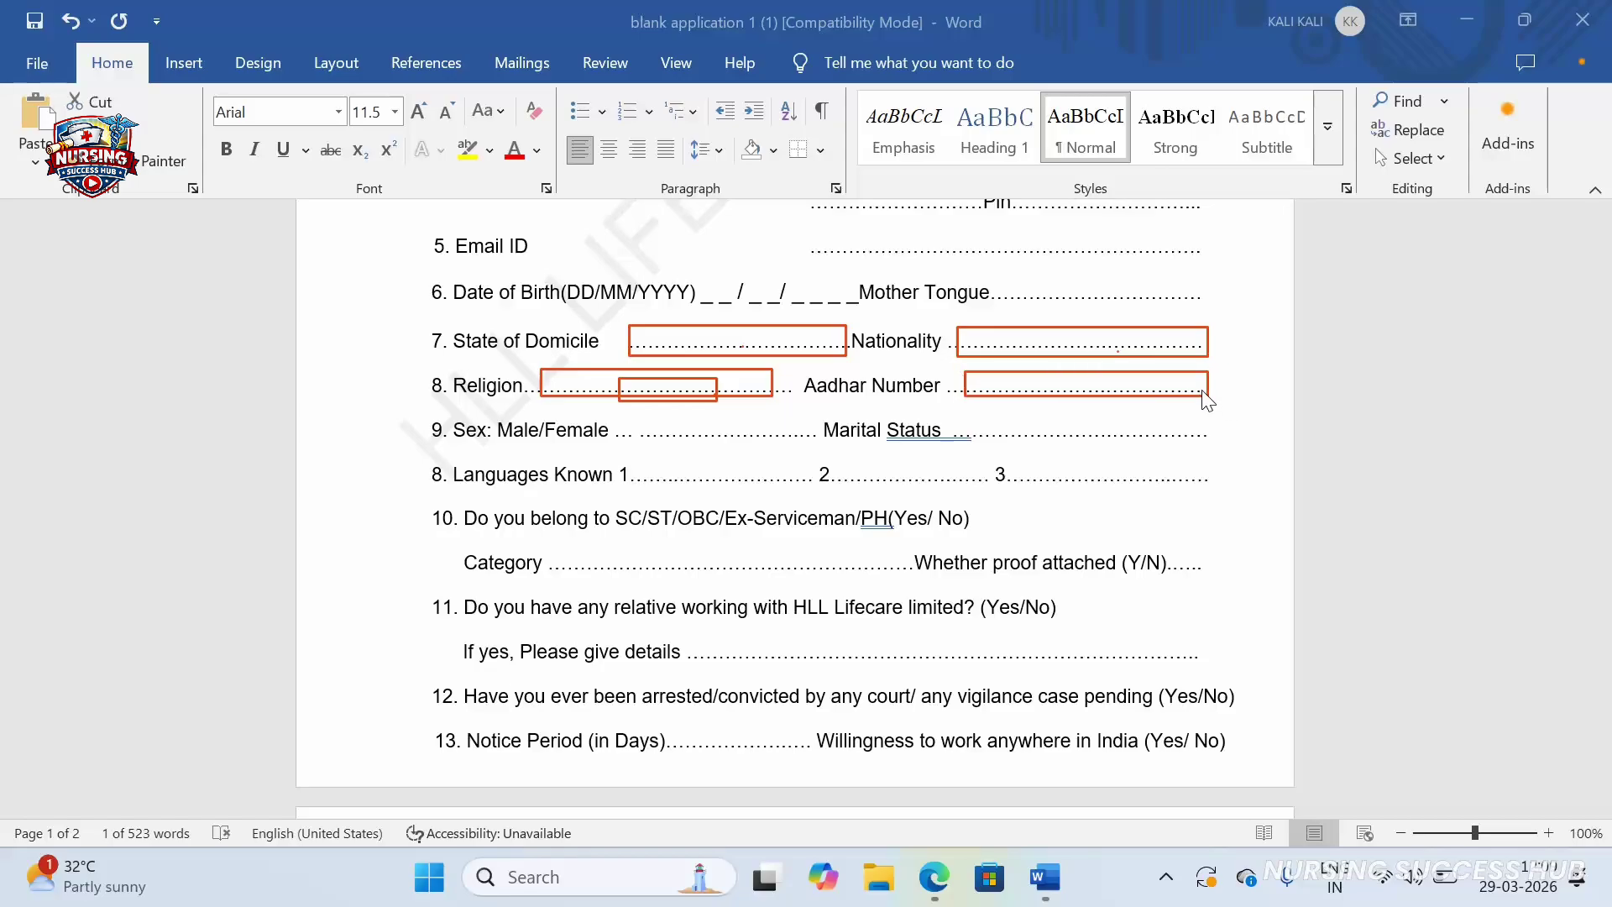
{"action": "left_click", "coordinate": [1103, 392]}
Review the Sex, Marital Status and three Languages Known blanks, plus the SC/ST/OBC/Ex-Serviceman/PH question and its Category line
{"action": "mouse_move", "coordinate": [629, 415]}
{"action": "left_mouse_down"}
{"action": "mouse_move", "coordinate": [634, 435]}
{"action": "mouse_move", "coordinate": [805, 438]}
{"action": "left_mouse_up"}
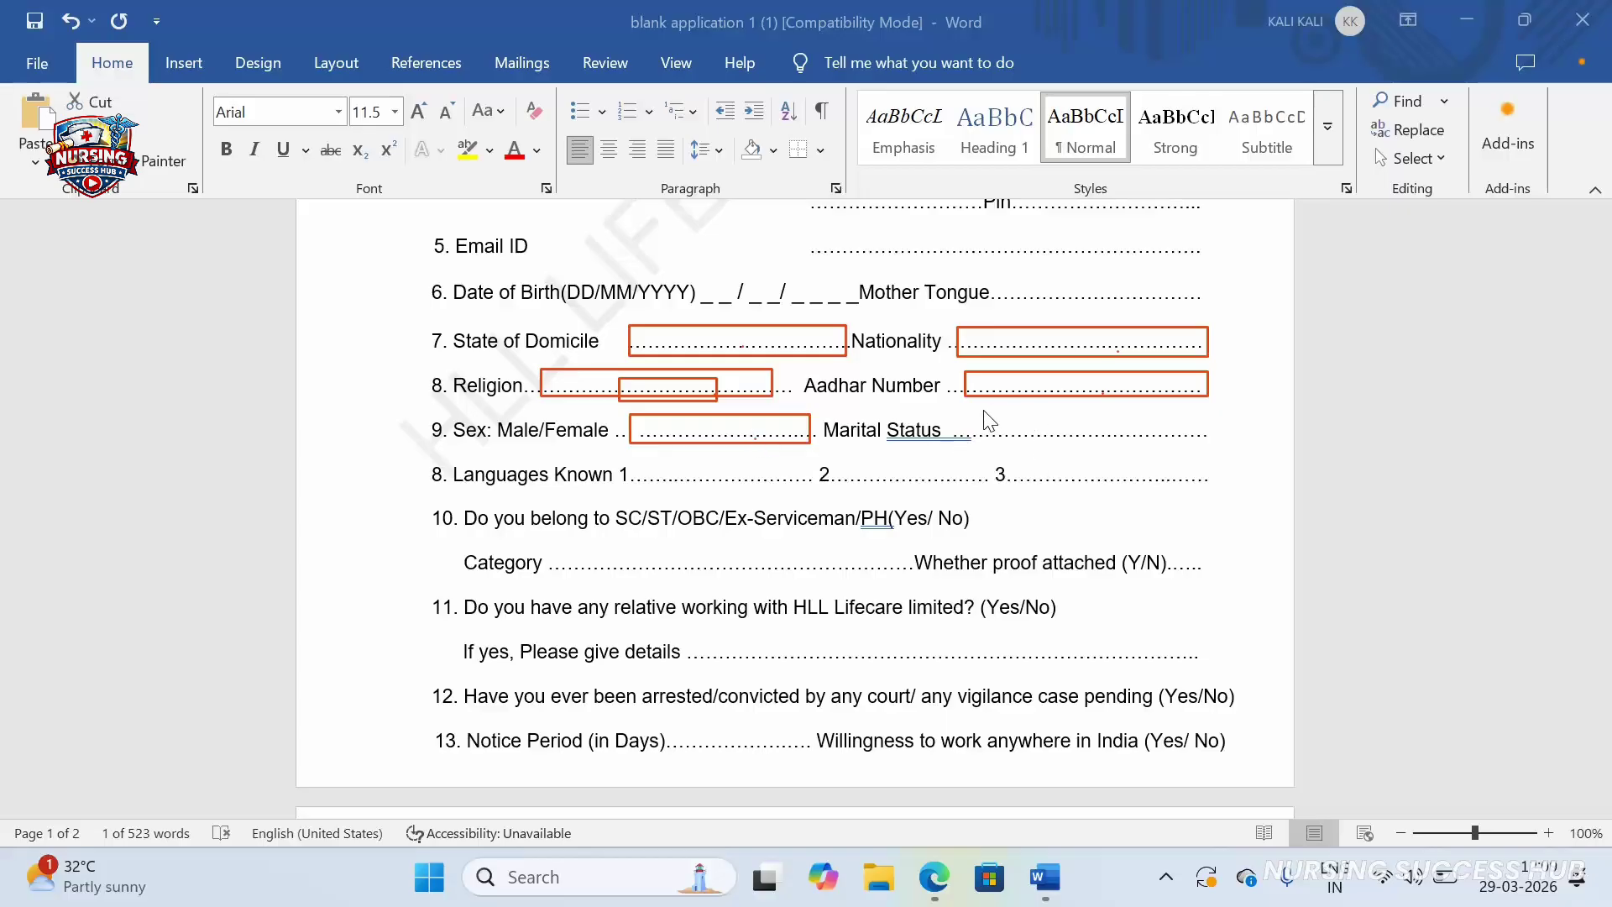
{"action": "left_click_drag", "start_coordinate": [978, 415], "coordinate": [1195, 446]}
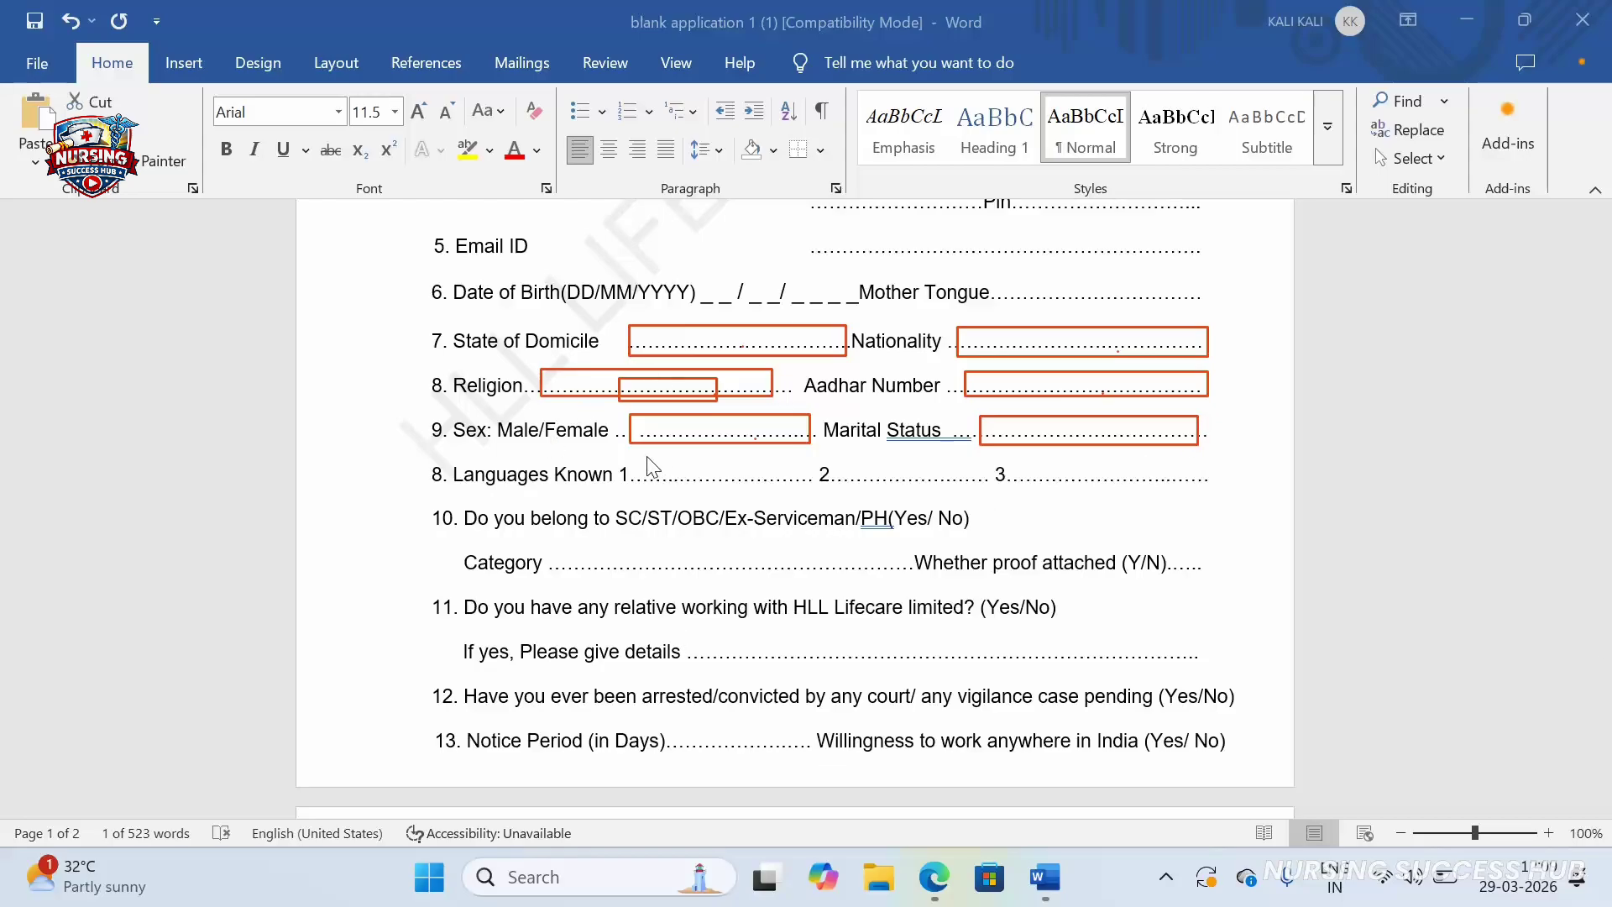
{"action": "left_click_drag", "start_coordinate": [651, 460], "coordinate": [798, 483]}
{"action": "left_click_drag", "start_coordinate": [846, 458], "coordinate": [1196, 491]}
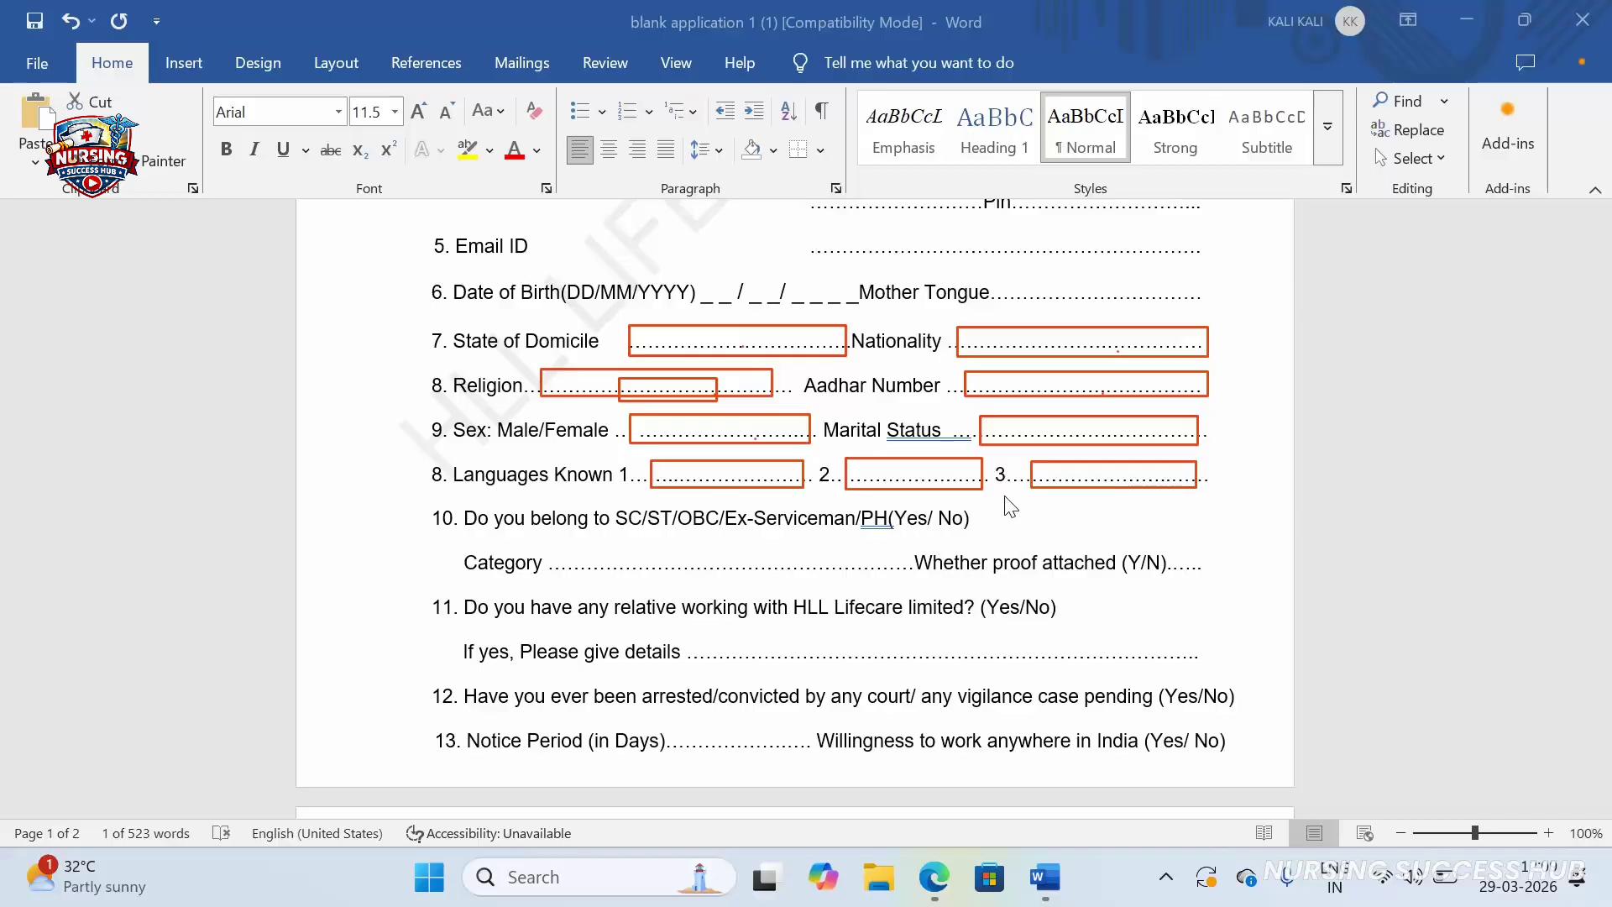
{"action": "mouse_move", "coordinate": [999, 502]}
{"action": "left_mouse_down"}
{"action": "mouse_move", "coordinate": [1217, 533]}
{"action": "mouse_move", "coordinate": [1209, 557]}
{"action": "mouse_move", "coordinate": [1200, 533]}
{"action": "left_mouse_up"}
{"action": "left_click_drag", "start_coordinate": [1066, 518], "coordinate": [1118, 520]}
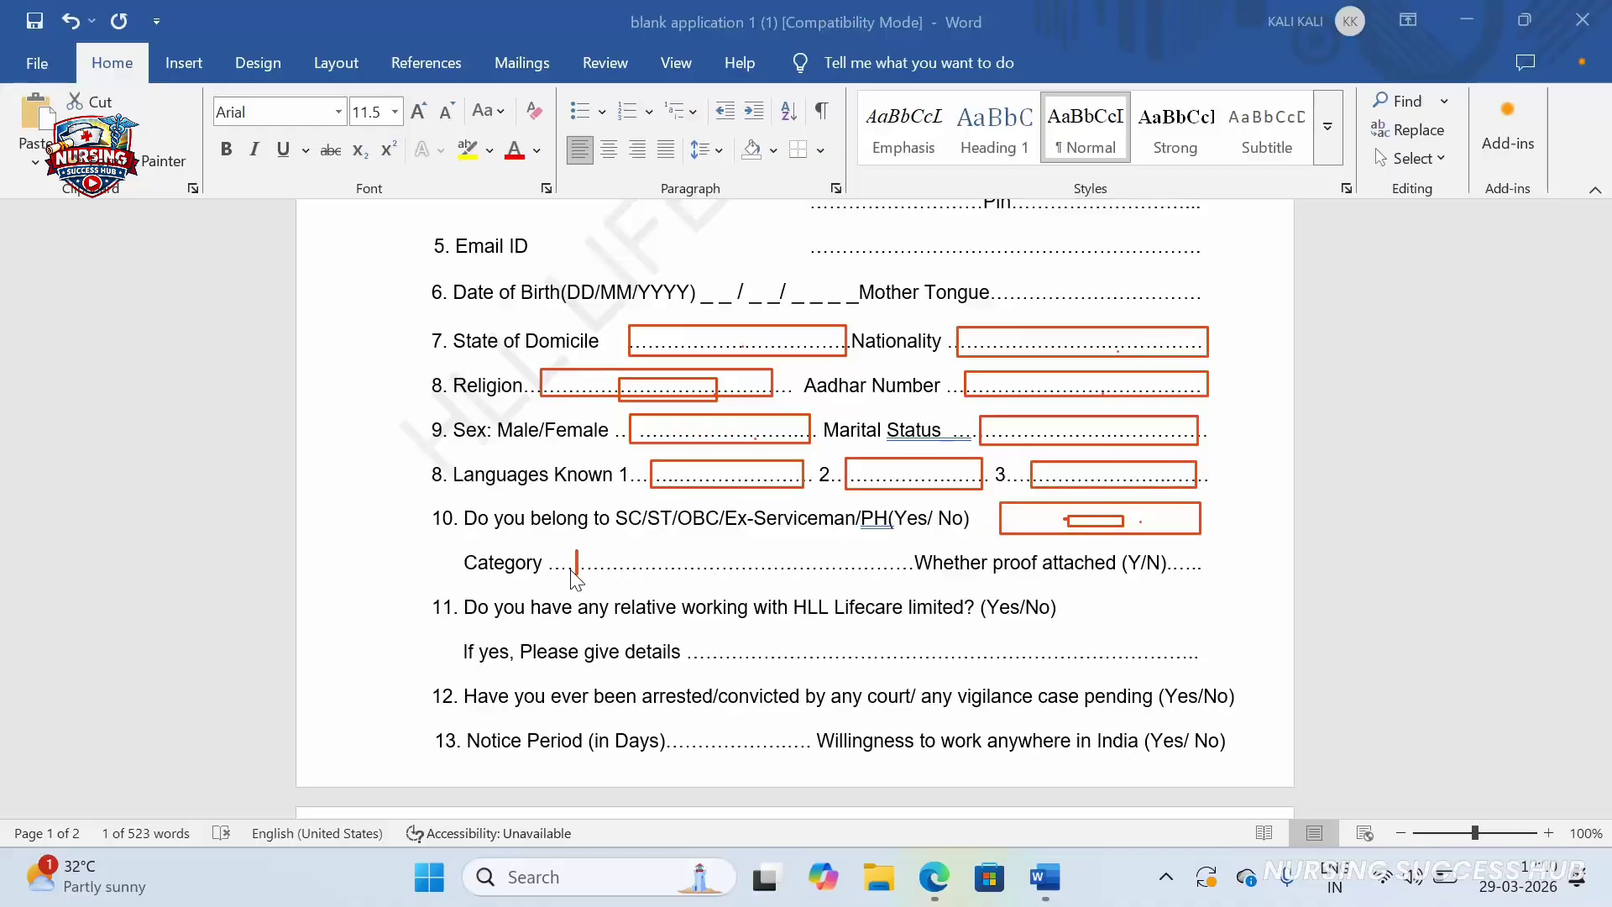
{"action": "left_click_drag", "start_coordinate": [577, 550], "coordinate": [855, 578]}
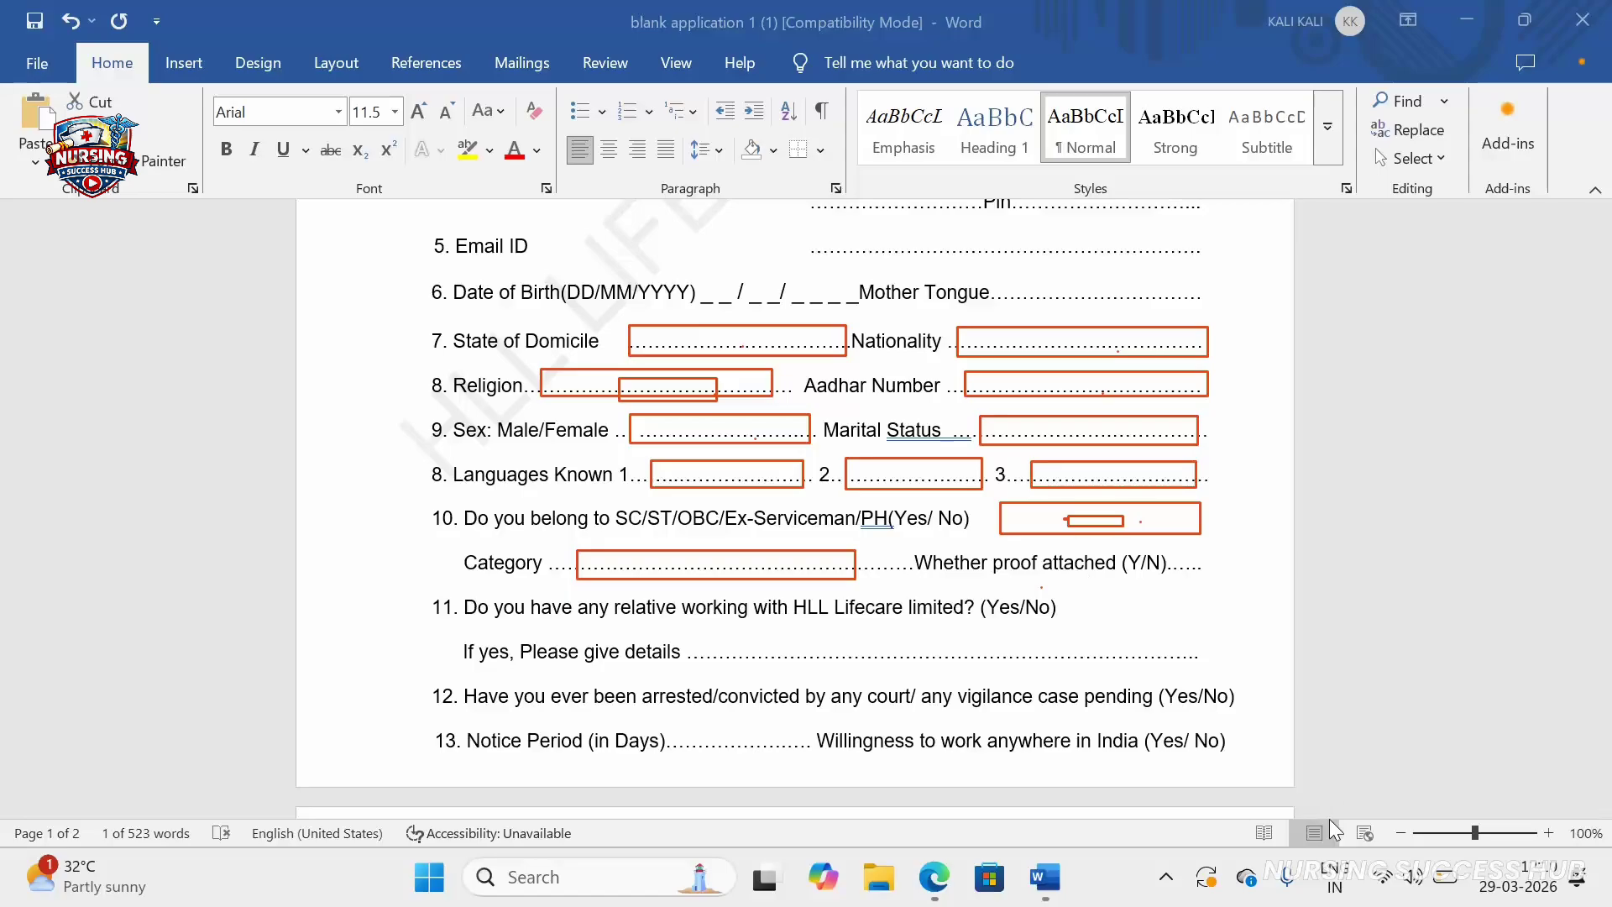
{"action": "left_click", "coordinate": [1432, 843]}
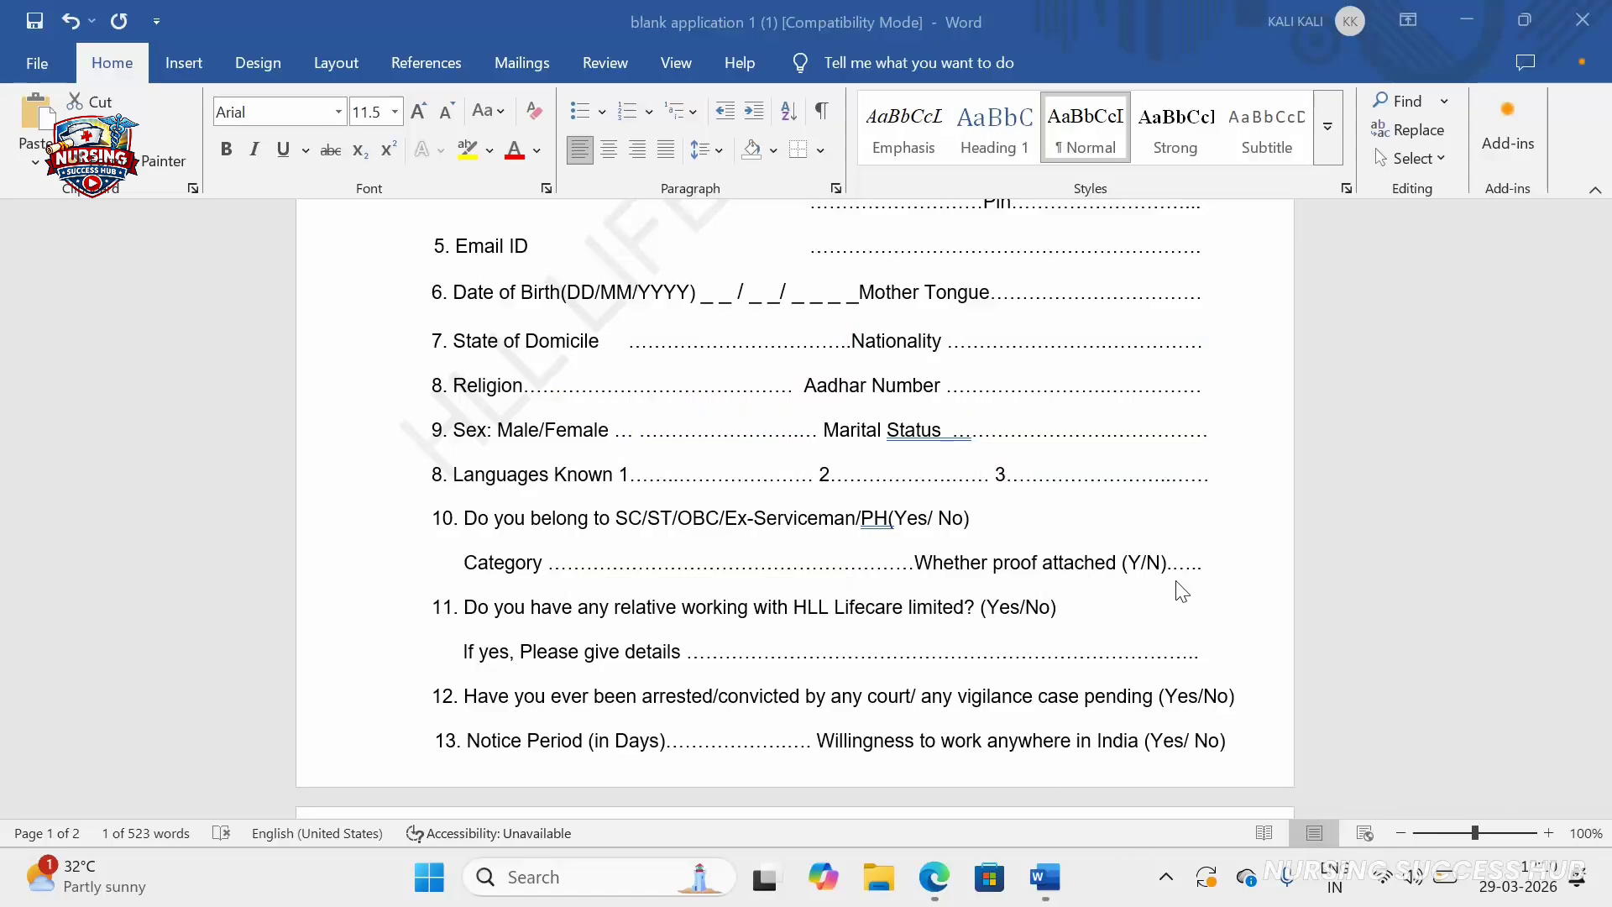
Review the proof-attached blank and the questions on relatives working with HLL Lifecare and on arrests or pending vigilance cases
{"action": "mouse_move", "coordinate": [1173, 545]}
{"action": "left_mouse_down"}
{"action": "mouse_move", "coordinate": [1179, 578]}
{"action": "mouse_move", "coordinate": [1246, 589]}
{"action": "mouse_move", "coordinate": [1199, 561]}
{"action": "left_mouse_up"}
{"action": "mouse_move", "coordinate": [419, 598]}
{"action": "left_mouse_down"}
{"action": "mouse_move", "coordinate": [798, 669]}
{"action": "mouse_move", "coordinate": [1069, 661]}
{"action": "mouse_move", "coordinate": [1243, 631]}
{"action": "left_mouse_up"}
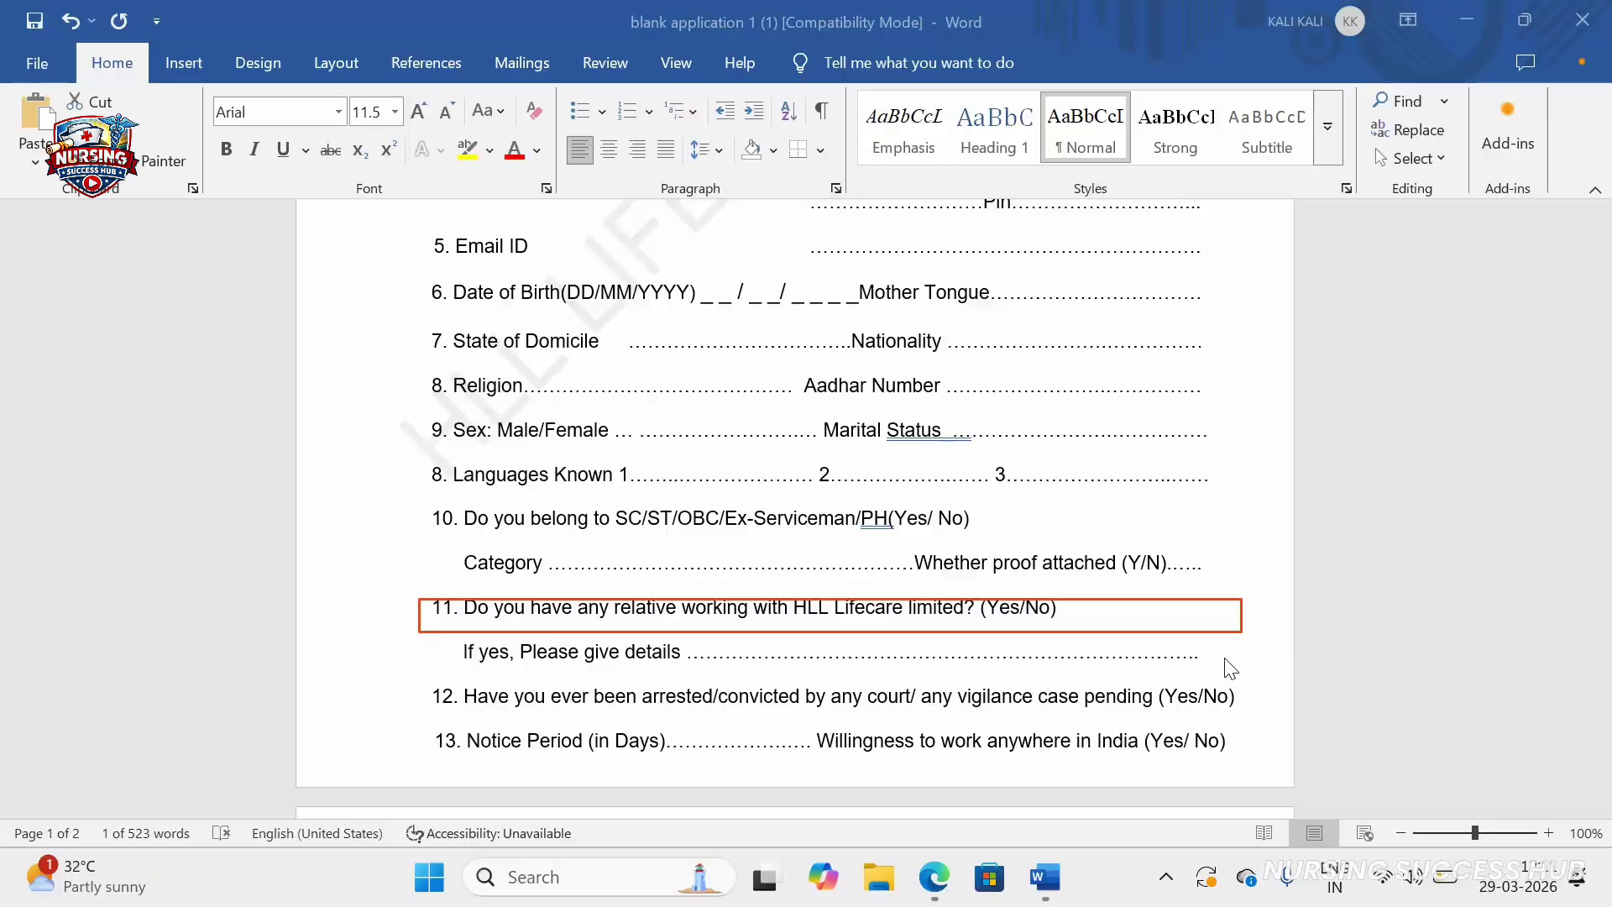
{"action": "left_click", "coordinate": [1418, 851]}
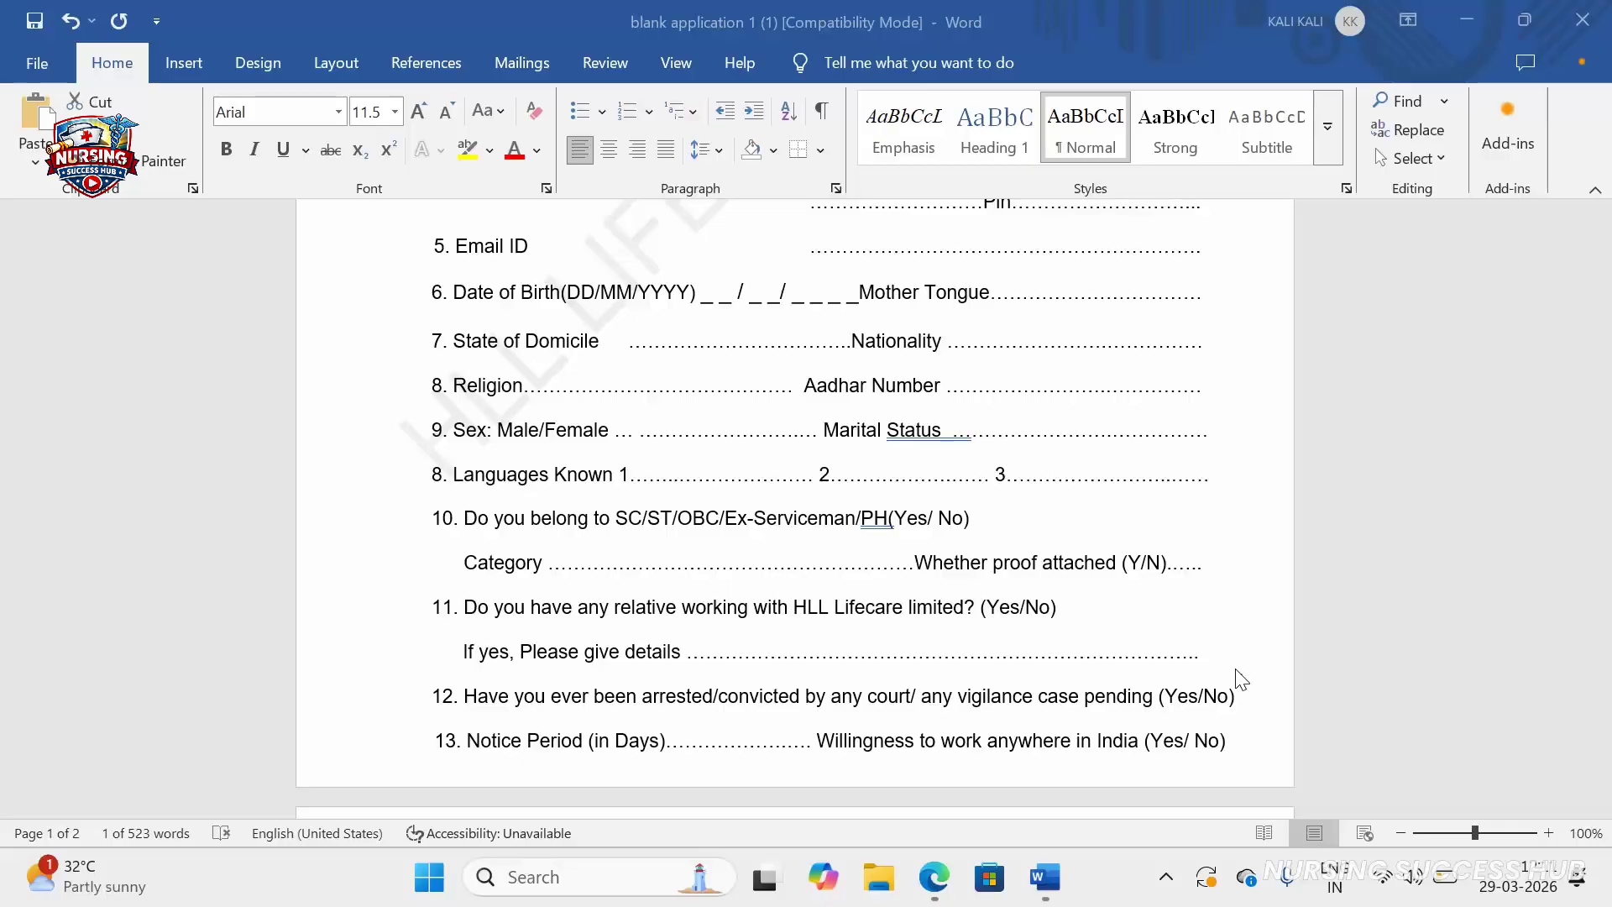
{"action": "left_click_drag", "start_coordinate": [1241, 674], "coordinate": [1315, 712]}
{"action": "left_click", "coordinate": [1412, 862]}
Review item 13, covering the Notice Period in days and the willingness to work anywhere in India
{"action": "mouse_move", "coordinate": [402, 724]}
{"action": "left_mouse_down"}
{"action": "mouse_move", "coordinate": [422, 746]}
{"action": "mouse_move", "coordinate": [509, 728]}
{"action": "left_mouse_up"}
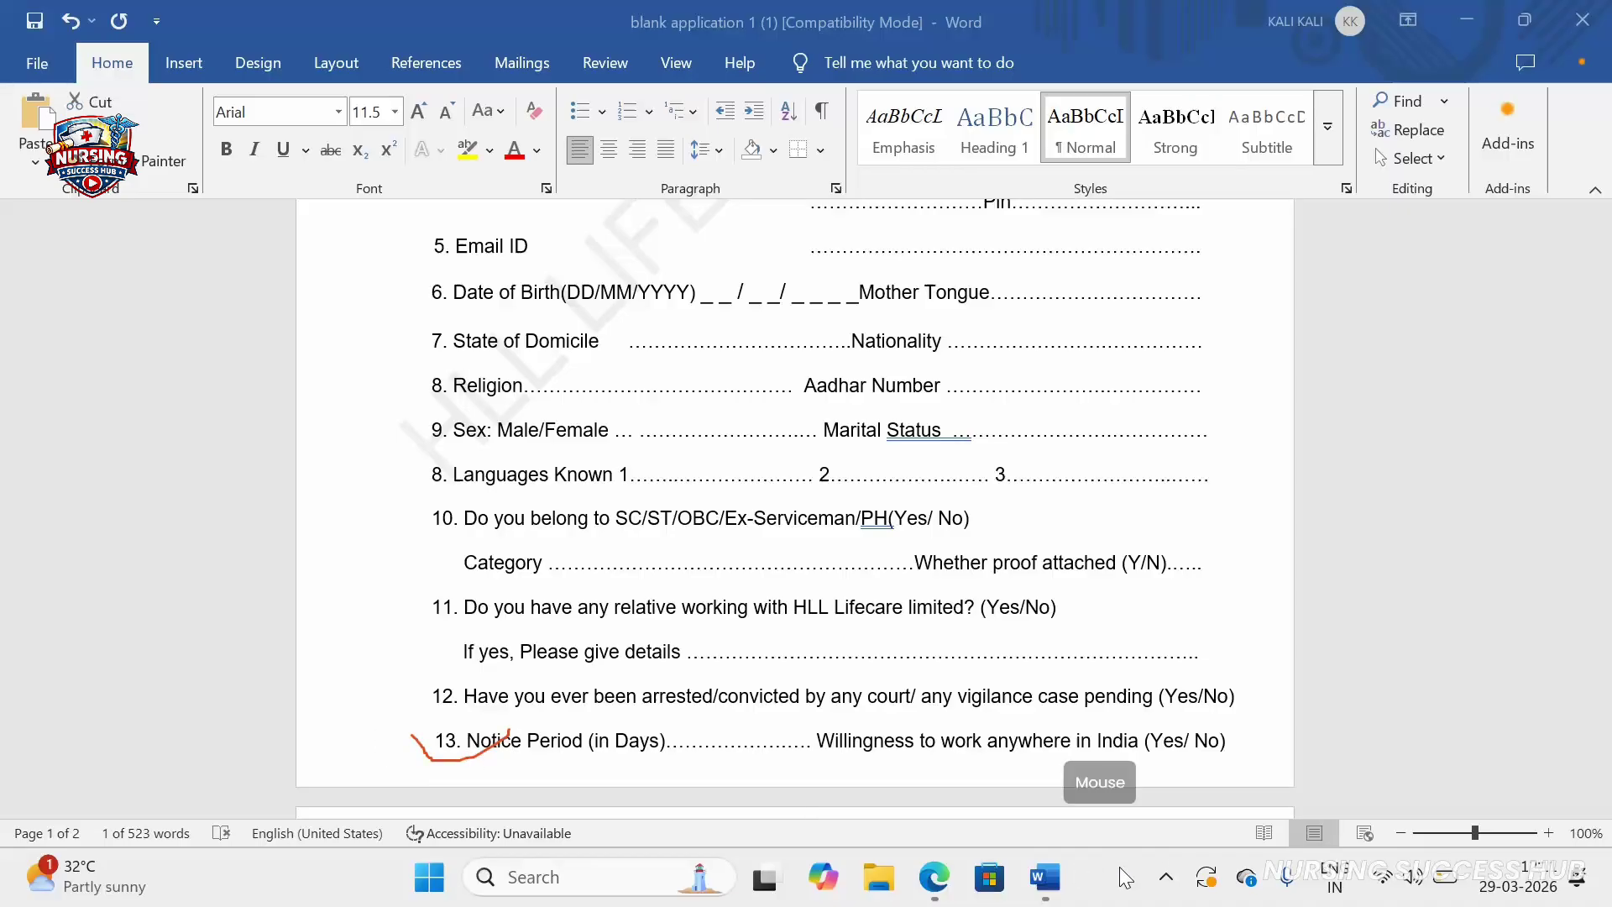
{"action": "left_click", "coordinate": [1406, 851]}
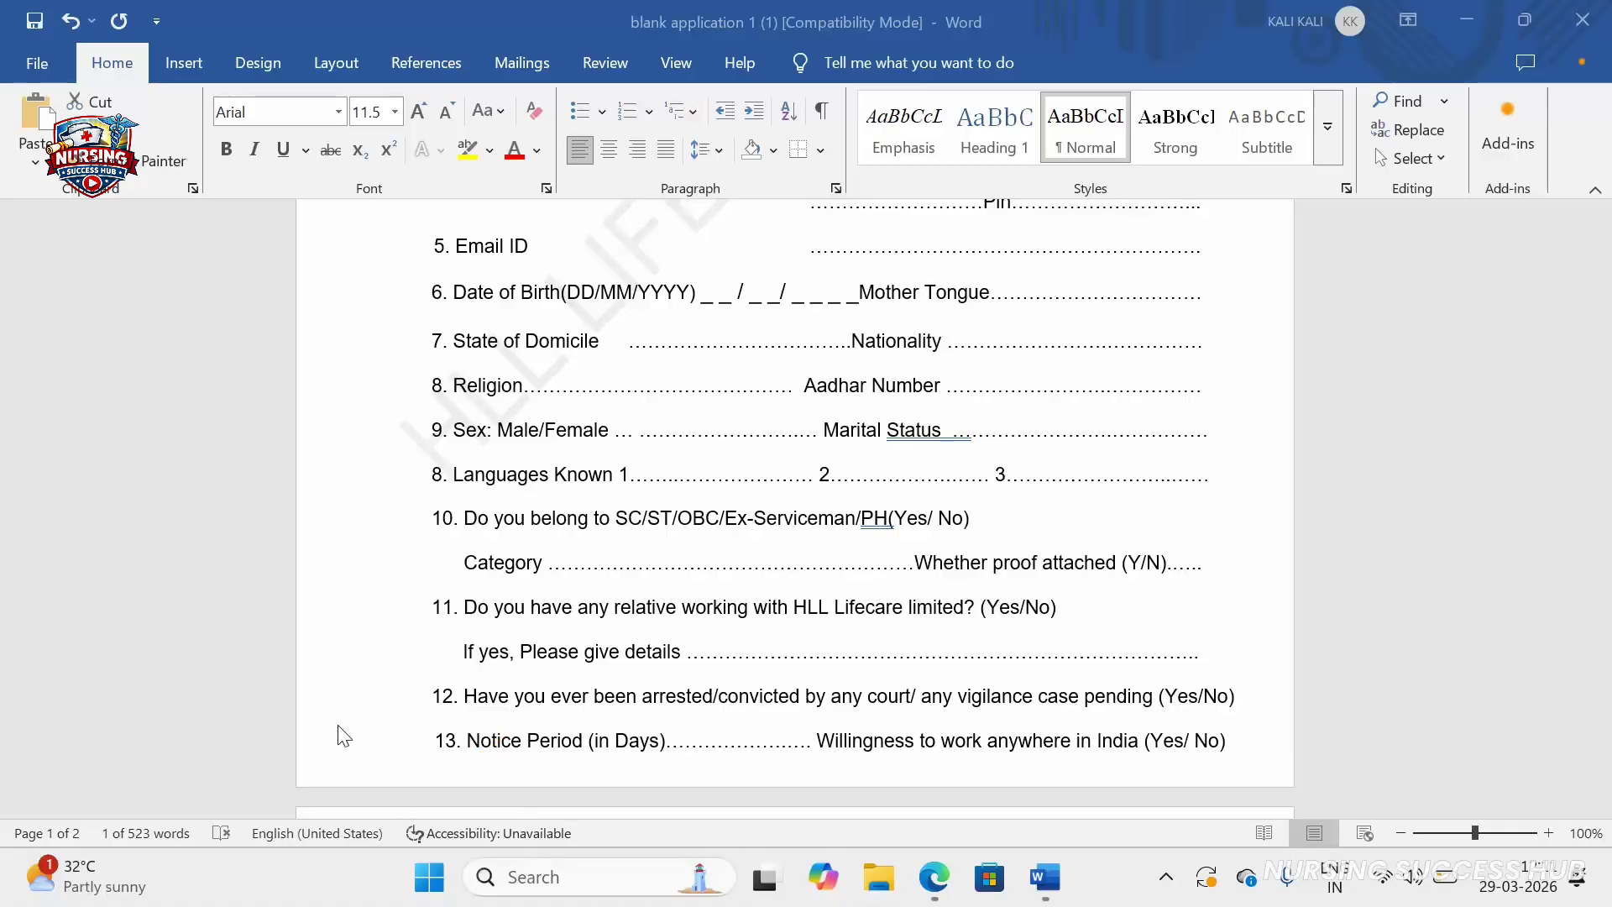
{"action": "left_click_drag", "start_coordinate": [378, 716], "coordinate": [443, 759]}
{"action": "left_click_drag", "start_coordinate": [692, 725], "coordinate": [741, 753]}
{"action": "left_click_drag", "start_coordinate": [820, 747], "coordinate": [859, 760]}
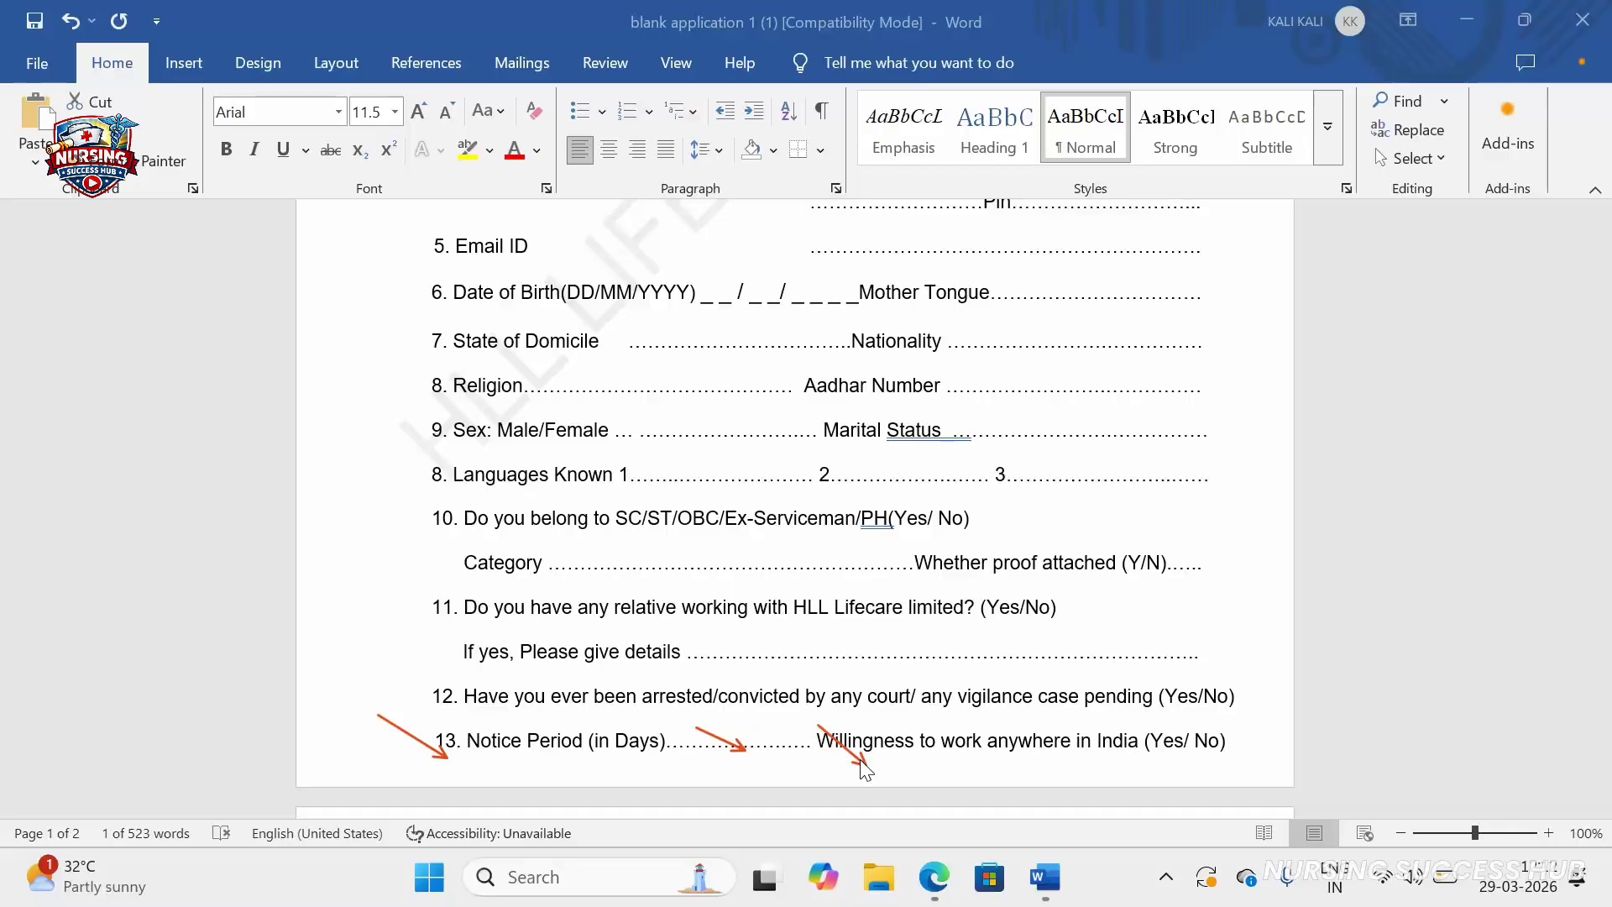
{"action": "left_click", "coordinate": [1455, 848]}
{"action": "left_click", "coordinate": [1418, 842]}
{"action": "mouse_move", "coordinate": [814, 727]}
{"action": "left_mouse_down"}
{"action": "mouse_move", "coordinate": [1140, 752]}
{"action": "mouse_move", "coordinate": [1215, 726]}
{"action": "left_mouse_up"}
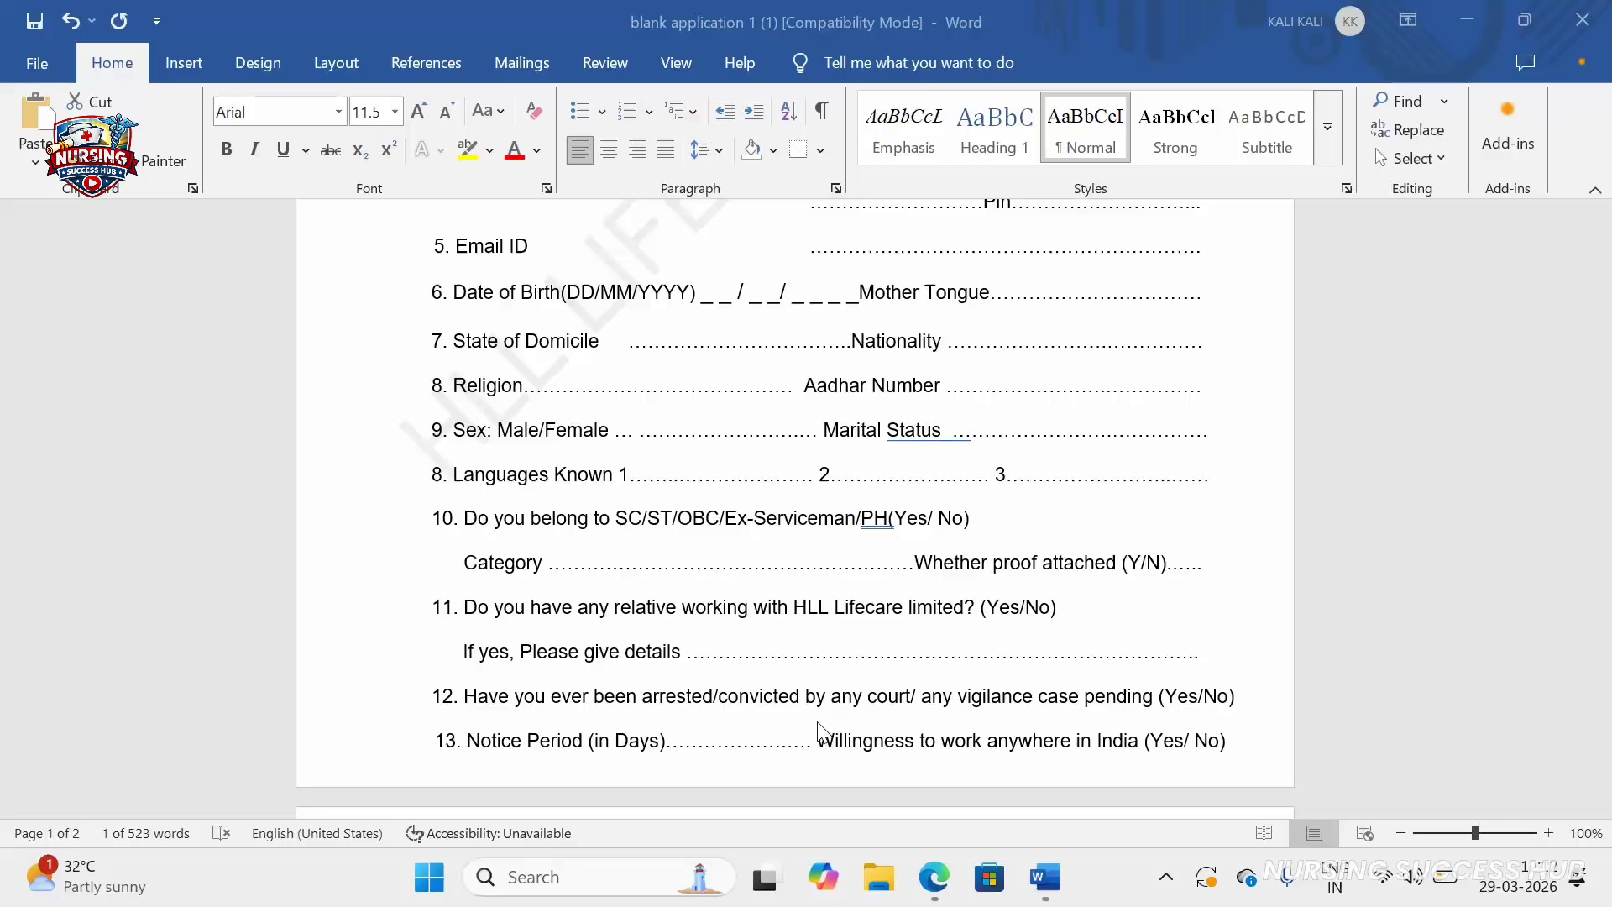
{"action": "left_click_drag", "start_coordinate": [820, 730], "coordinate": [1217, 728]}
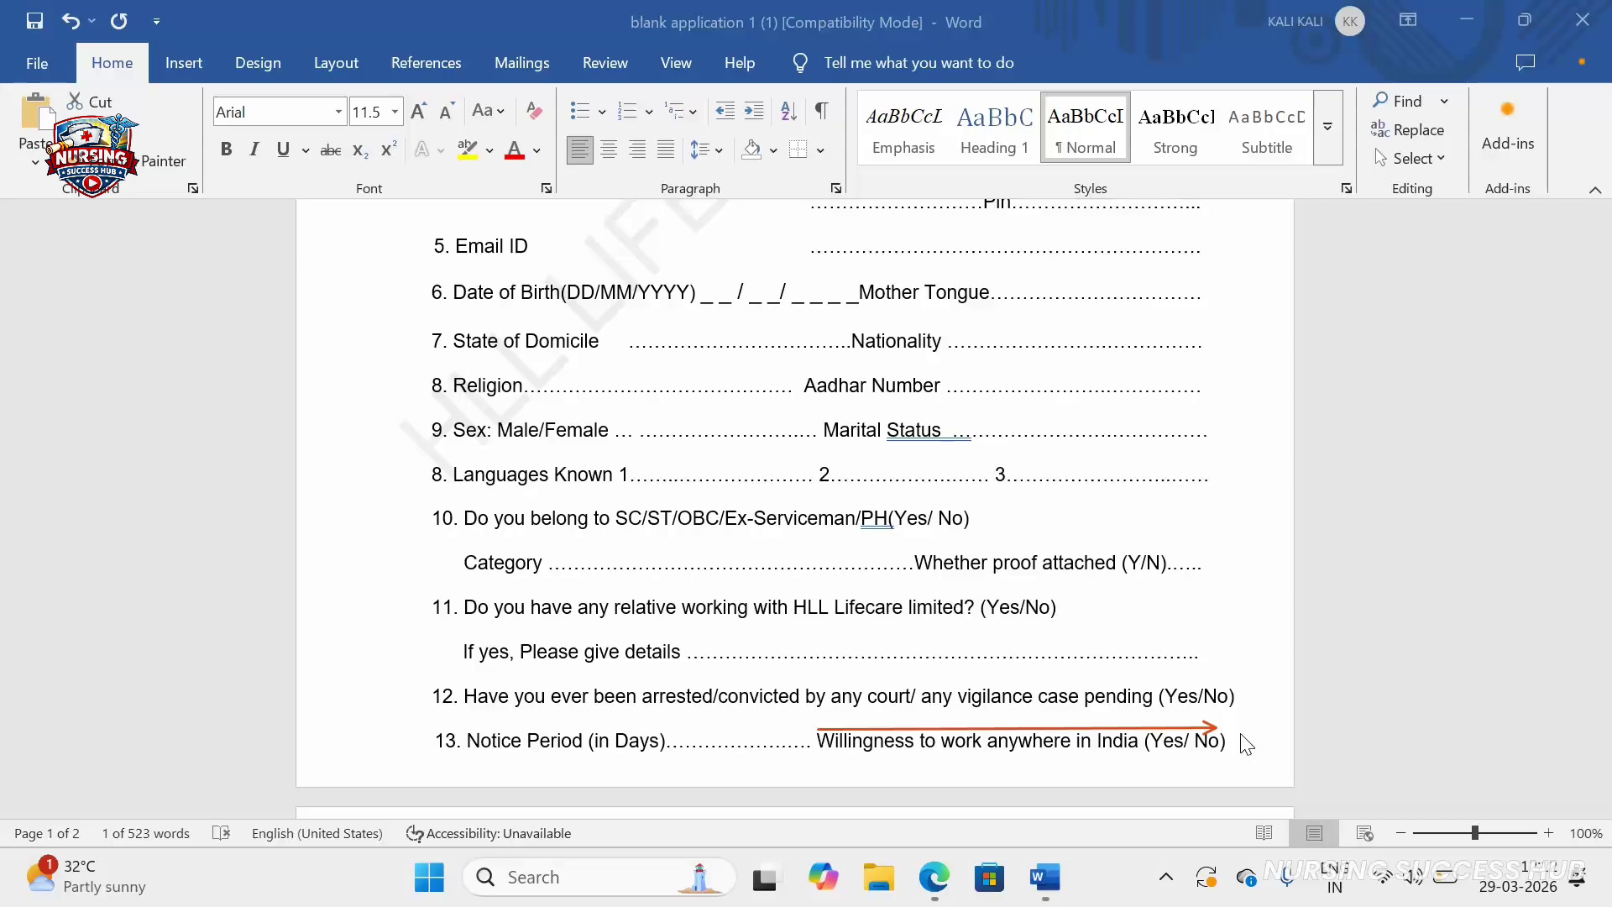
{"action": "left_click", "coordinate": [1414, 783]}
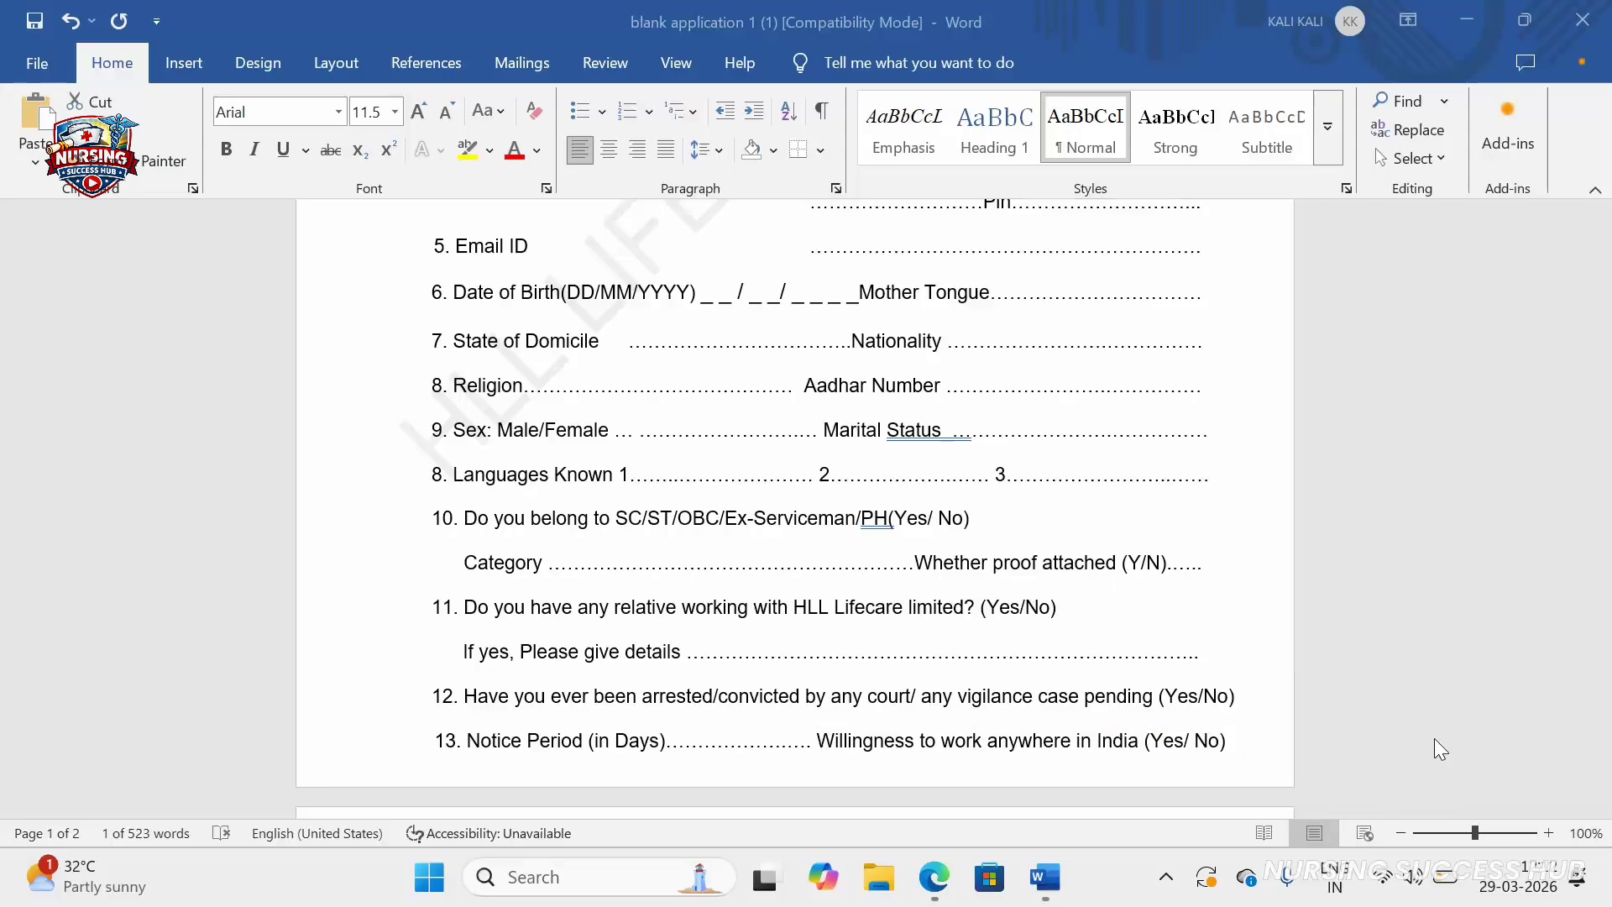
Enter 10TH PASS in the Qualification cell of the 10th row in the Educational Qualification table
{"action": "scroll", "coordinate": [1120, 571], "scroll_direction": "down", "scroll_amount": 5}
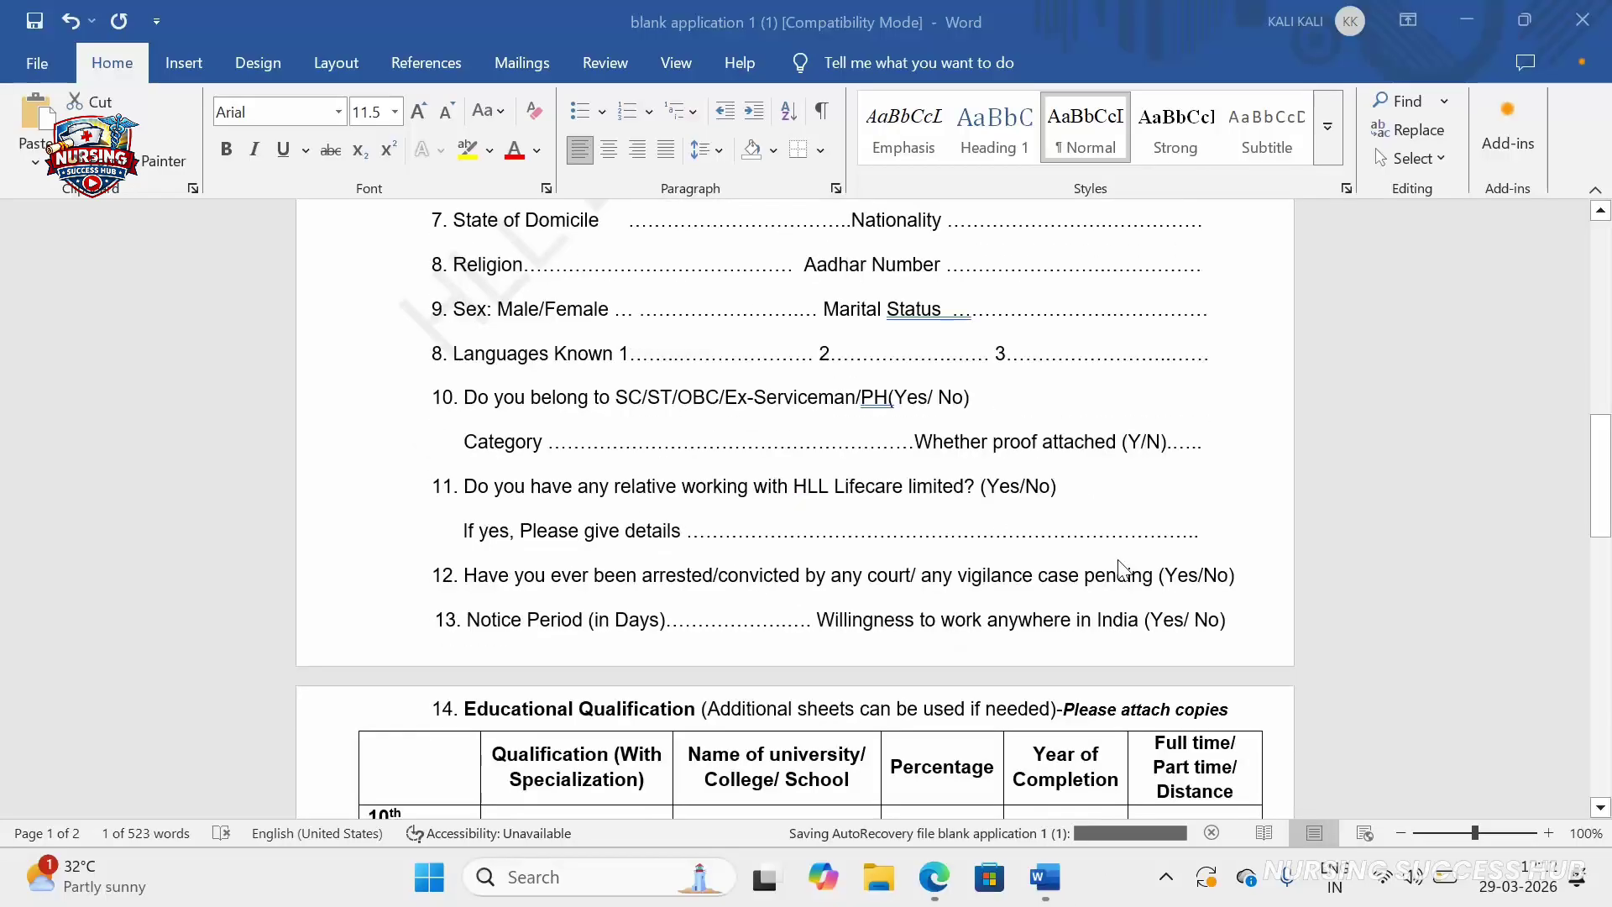
{"action": "scroll", "coordinate": [1122, 571], "scroll_direction": "down", "scroll_amount": 1}
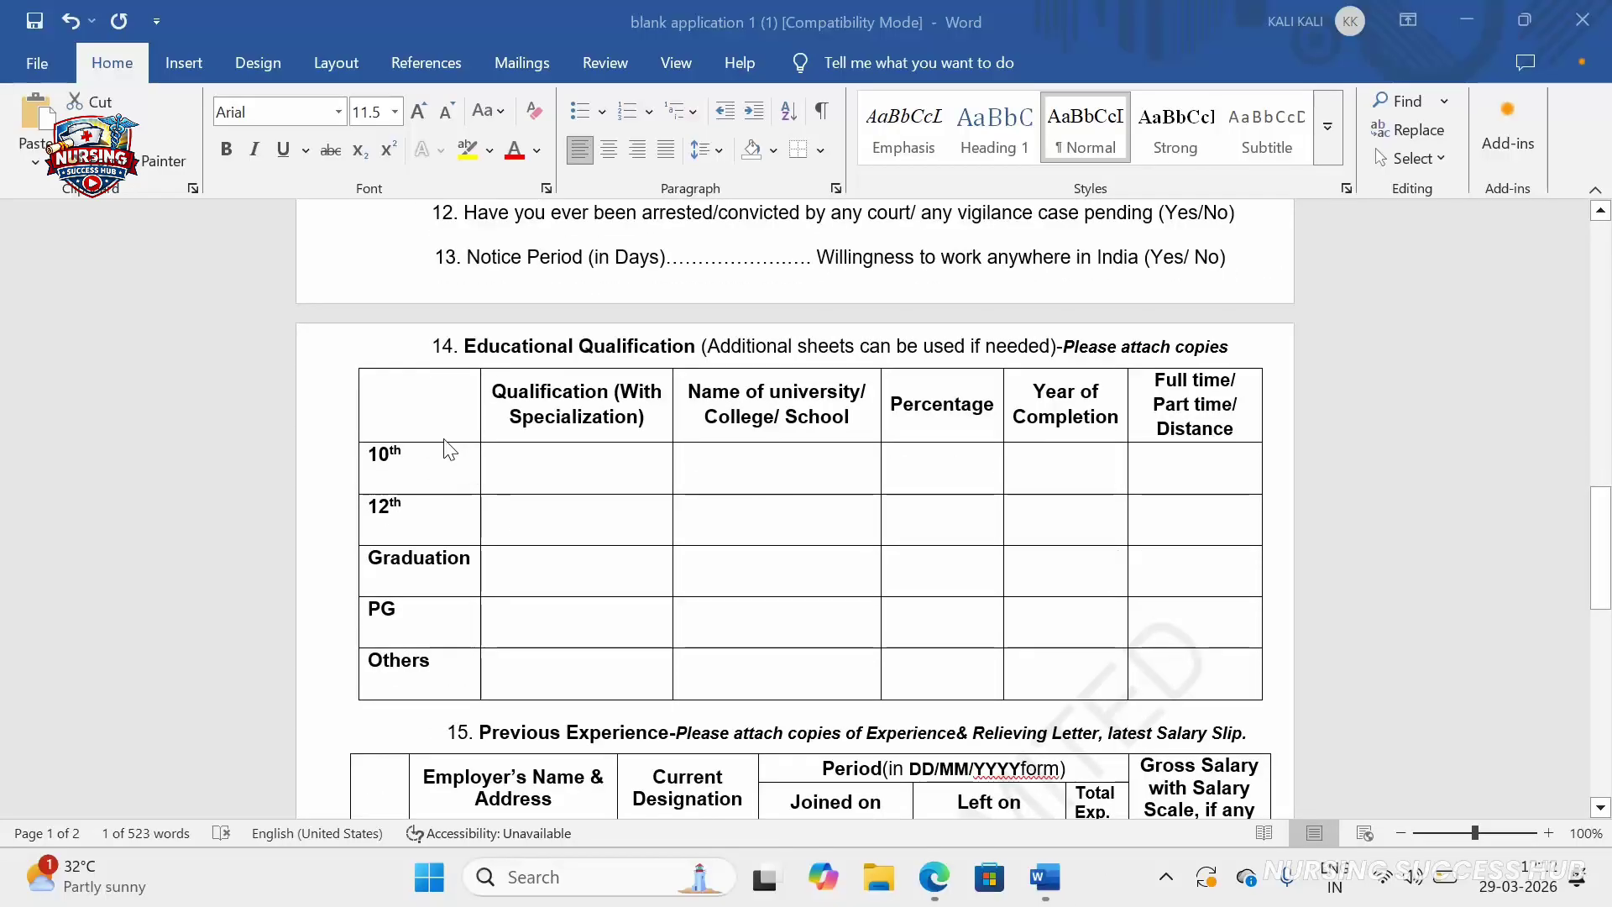
{"action": "scroll", "coordinate": [758, 379], "scroll_direction": "down", "scroll_amount": 2}
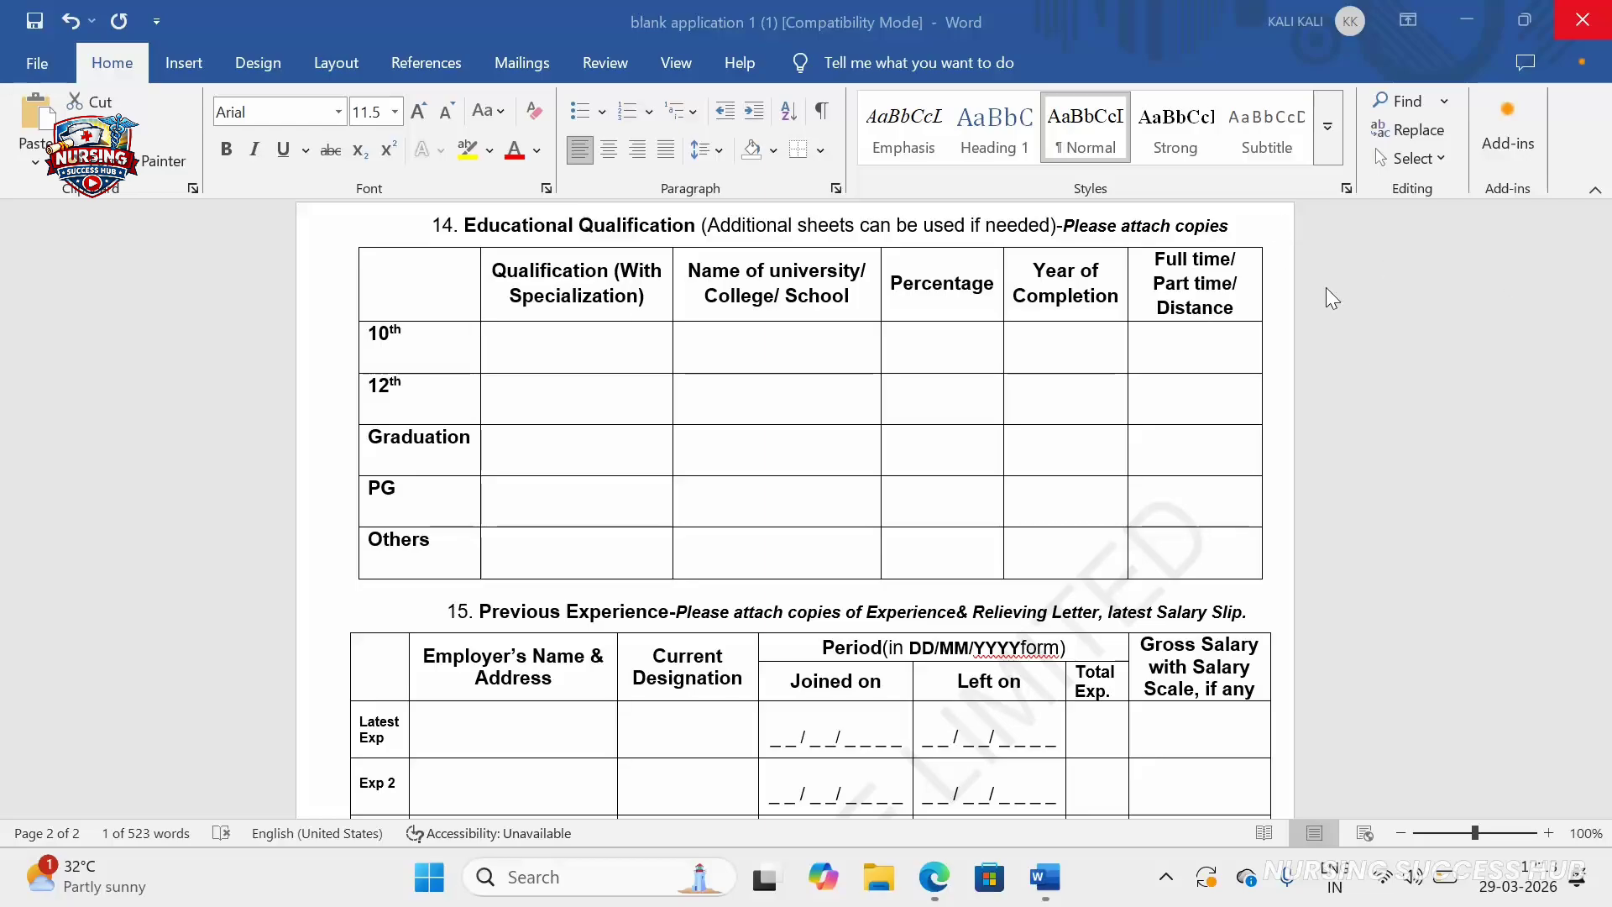
{"action": "left_click", "coordinate": [577, 369]}
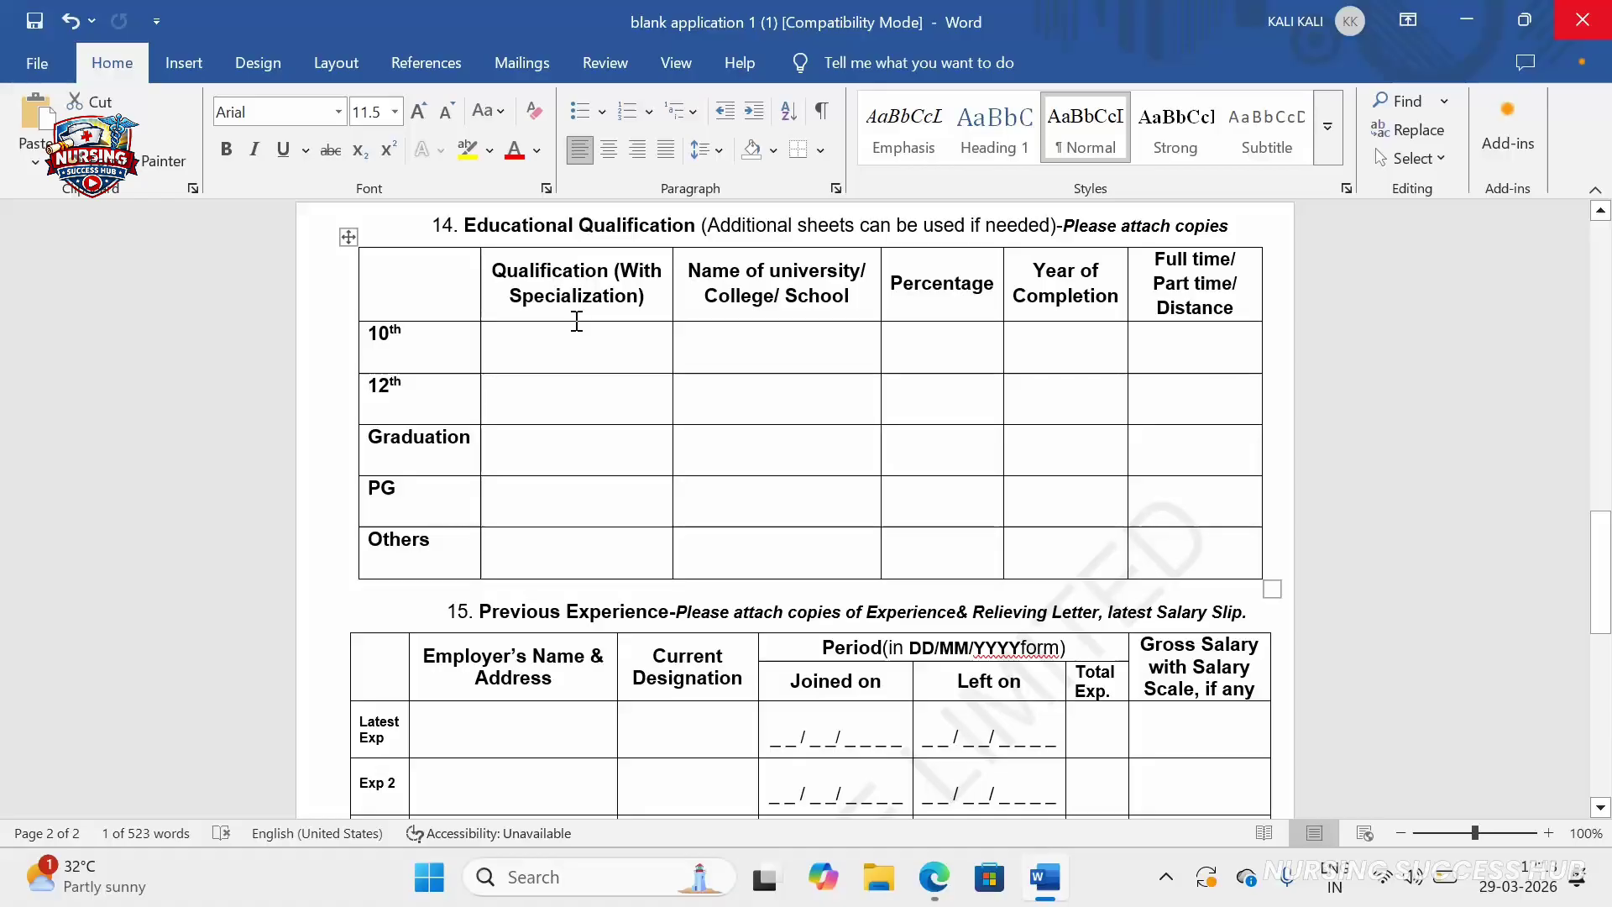
{"action": "left_click", "coordinate": [415, 336]}
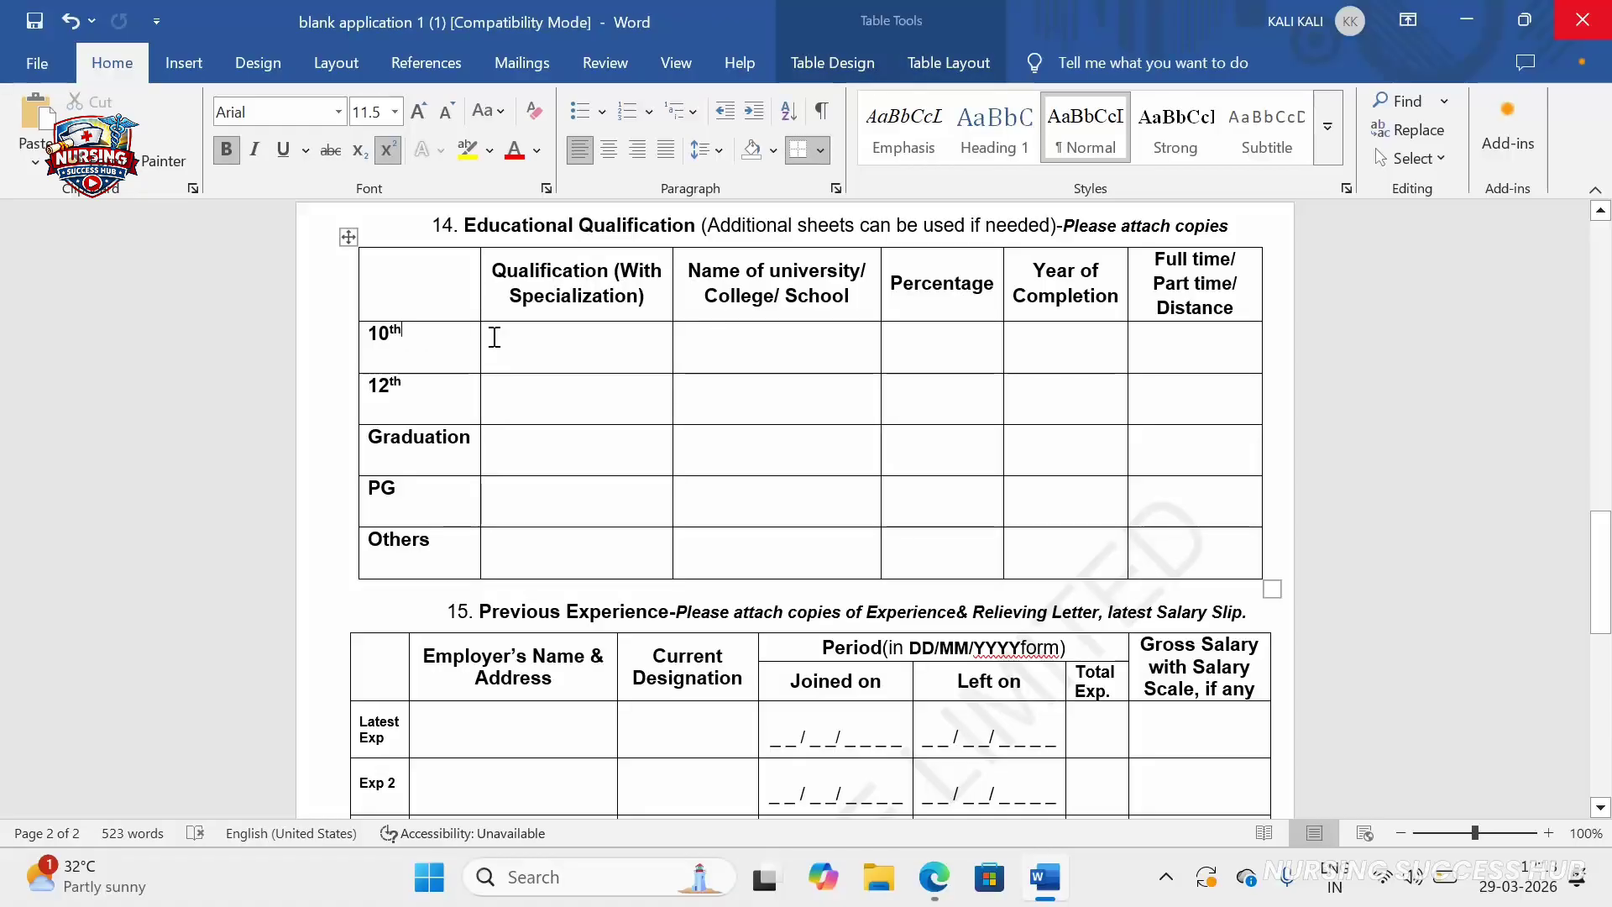
{"action": "left_click", "coordinate": [516, 332]}
{"action": "type", "text": "10T"}
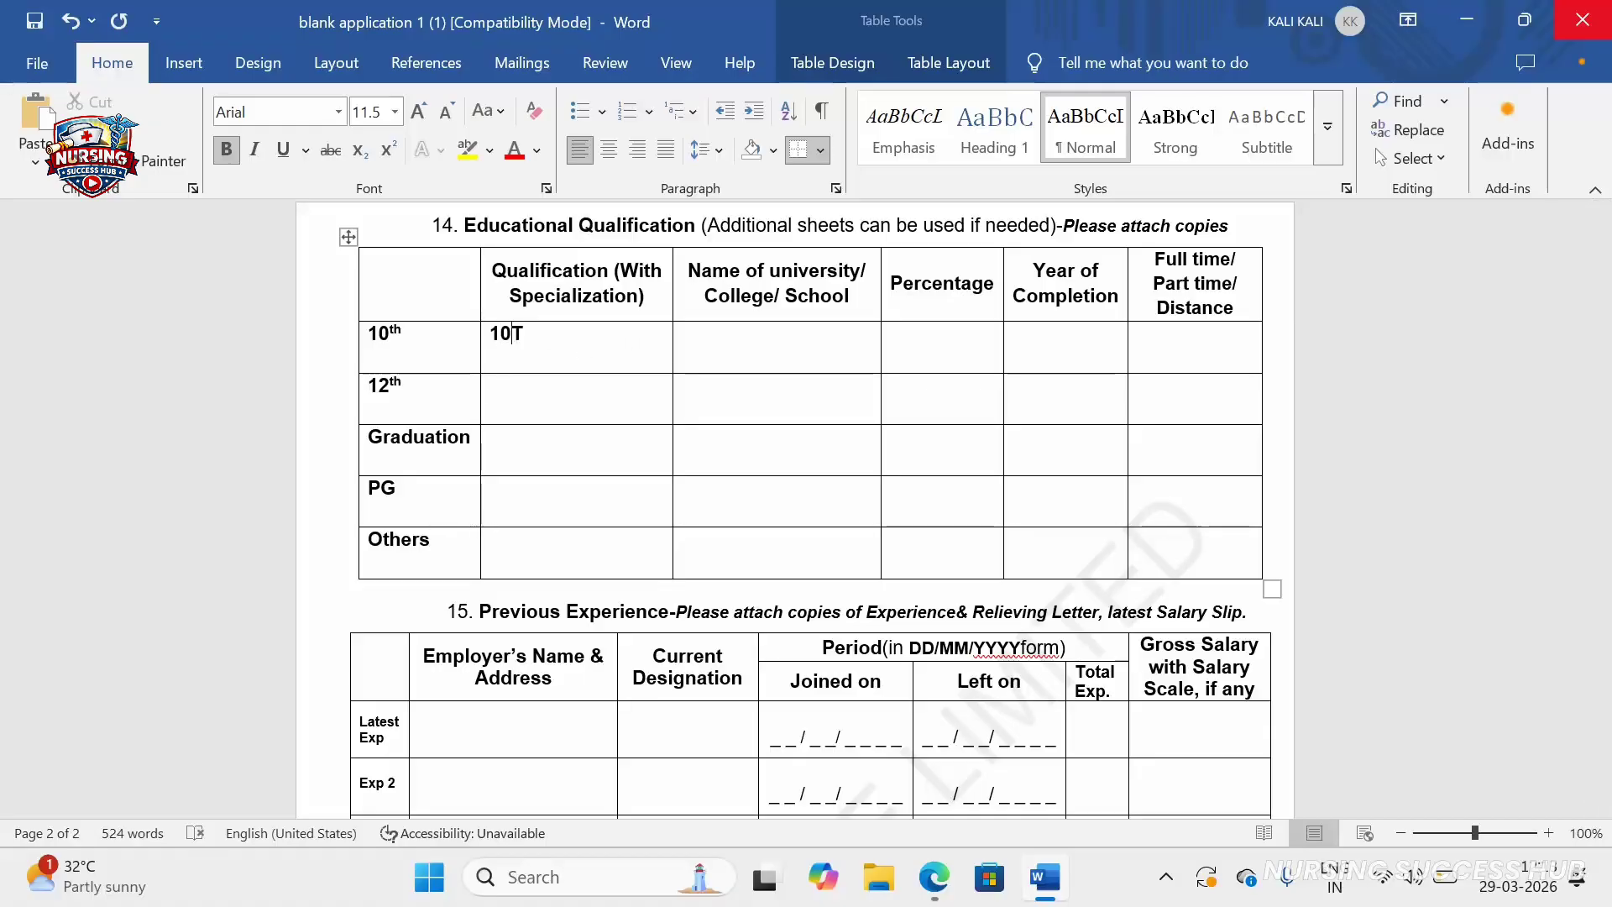
{"action": "type", "text": "H PASS"}
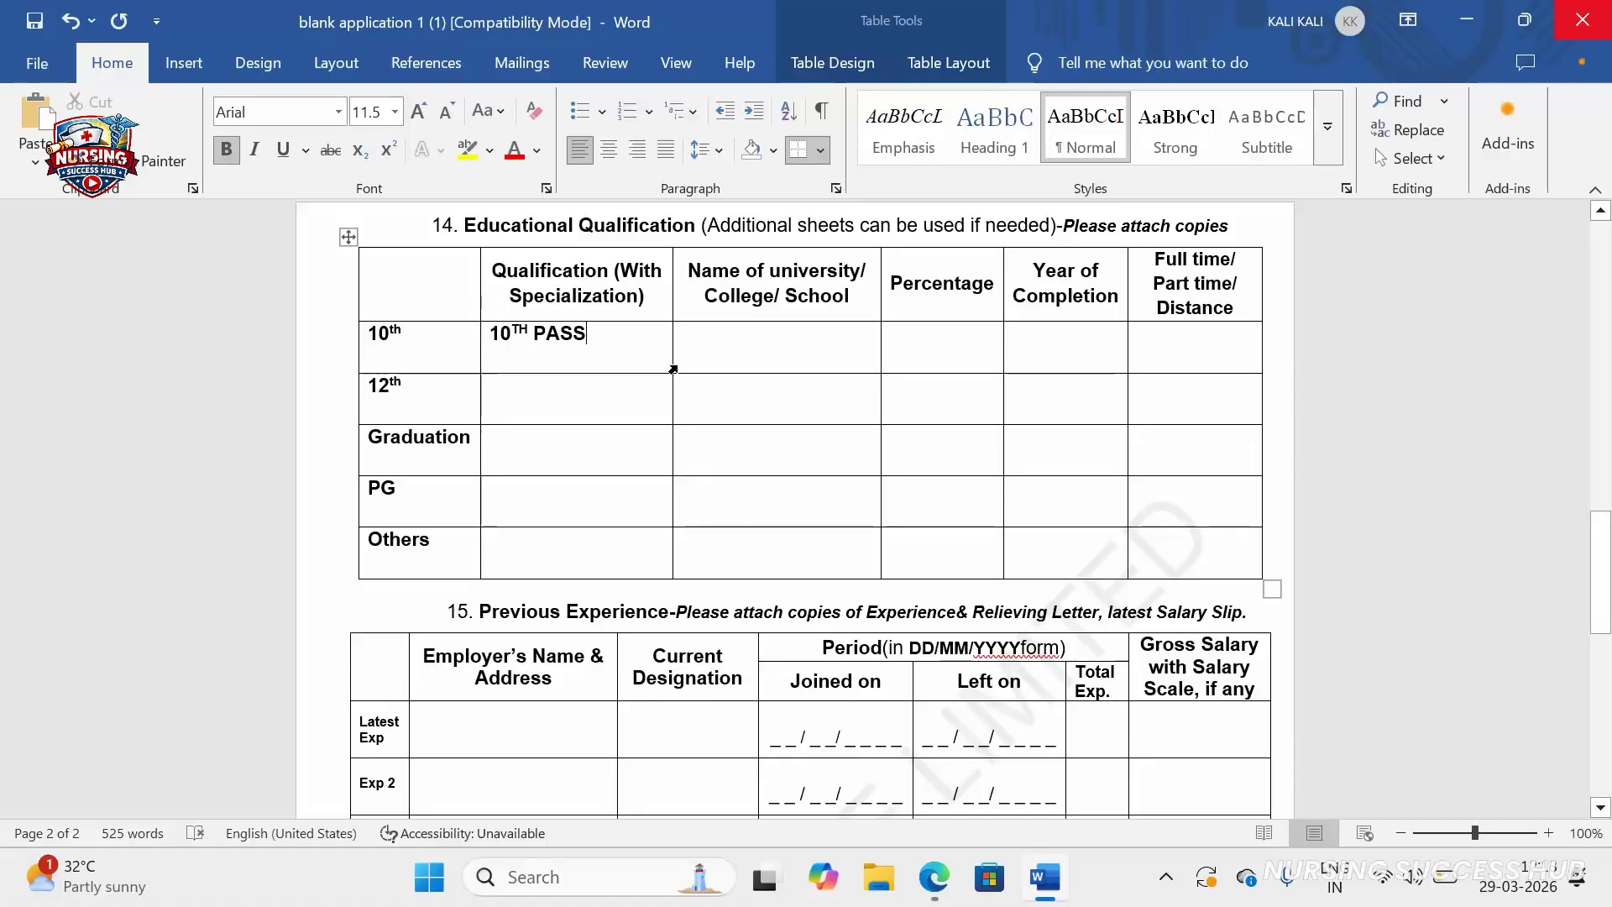
Add GENERAL as the specialization on a second line below 10TH PASS in the Qualification cell
{"action": "left_click", "coordinate": [622, 382]}
{"action": "key", "text": "Return"}
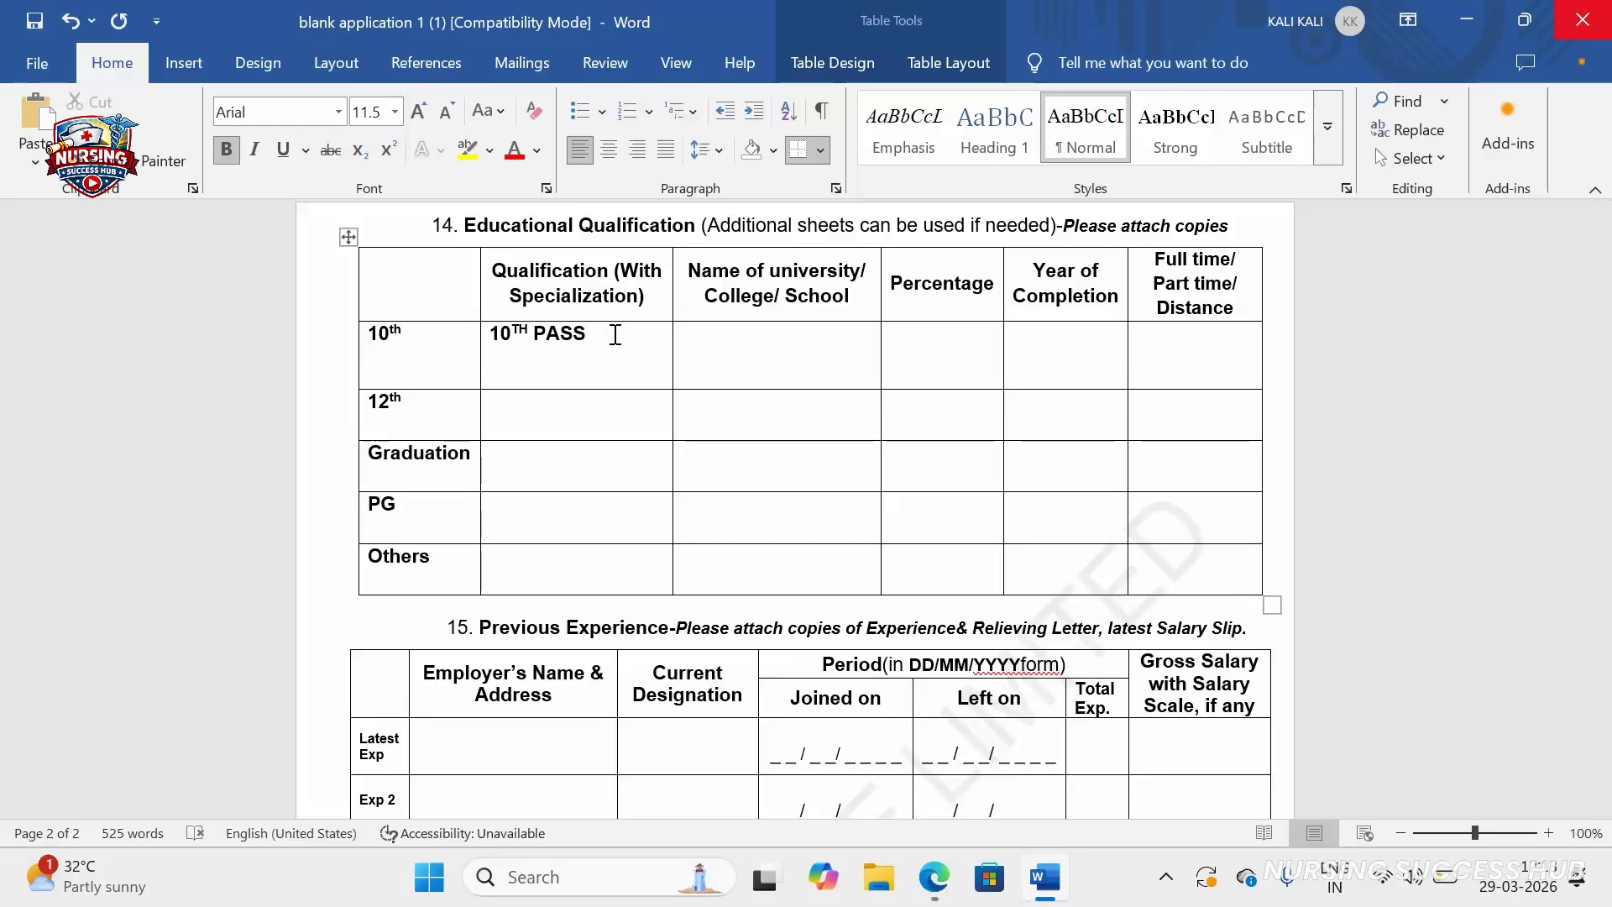
{"action": "type", "text": "GENERA"}
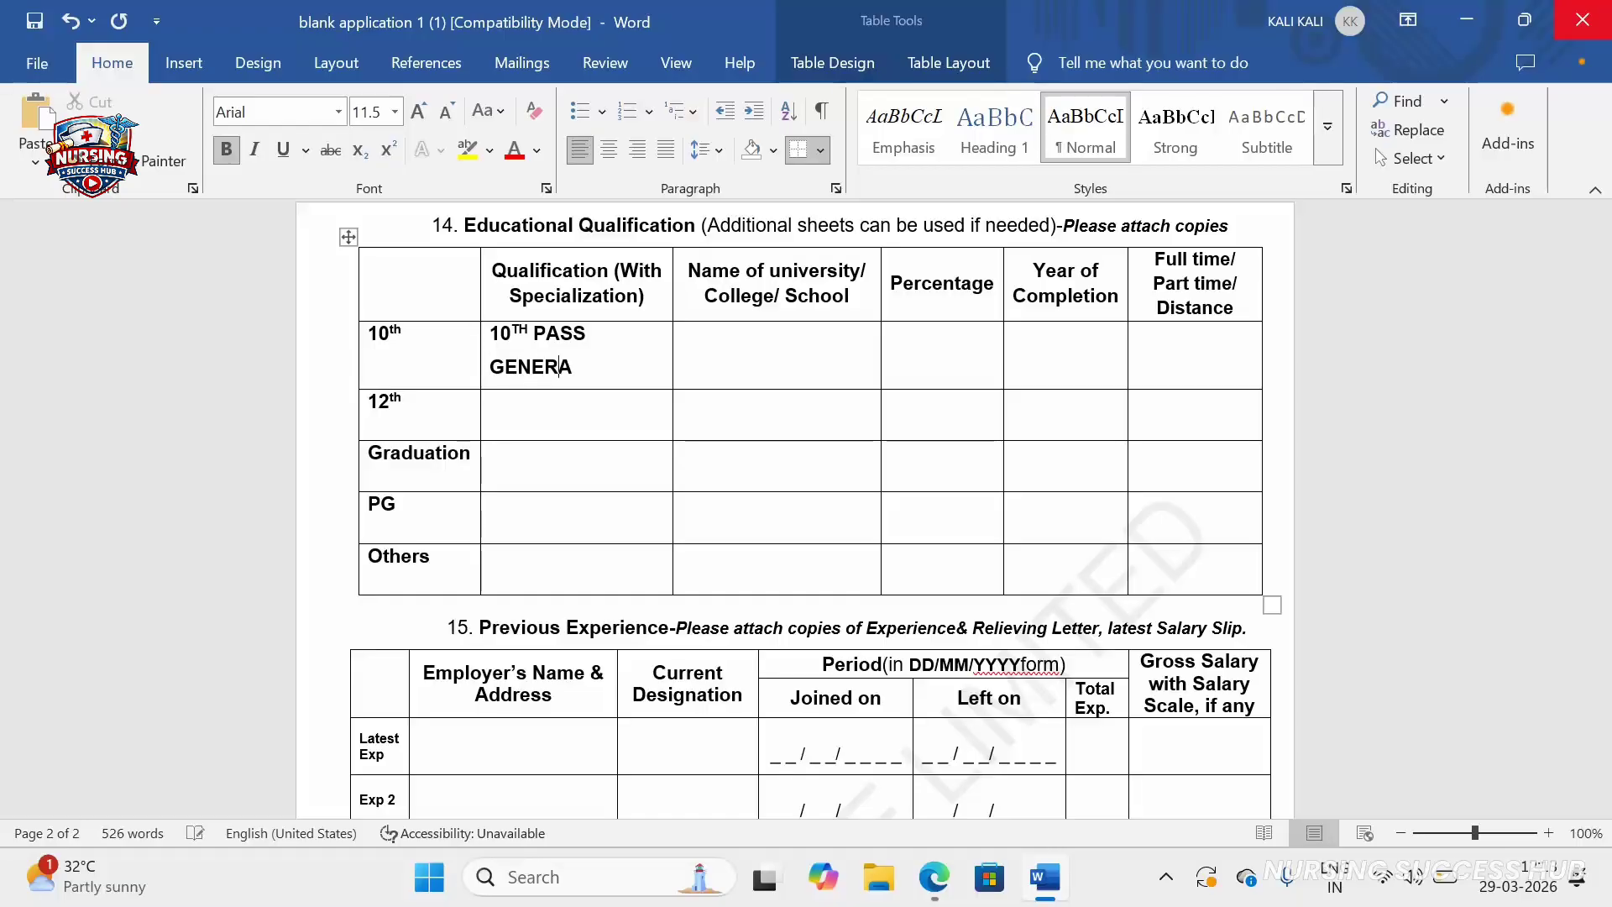
{"action": "type", "text": "L"}
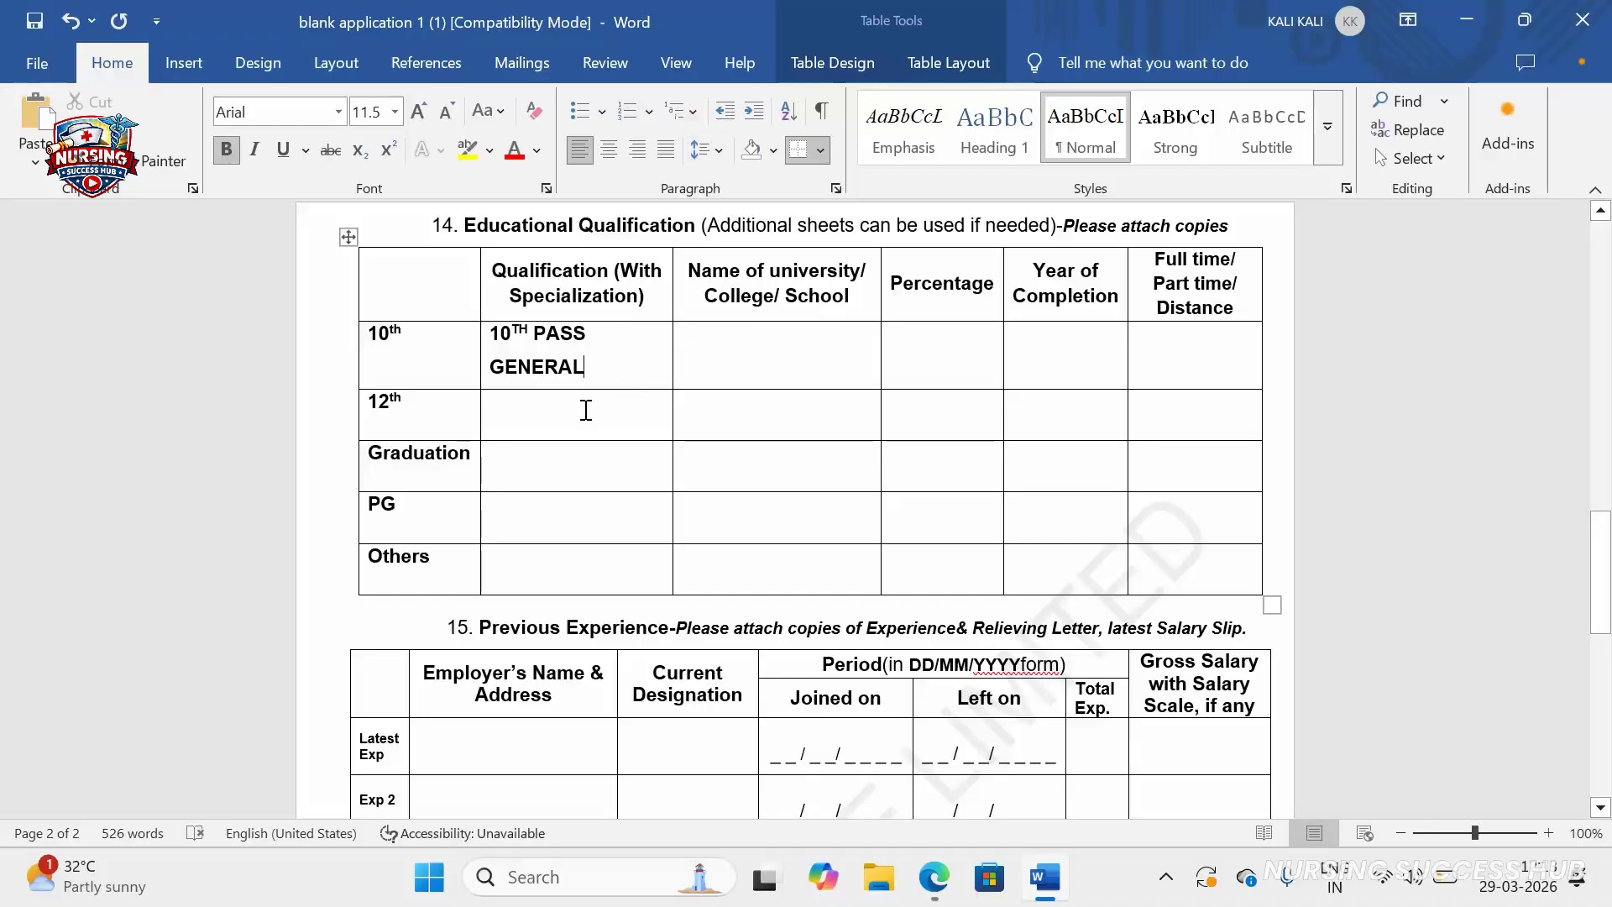
{"action": "left_click_drag", "start_coordinate": [585, 370], "coordinate": [468, 371]}
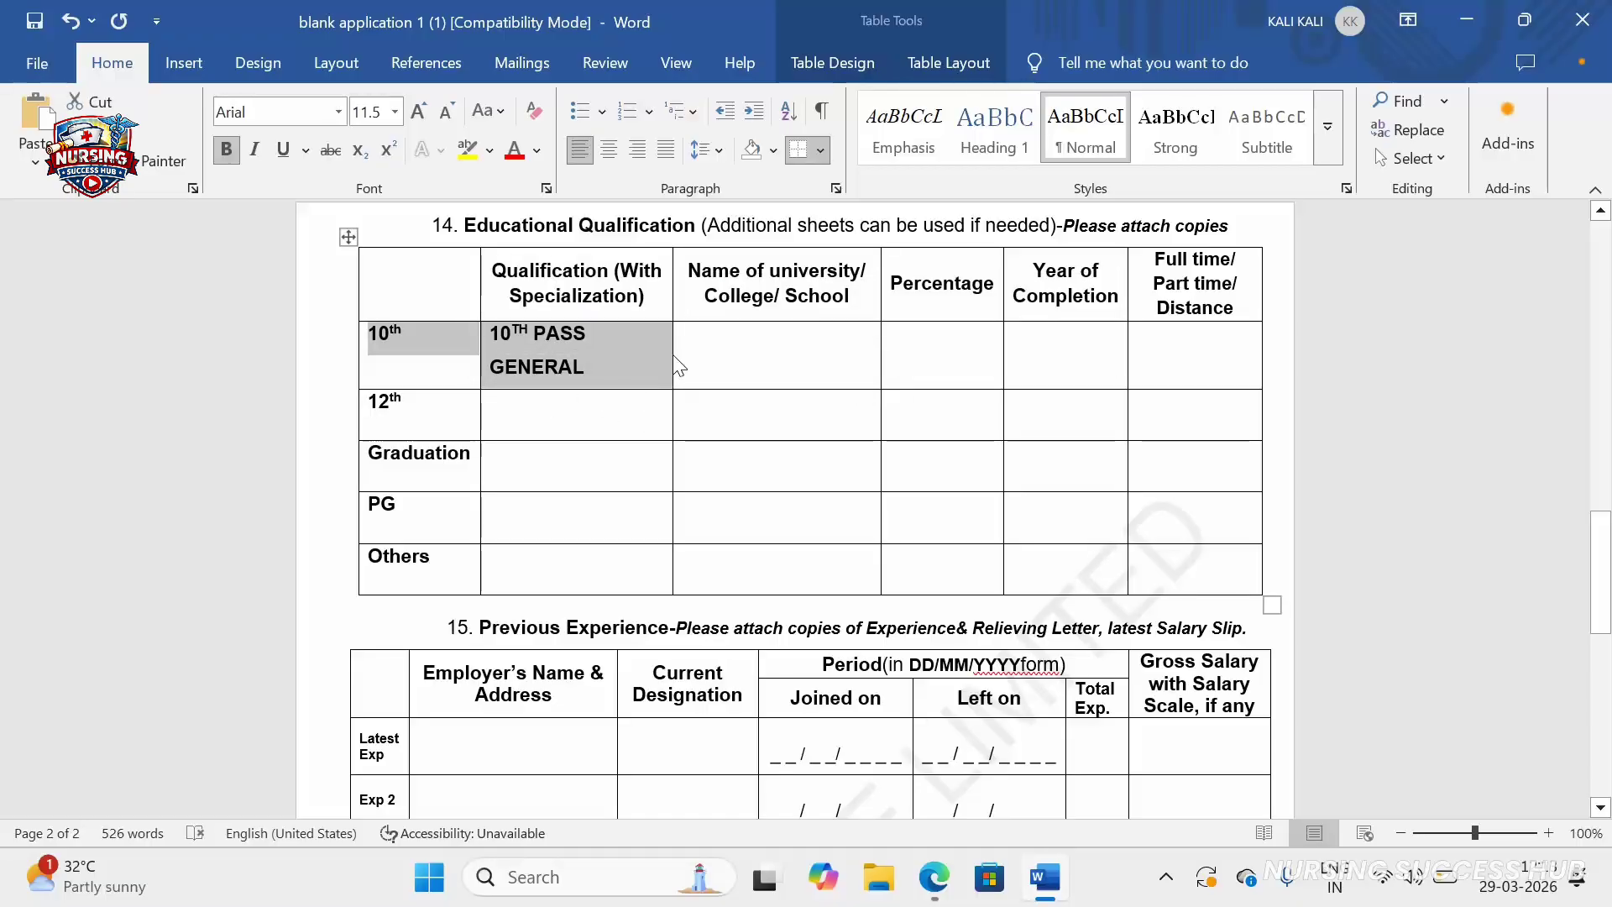
{"action": "left_click", "coordinate": [733, 344]}
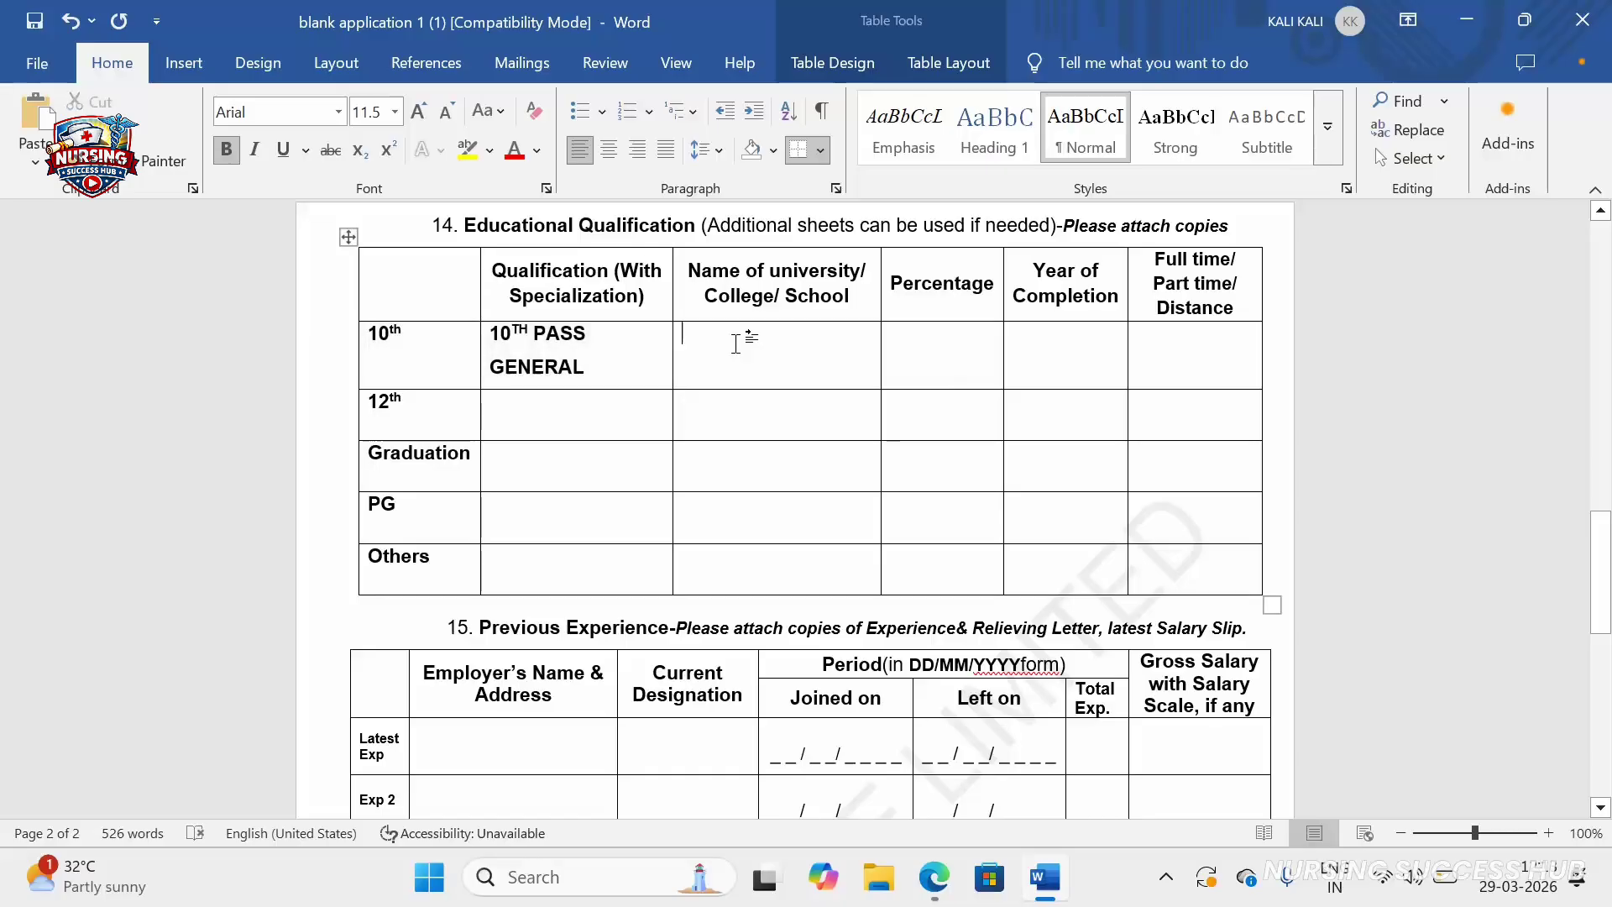
{"action": "left_click", "coordinate": [613, 367]}
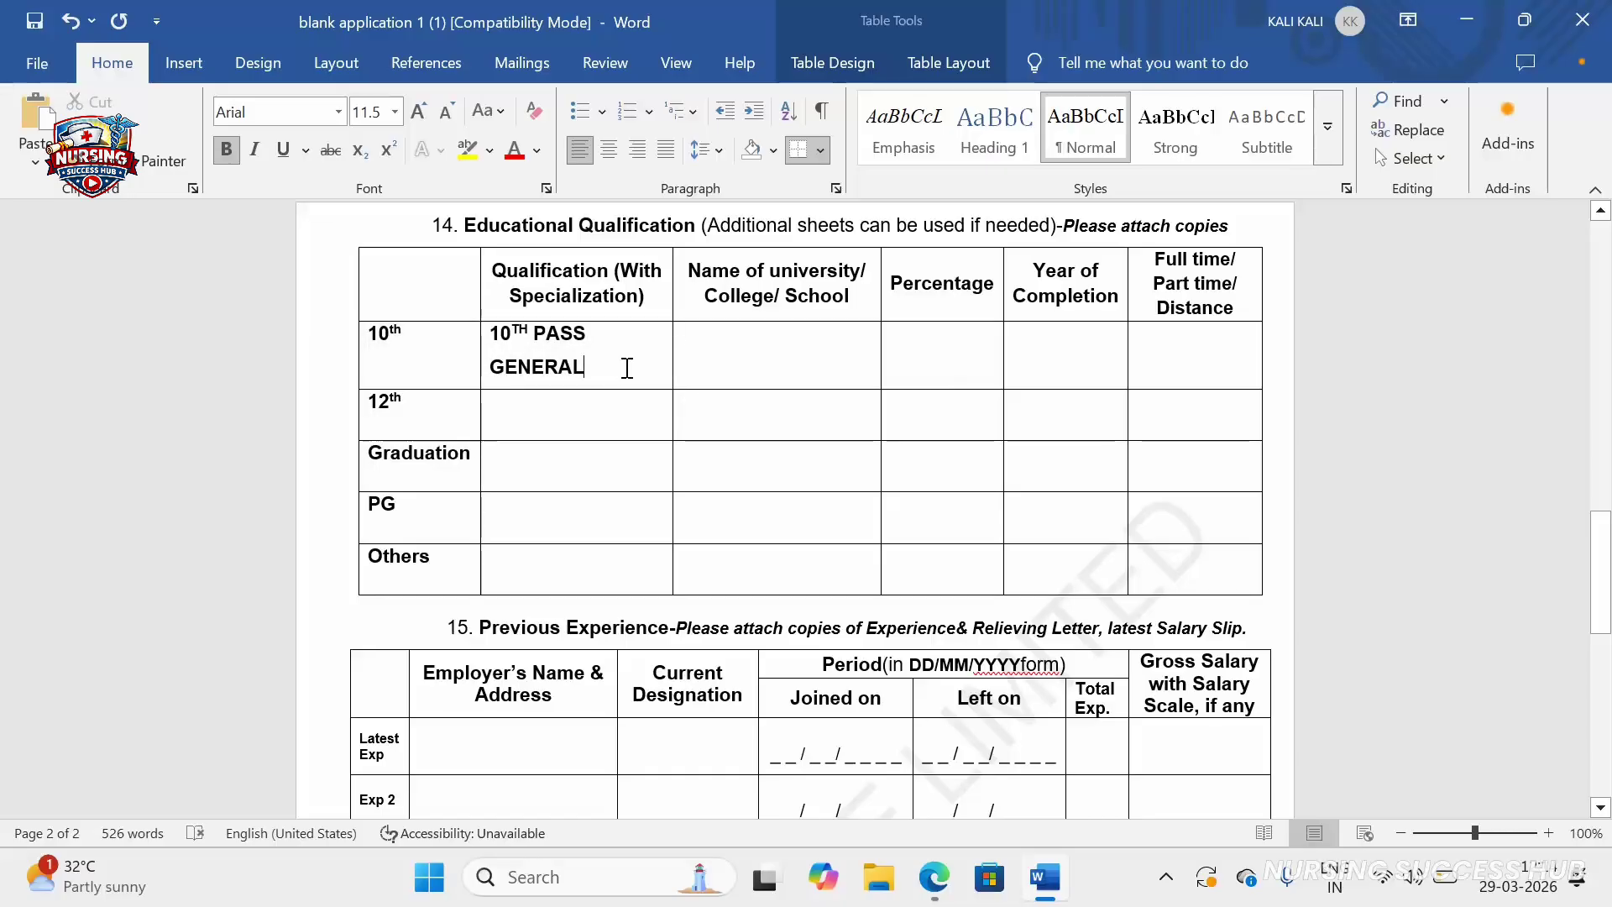
{"action": "left_click_drag", "start_coordinate": [586, 370], "coordinate": [489, 378]}
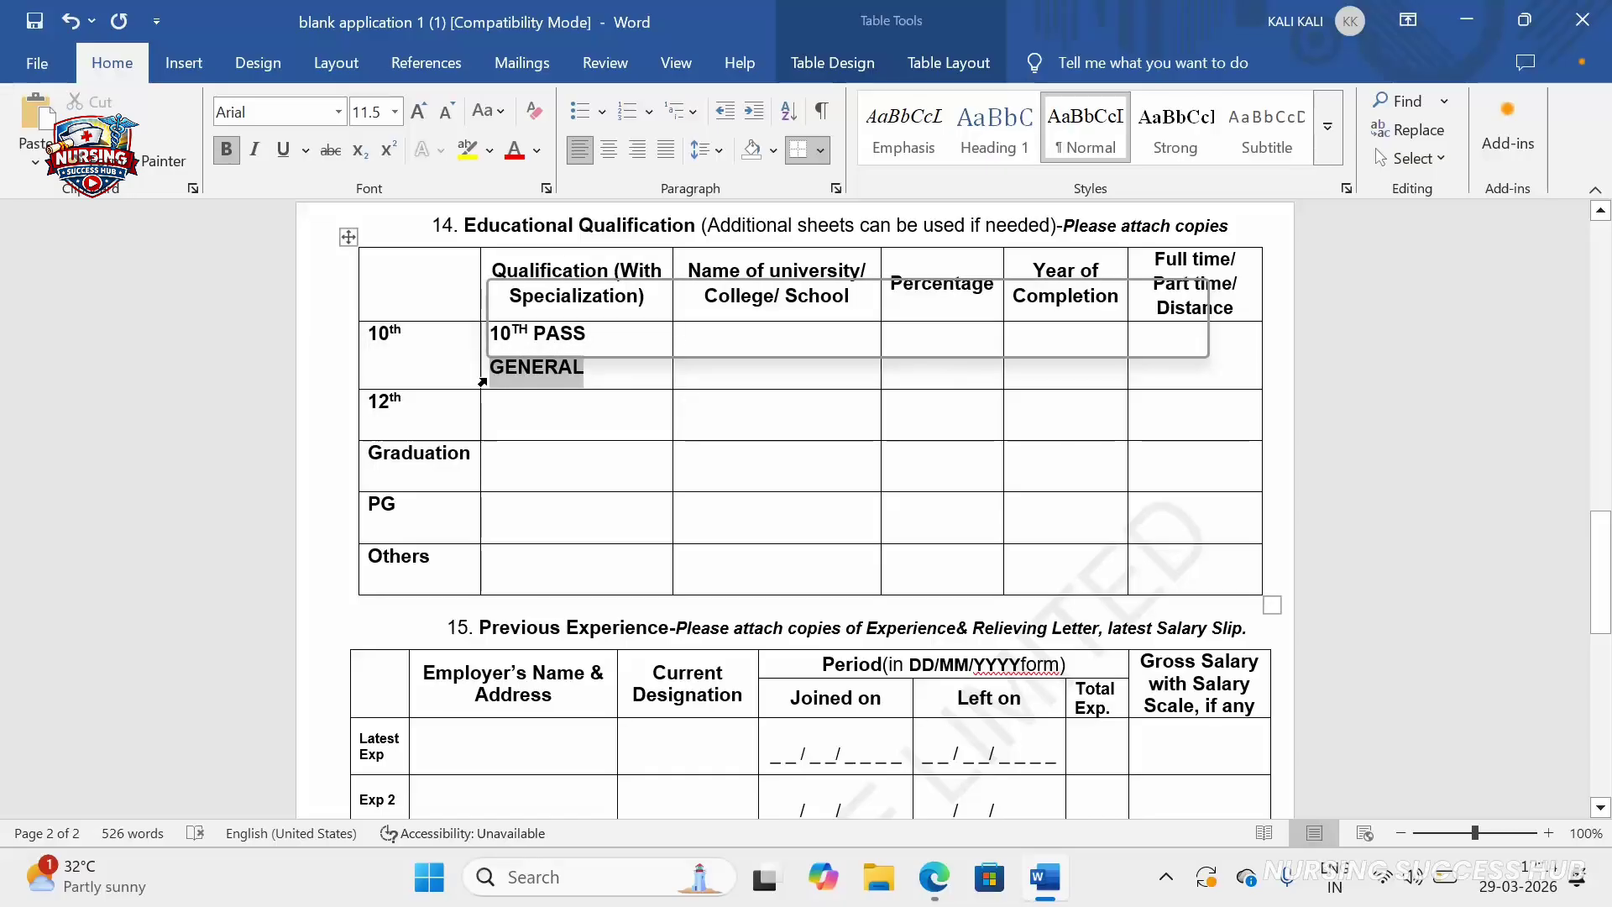
{"action": "left_click", "coordinate": [587, 404]}
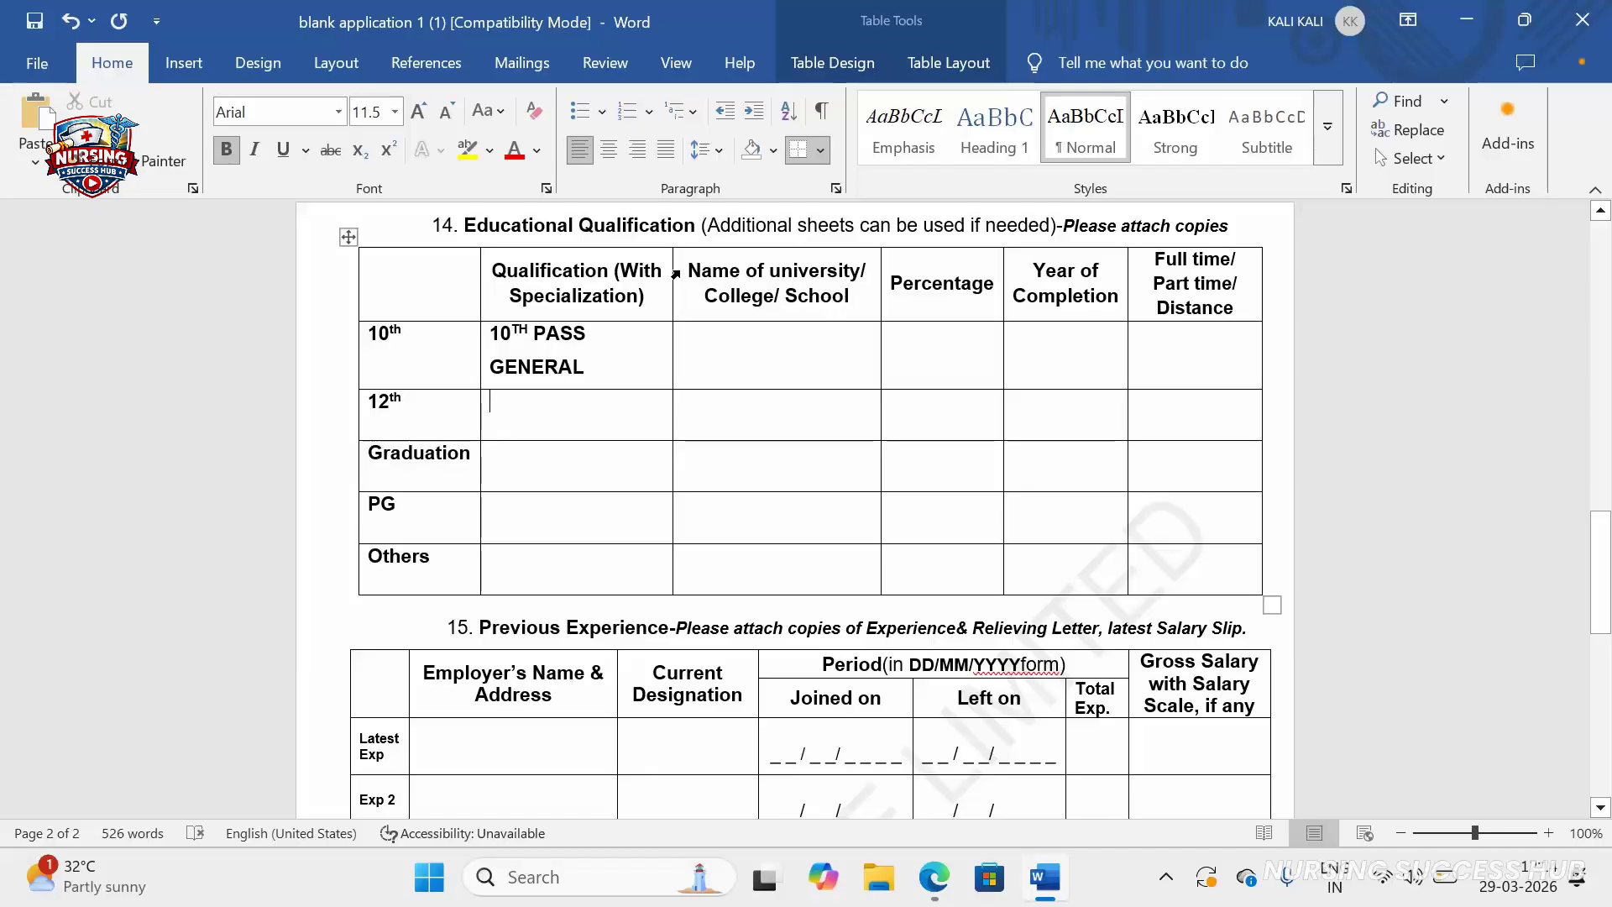
Enter ABCD SCHOOL as the university/college/school name in the 10th row
{"action": "left_click_drag", "start_coordinate": [690, 270], "coordinate": [840, 306]}
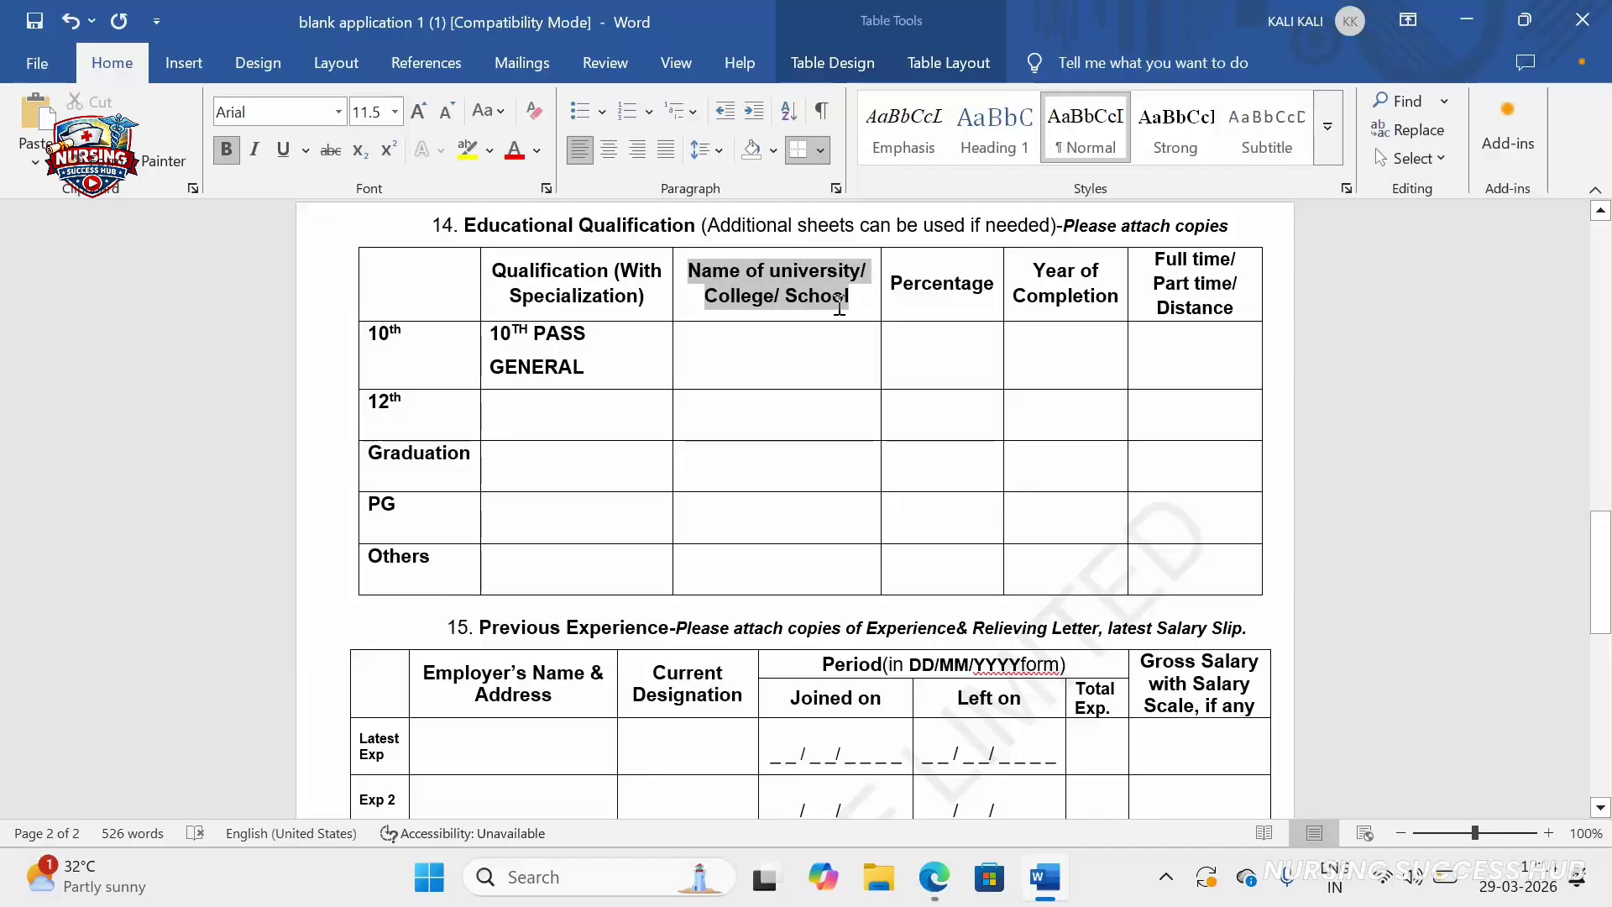
{"action": "left_click", "coordinate": [749, 374]}
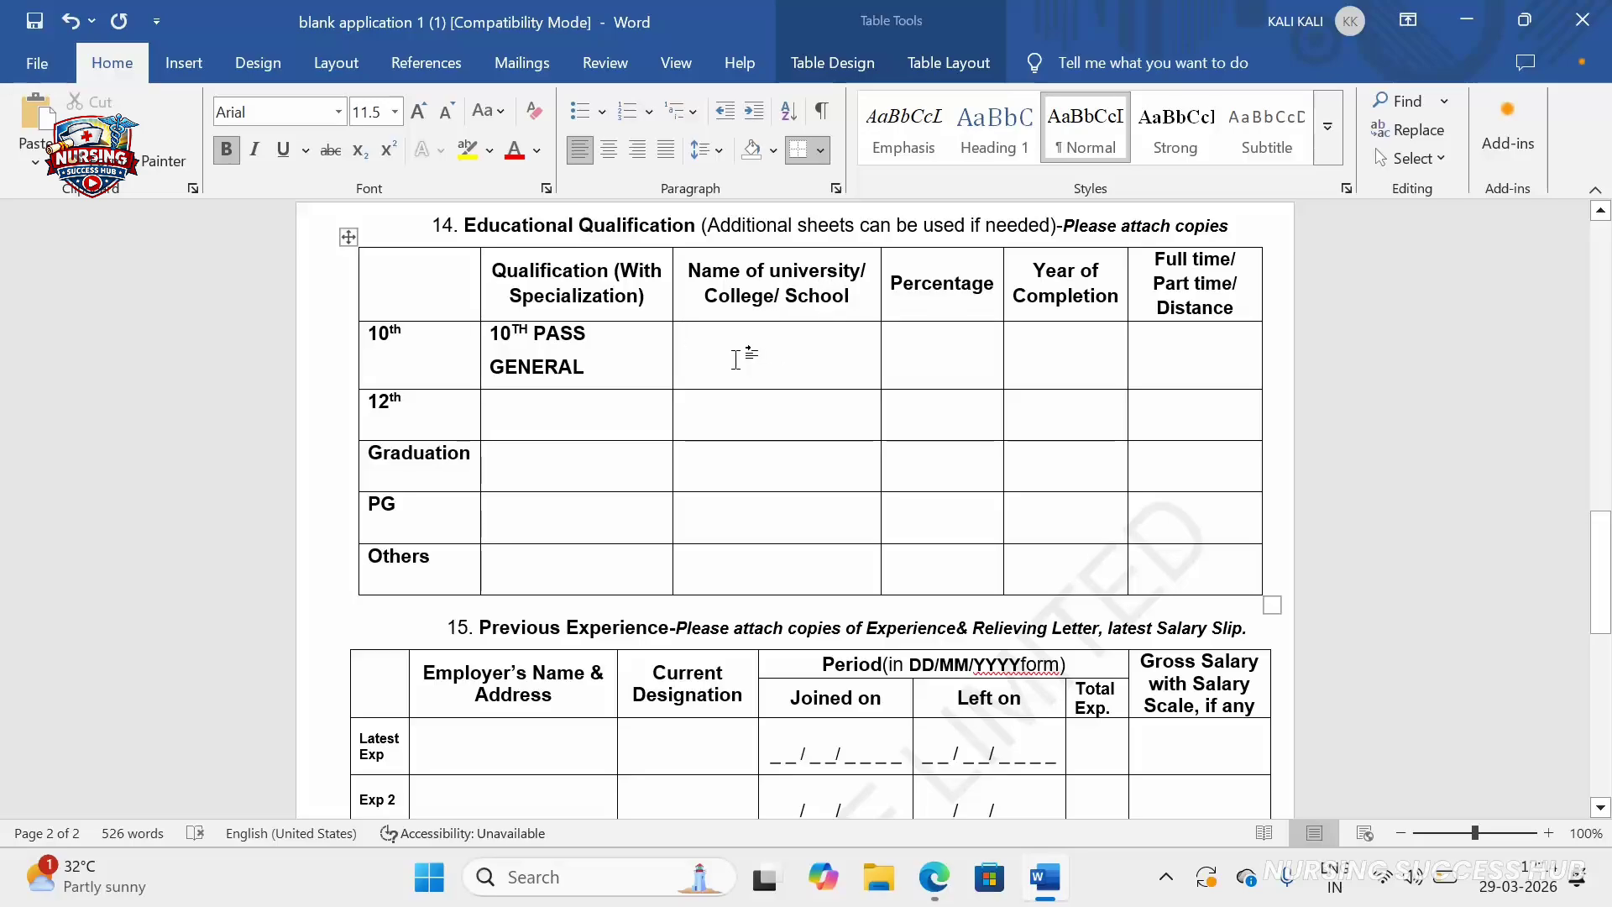
{"action": "type", "text": "AB"}
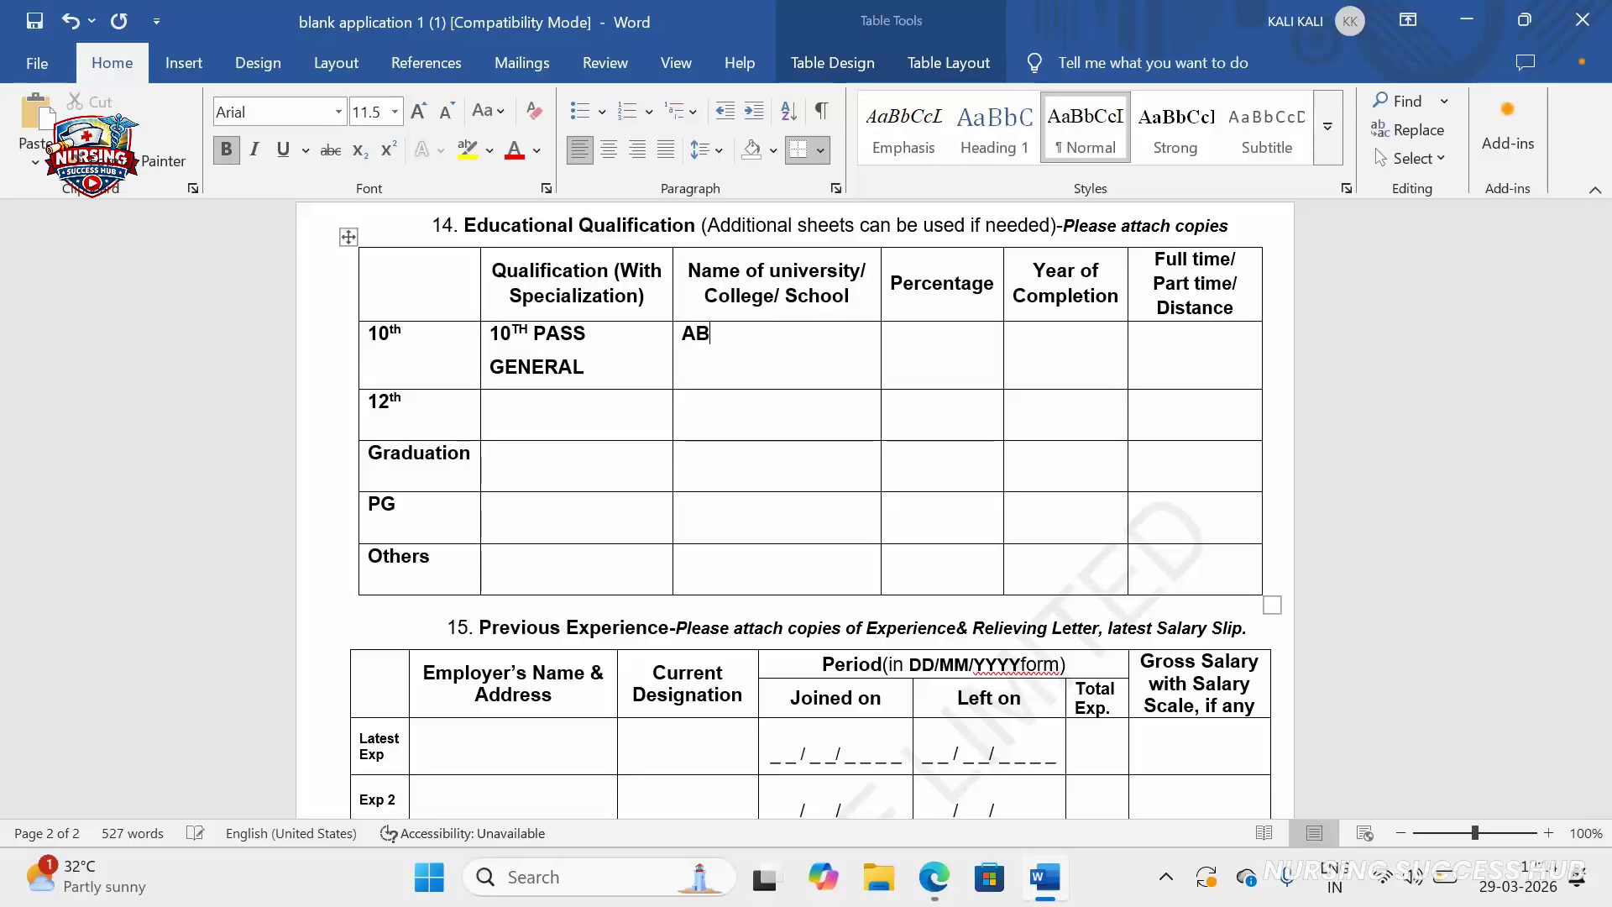
{"action": "type", "text": "CD SCHOOL"}
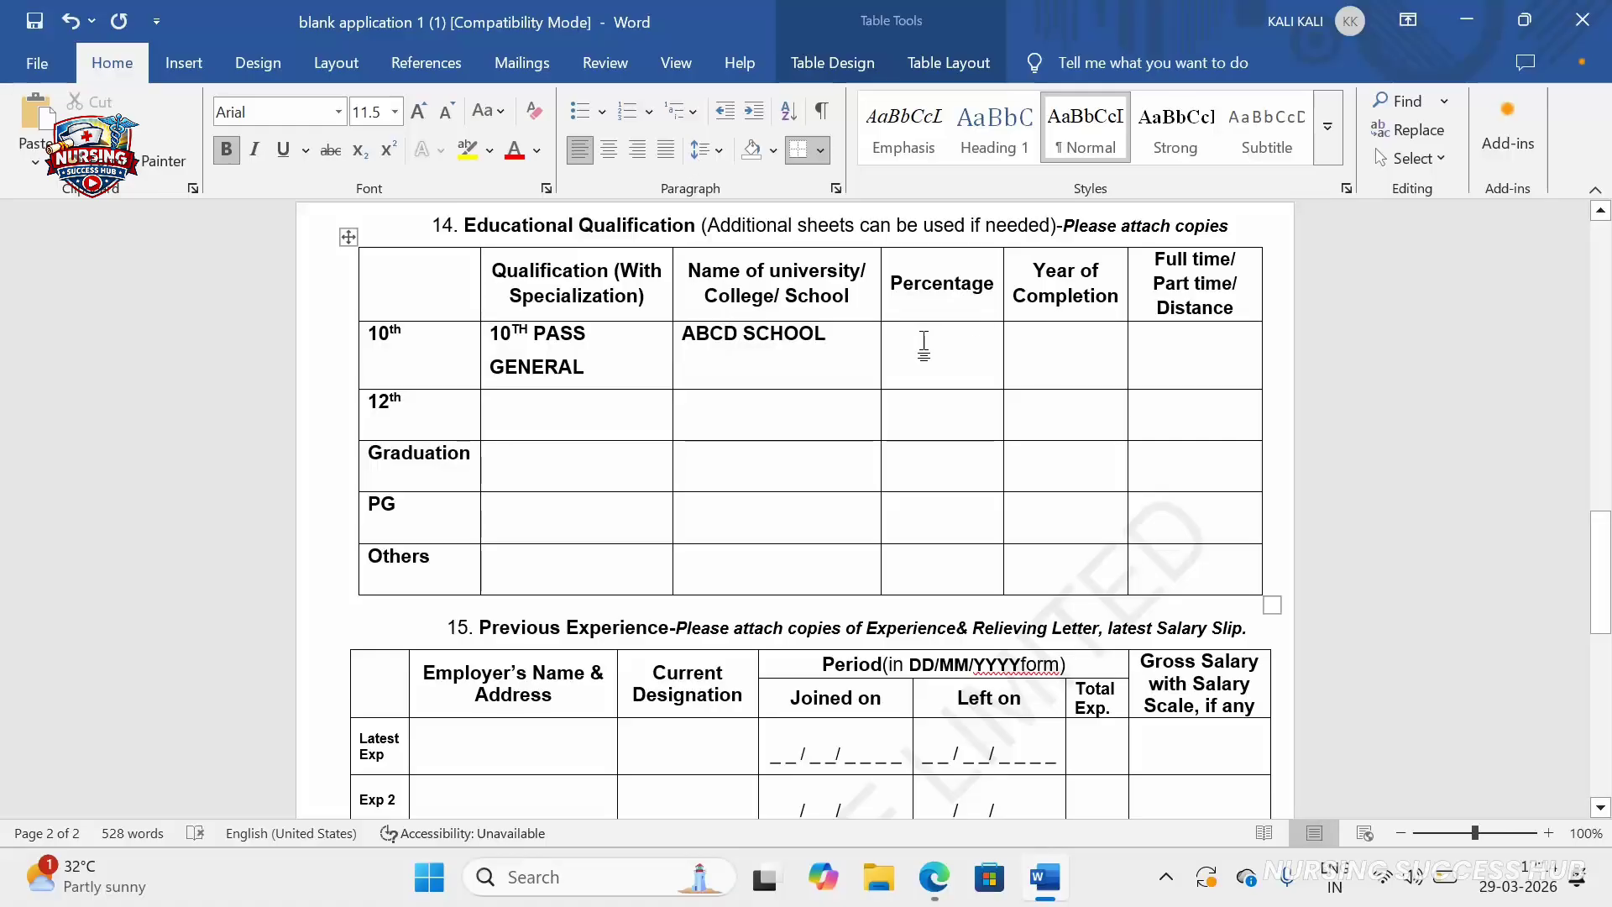
Enter FULL TIME in the Full time/Part time/Distance cell of the 10th row, leaving Percentage and Year of Completion blank
{"action": "left_click", "coordinate": [990, 377]}
{"action": "left_click", "coordinate": [1041, 343]}
{"action": "left_click", "coordinate": [1176, 367]}
{"action": "type", "text": "FULL TI"}
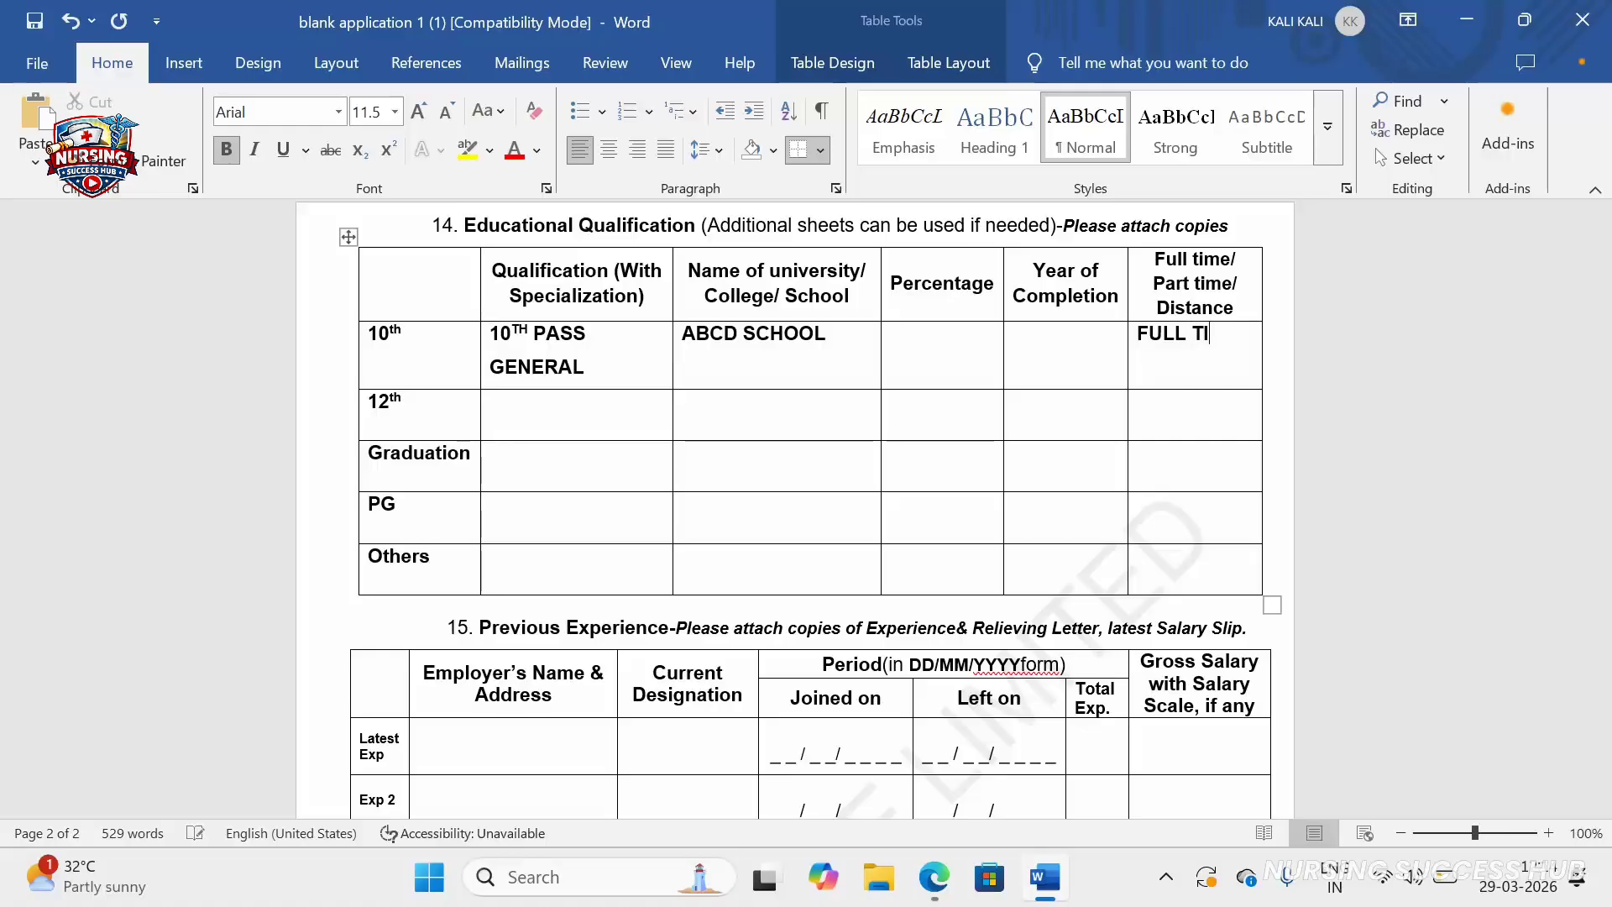
{"action": "type", "text": "ME"}
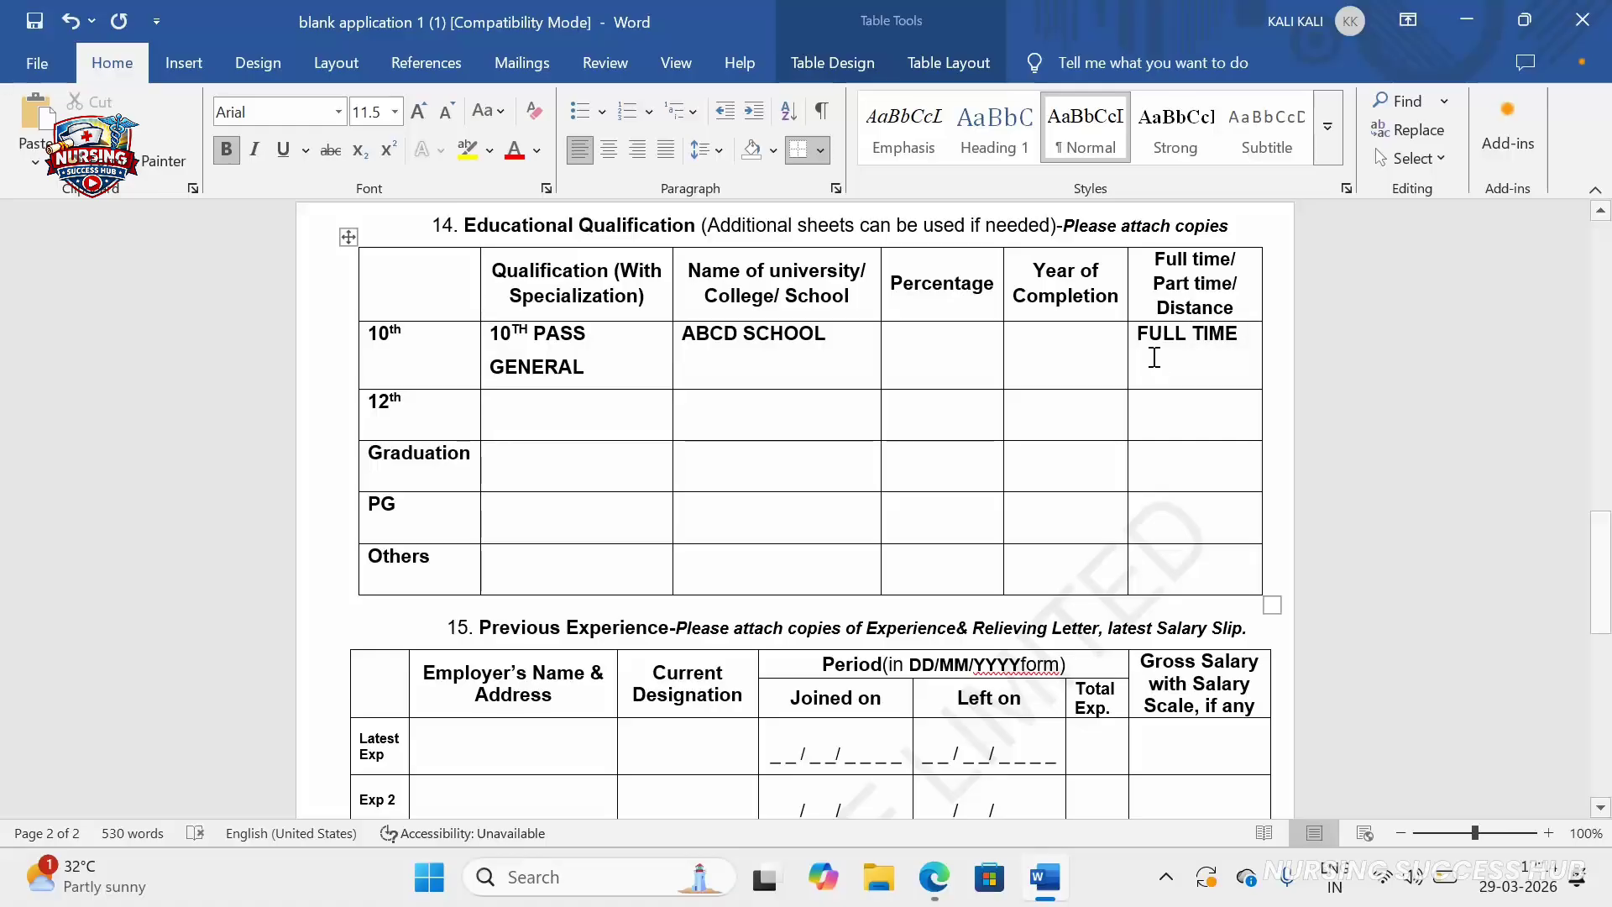
Copy FULL TIME from the 10th row into the same column of the 12th, Graduation and PG rows
{"action": "left_click_drag", "start_coordinate": [1243, 346], "coordinate": [1129, 352]}
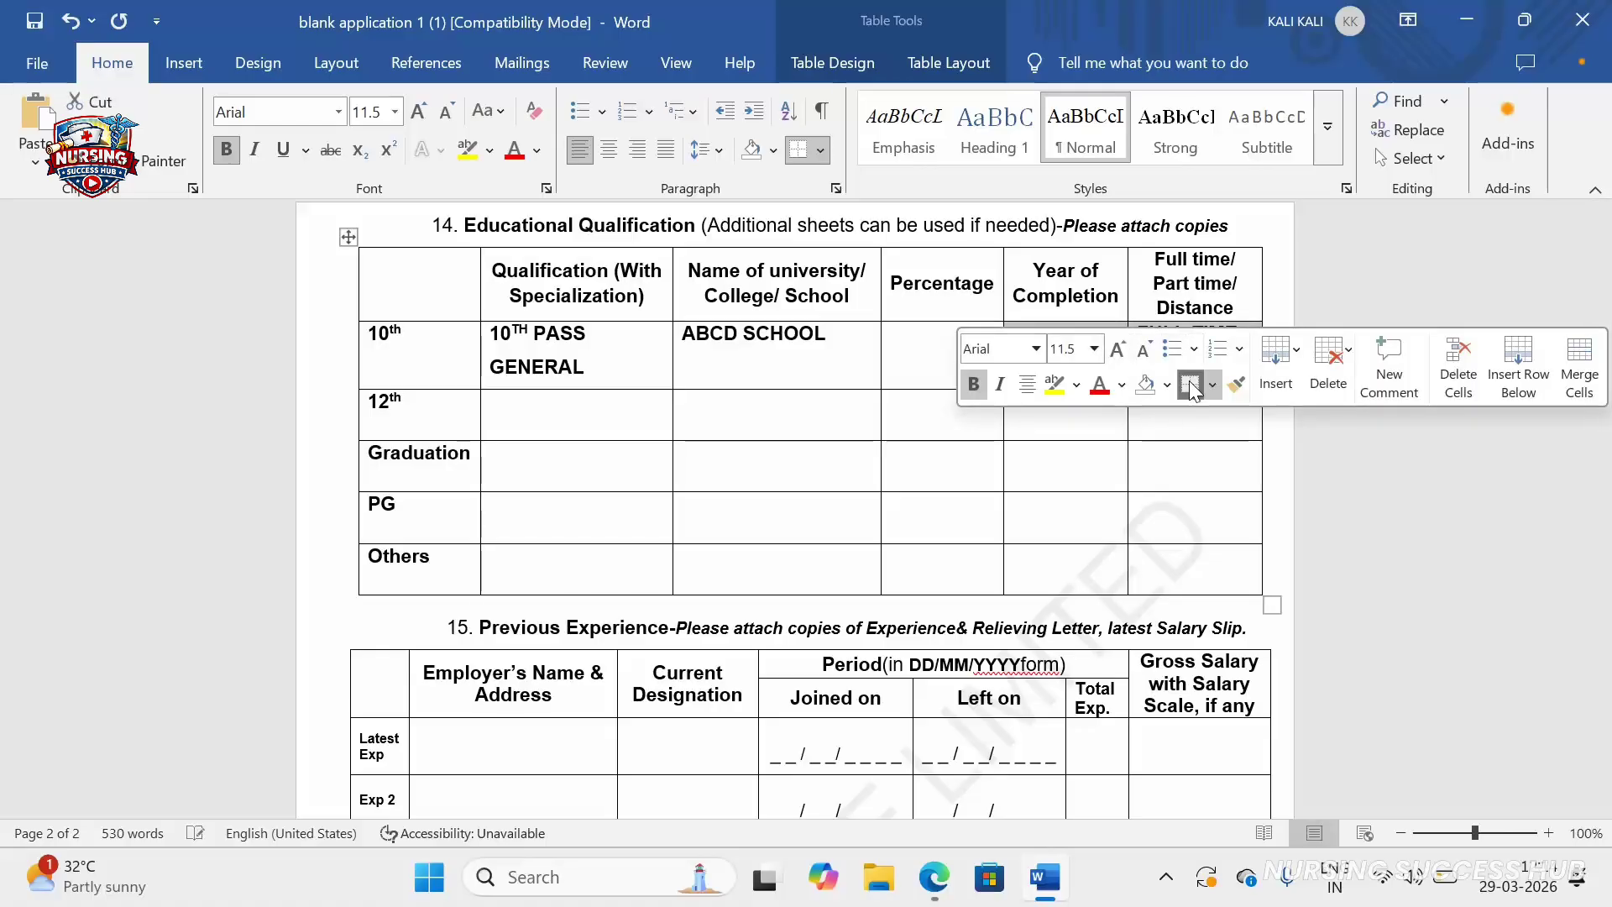
{"action": "left_click", "coordinate": [1143, 464]}
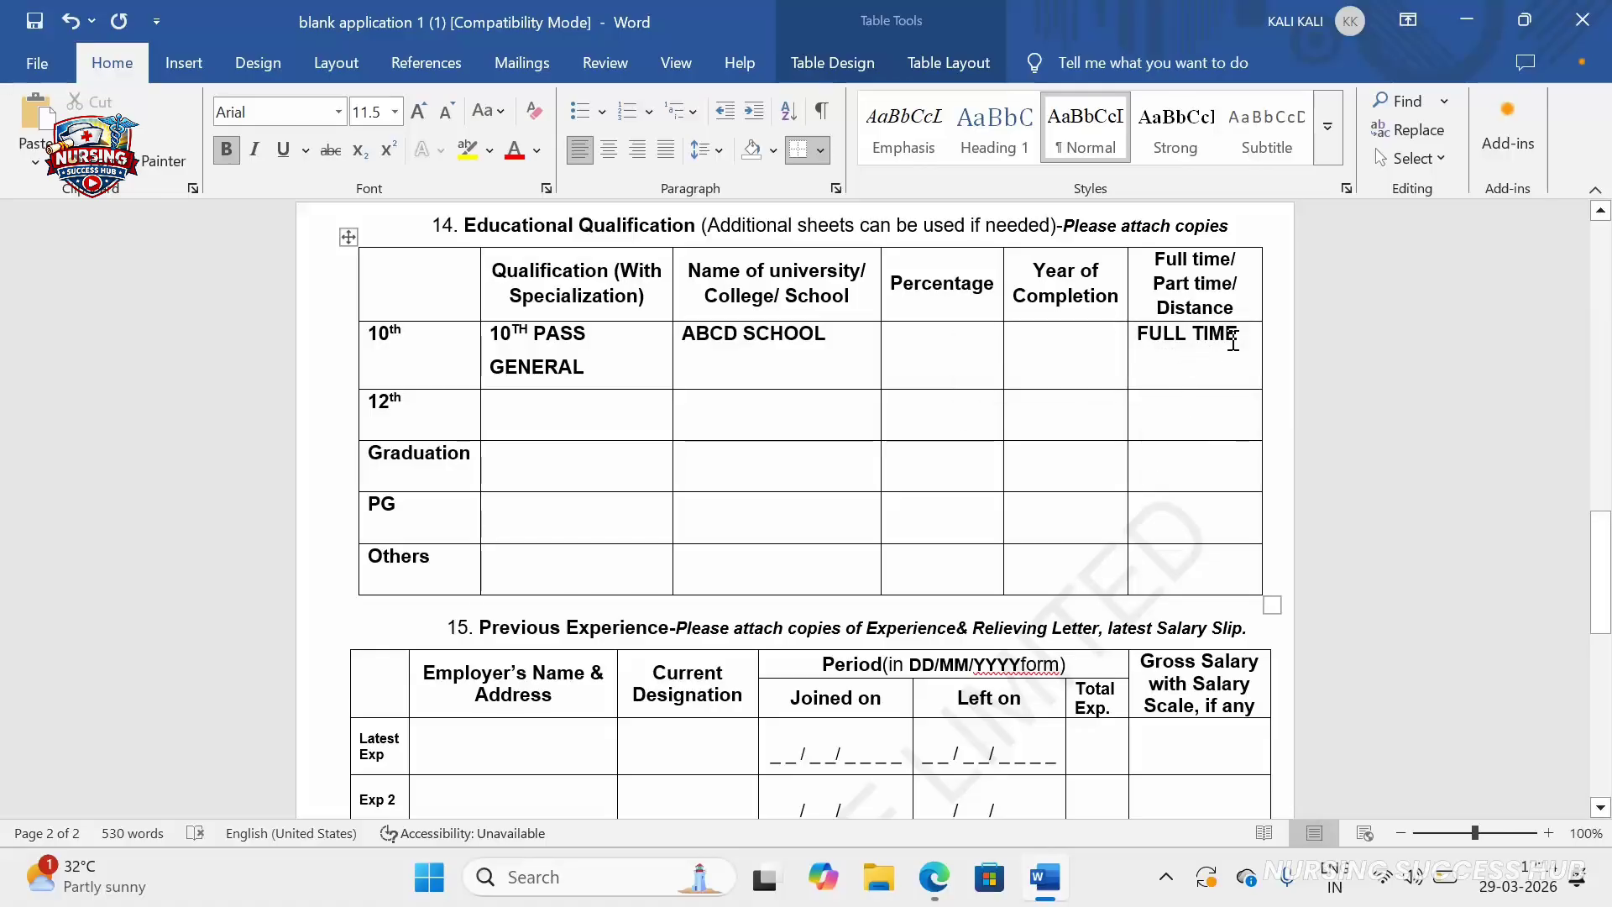
{"action": "left_click_drag", "start_coordinate": [1240, 340], "coordinate": [1140, 344]}
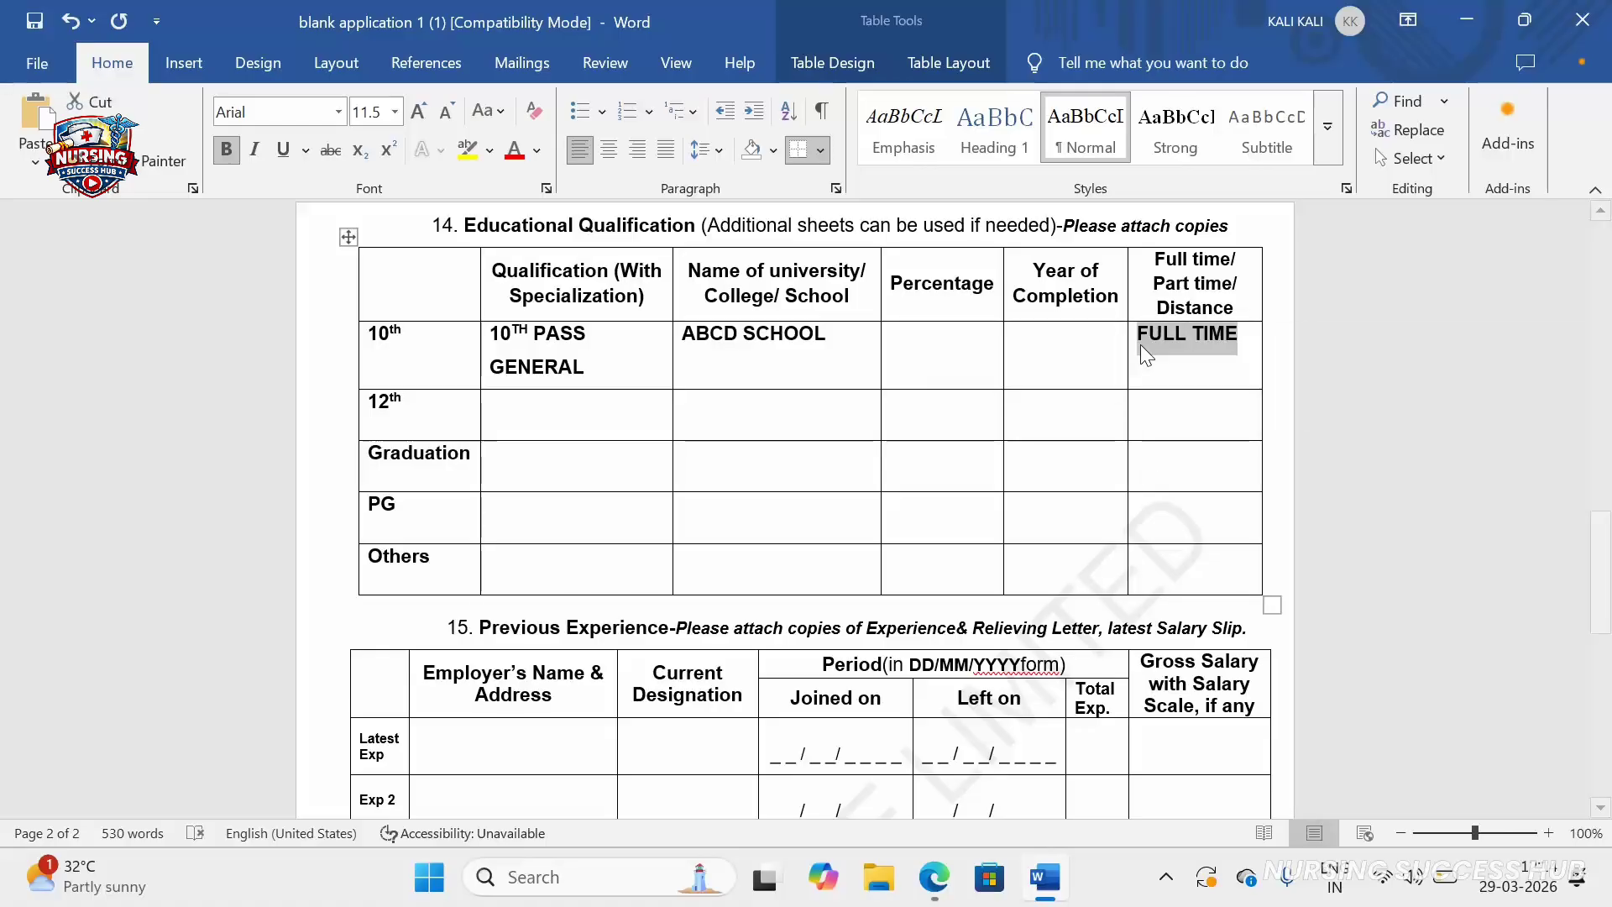
{"action": "key", "text": "ctrl+c"}
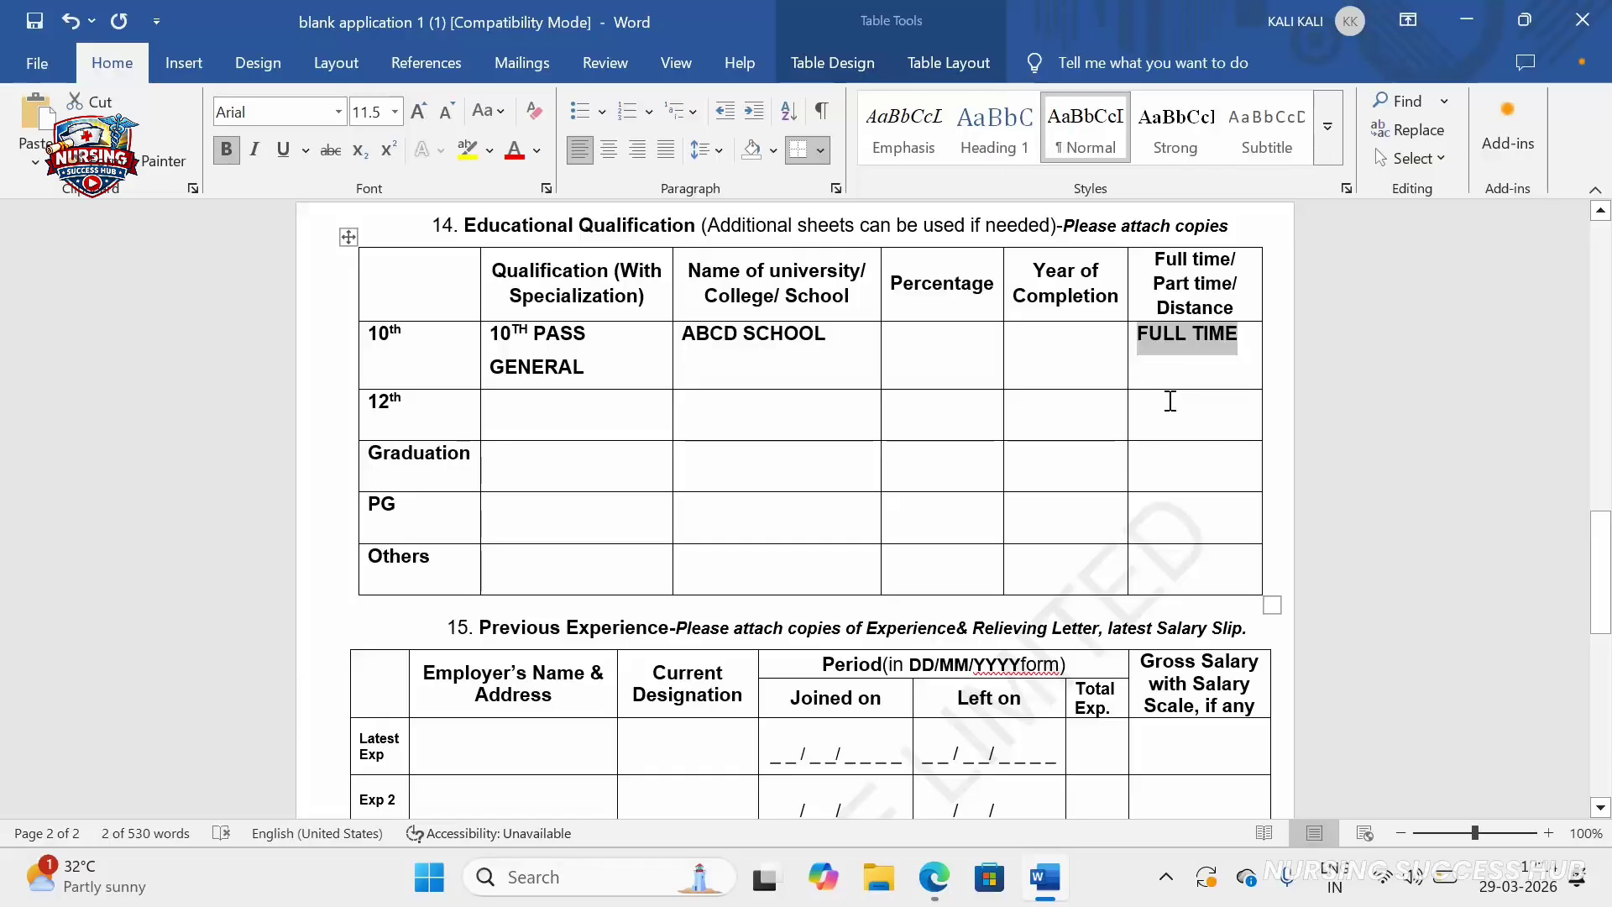
{"action": "left_click", "coordinate": [1160, 414]}
{"action": "key", "text": "ctrl+v"}
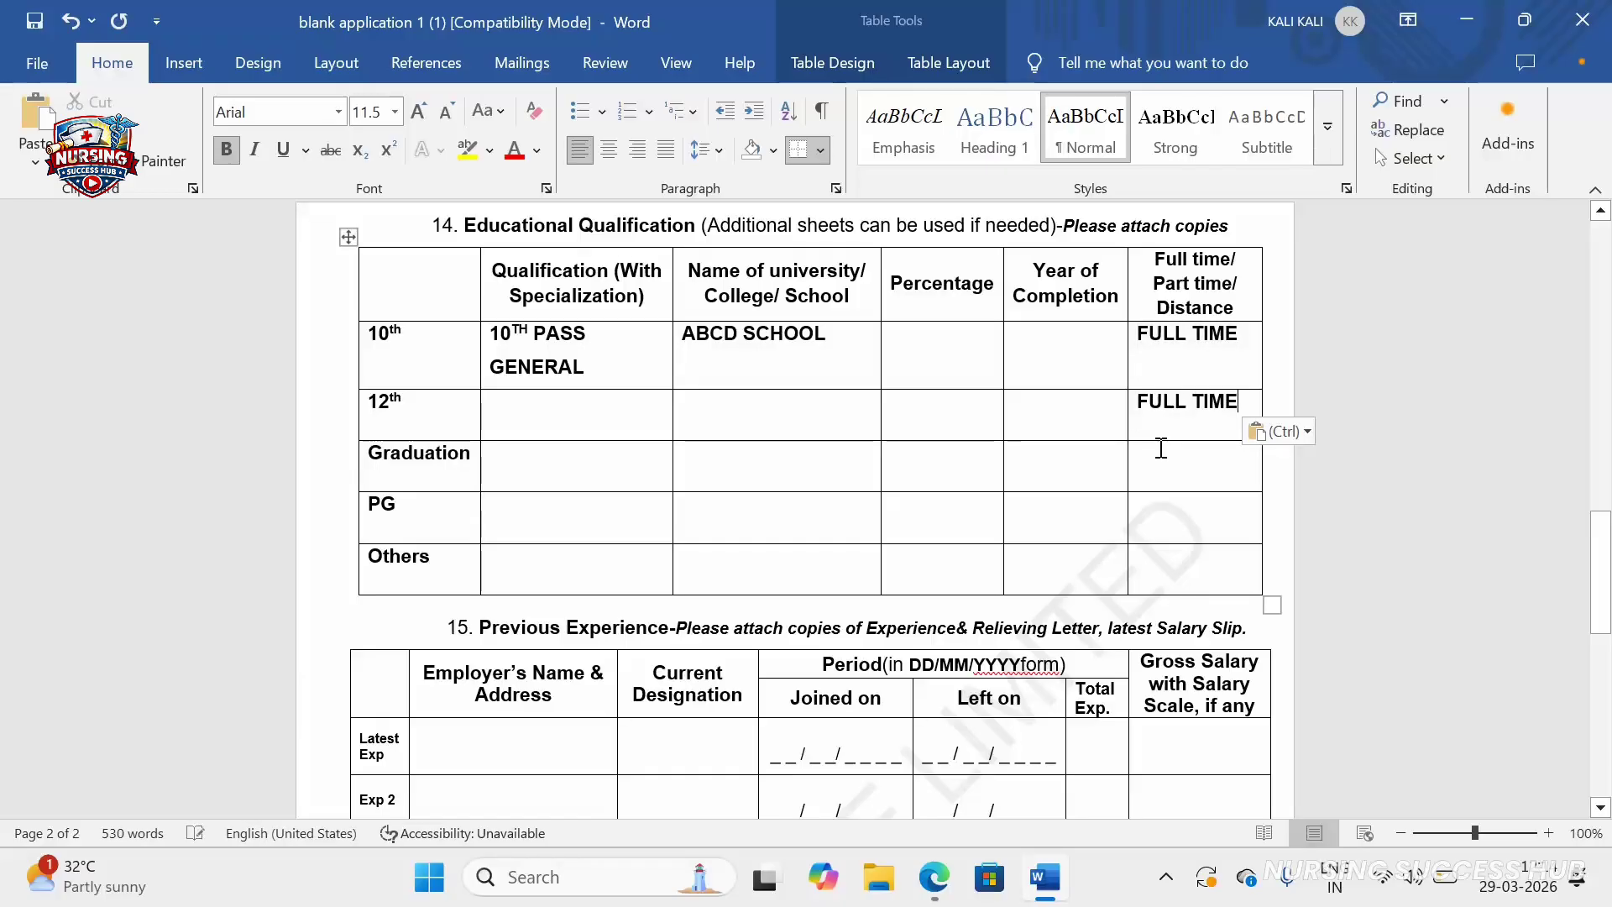
{"action": "left_click", "coordinate": [1155, 467]}
{"action": "key", "text": "ctrl+v"}
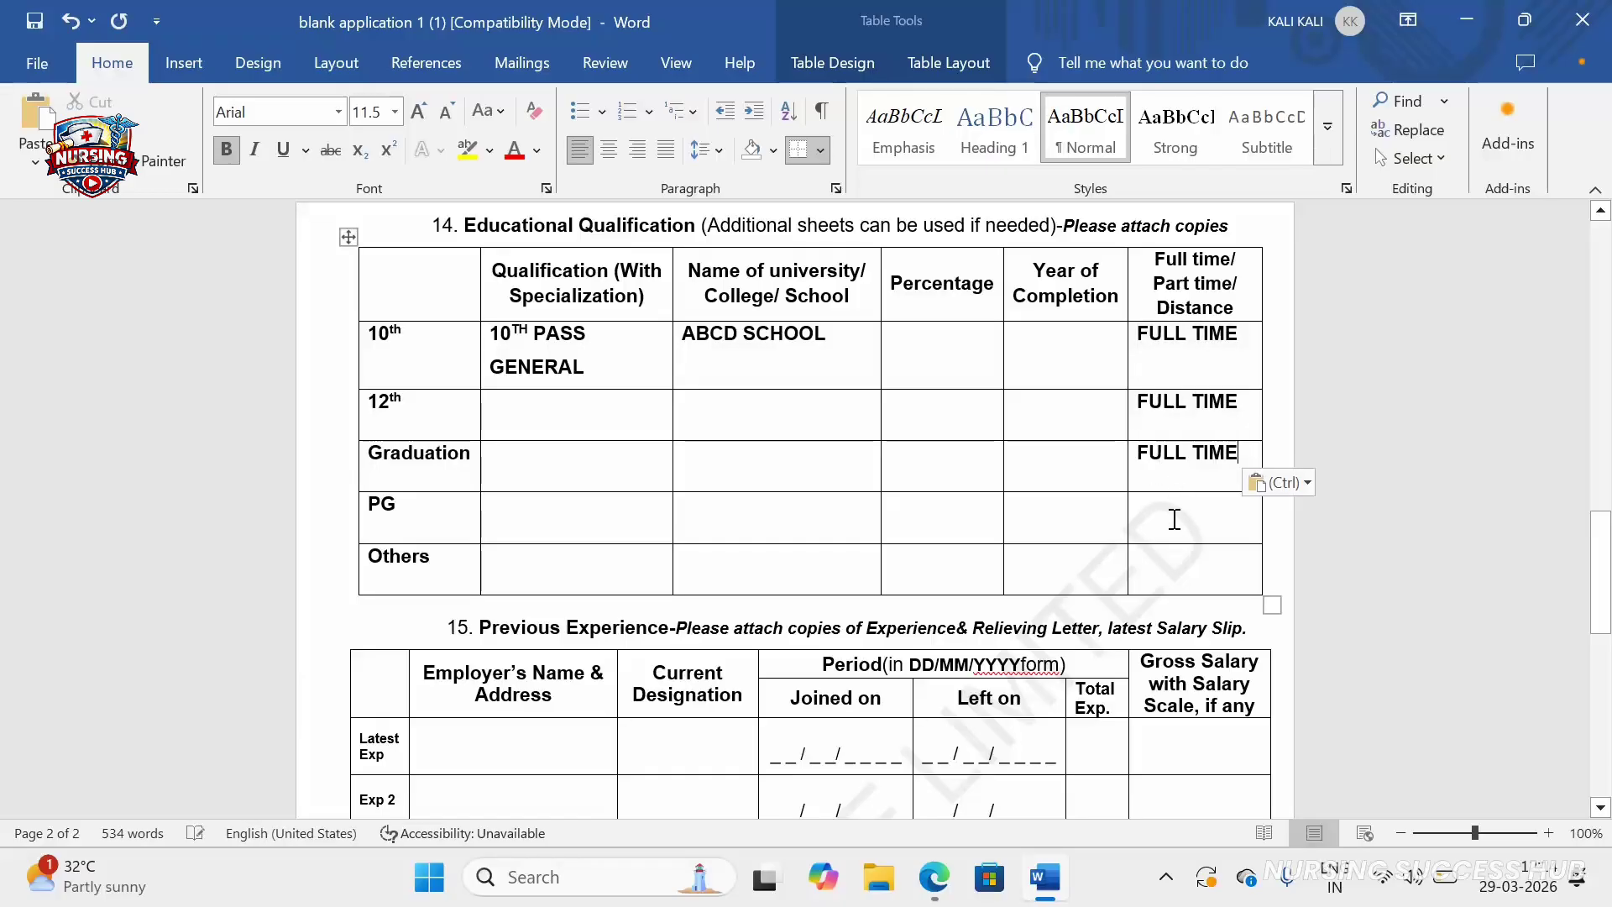
{"action": "left_click", "coordinate": [1159, 517]}
{"action": "key", "text": "ctrl+v"}
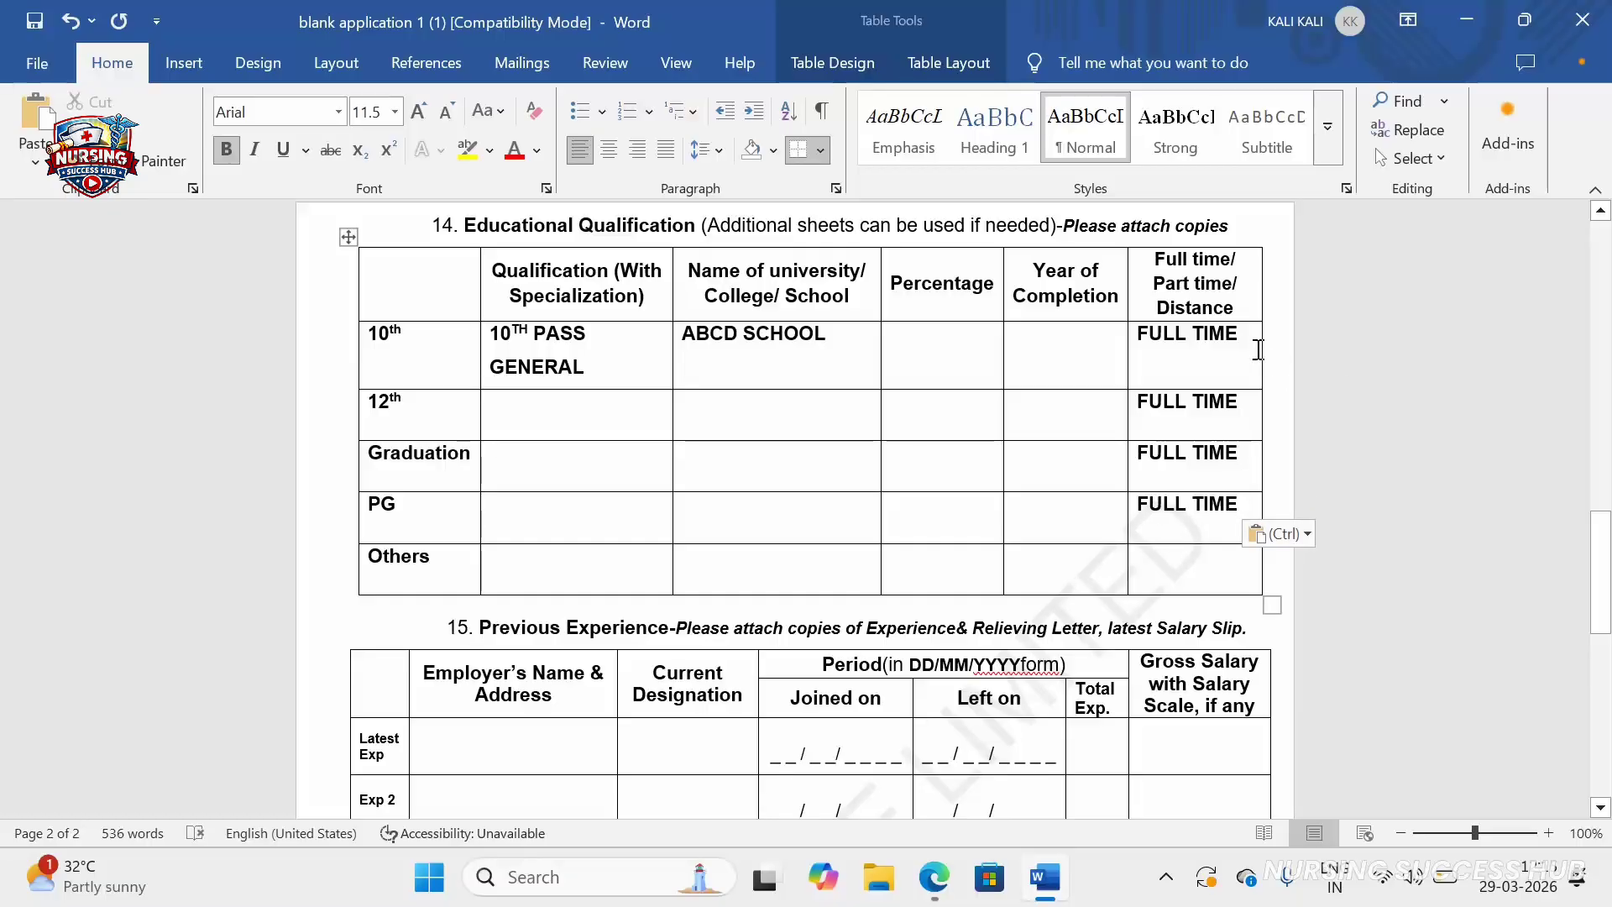
Fill the 12th row's Qualification cell with 12TH PASS and, on a second line, ARTS followed by a comma
{"action": "left_click", "coordinate": [550, 428]}
{"action": "type", "text": "Q"}
{"action": "key", "text": "BackSpace"}
{"action": "type", "text": "1"}
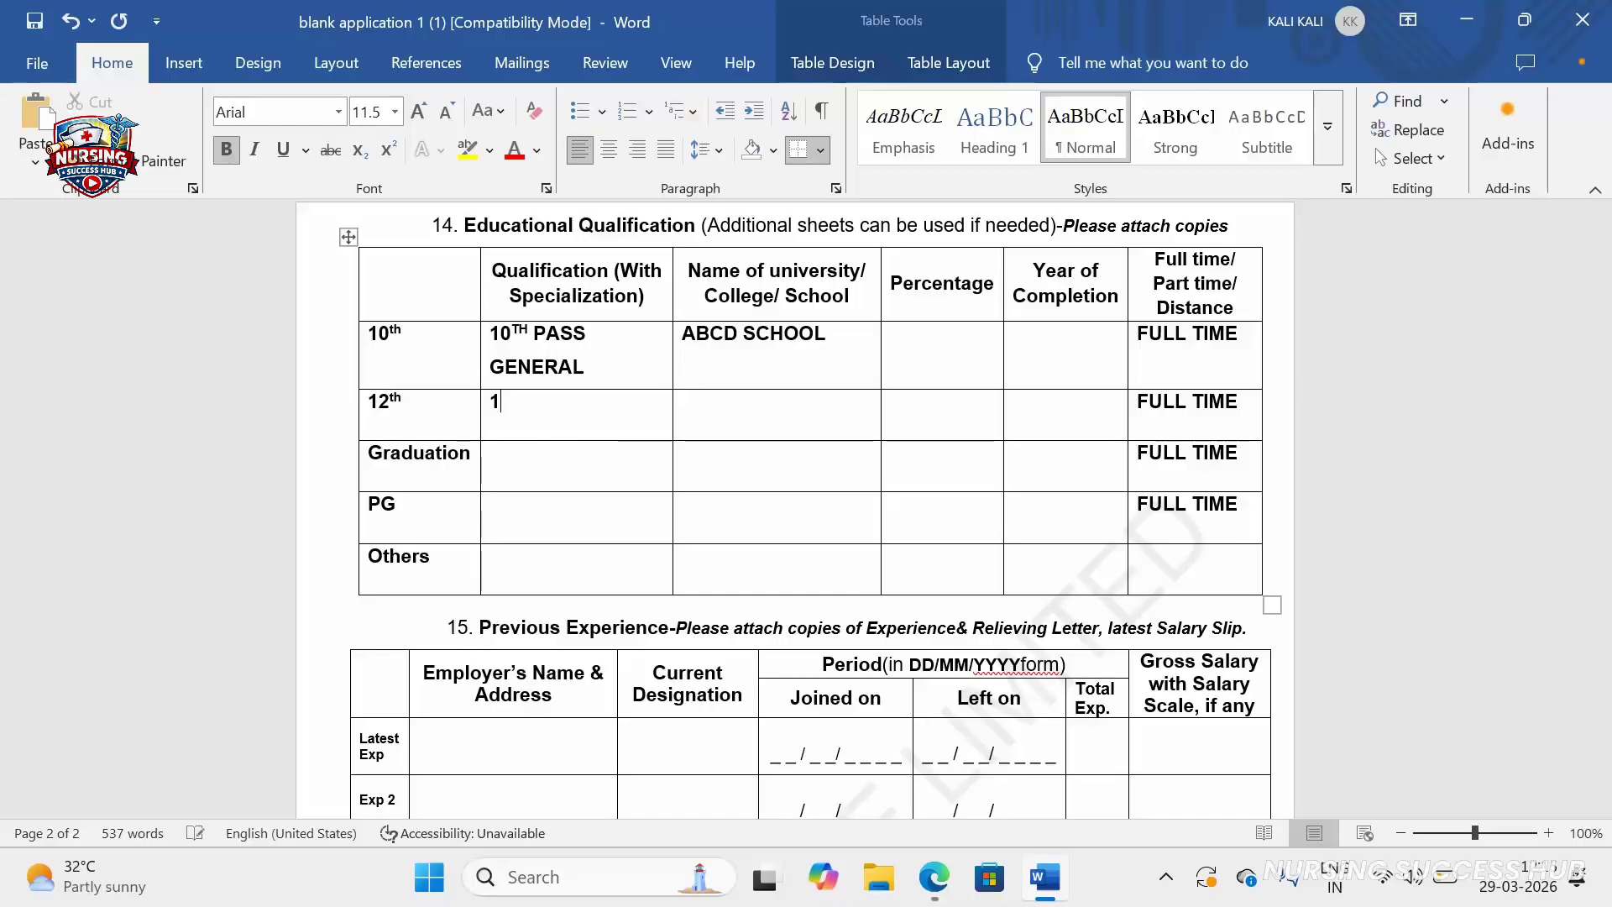
{"action": "type", "text": "2TH PASS"}
{"action": "key", "text": "Return"}
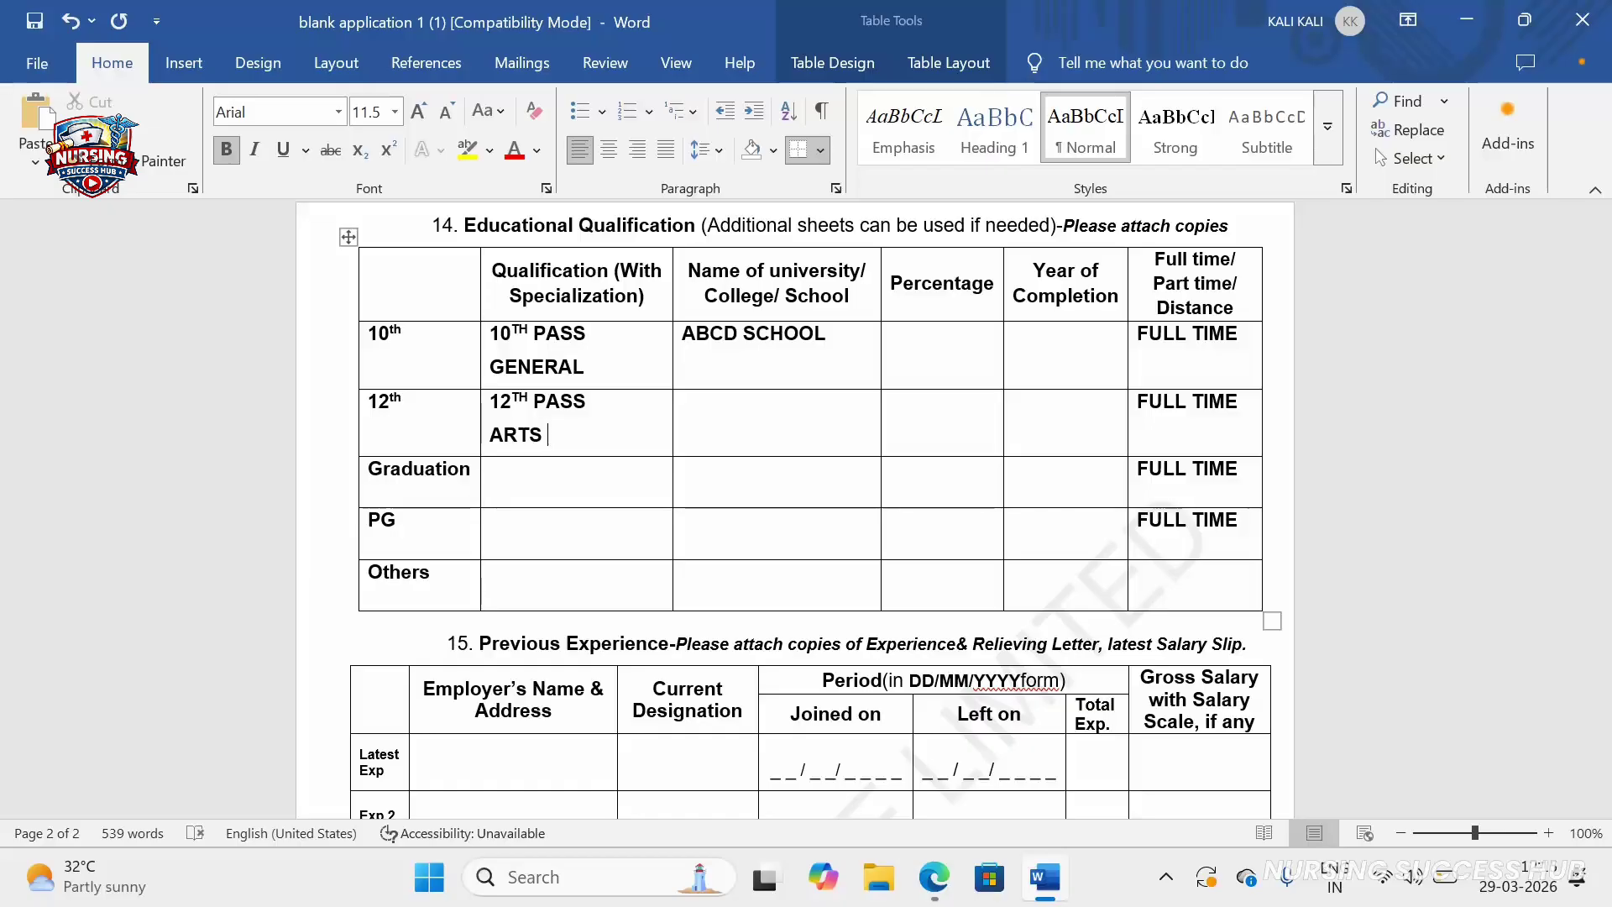
{"action": "type", "text": ","}
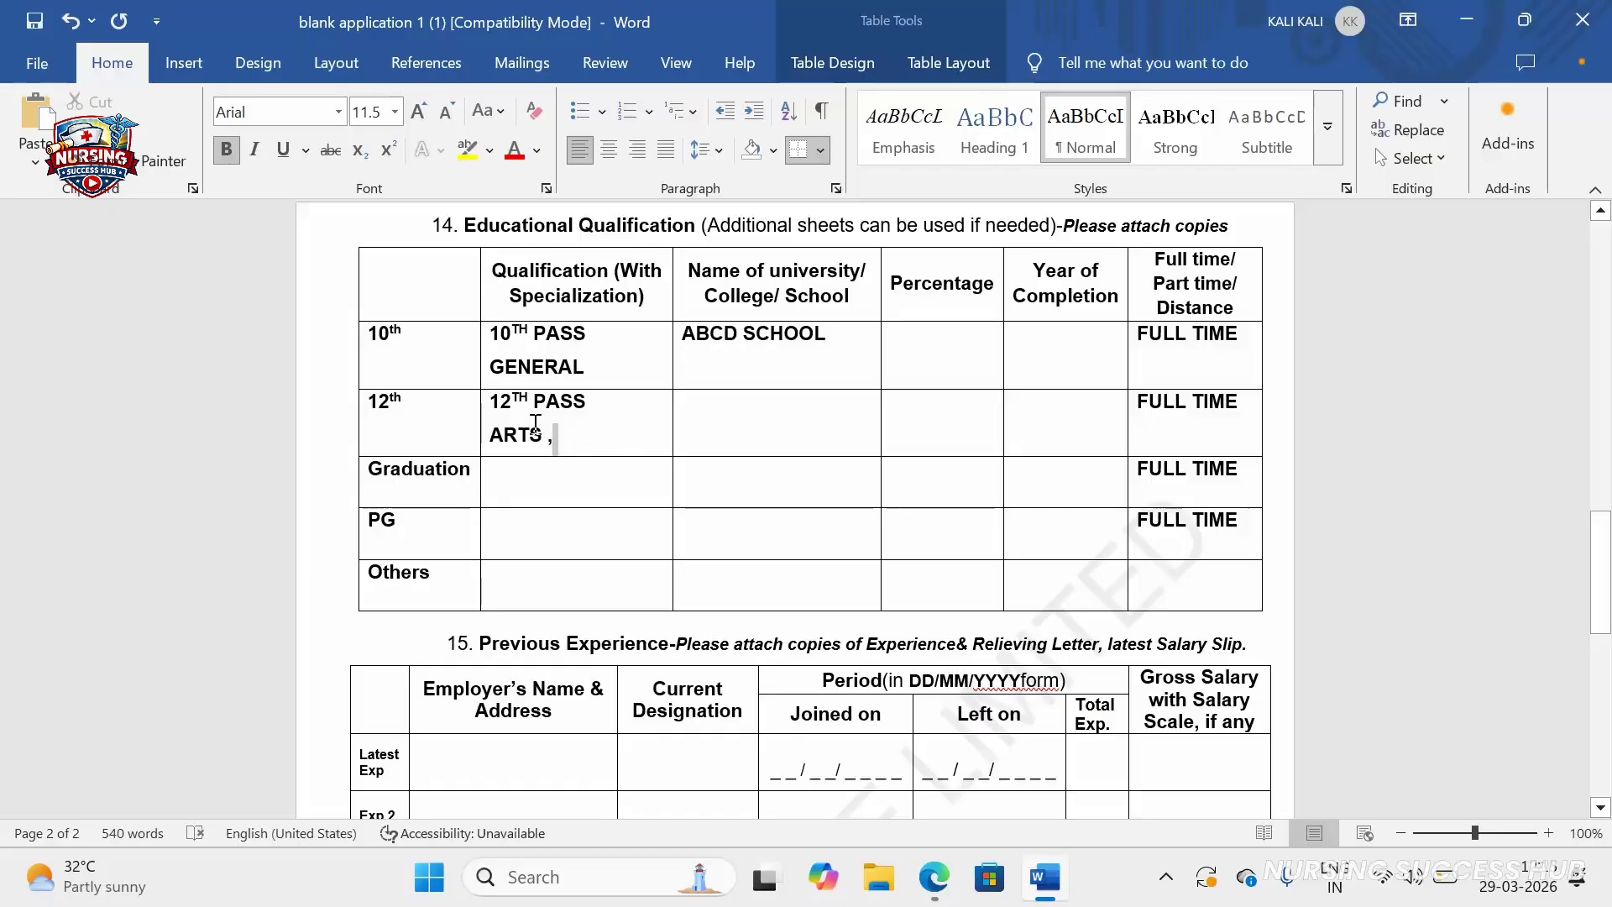
{"action": "left_click_drag", "start_coordinate": [490, 396], "coordinate": [562, 433]}
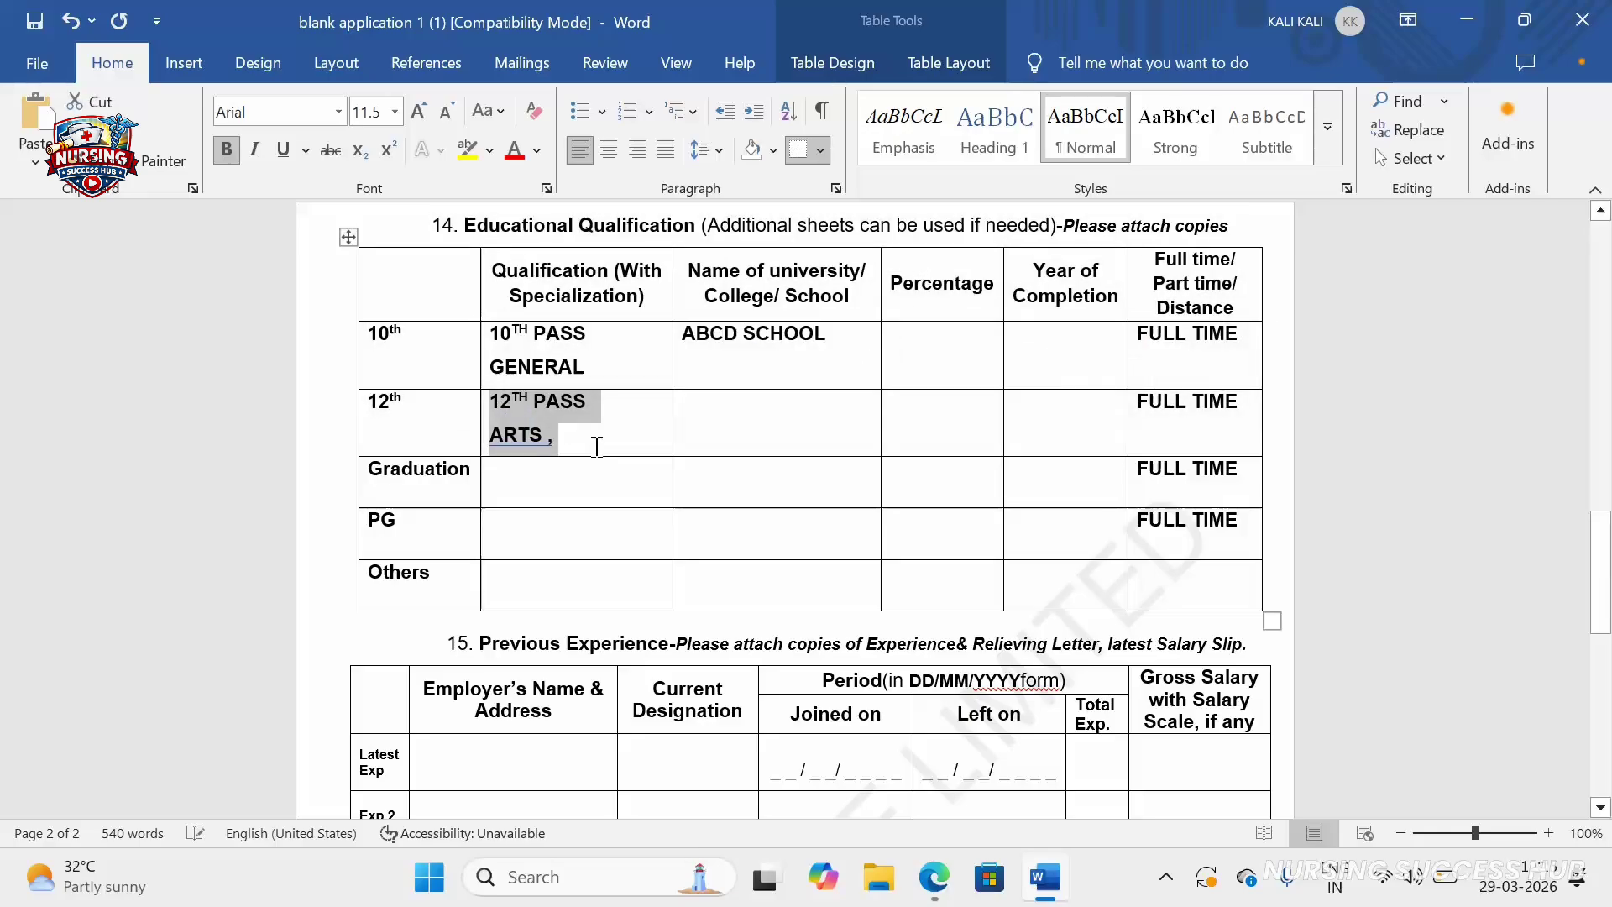
{"action": "left_click", "coordinate": [593, 440]}
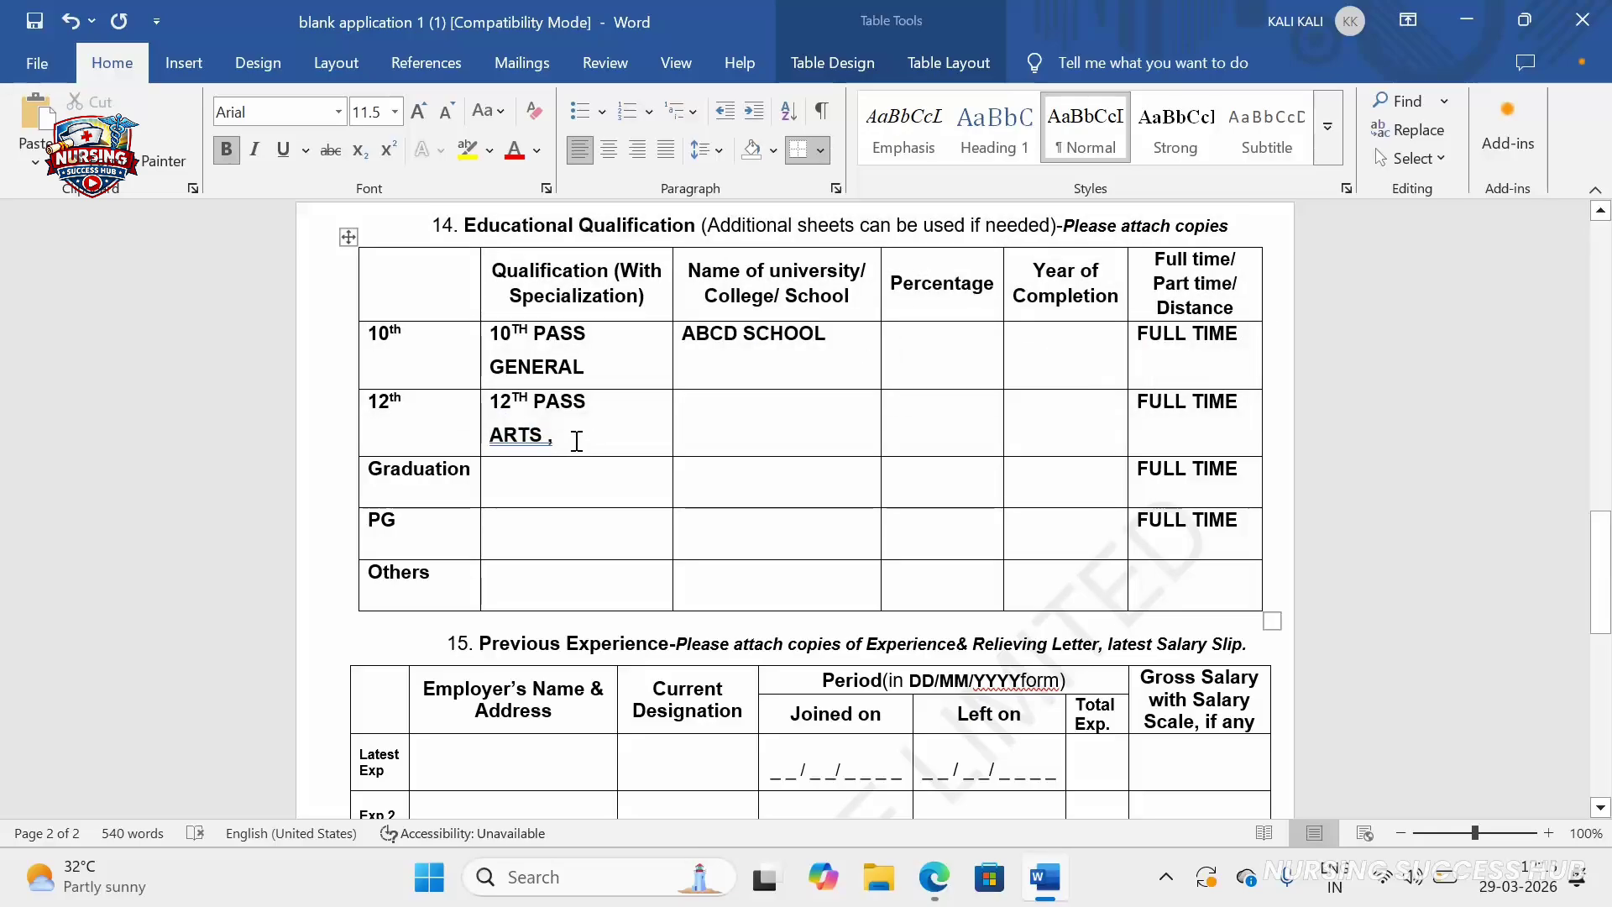
{"action": "left_click_drag", "start_coordinate": [569, 439], "coordinate": [514, 444]}
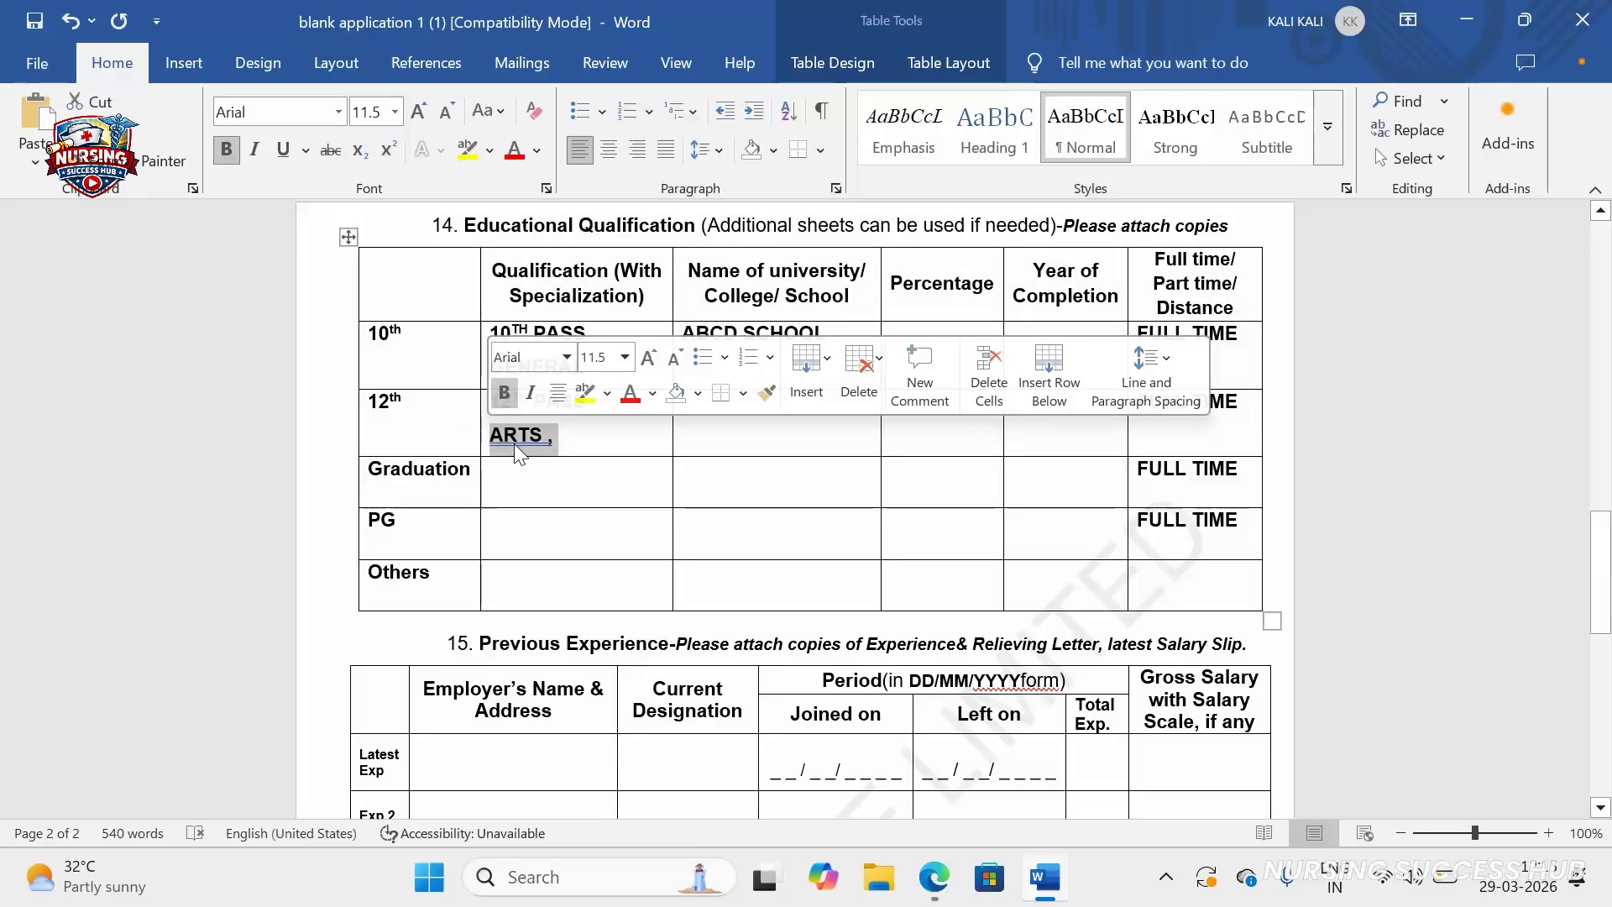
{"action": "left_click", "coordinate": [588, 445]}
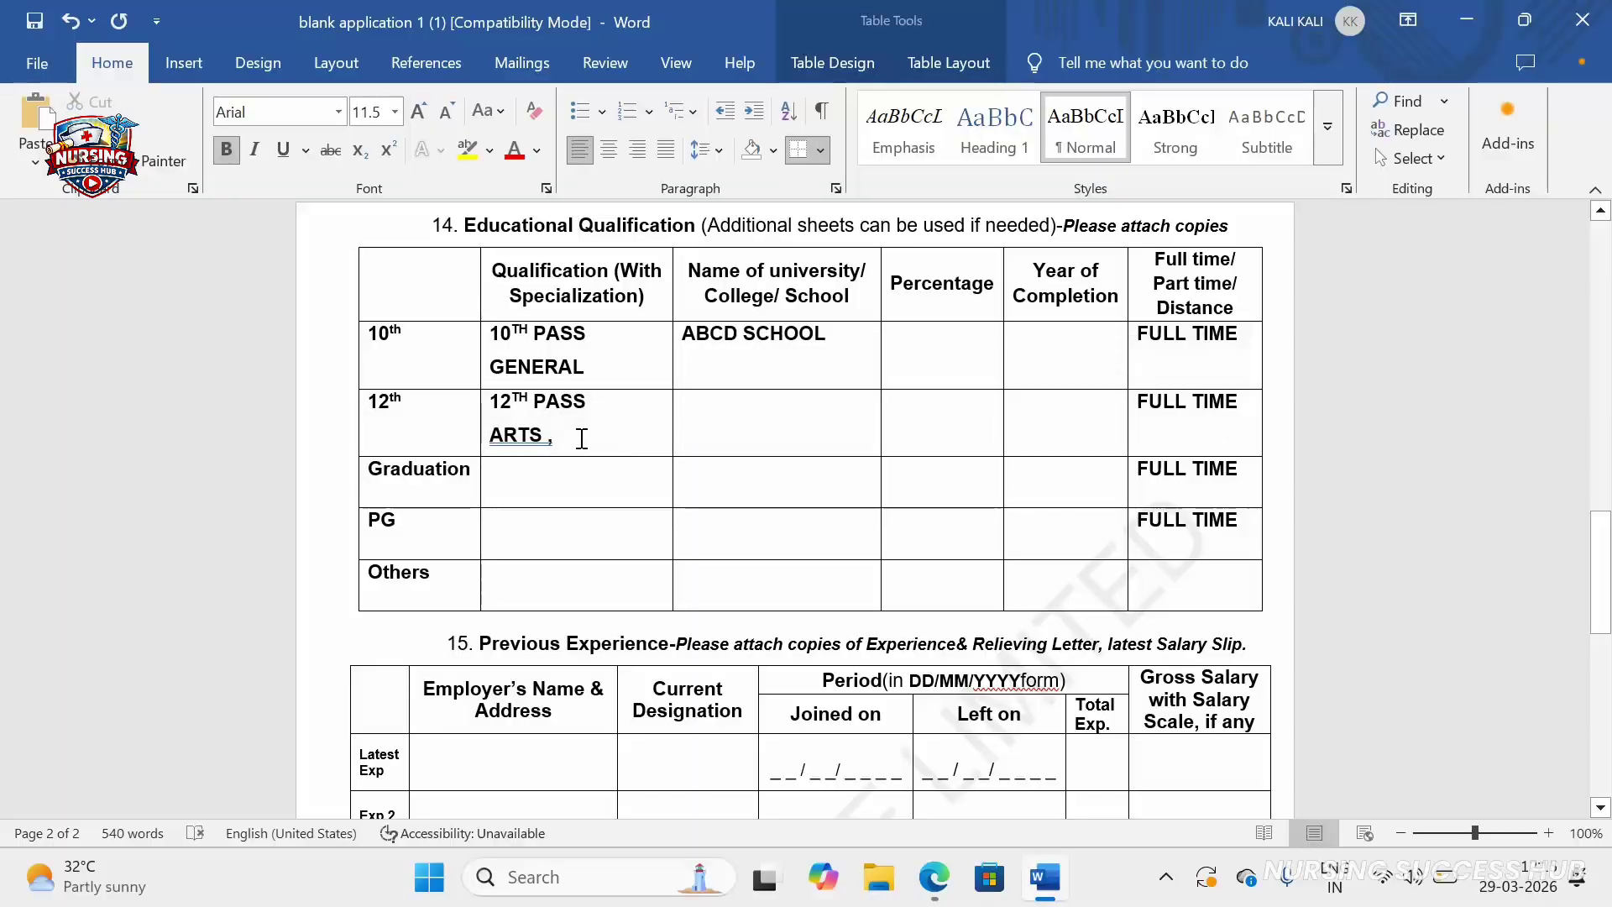
Review the 12th row's specialization, school name, percentage and year of completion cells in the Educational Qualification table
{"action": "double_click", "coordinate": [541, 430]}
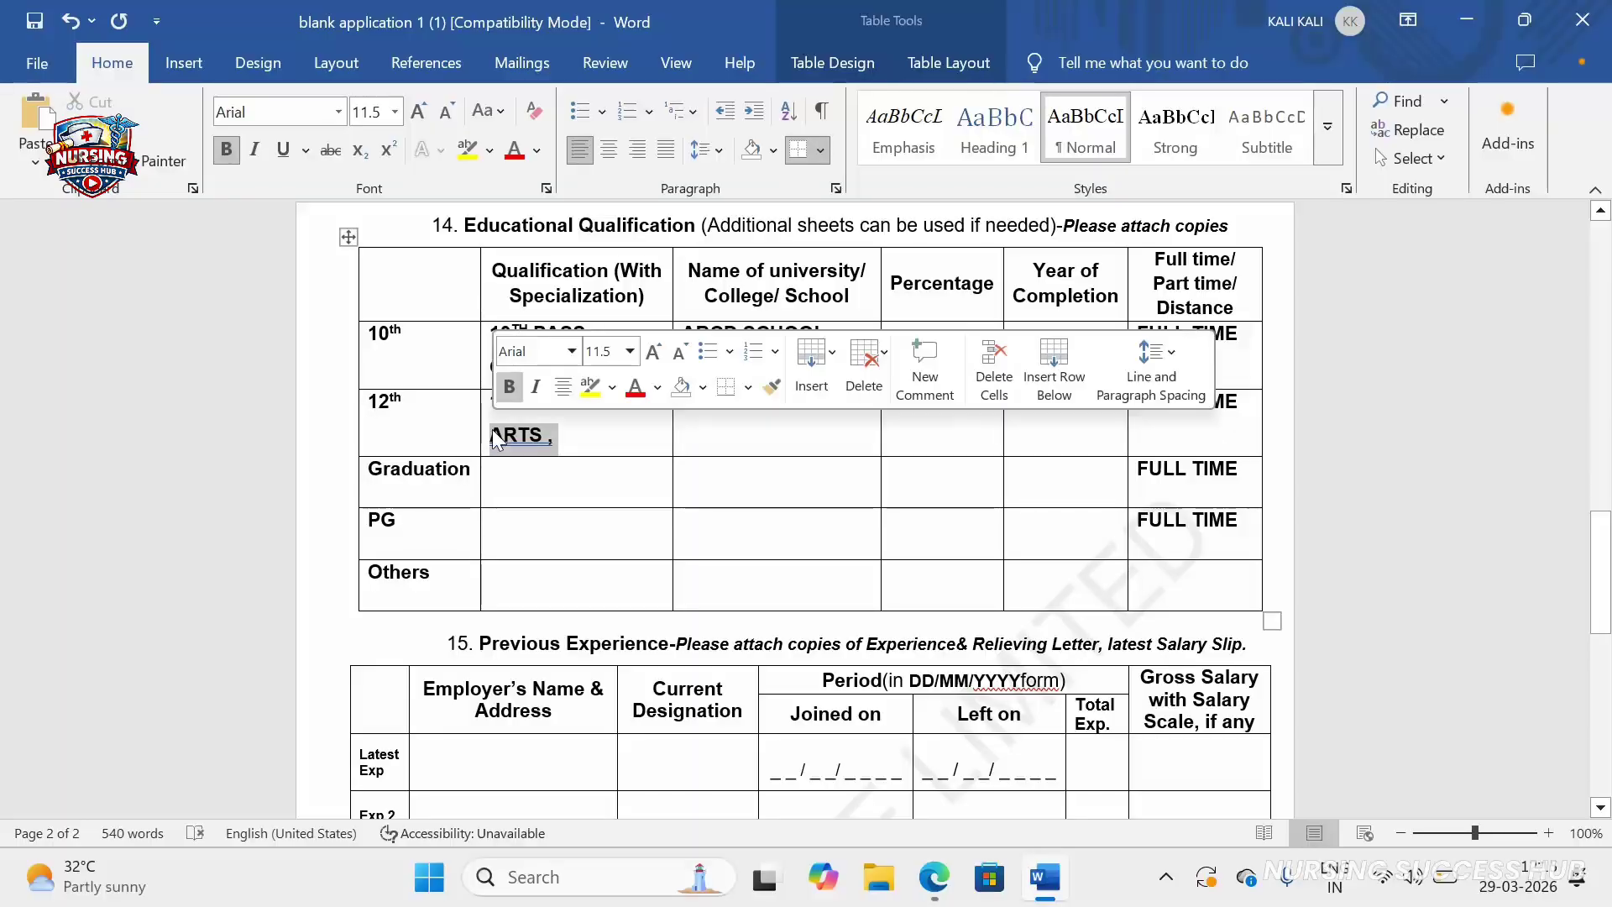
{"action": "left_click", "coordinate": [612, 443]}
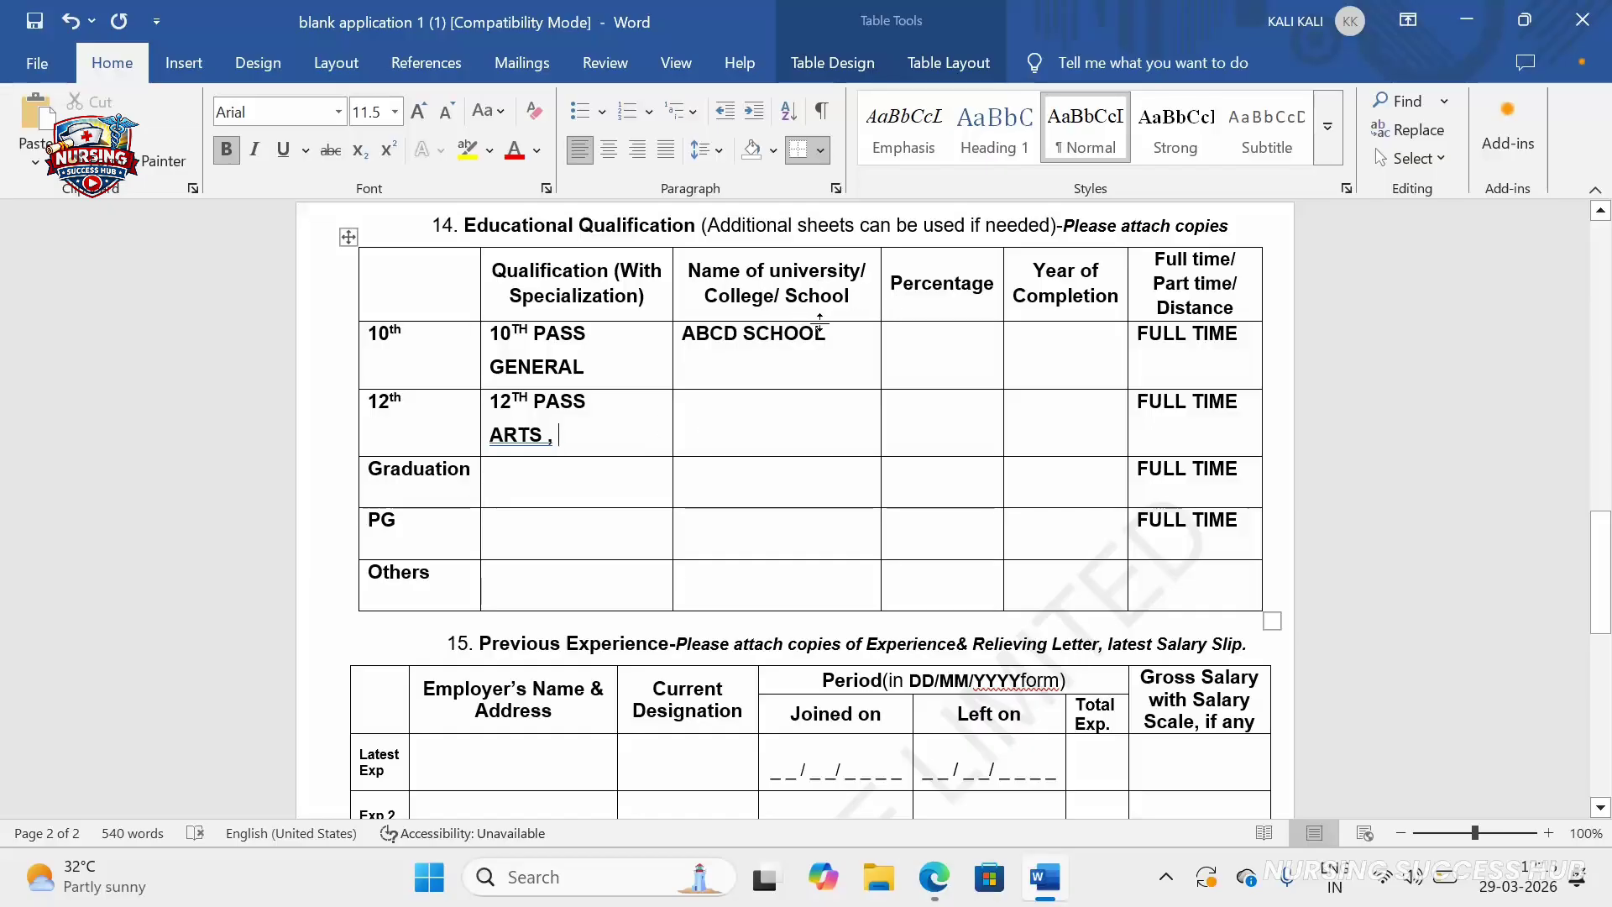
{"action": "left_click", "coordinate": [687, 403]}
{"action": "left_click_drag", "start_coordinate": [855, 308], "coordinate": [683, 269]}
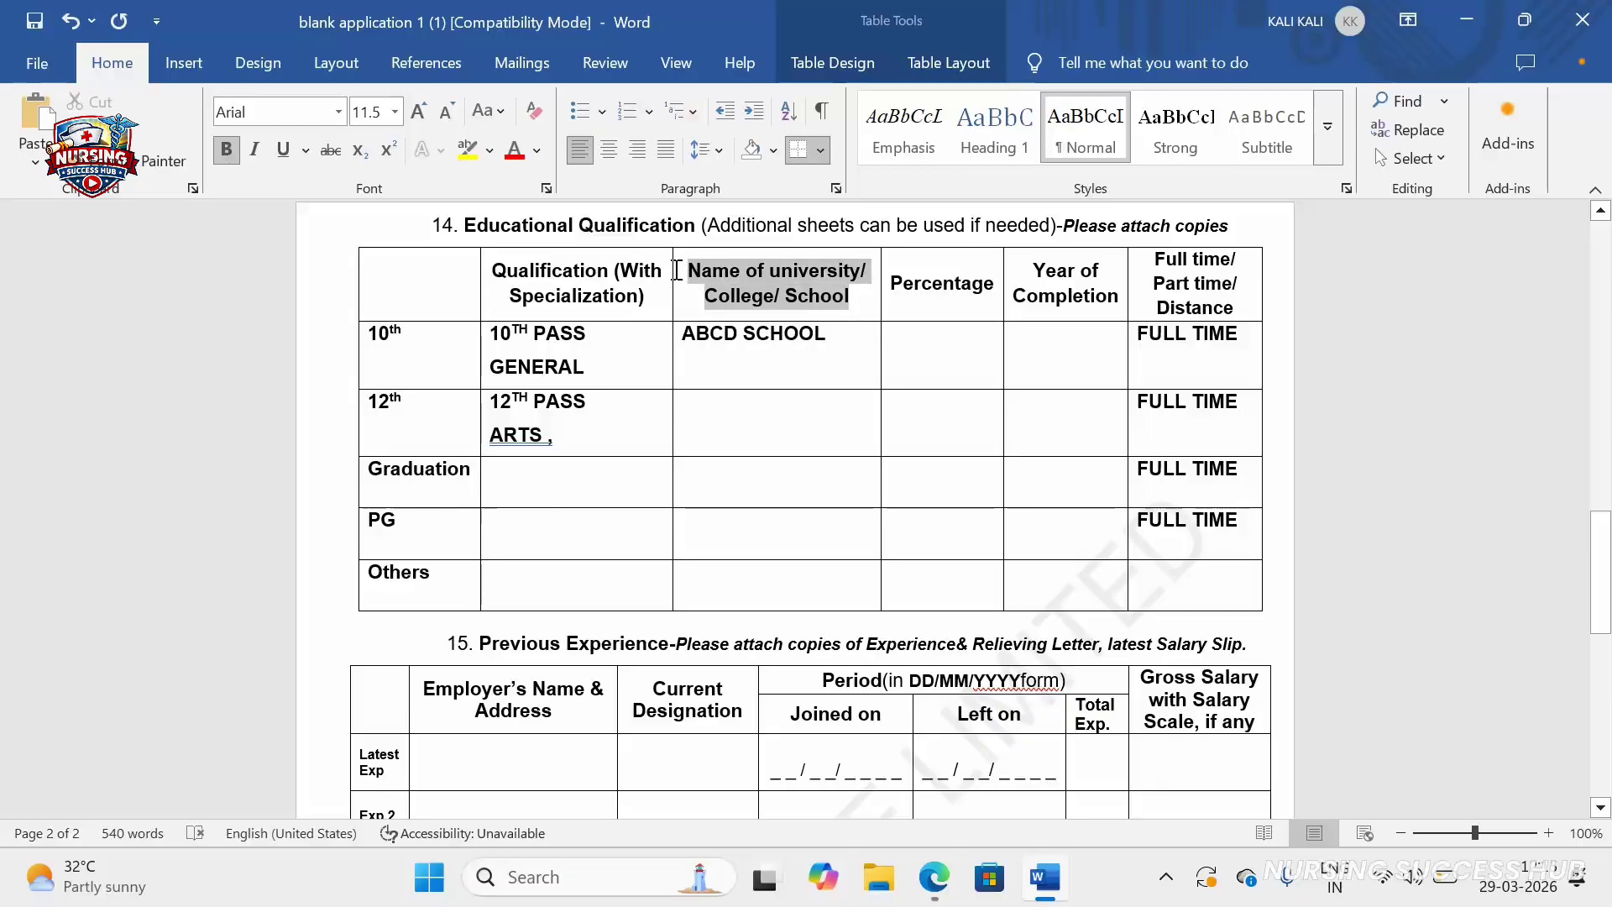
{"action": "left_click", "coordinate": [763, 435]}
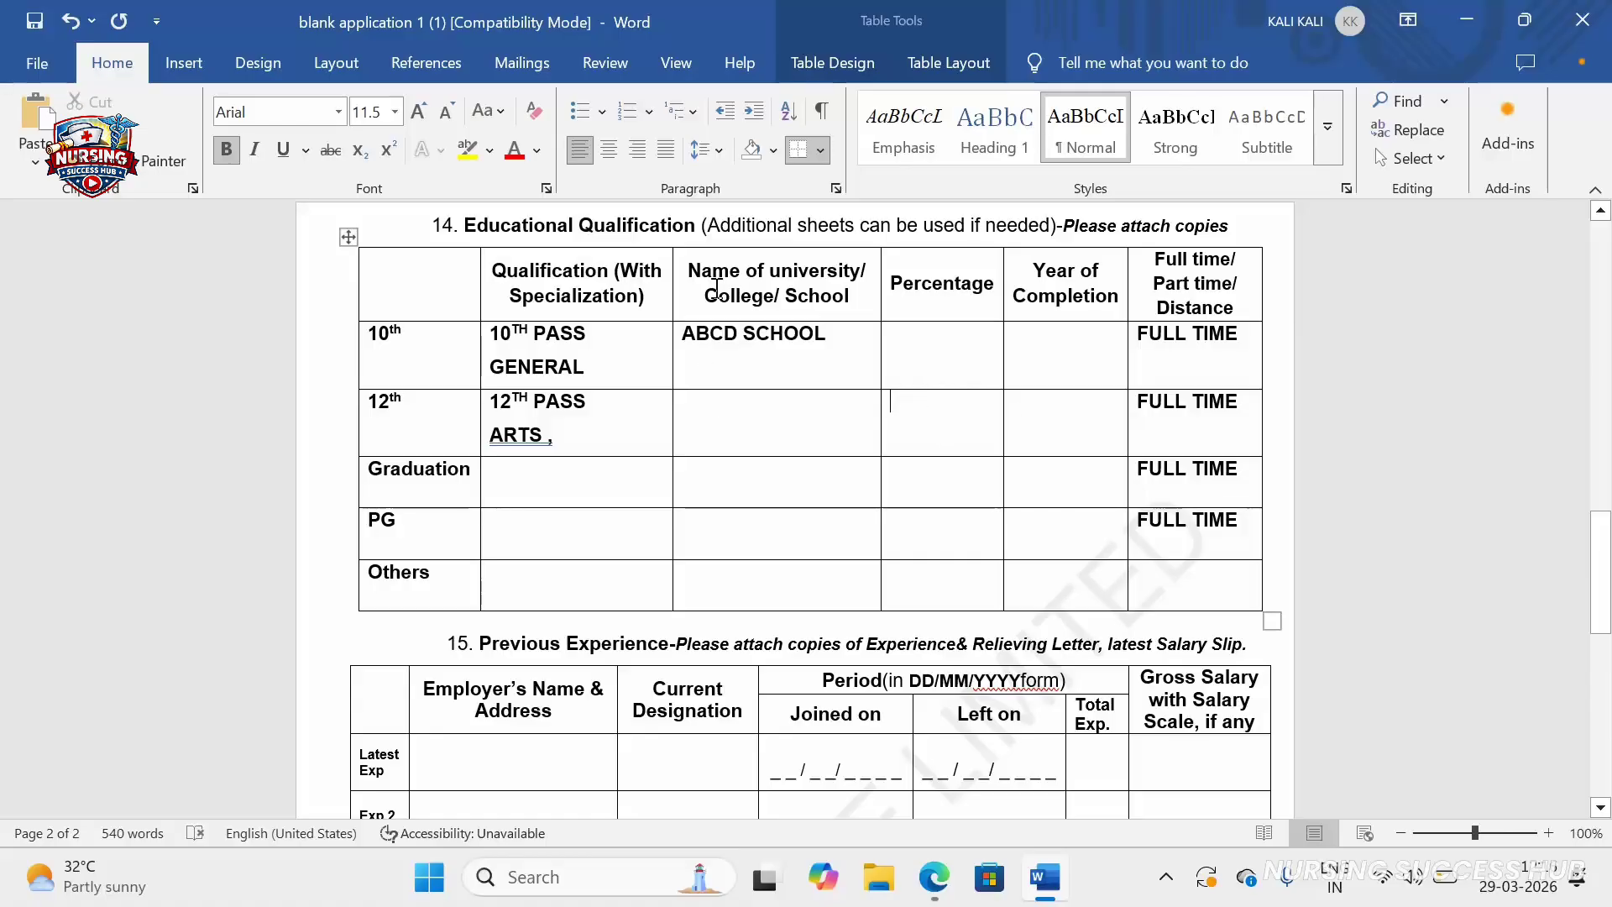
{"action": "left_click", "coordinate": [906, 417]}
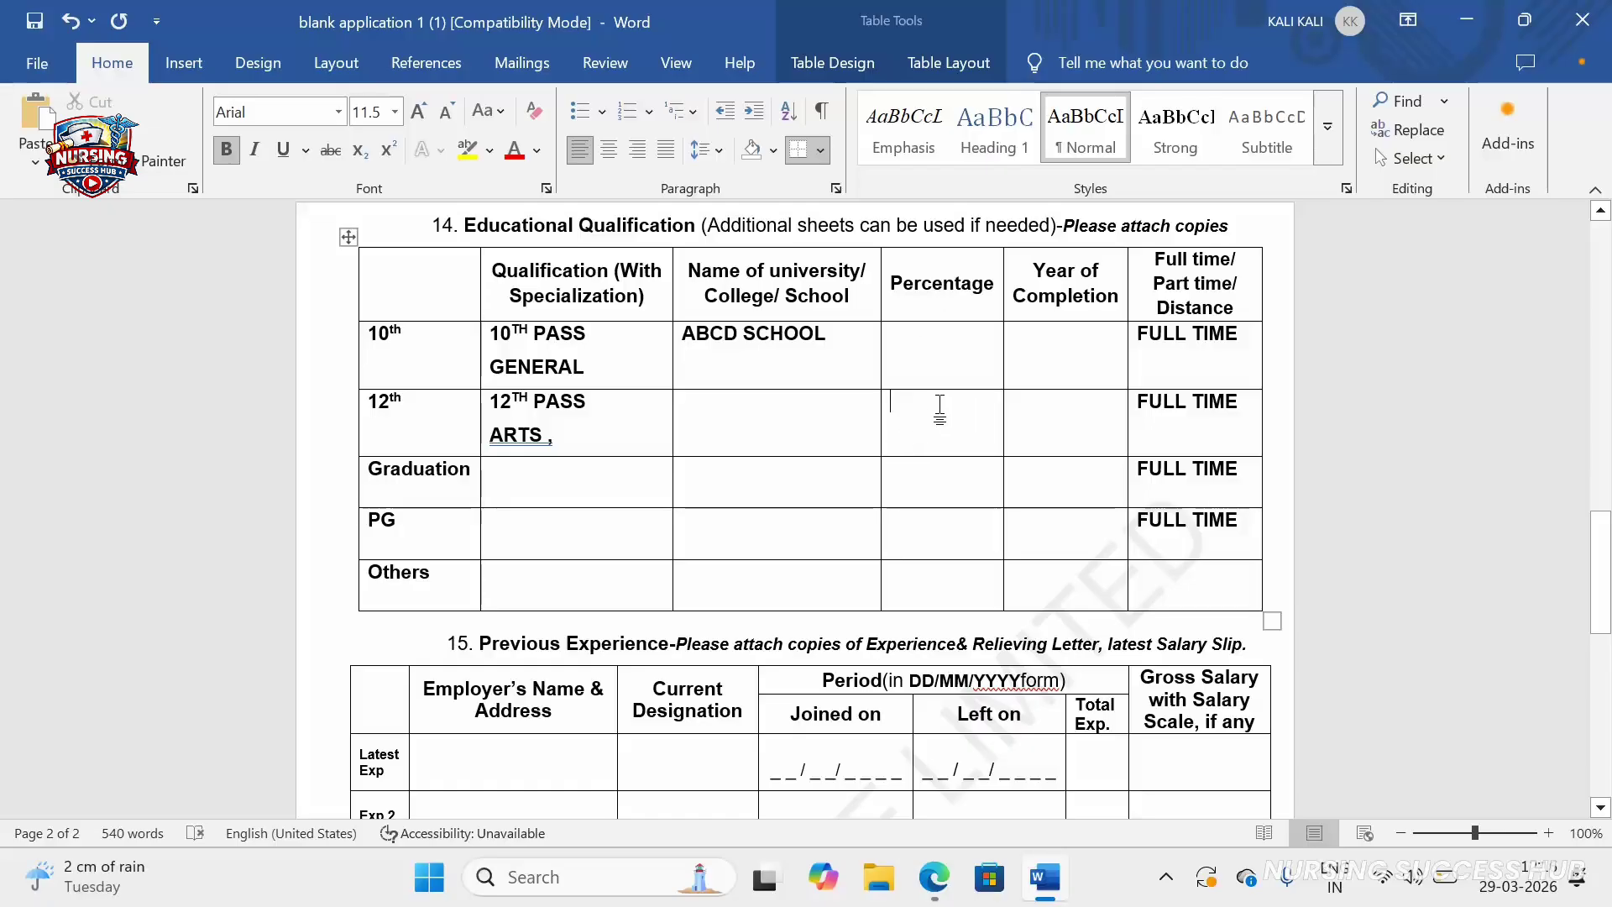
{"action": "left_click", "coordinate": [1016, 405]}
Go through the empty Graduation, PG and Others cells of the Educational Qualification table, leaving them blank
{"action": "left_click", "coordinate": [513, 478]}
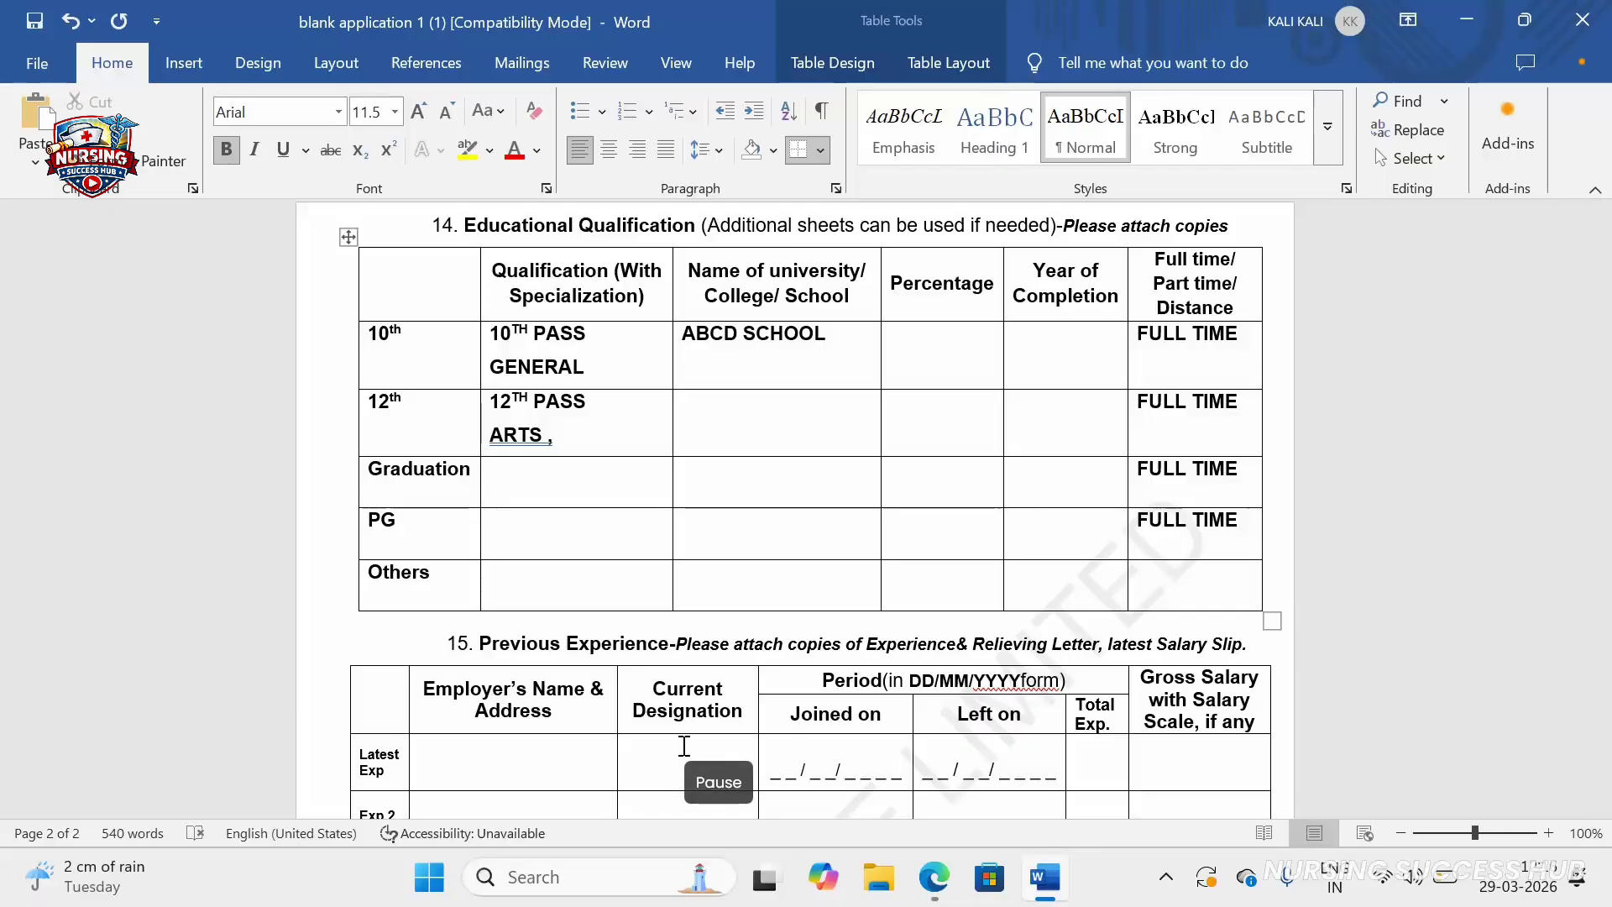
{"action": "left_click", "coordinate": [716, 860]}
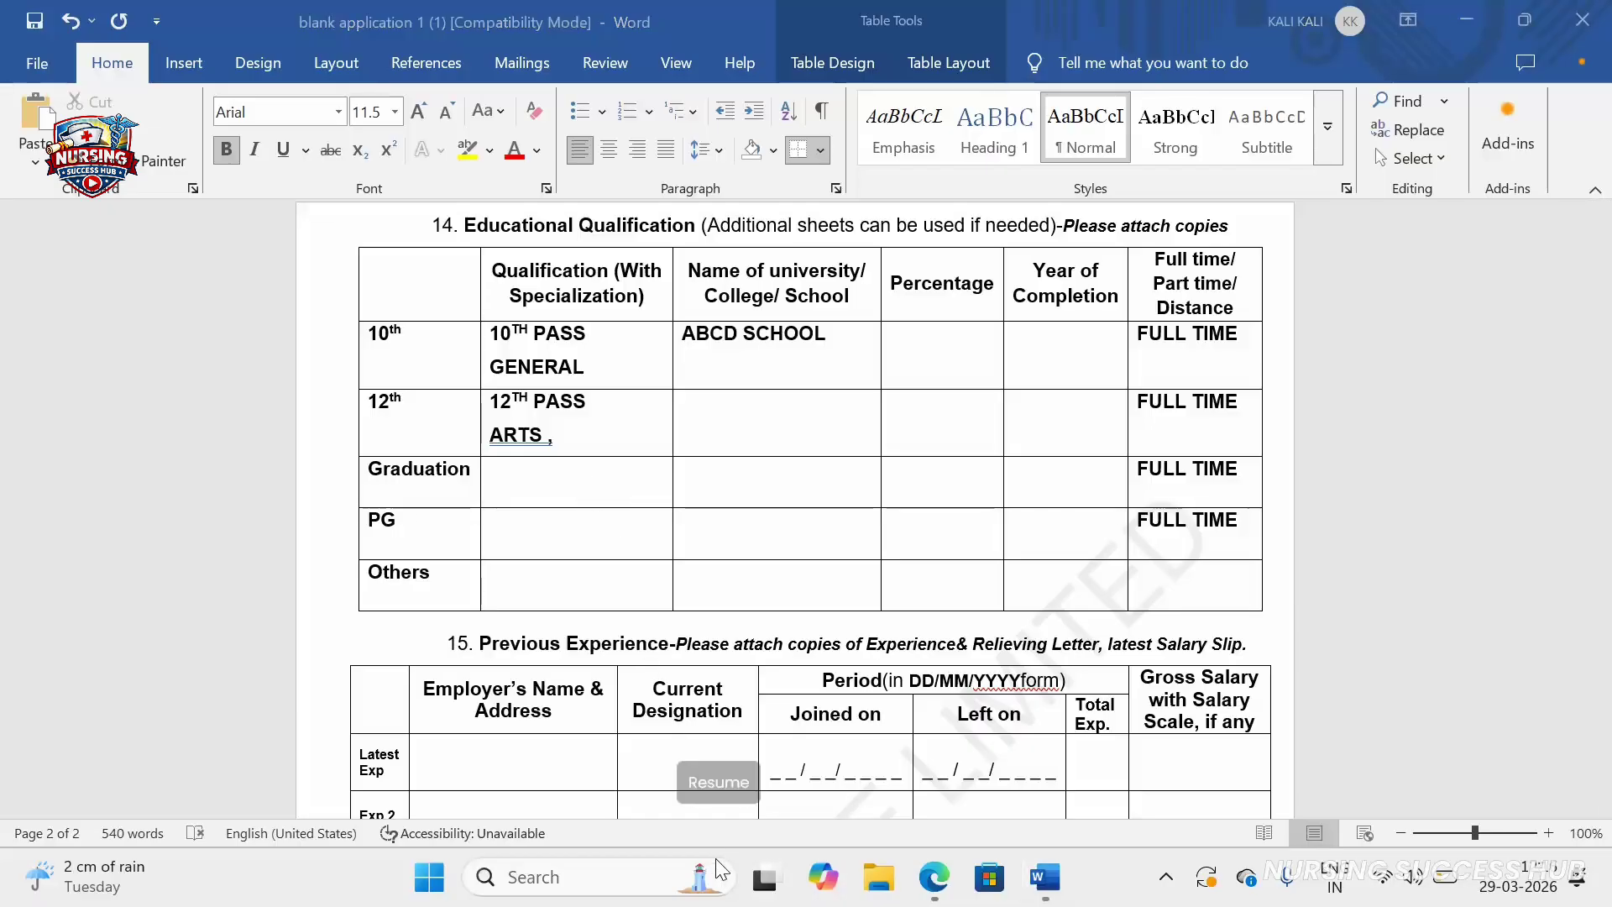
{"action": "left_click", "coordinate": [768, 487]}
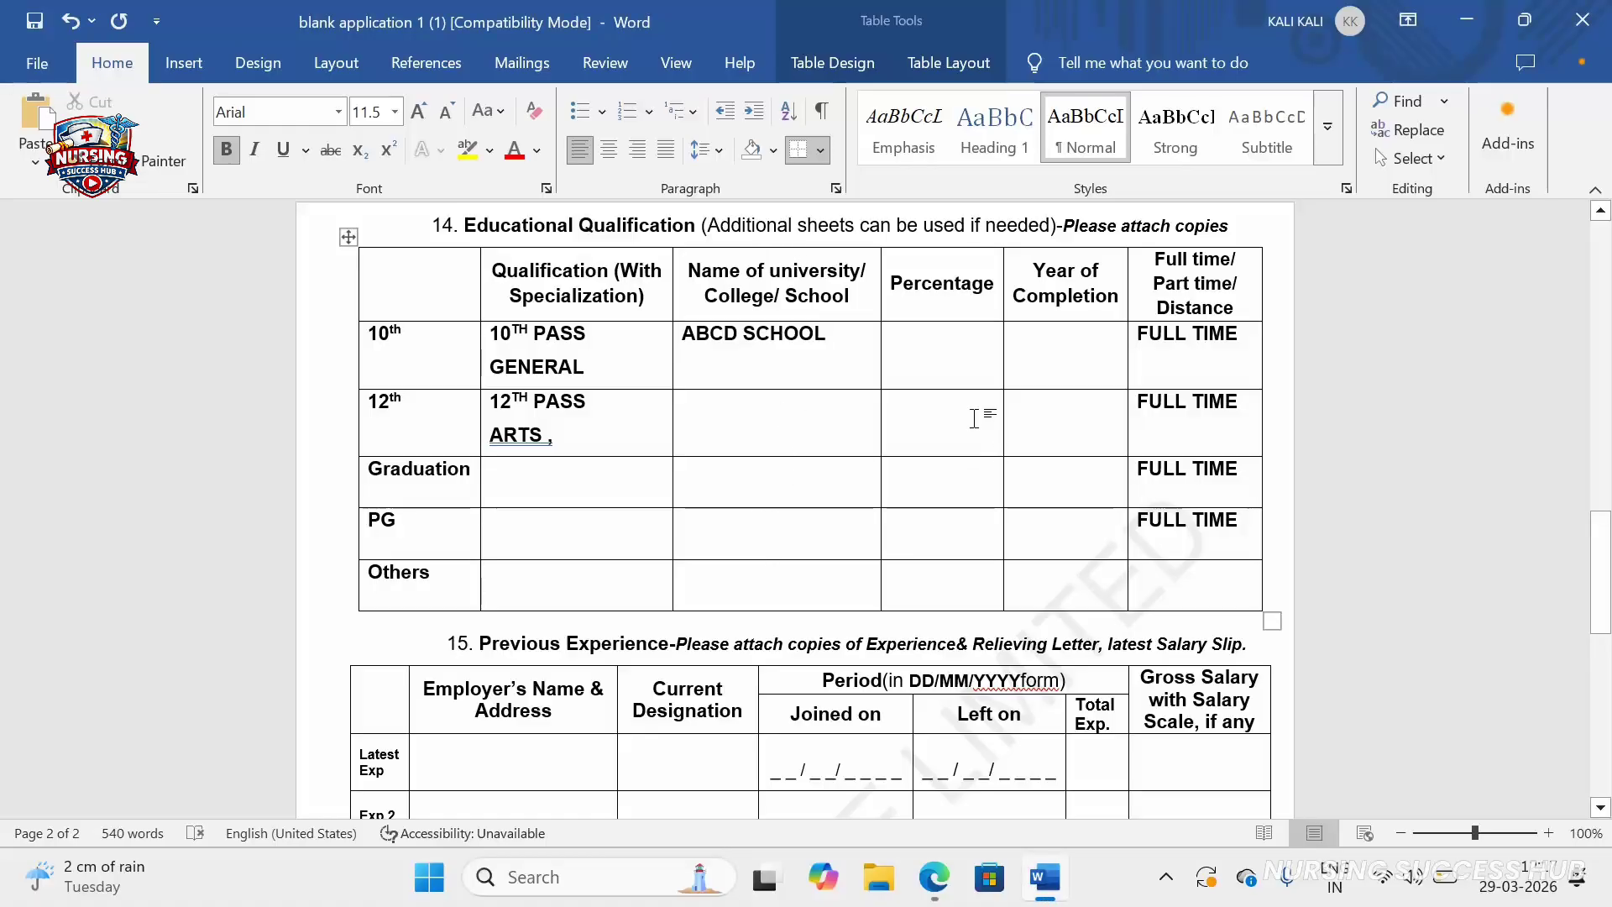
{"action": "left_click", "coordinate": [895, 479]}
{"action": "left_click", "coordinate": [1064, 480]}
{"action": "left_click", "coordinate": [521, 541]}
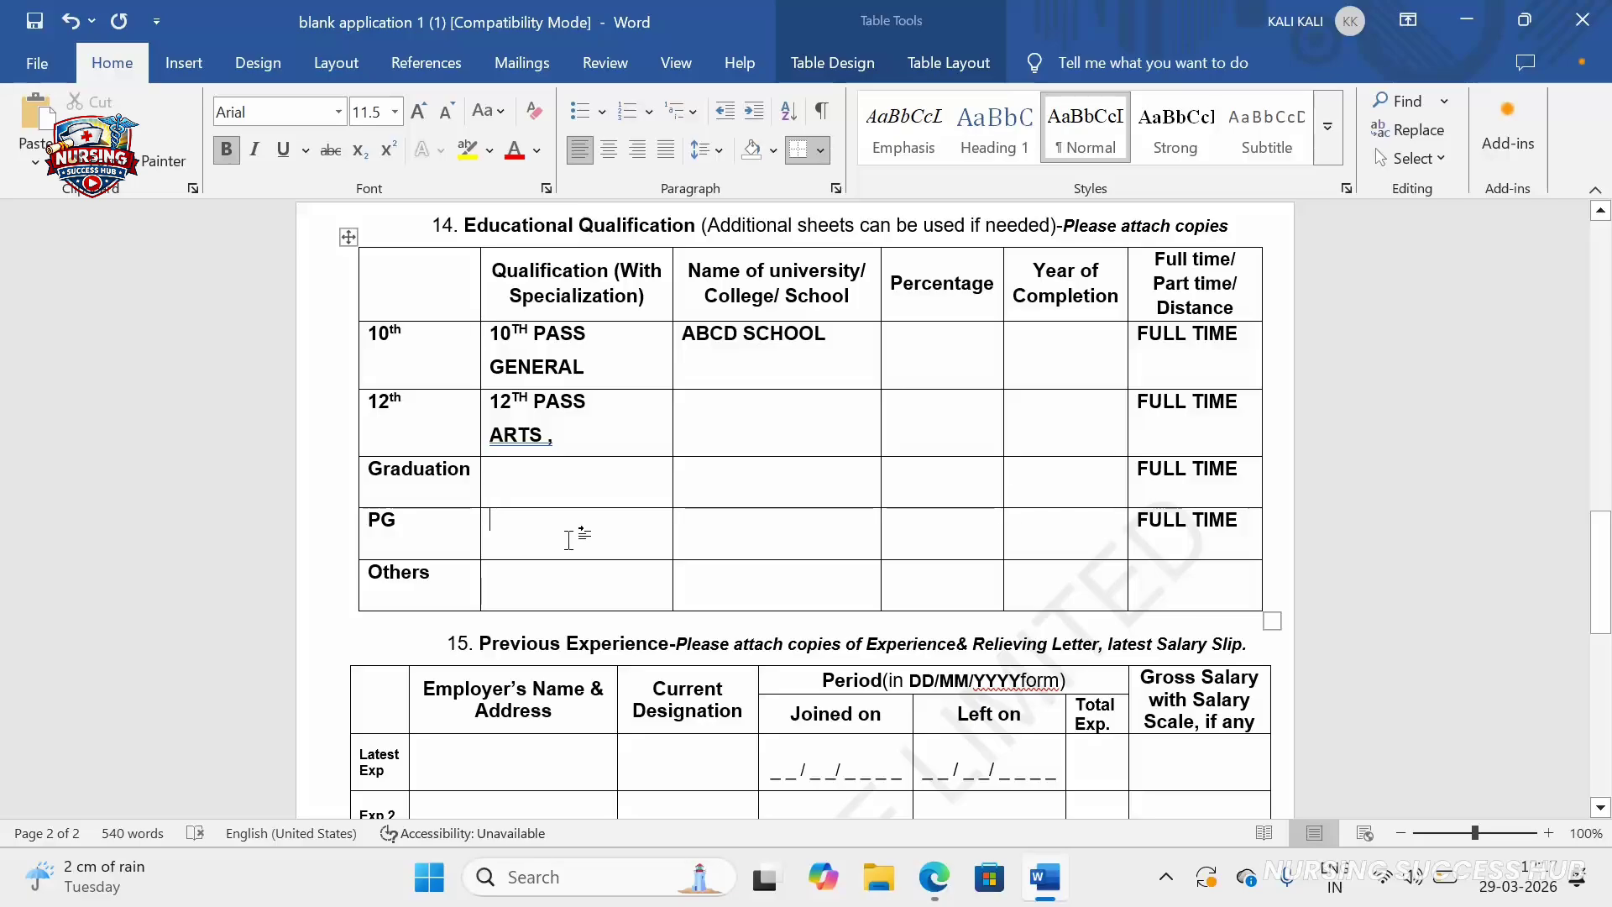
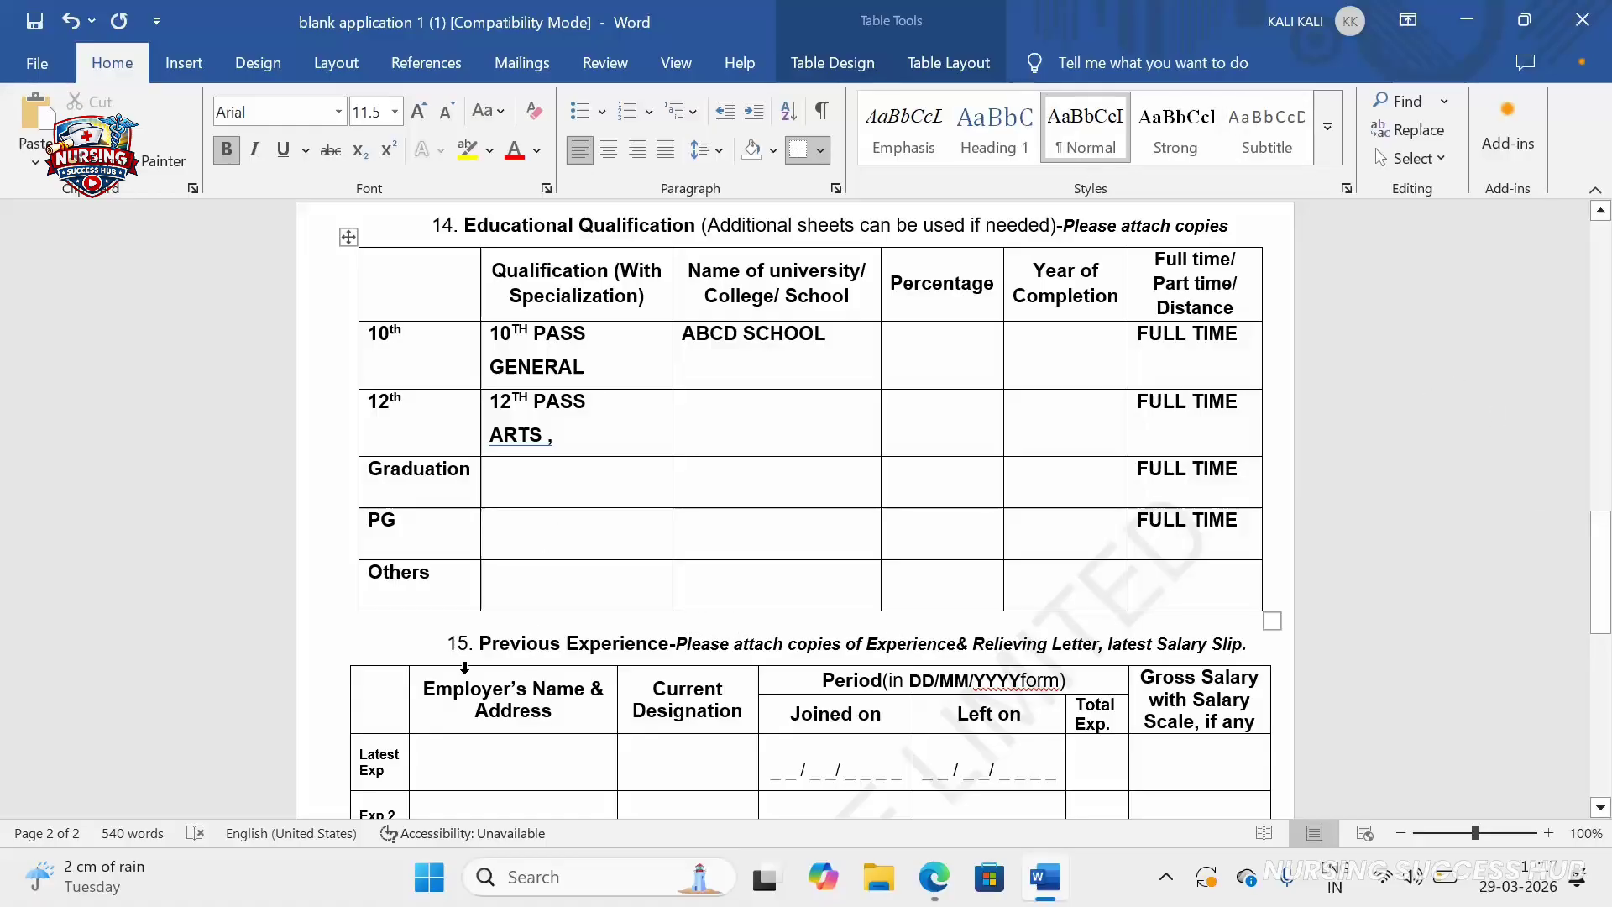
{"action": "left_click", "coordinate": [558, 576]}
{"action": "left_click", "coordinate": [730, 593]}
Outline the five empty cells of the Others row with red on-screen annotation rectangles
{"action": "left_click", "coordinate": [1200, 840]}
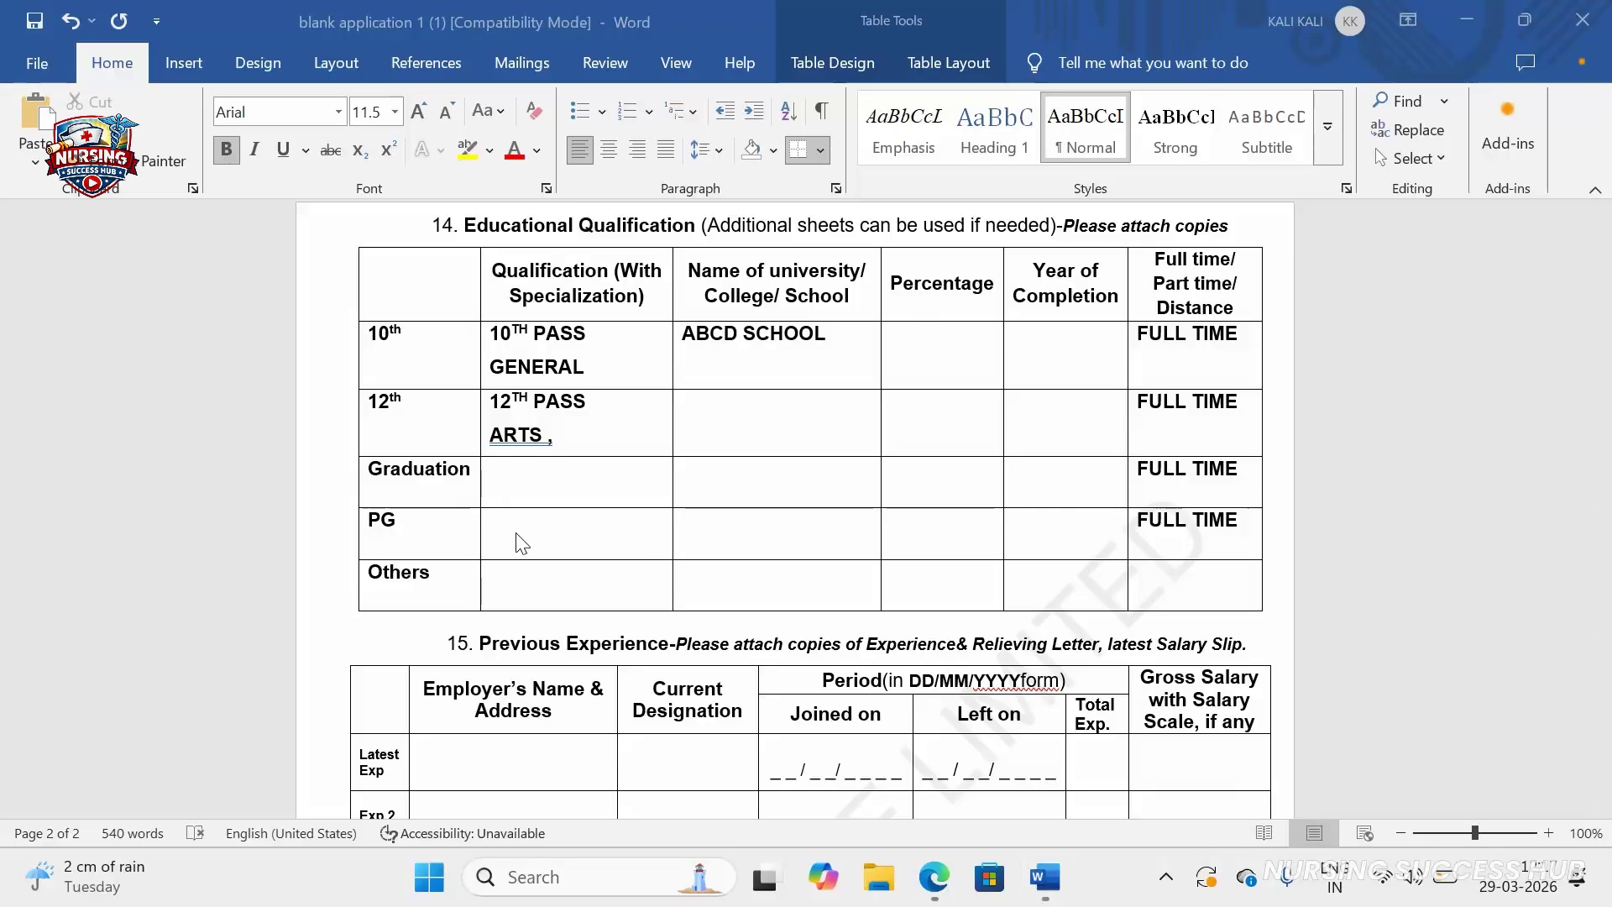
{"action": "left_click_drag", "start_coordinate": [493, 579], "coordinate": [630, 606]}
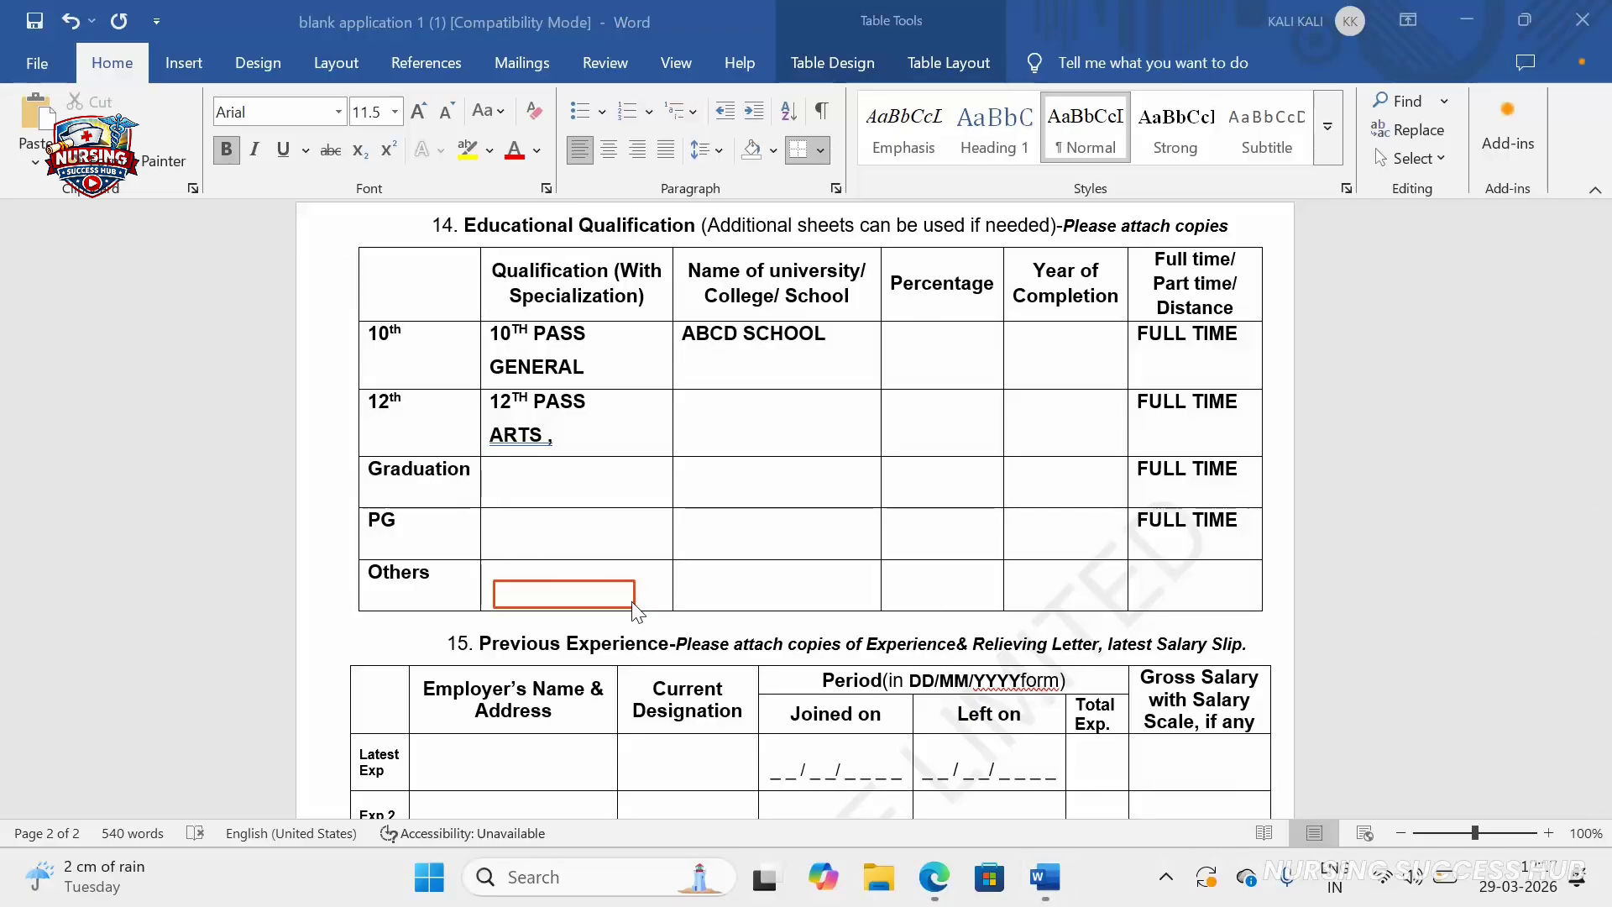
{"action": "mouse_move", "coordinate": [706, 572]}
{"action": "left_mouse_down"}
{"action": "mouse_move", "coordinate": [896, 599]}
{"action": "mouse_move", "coordinate": [861, 600]}
{"action": "mouse_move", "coordinate": [997, 590]}
{"action": "left_mouse_up"}
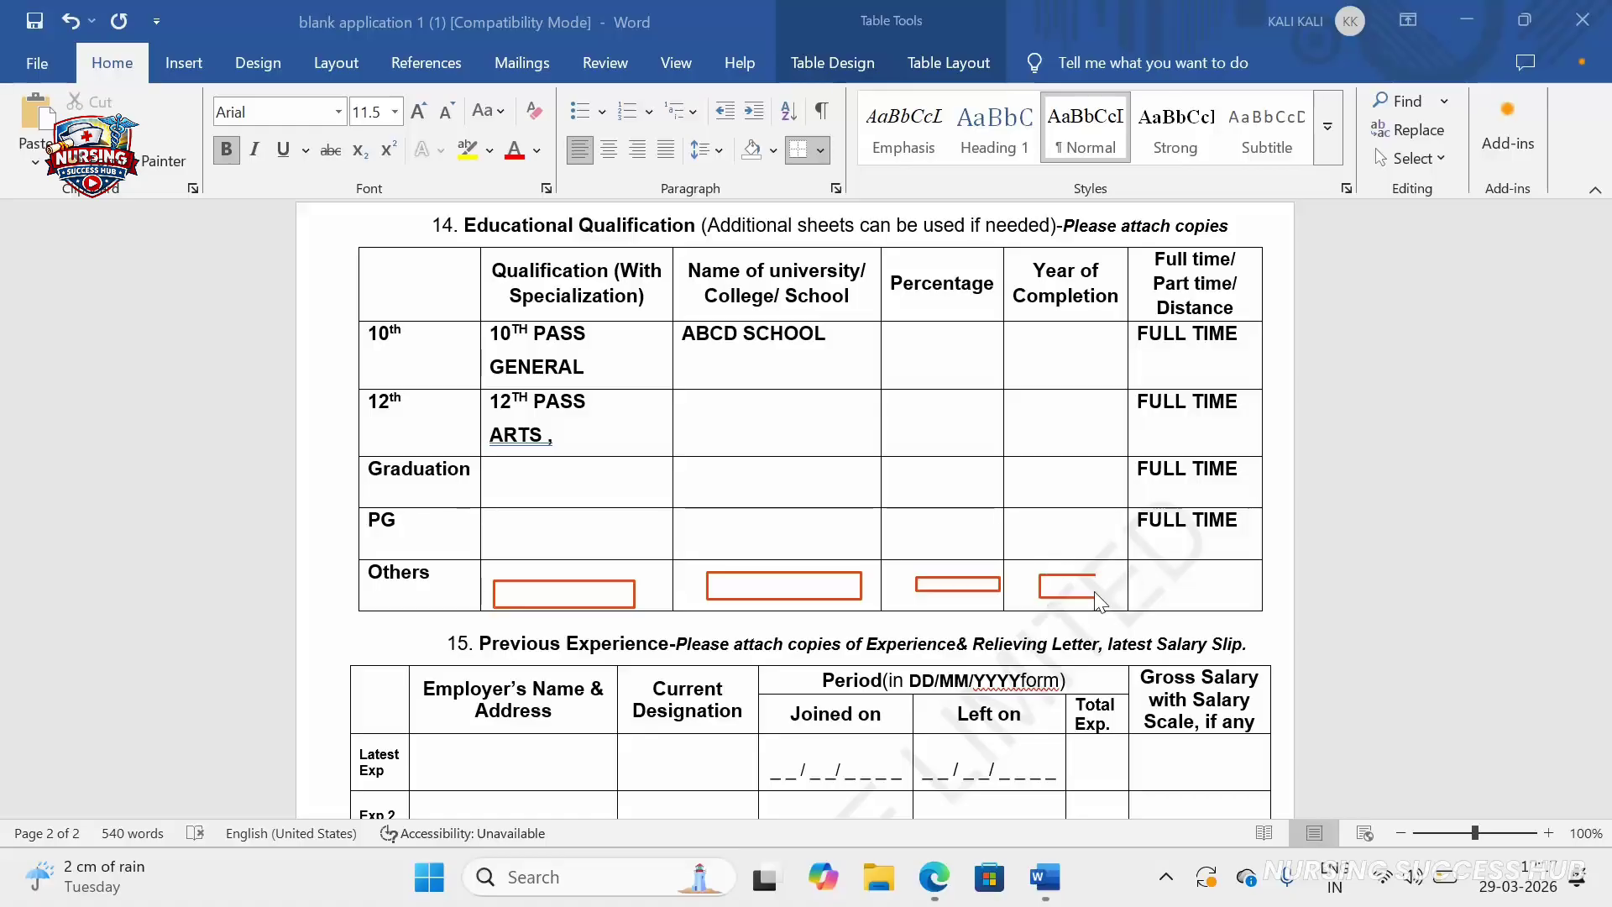
{"action": "left_click_drag", "start_coordinate": [1095, 598], "coordinate": [1130, 598]}
{"action": "left_click_drag", "start_coordinate": [1150, 574], "coordinate": [1241, 601]}
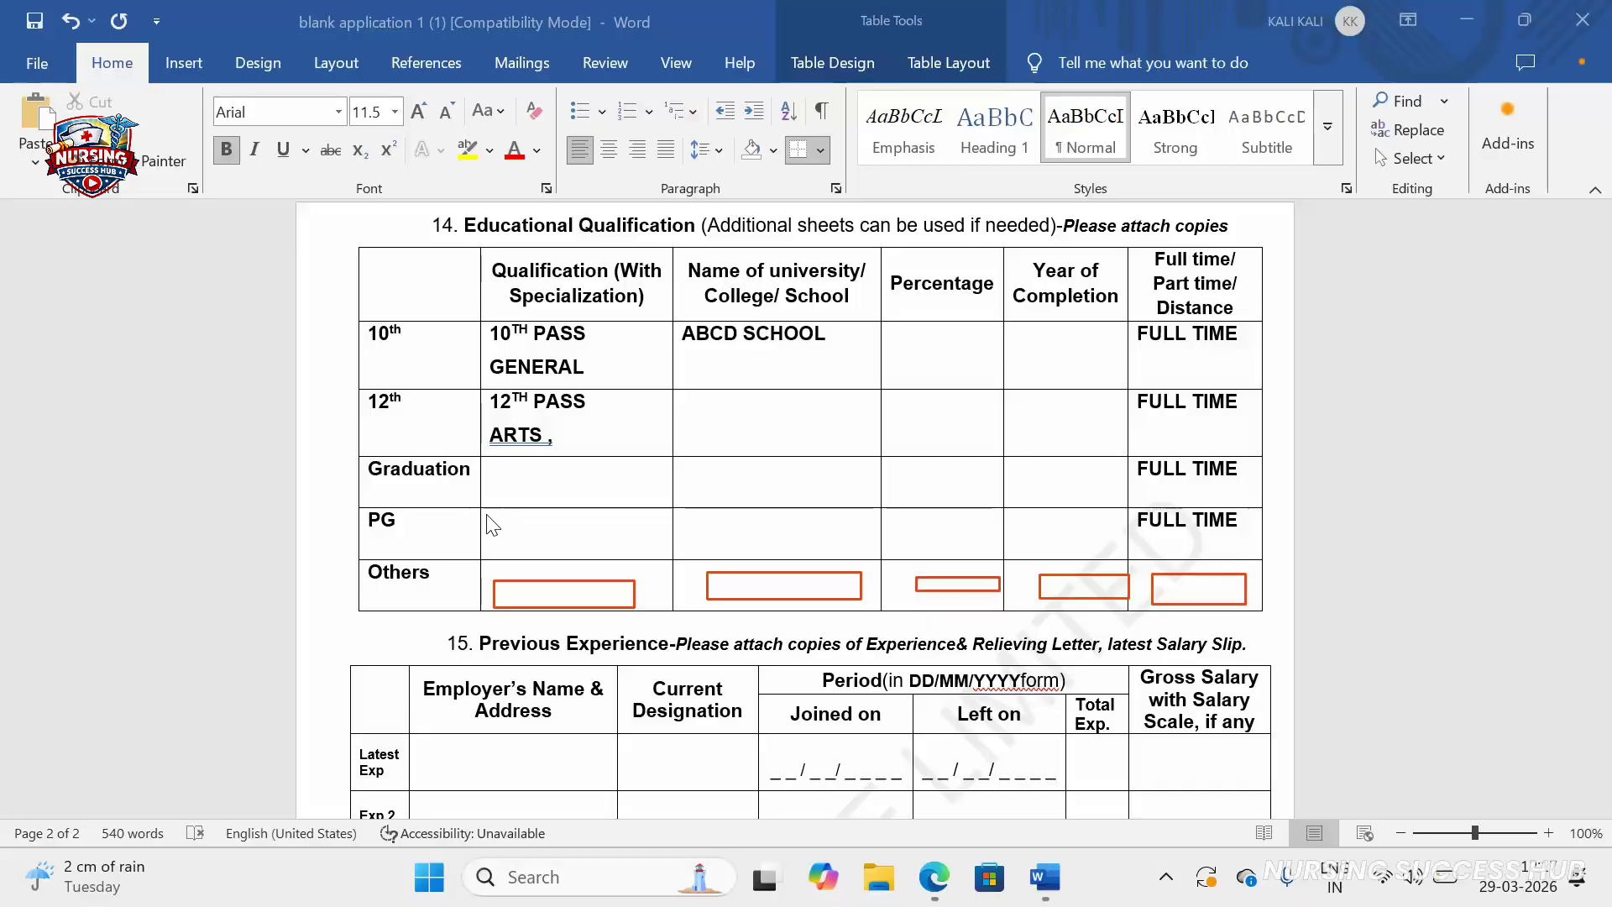
Outline the PG row's qualification and school name cells and the Graduation row's four empty cells with red annotation rectangles
{"action": "mouse_move", "coordinate": [491, 521]}
{"action": "left_mouse_down"}
{"action": "mouse_move", "coordinate": [541, 570]}
{"action": "mouse_move", "coordinate": [669, 556]}
{"action": "mouse_move", "coordinate": [659, 547]}
{"action": "left_mouse_up"}
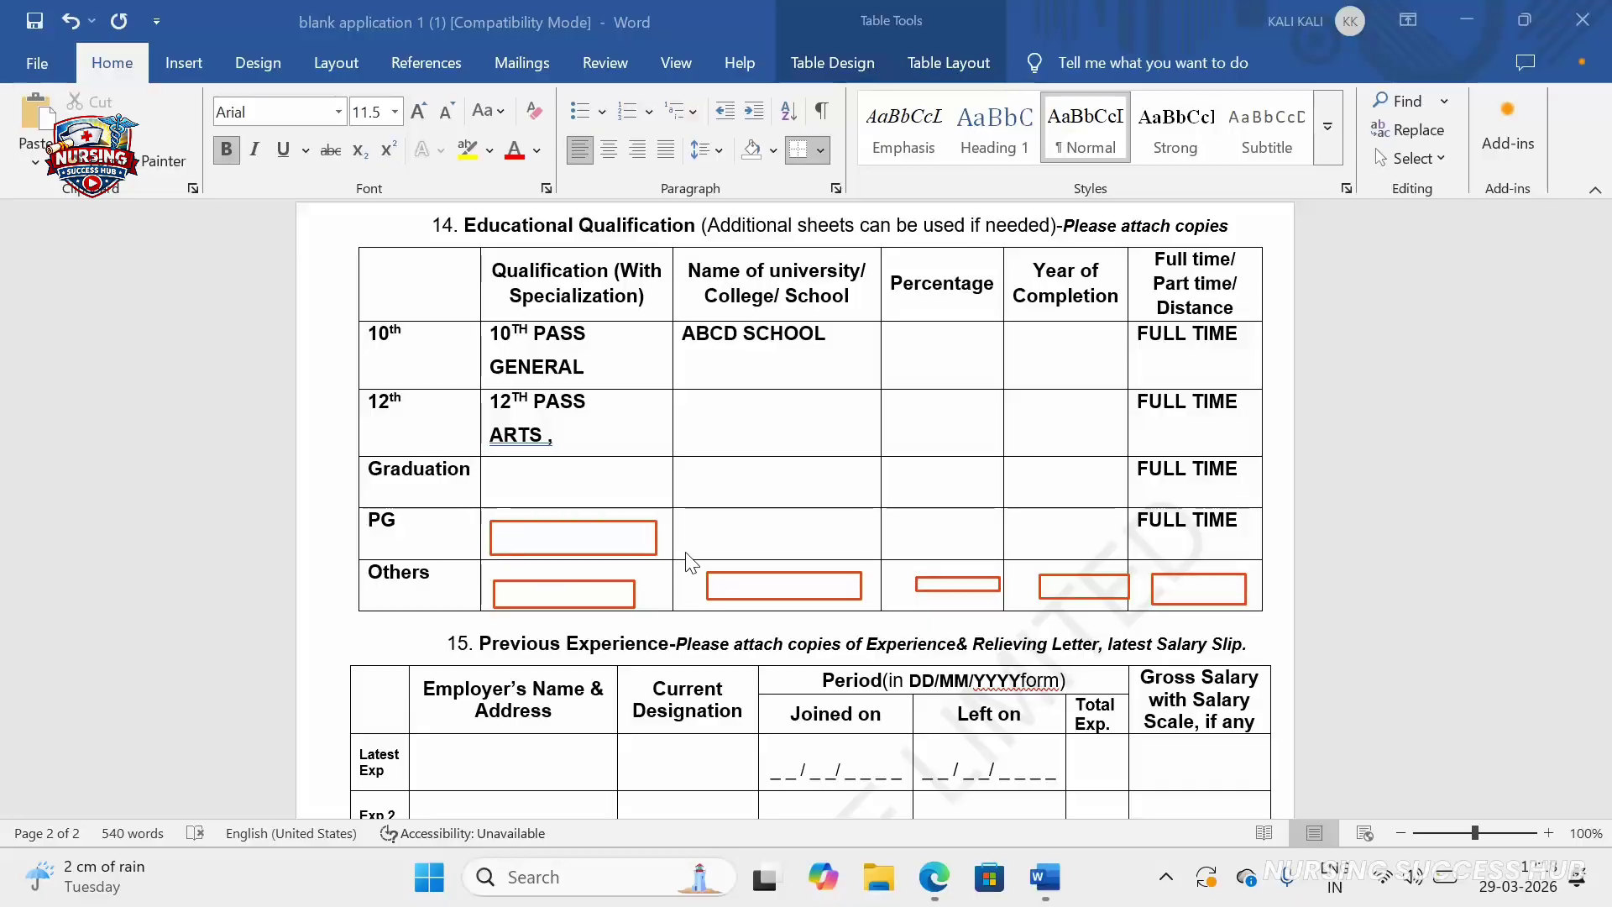
{"action": "left_click_drag", "start_coordinate": [708, 521], "coordinate": [854, 554]}
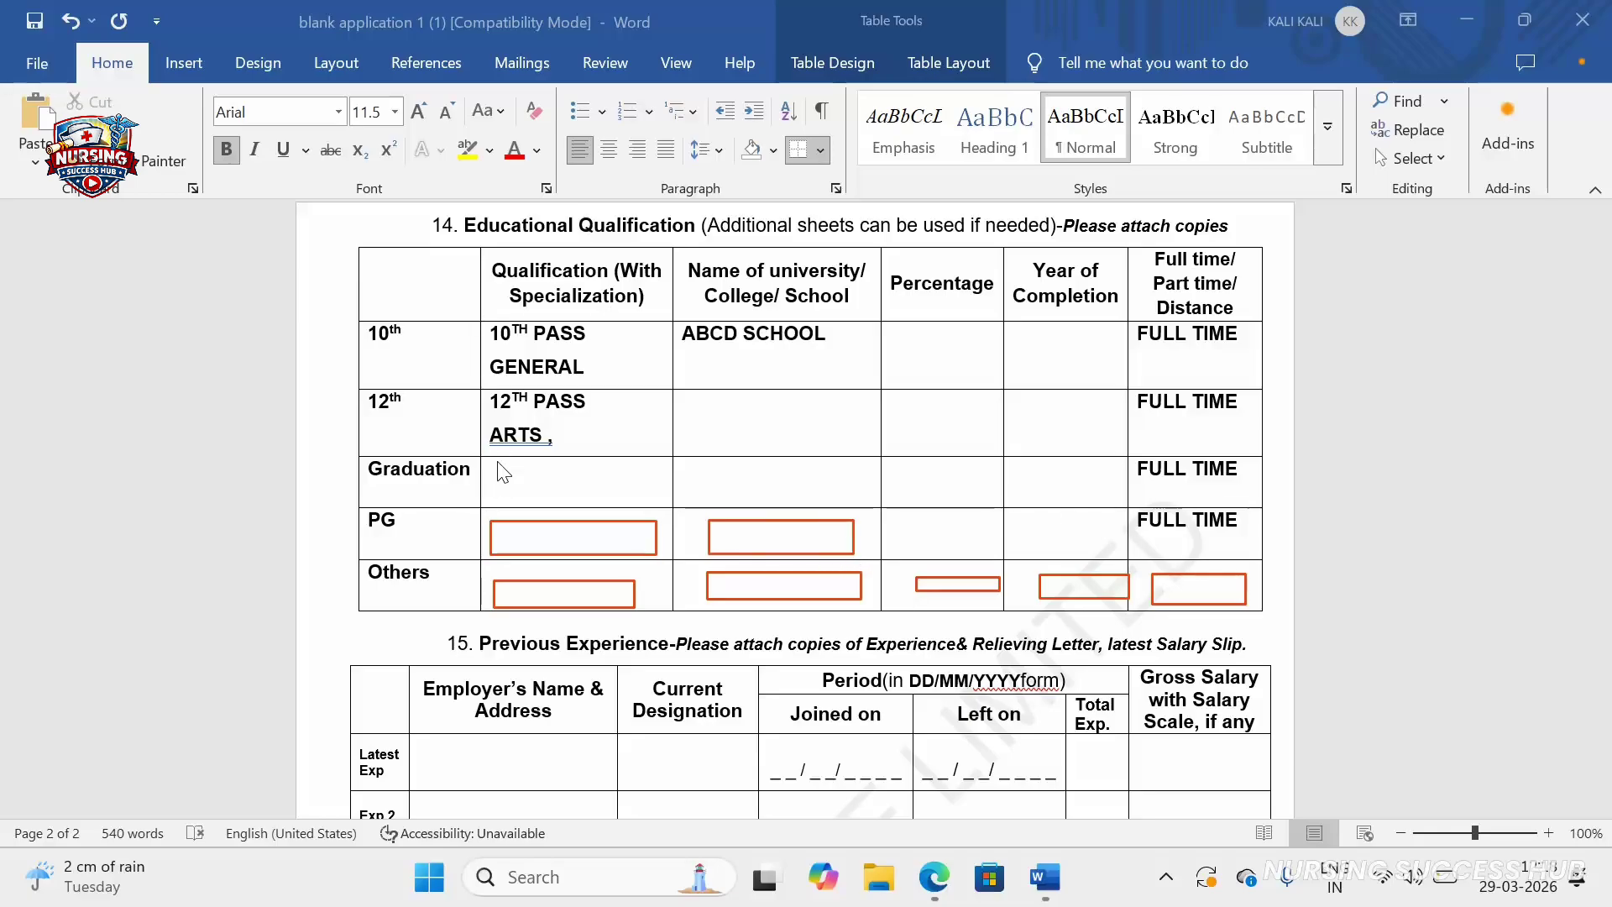
{"action": "mouse_move", "coordinate": [502, 467]}
{"action": "left_mouse_down"}
{"action": "mouse_move", "coordinate": [514, 504]}
{"action": "mouse_move", "coordinate": [646, 501]}
{"action": "left_mouse_up"}
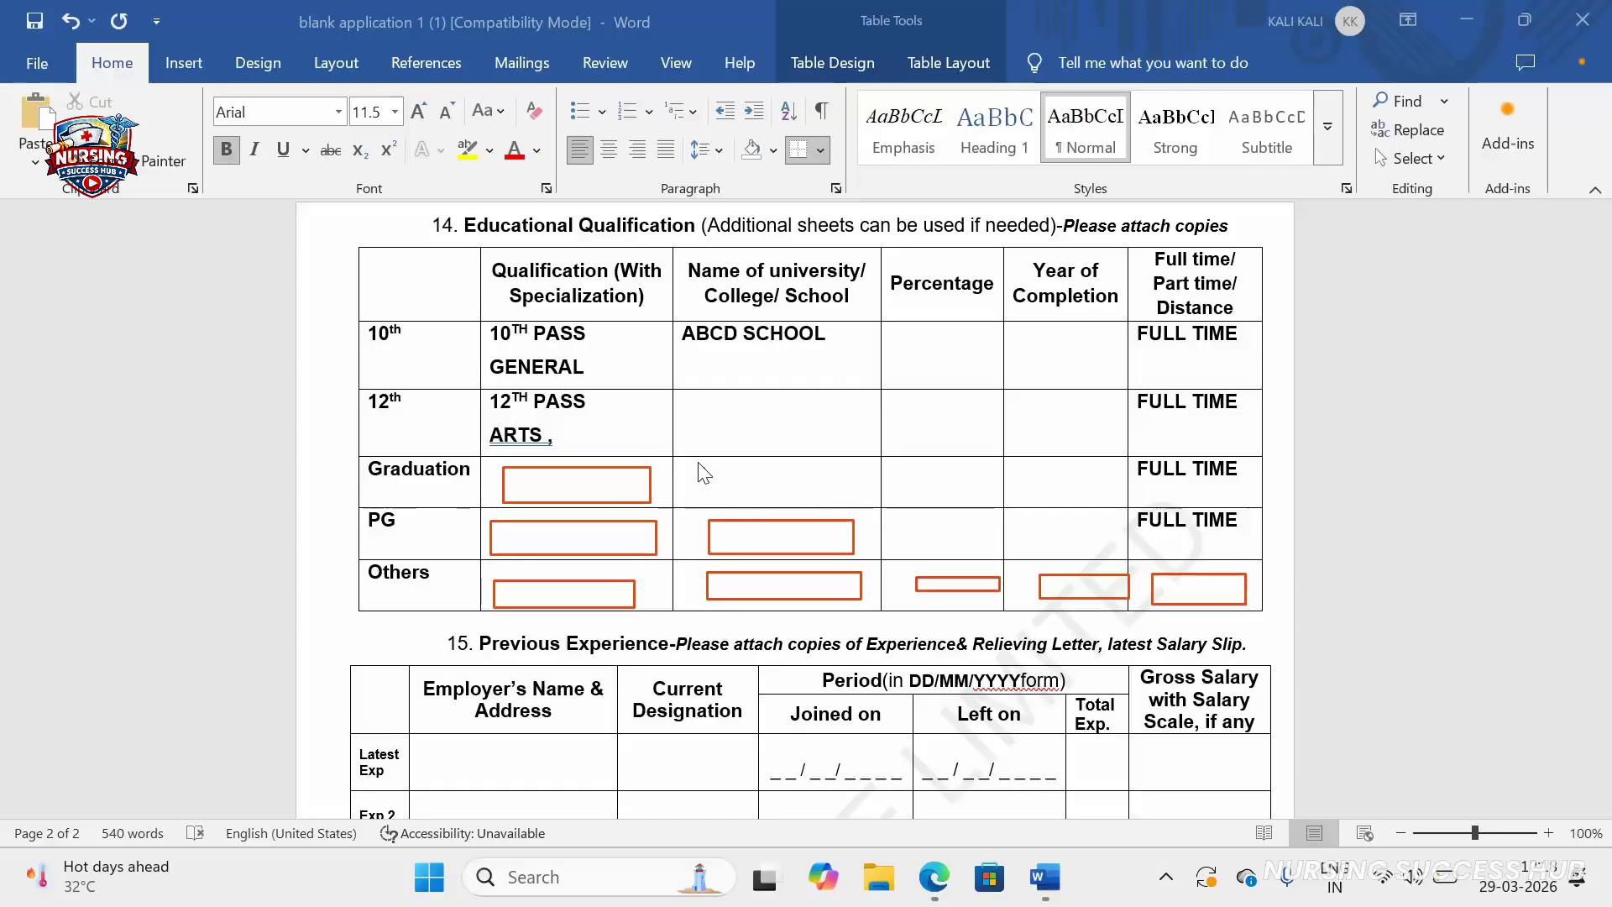
{"action": "left_click_drag", "start_coordinate": [702, 494], "coordinate": [1114, 499]}
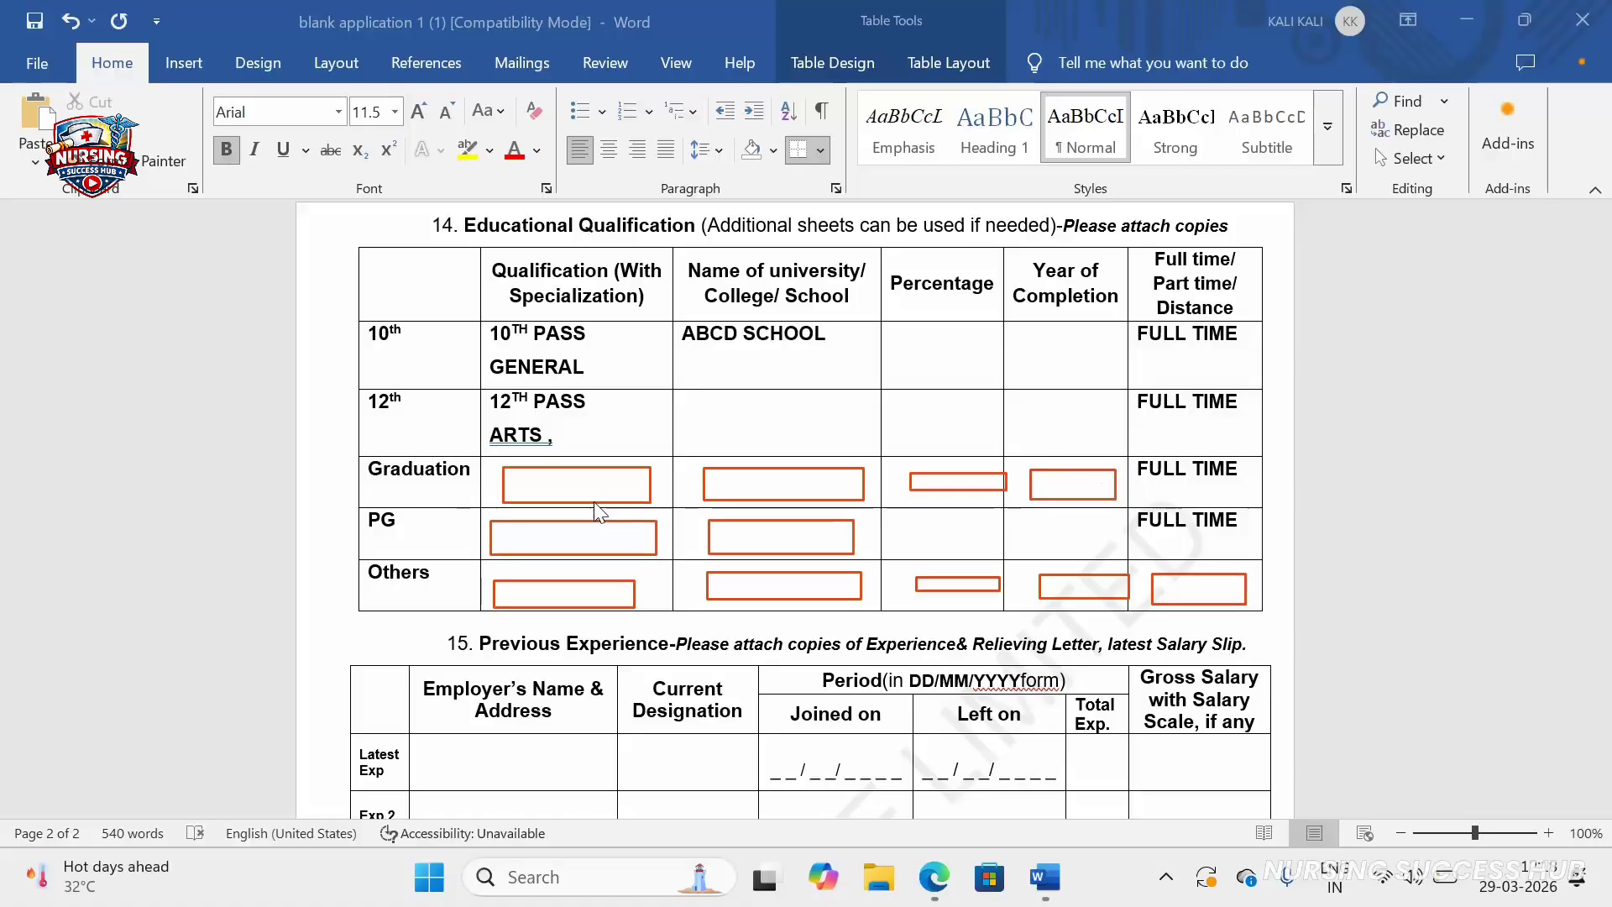
Outline the 12th row's school name, percentage and year of completion cells with red rectangles and clear all annotations
{"action": "left_click_drag", "start_coordinate": [690, 422], "coordinate": [853, 439]}
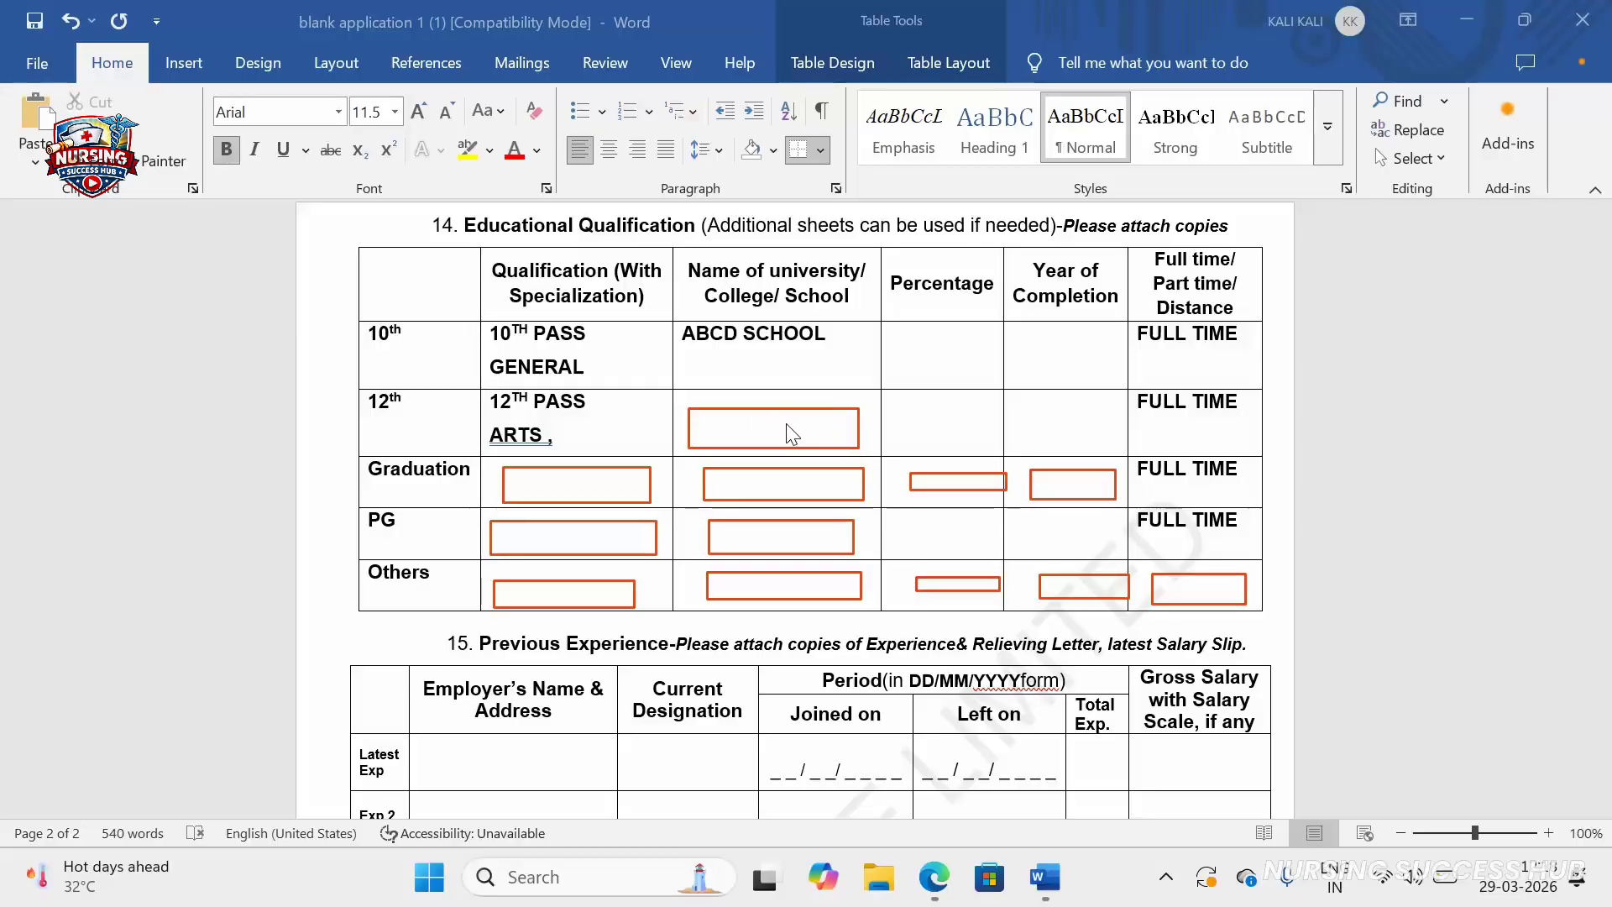
{"action": "mouse_move", "coordinate": [911, 412]}
{"action": "left_mouse_down"}
{"action": "mouse_move", "coordinate": [975, 445]}
{"action": "mouse_move", "coordinate": [1148, 425]}
{"action": "mouse_move", "coordinate": [1103, 447]}
{"action": "left_mouse_up"}
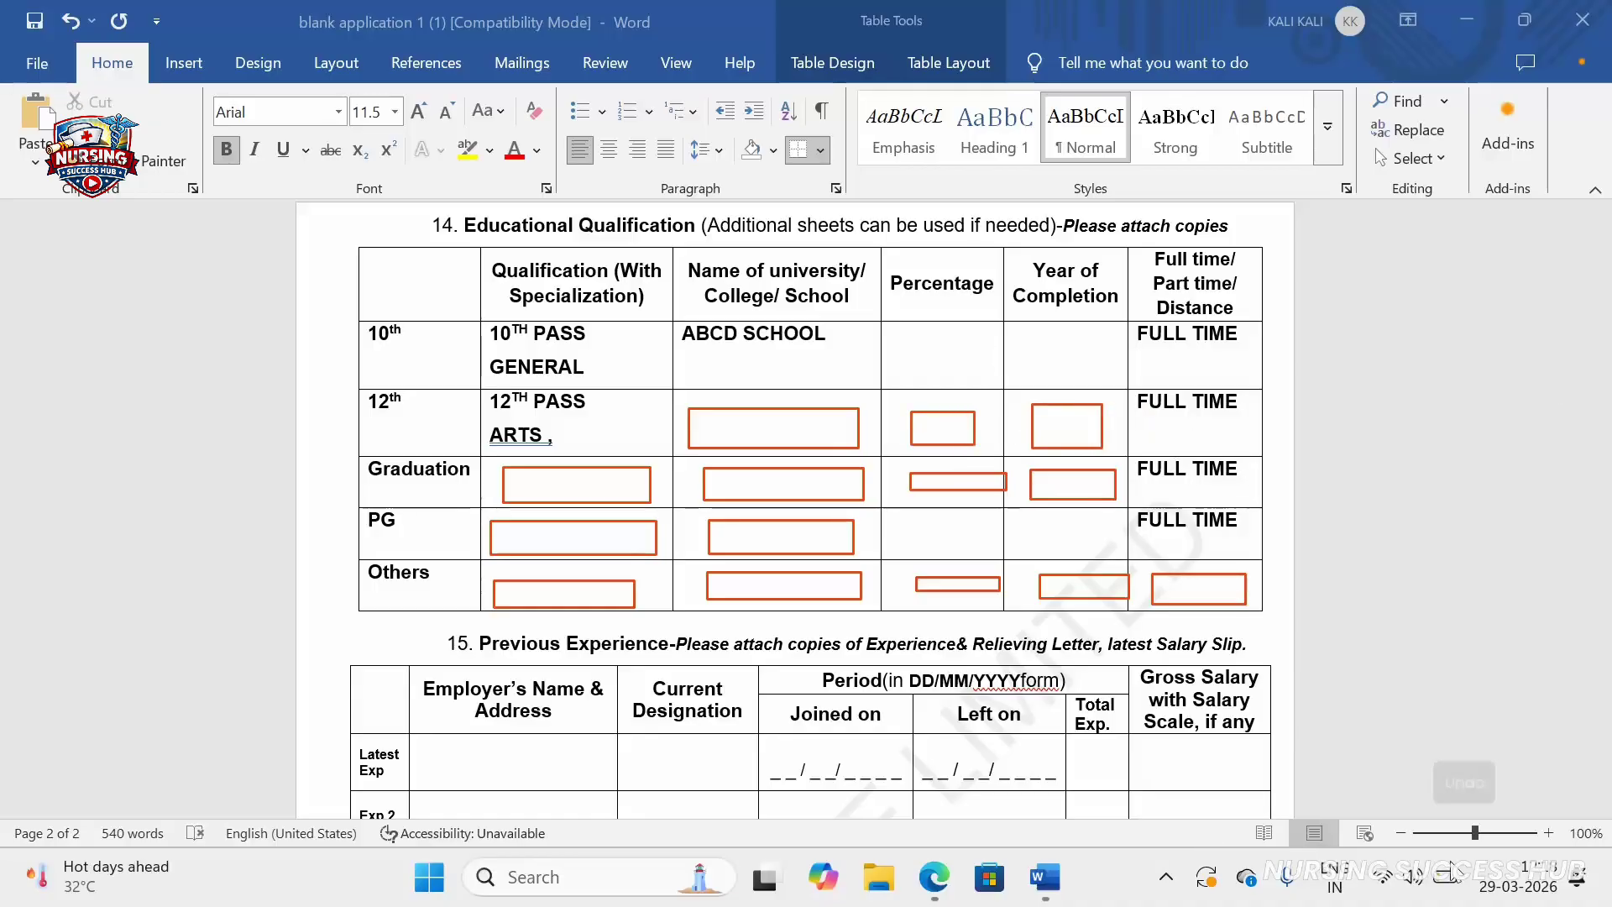
{"action": "left_click", "coordinate": [1414, 777]}
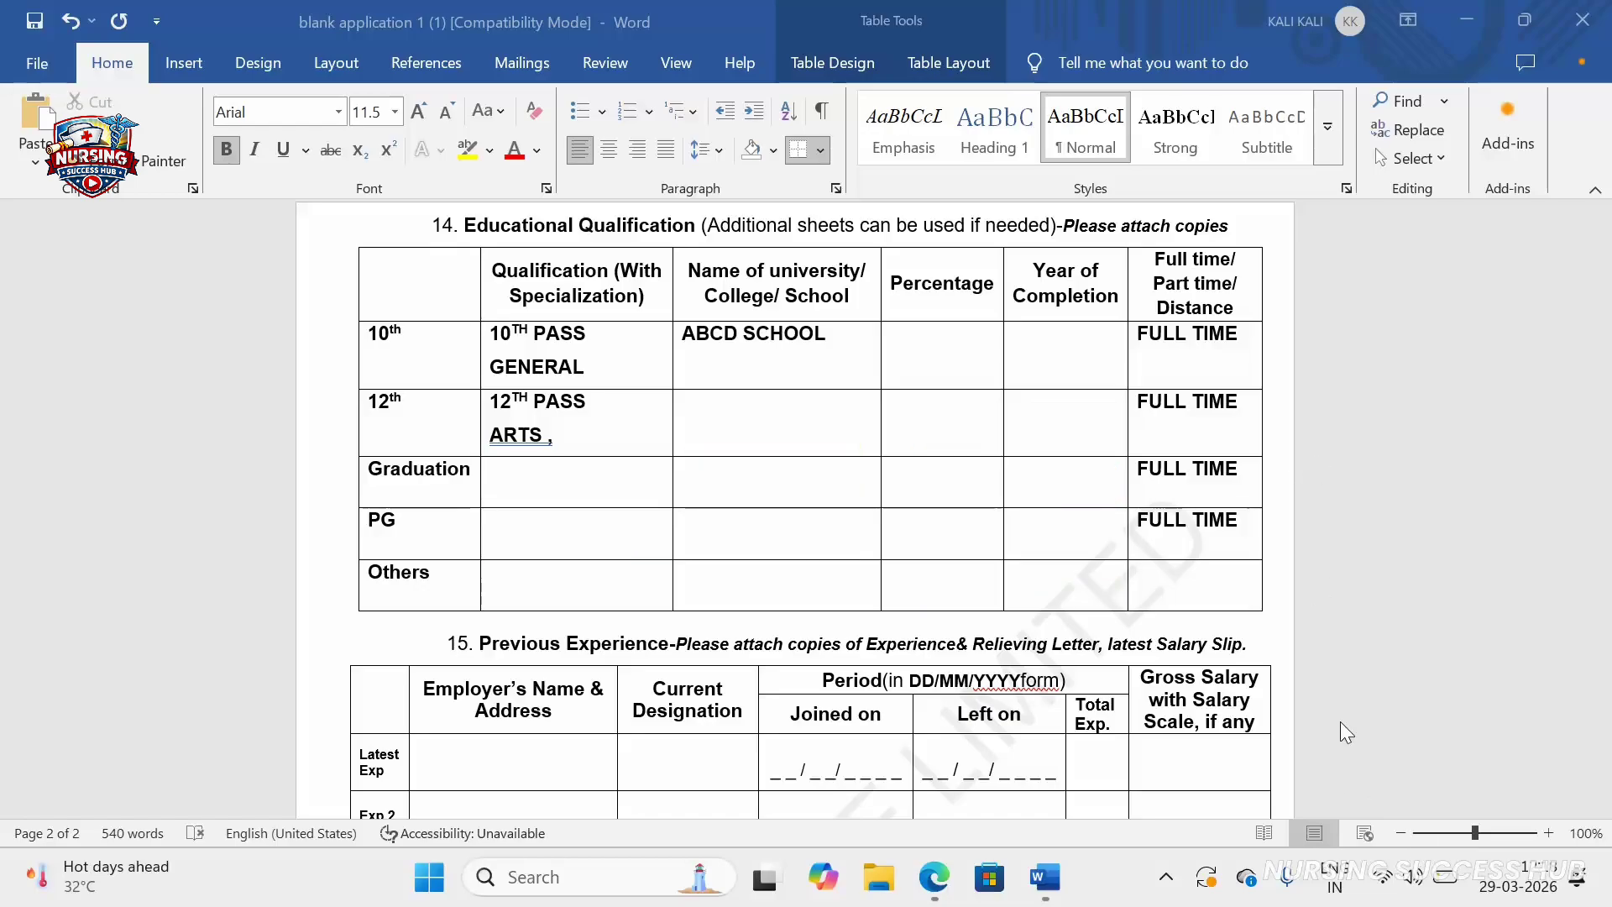
Outline the Left on and Gross Salary cells of the Latest Exp row in the Previous Experience table with red annotation rectangles
{"action": "scroll", "coordinate": [1026, 563], "scroll_direction": "down", "scroll_amount": 3}
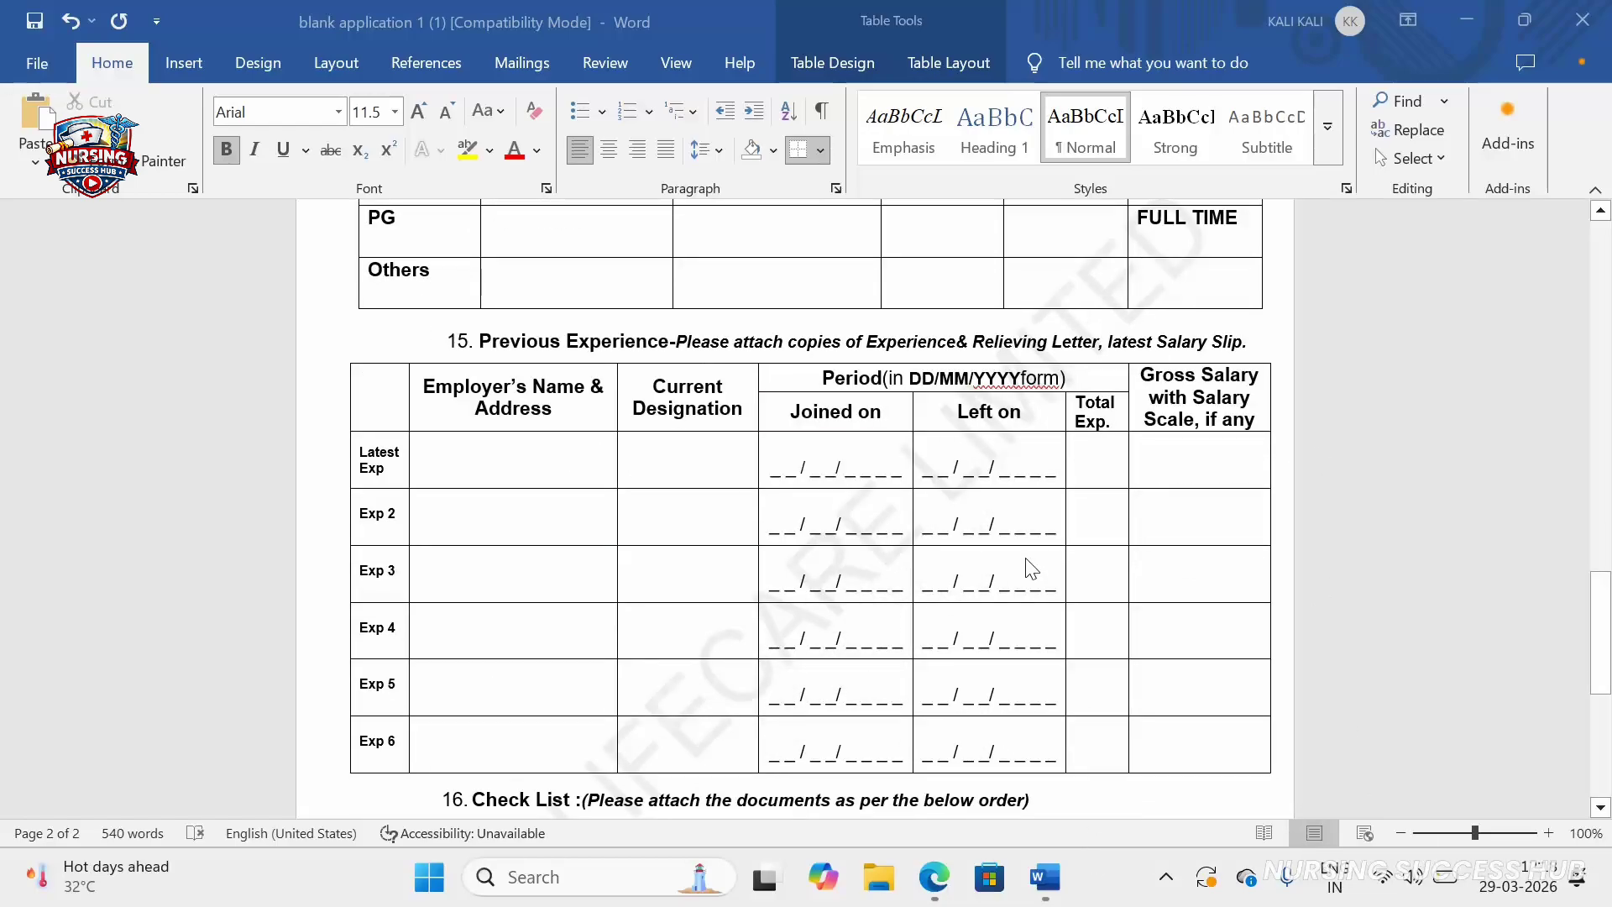
{"action": "scroll", "coordinate": [1032, 569], "scroll_direction": "down", "scroll_amount": 1}
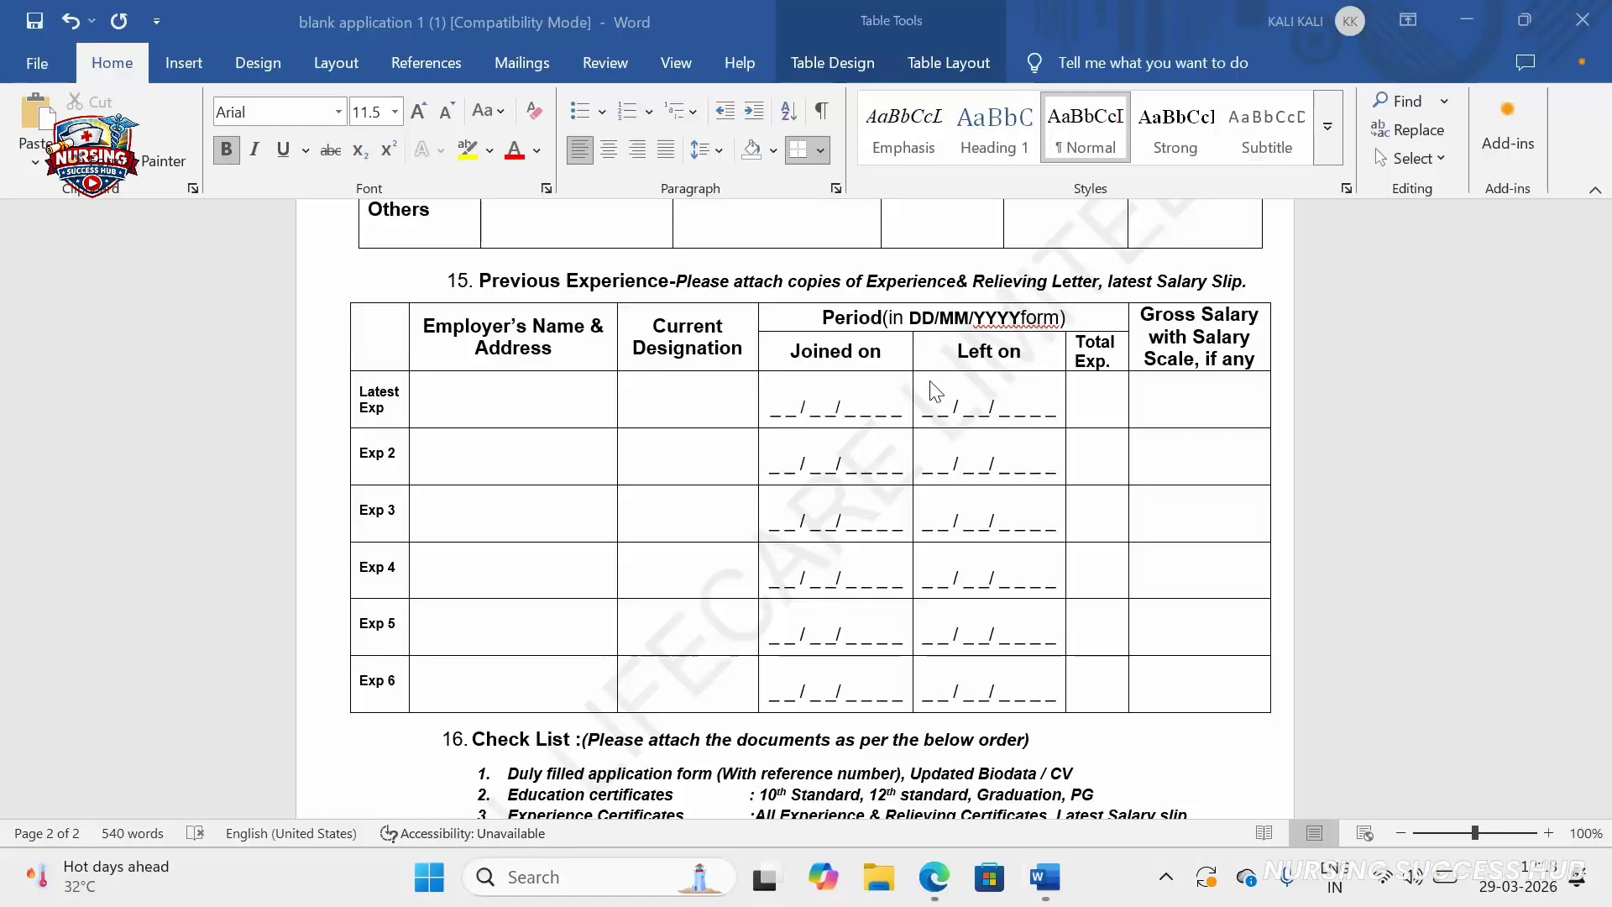
{"action": "left_click_drag", "start_coordinate": [934, 387], "coordinate": [1044, 418]}
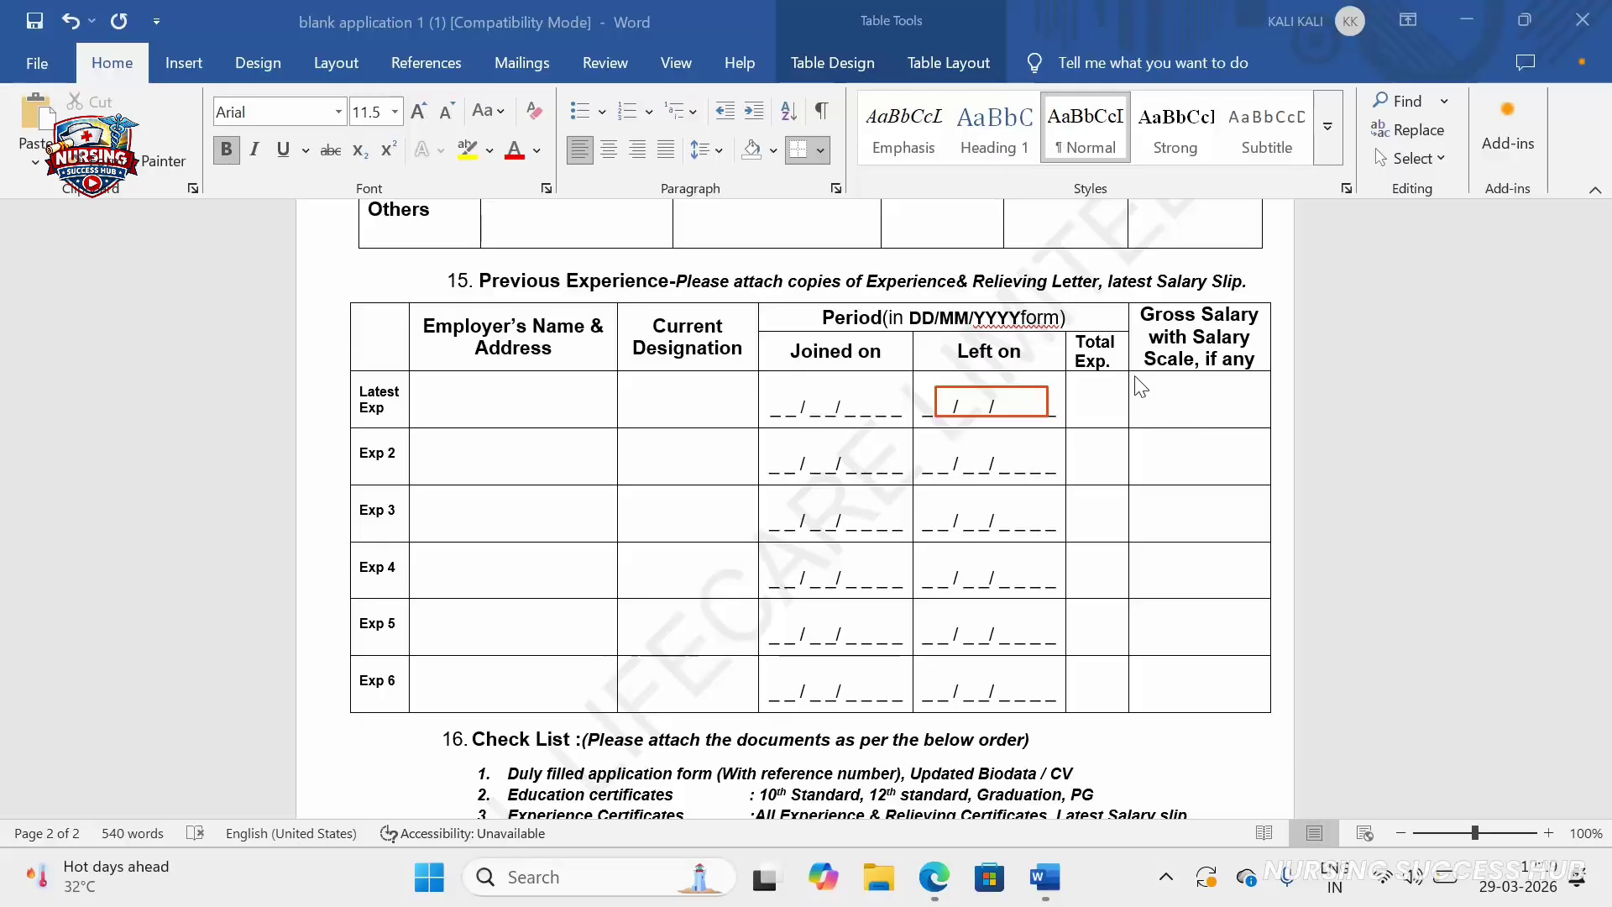
{"action": "left_click_drag", "start_coordinate": [1141, 380], "coordinate": [1256, 417]}
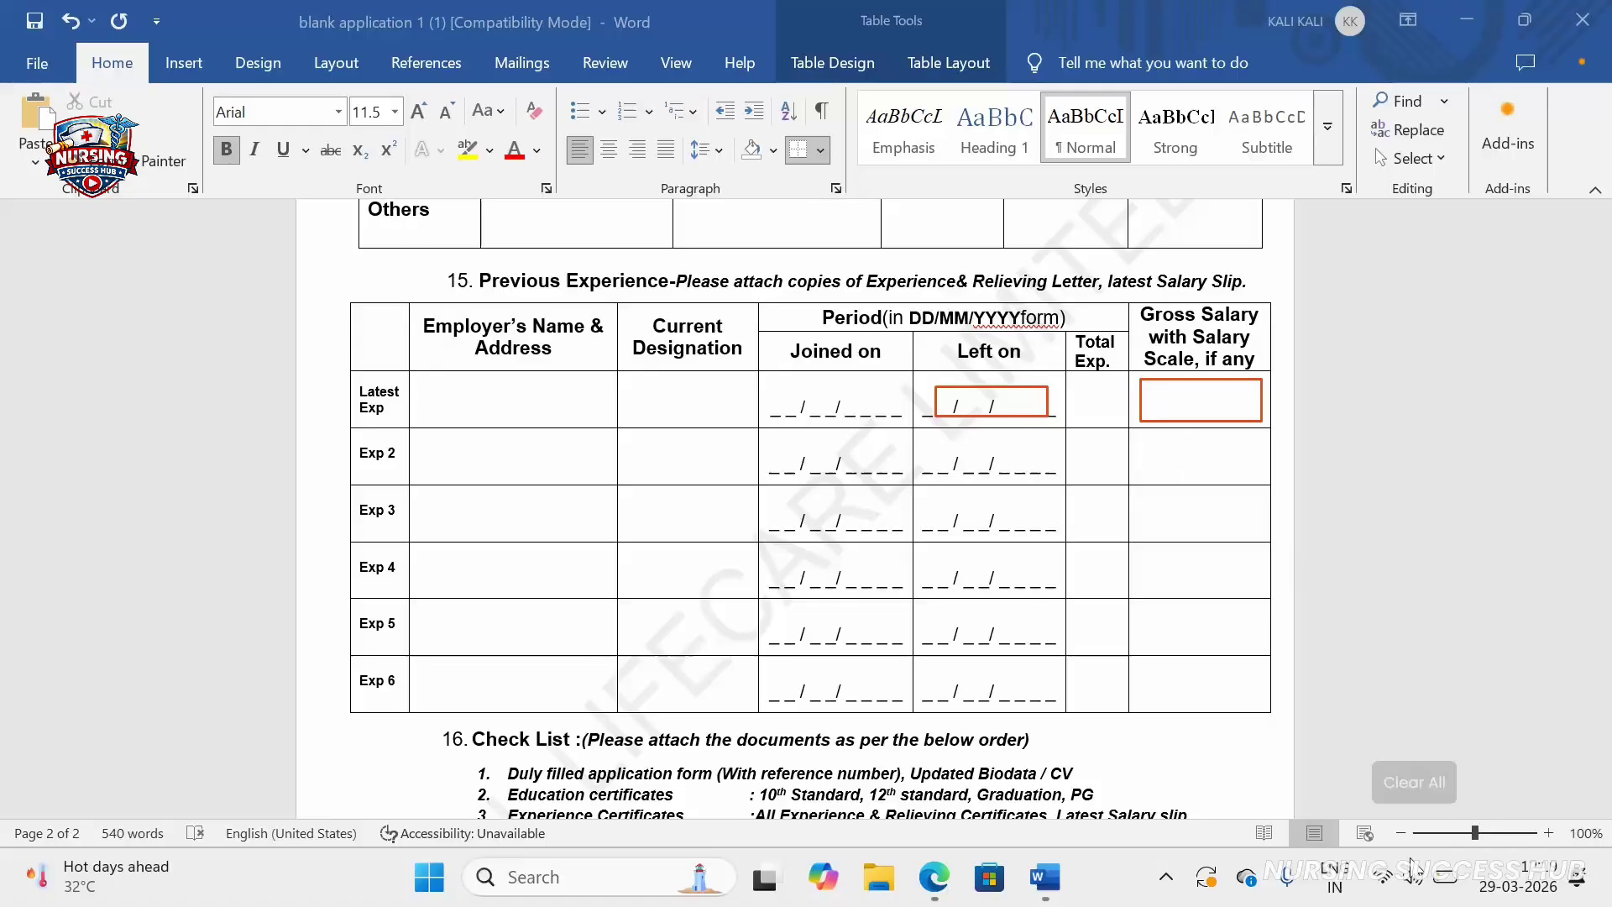
{"action": "mouse_move", "coordinate": [1142, 386]}
{"action": "left_mouse_down"}
{"action": "mouse_move", "coordinate": [1177, 424]}
{"action": "mouse_move", "coordinate": [1257, 420]}
{"action": "left_mouse_up"}
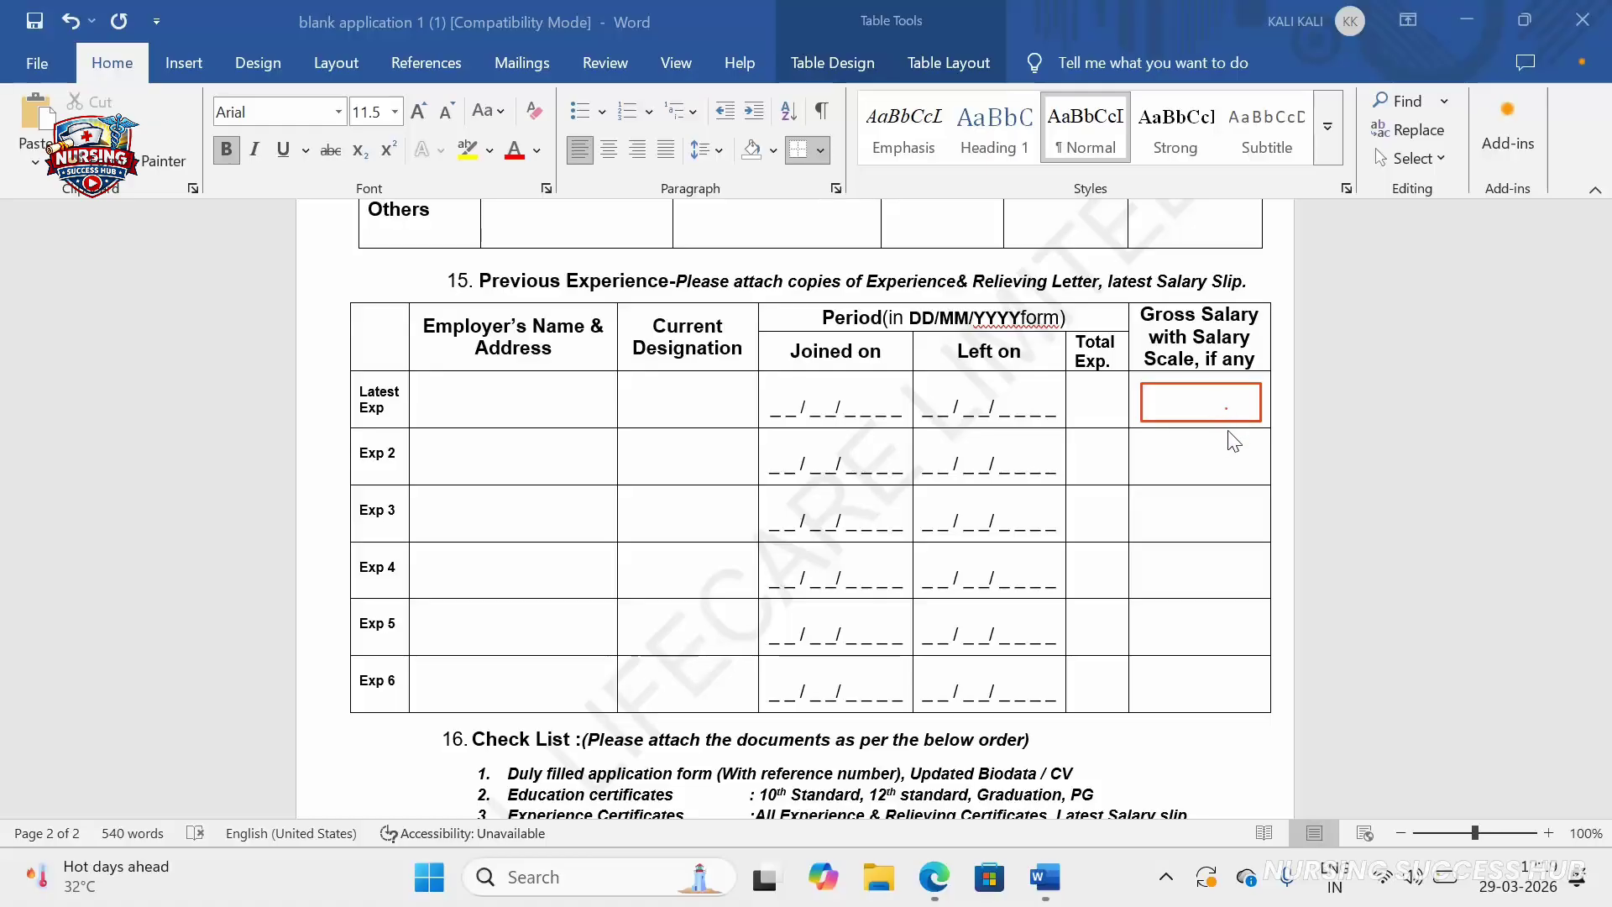
{"action": "left_click", "coordinate": [1457, 853]}
Outline every cell of the Exp 2 row with red annotation rectangles and clear all annotations
{"action": "mouse_move", "coordinate": [417, 437]}
{"action": "left_mouse_down"}
{"action": "mouse_move", "coordinate": [431, 470]}
{"action": "mouse_move", "coordinate": [529, 484]}
{"action": "mouse_move", "coordinate": [864, 476]}
{"action": "left_mouse_up"}
{"action": "mouse_move", "coordinate": [956, 451]}
{"action": "left_mouse_down"}
{"action": "mouse_move", "coordinate": [1101, 493]}
{"action": "mouse_move", "coordinate": [1062, 478]}
{"action": "mouse_move", "coordinate": [1259, 489]}
{"action": "left_mouse_up"}
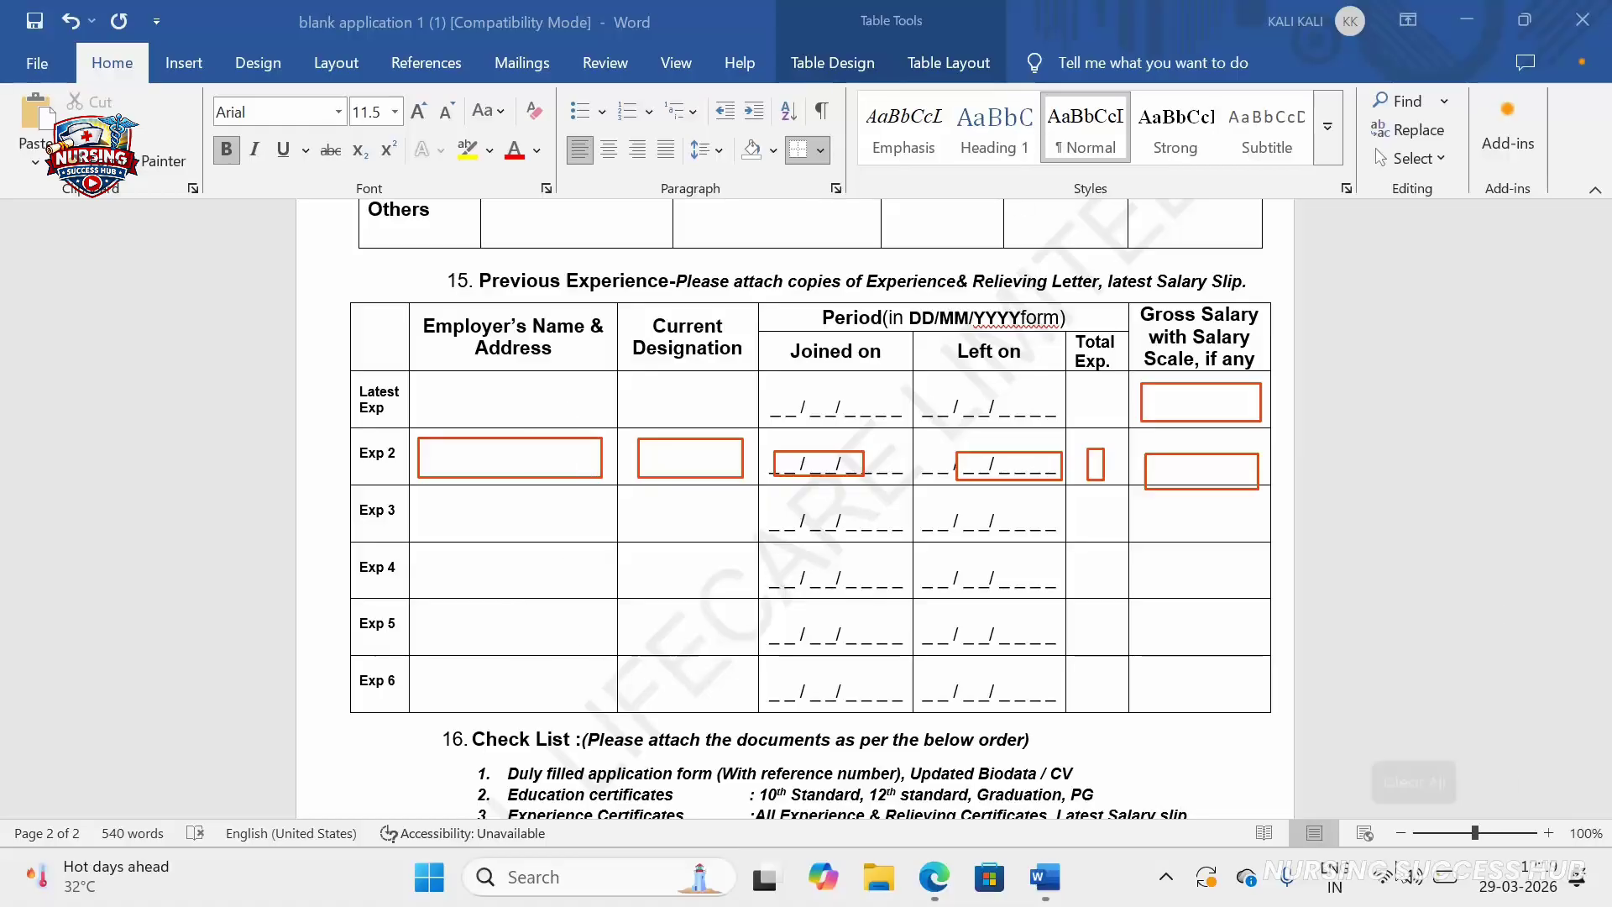
{"action": "left_click", "coordinate": [1412, 863]}
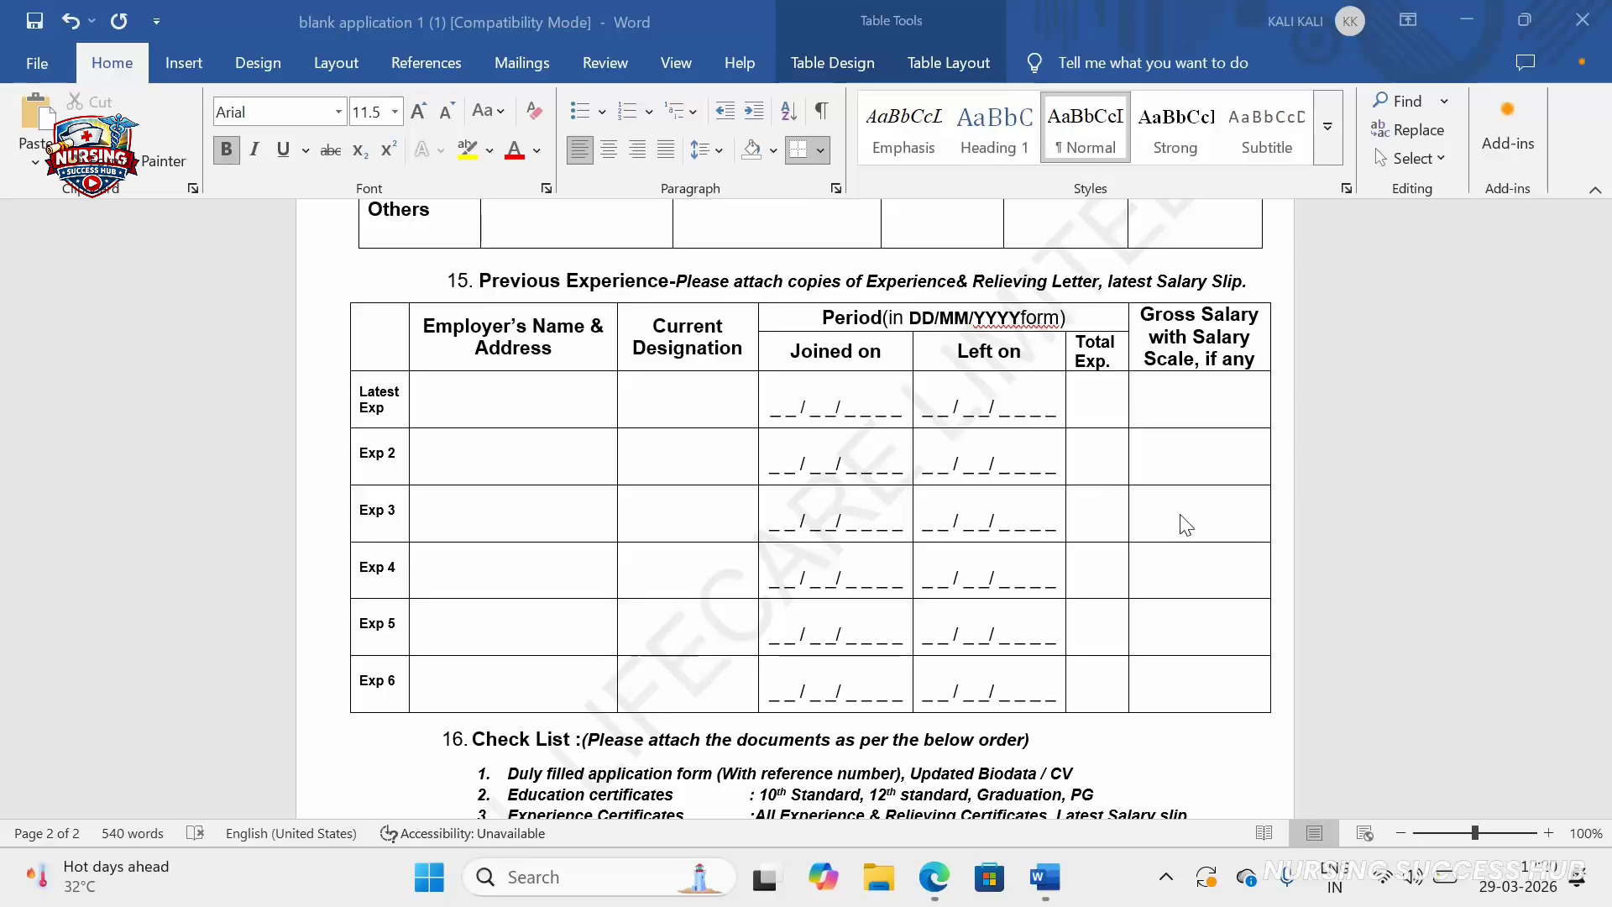
Select "Biodata / CV" in the first item of the Check List in section 16
{"action": "scroll", "coordinate": [1064, 521], "scroll_direction": "down", "scroll_amount": 3}
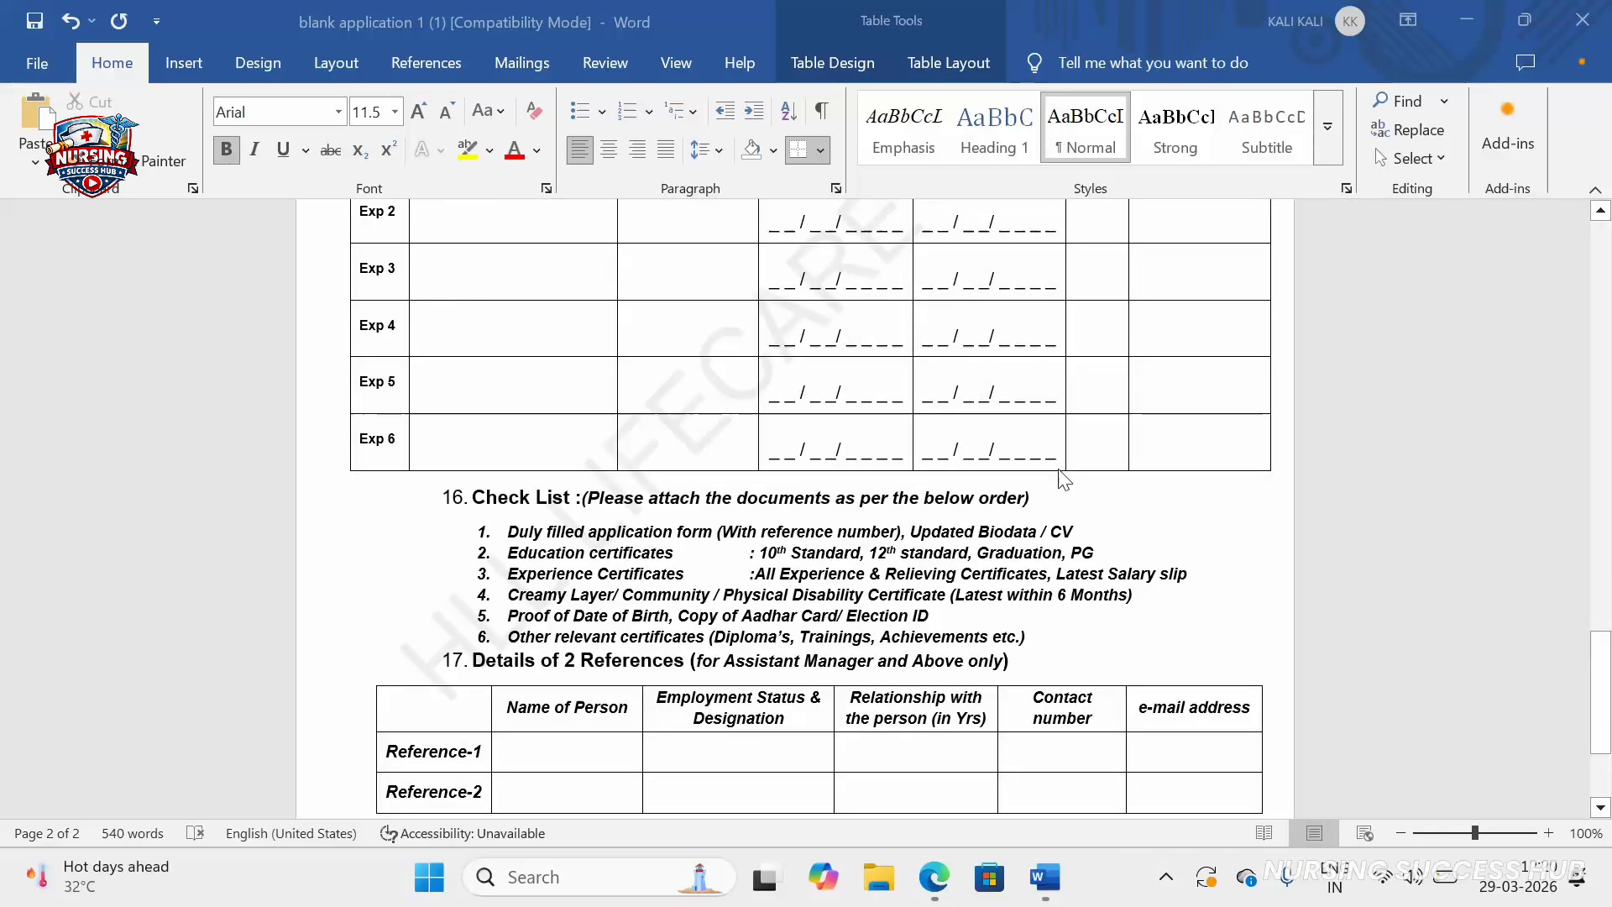
{"action": "scroll", "coordinate": [1026, 460], "scroll_direction": "down", "scroll_amount": 1}
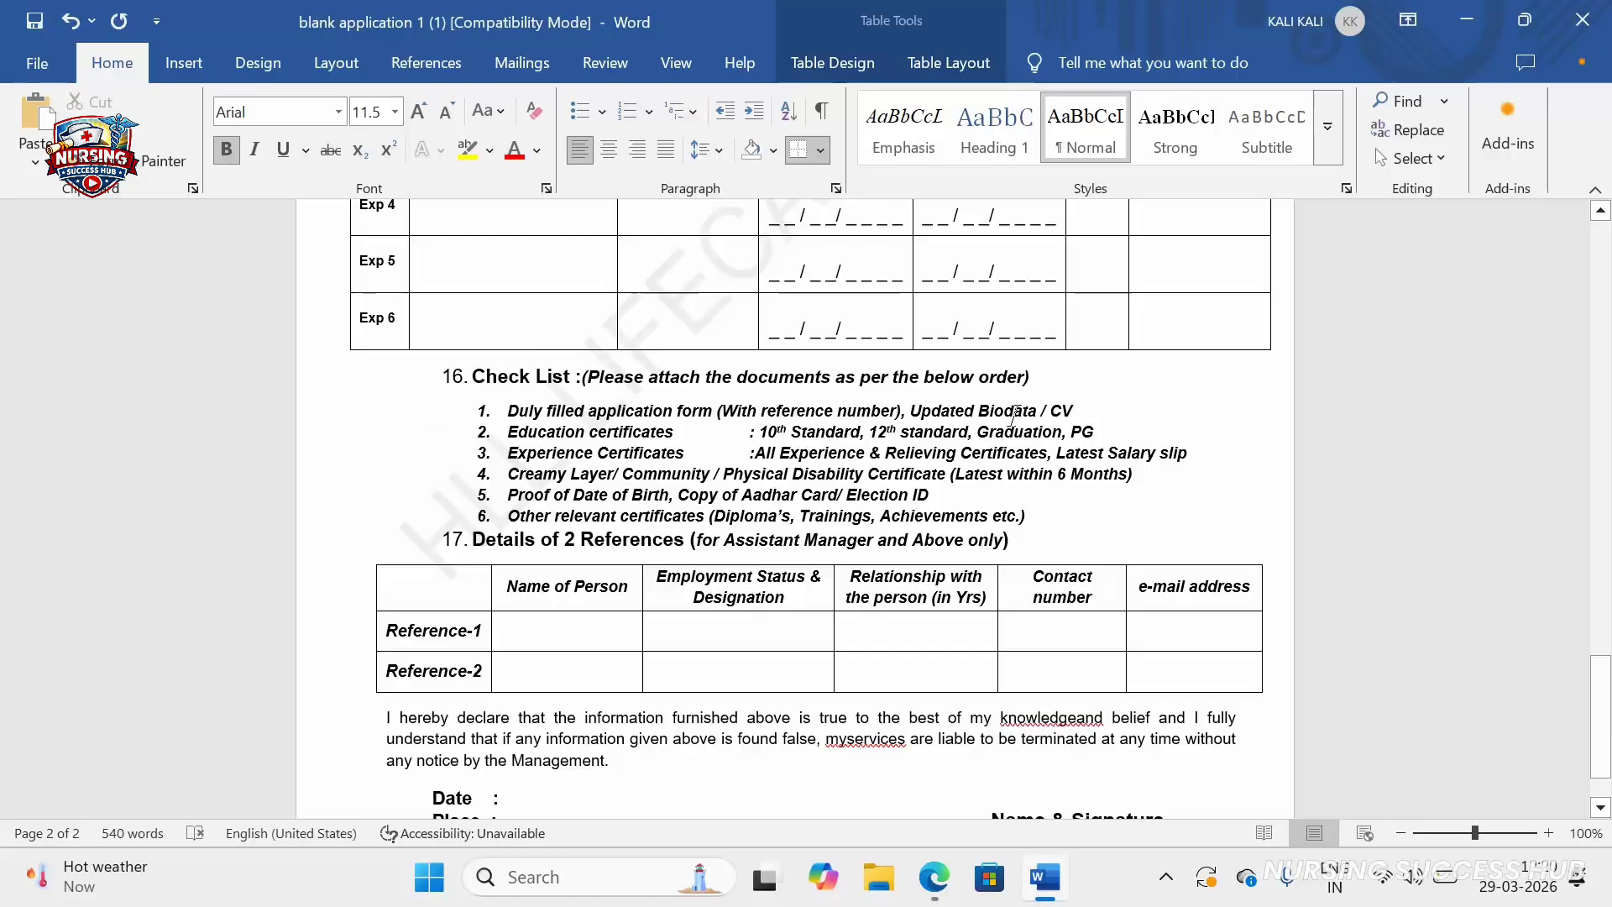
{"action": "left_click_drag", "start_coordinate": [1091, 410], "coordinate": [978, 411]}
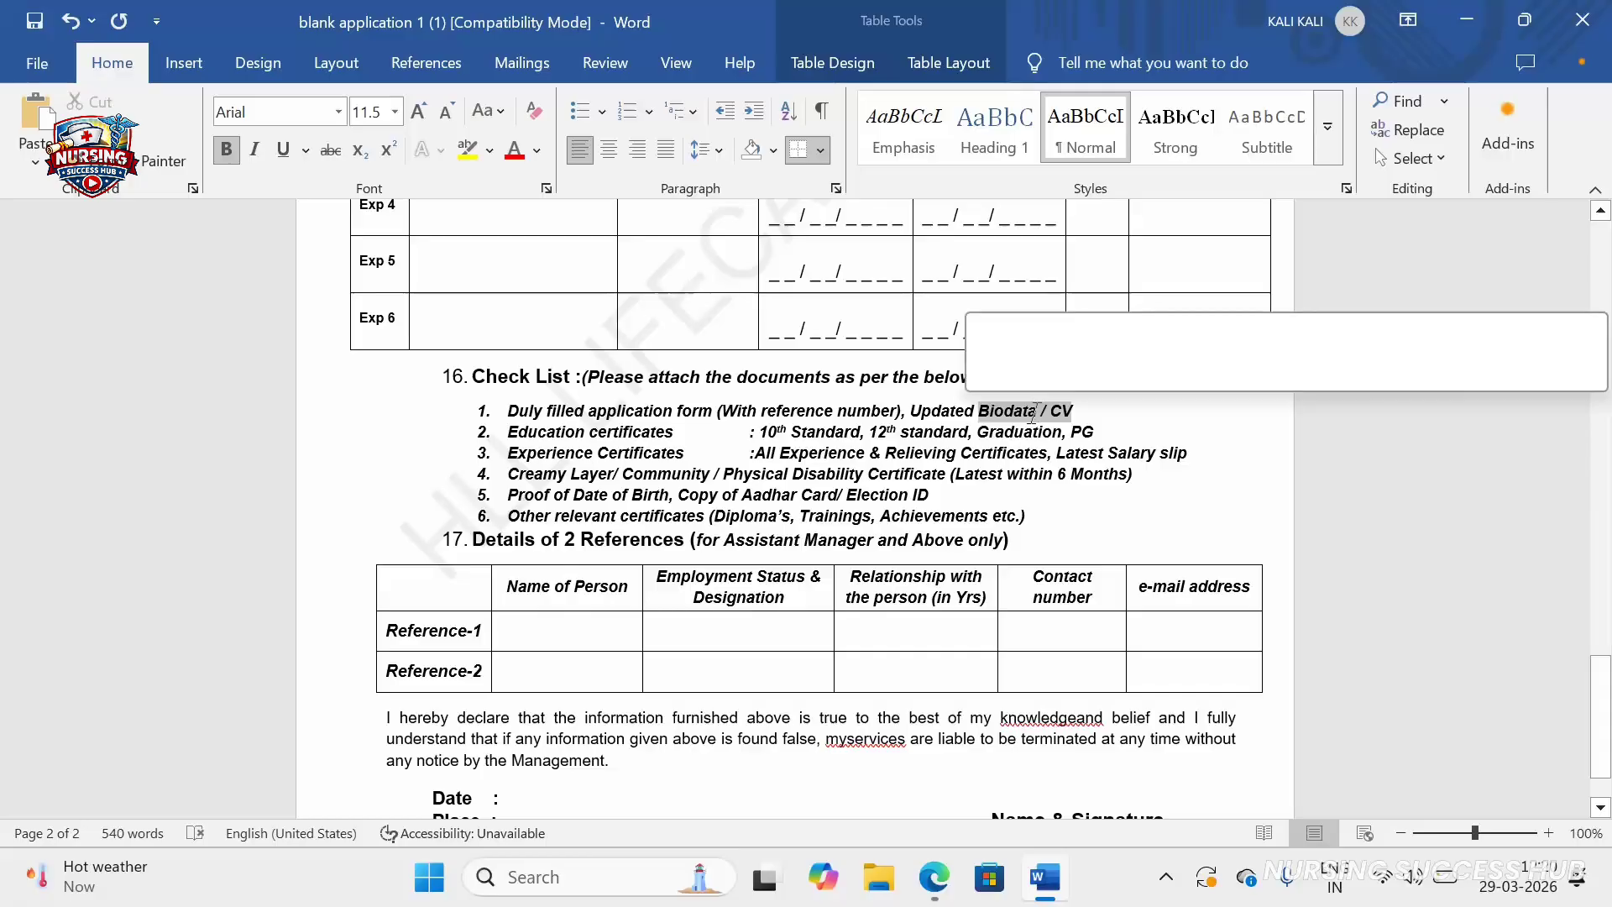
Outline the first Check List item about the filled application form and updated Biodata / CV with one red annotation rectangle
{"action": "left_click", "coordinate": [1186, 847]}
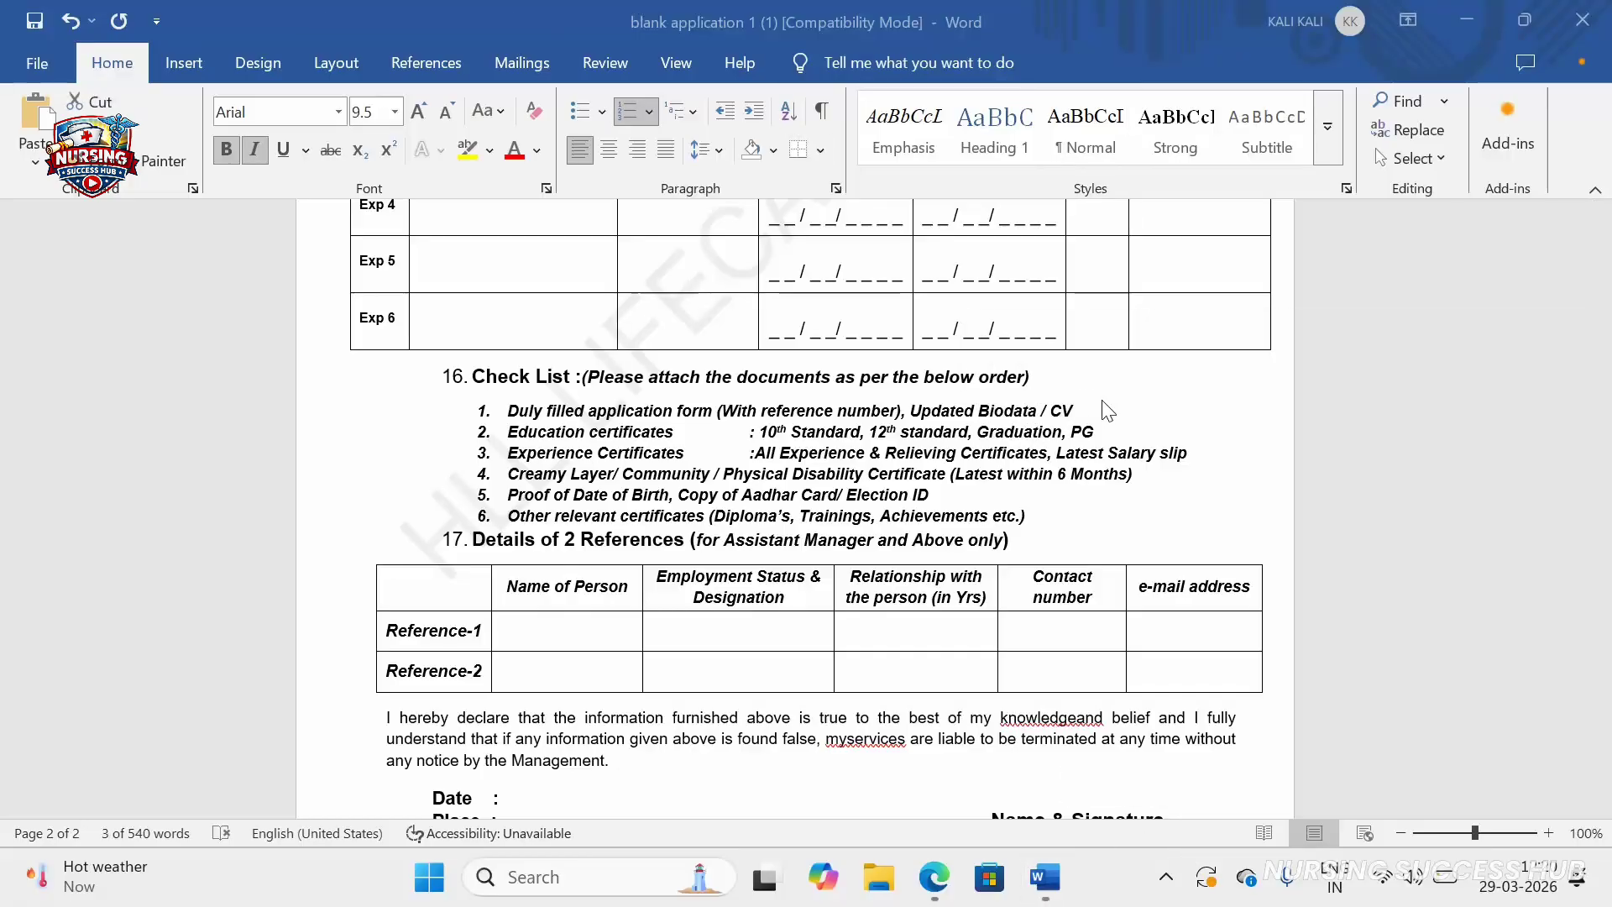
{"action": "mouse_move", "coordinate": [1107, 404]}
{"action": "left_mouse_down"}
{"action": "mouse_move", "coordinate": [515, 418]}
{"action": "mouse_move", "coordinate": [1039, 432]}
{"action": "left_mouse_up"}
{"action": "key", "text": "ctrl+z"}
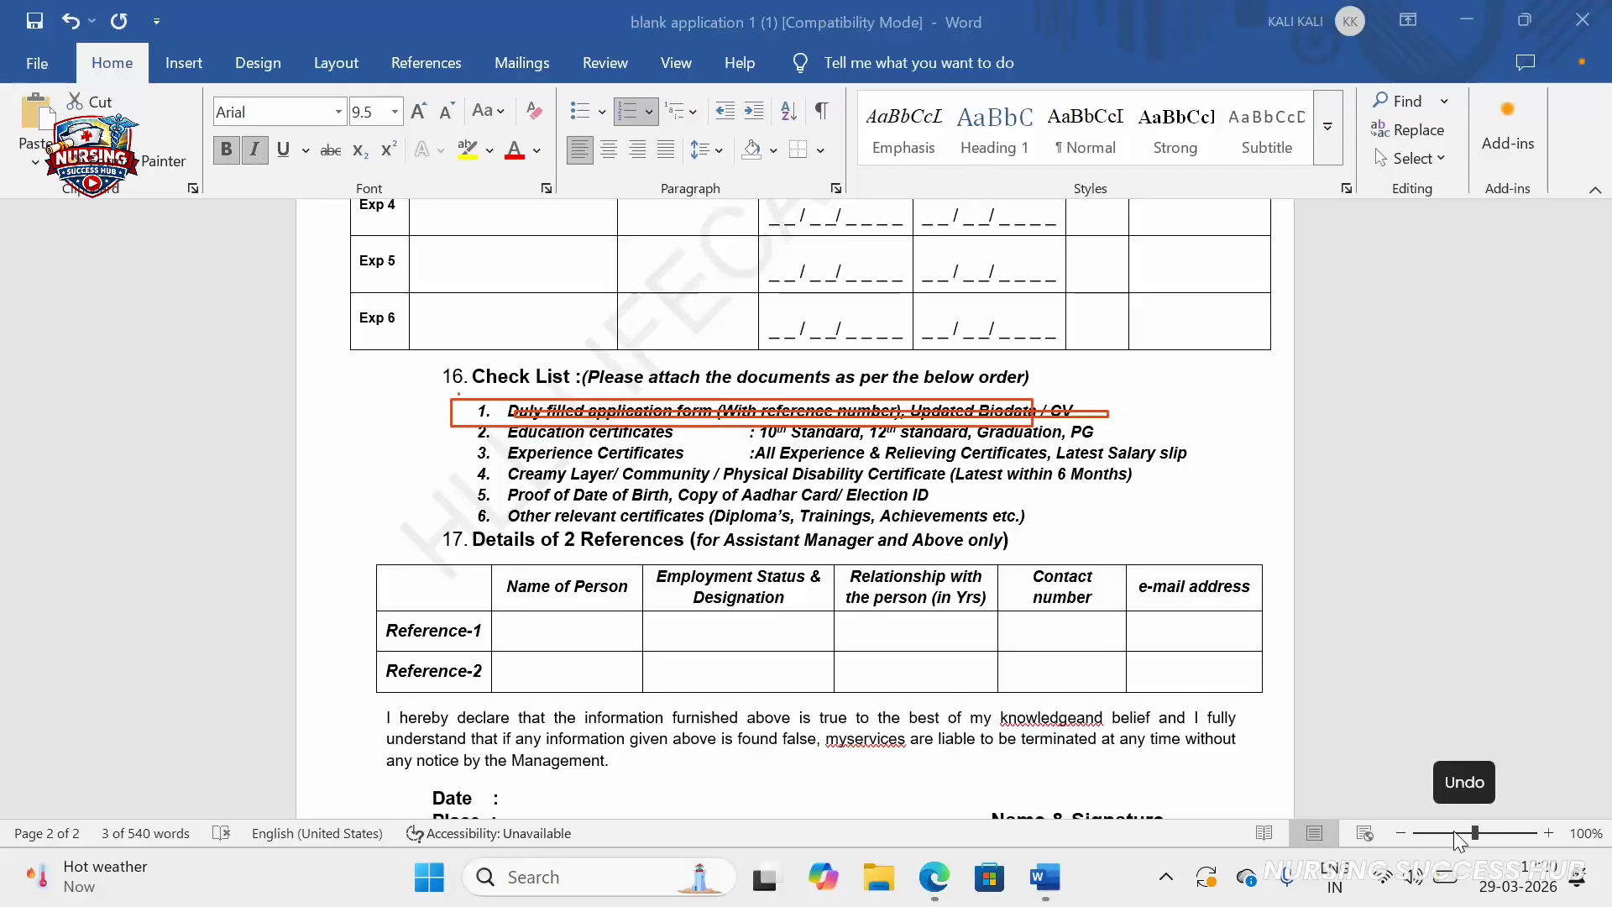
{"action": "key", "text": "ctrl+z"}
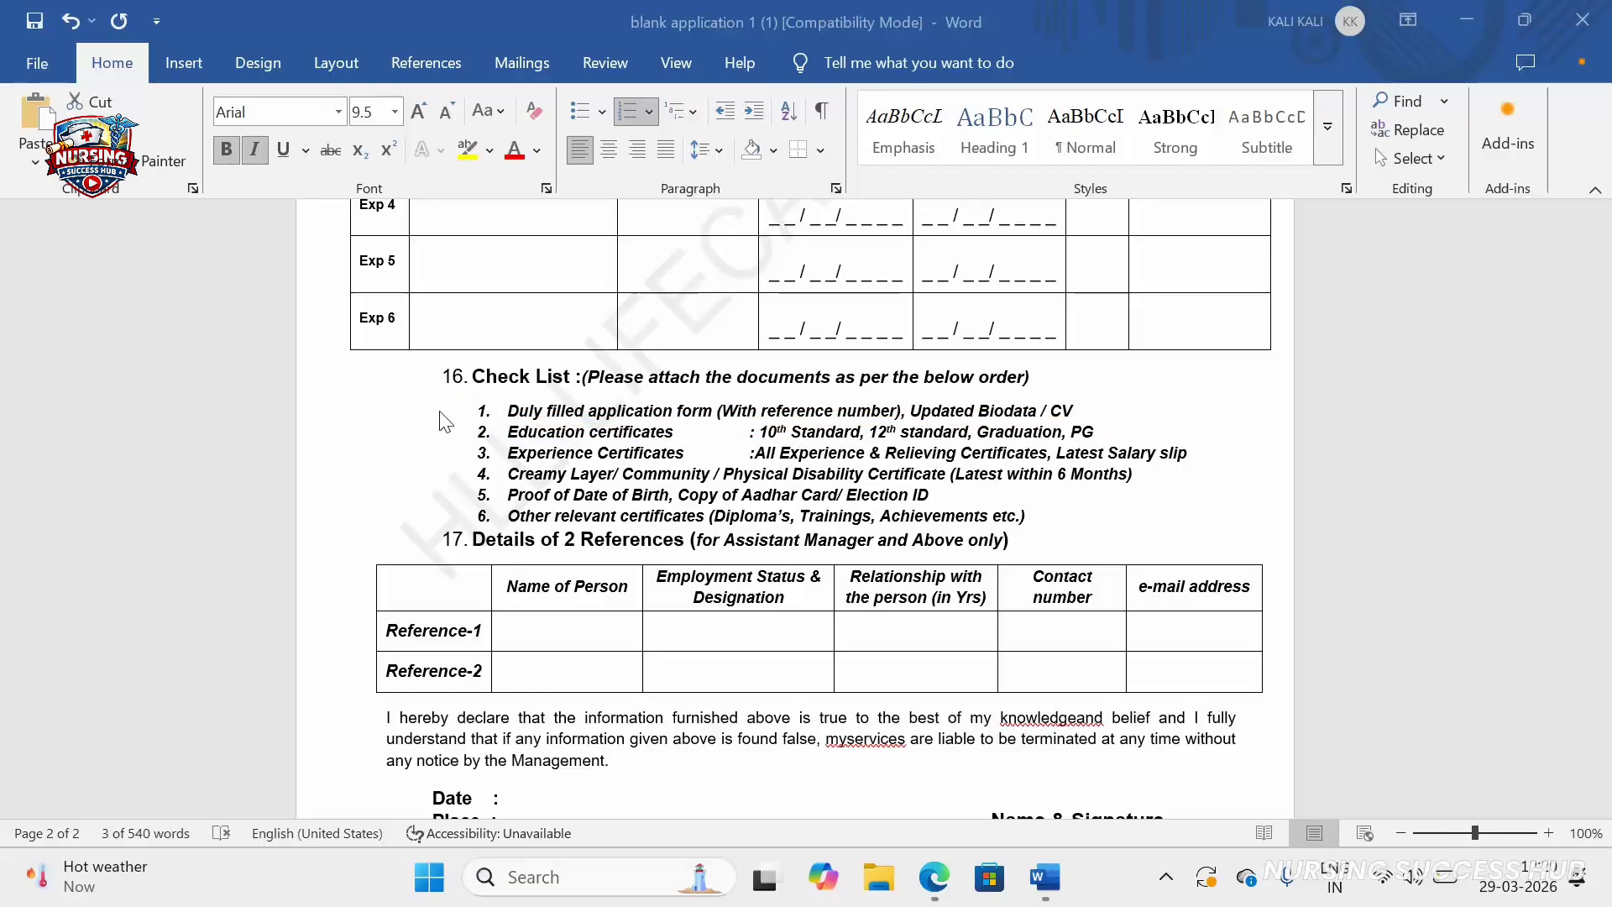
{"action": "left_click_drag", "start_coordinate": [443, 387], "coordinate": [1110, 417]}
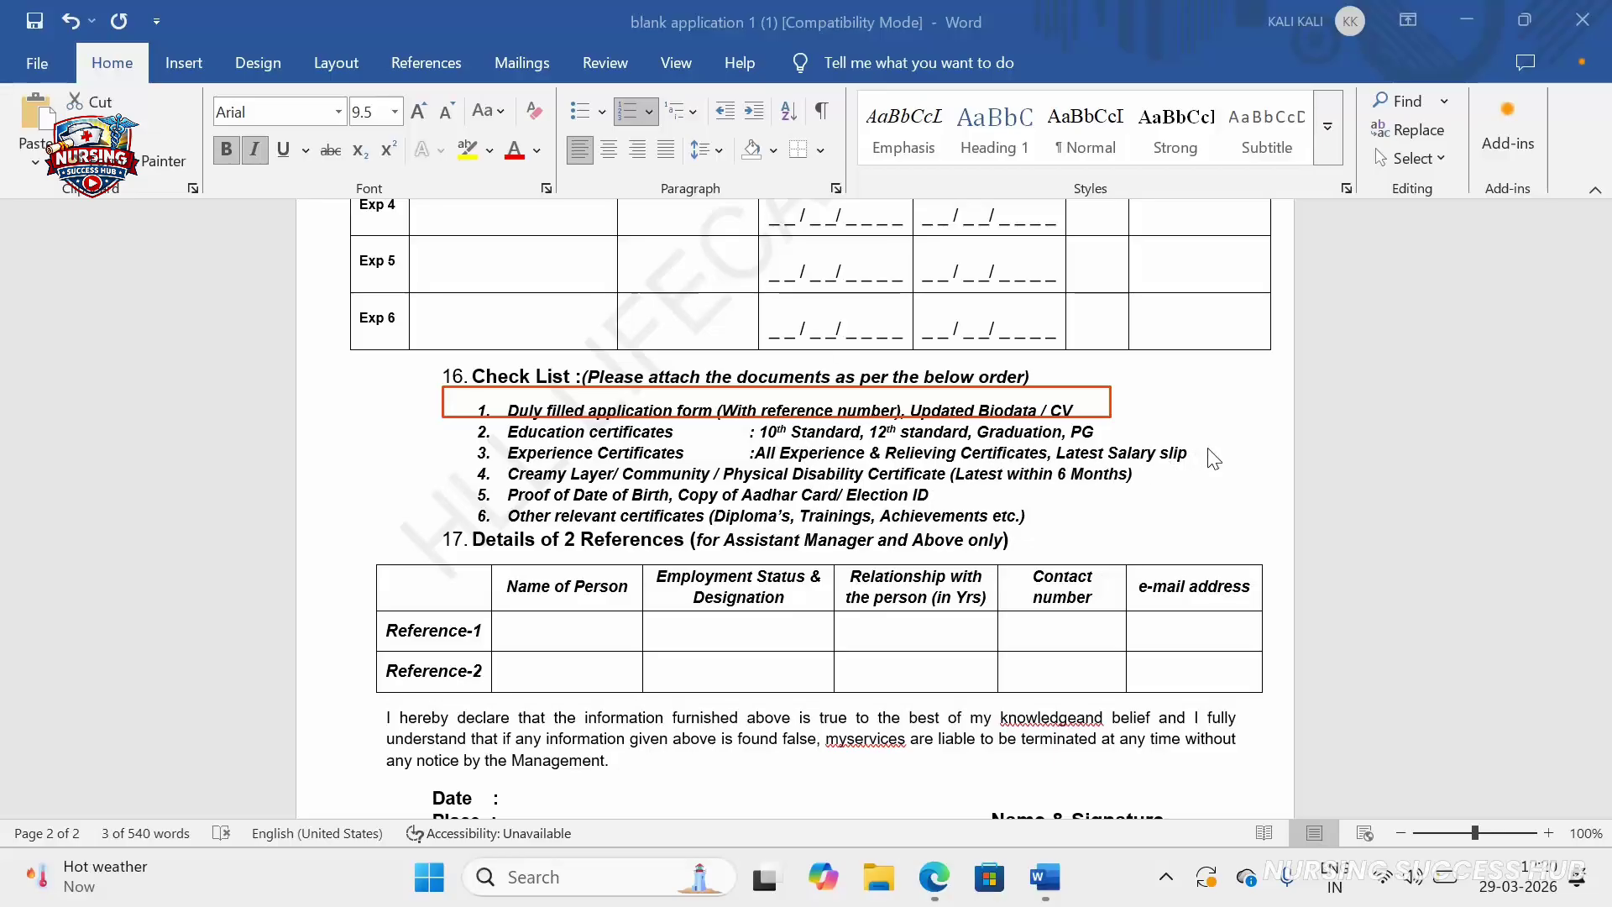
Mark Check List items 3 to 6 with red annotation rectangles and clear all annotations
{"action": "mouse_move", "coordinate": [1219, 484]}
{"action": "left_mouse_down"}
{"action": "mouse_move", "coordinate": [1084, 442]}
{"action": "mouse_move", "coordinate": [467, 444]}
{"action": "left_mouse_up"}
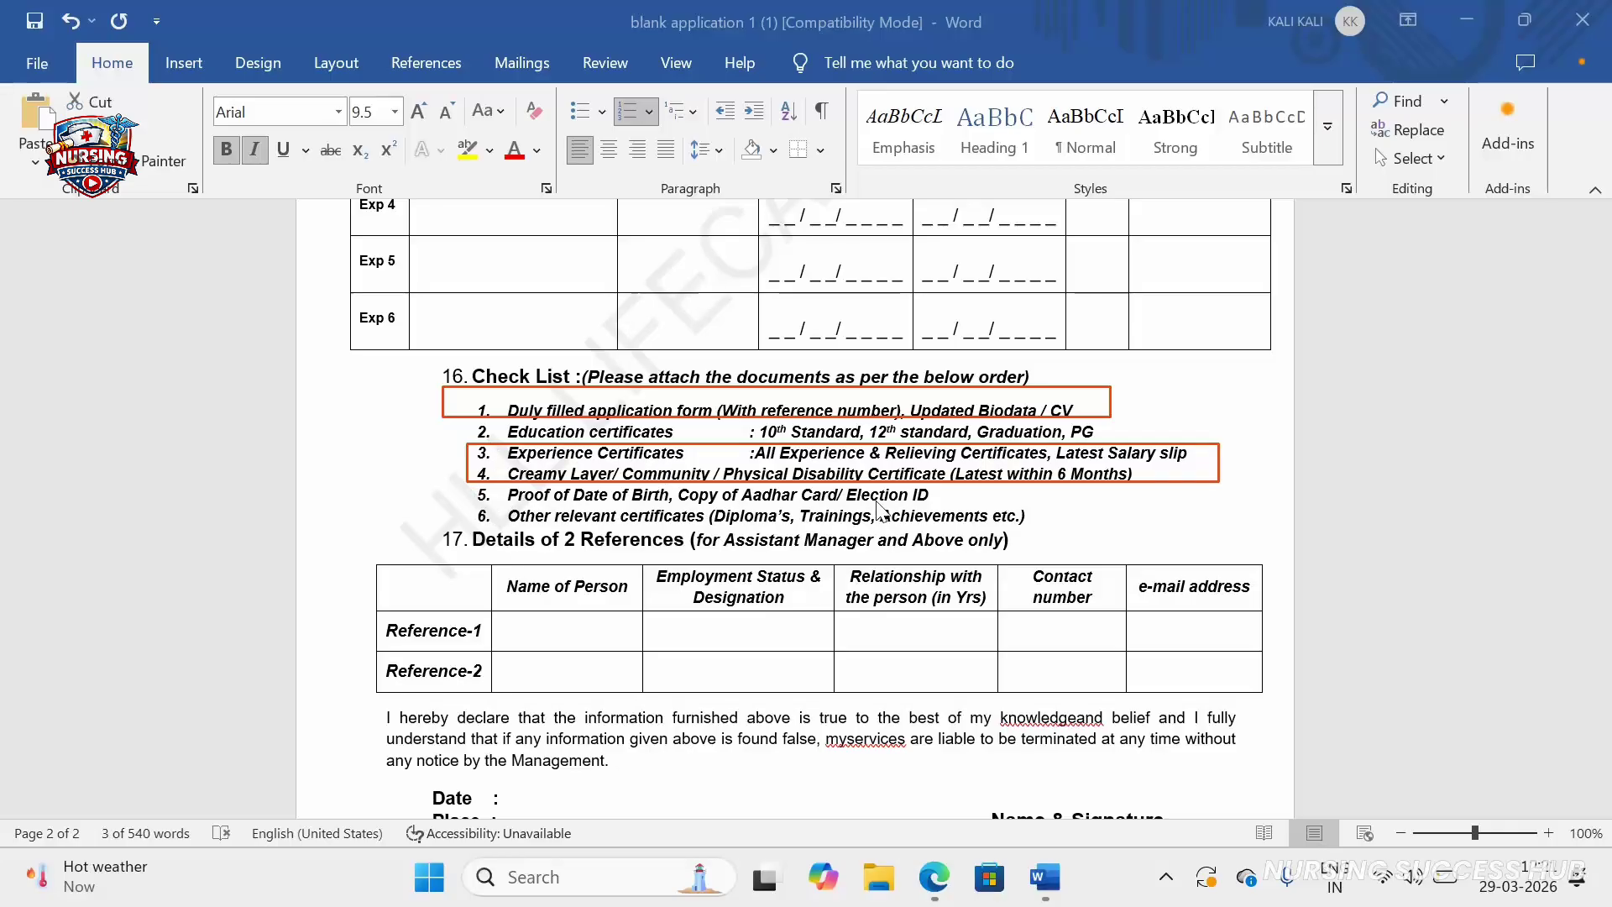
{"action": "left_click_drag", "start_coordinate": [1001, 501], "coordinate": [740, 502]}
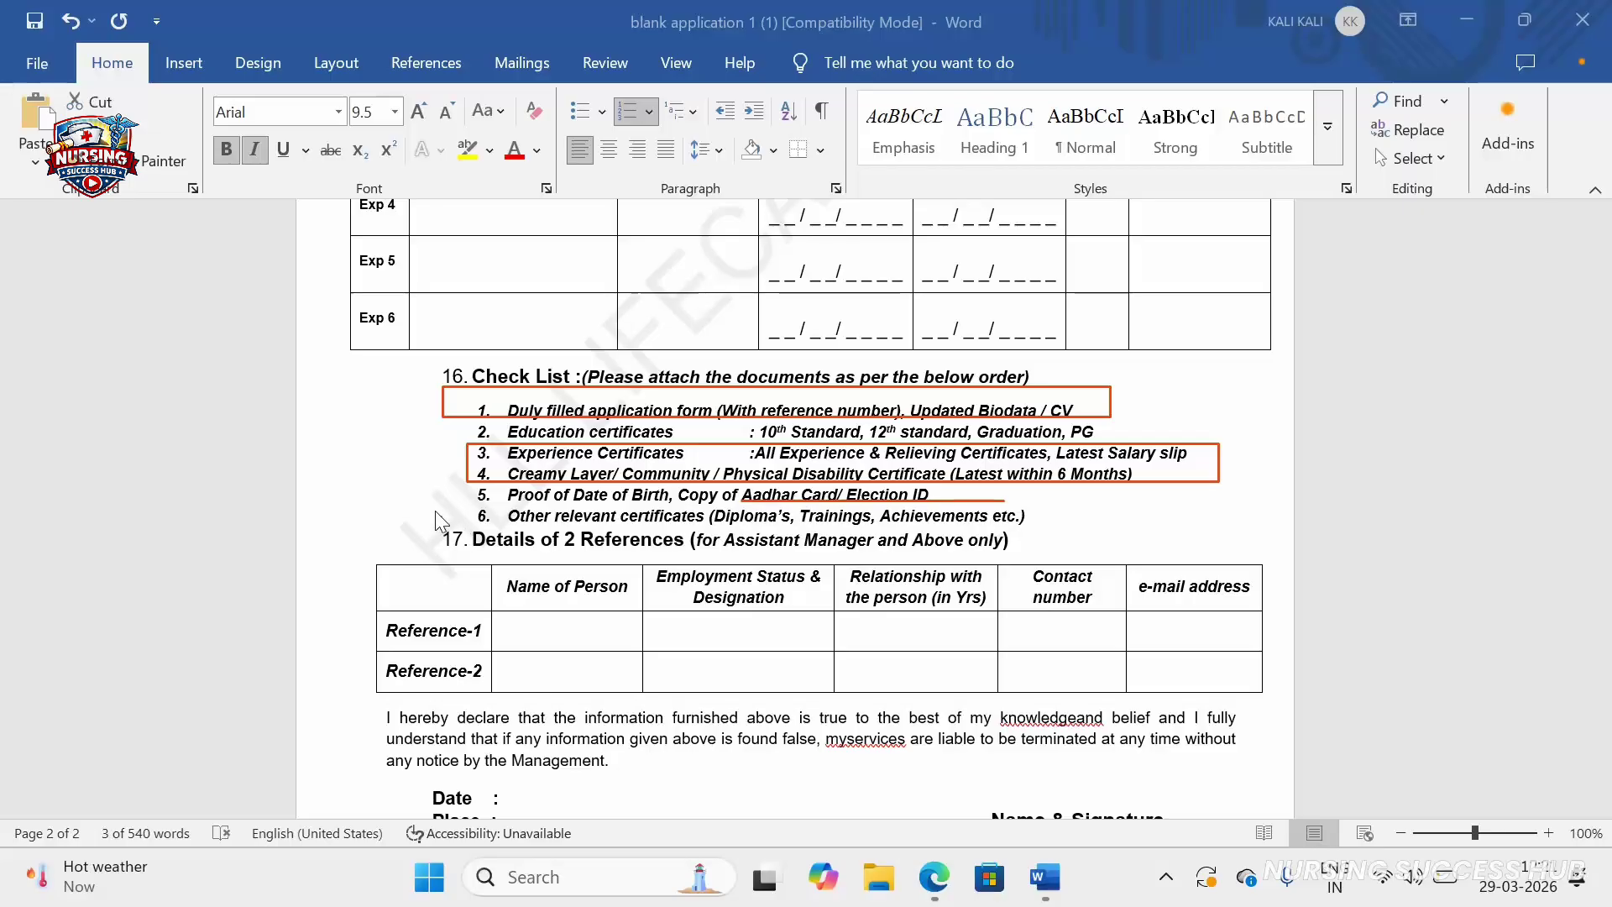
{"action": "left_click_drag", "start_coordinate": [440, 520], "coordinate": [483, 521]}
{"action": "left_click_drag", "start_coordinate": [1079, 519], "coordinate": [1059, 532]}
{"action": "mouse_move", "coordinate": [451, 498]}
{"action": "left_mouse_down"}
{"action": "mouse_move", "coordinate": [575, 533]}
{"action": "mouse_move", "coordinate": [1054, 537]}
{"action": "left_mouse_up"}
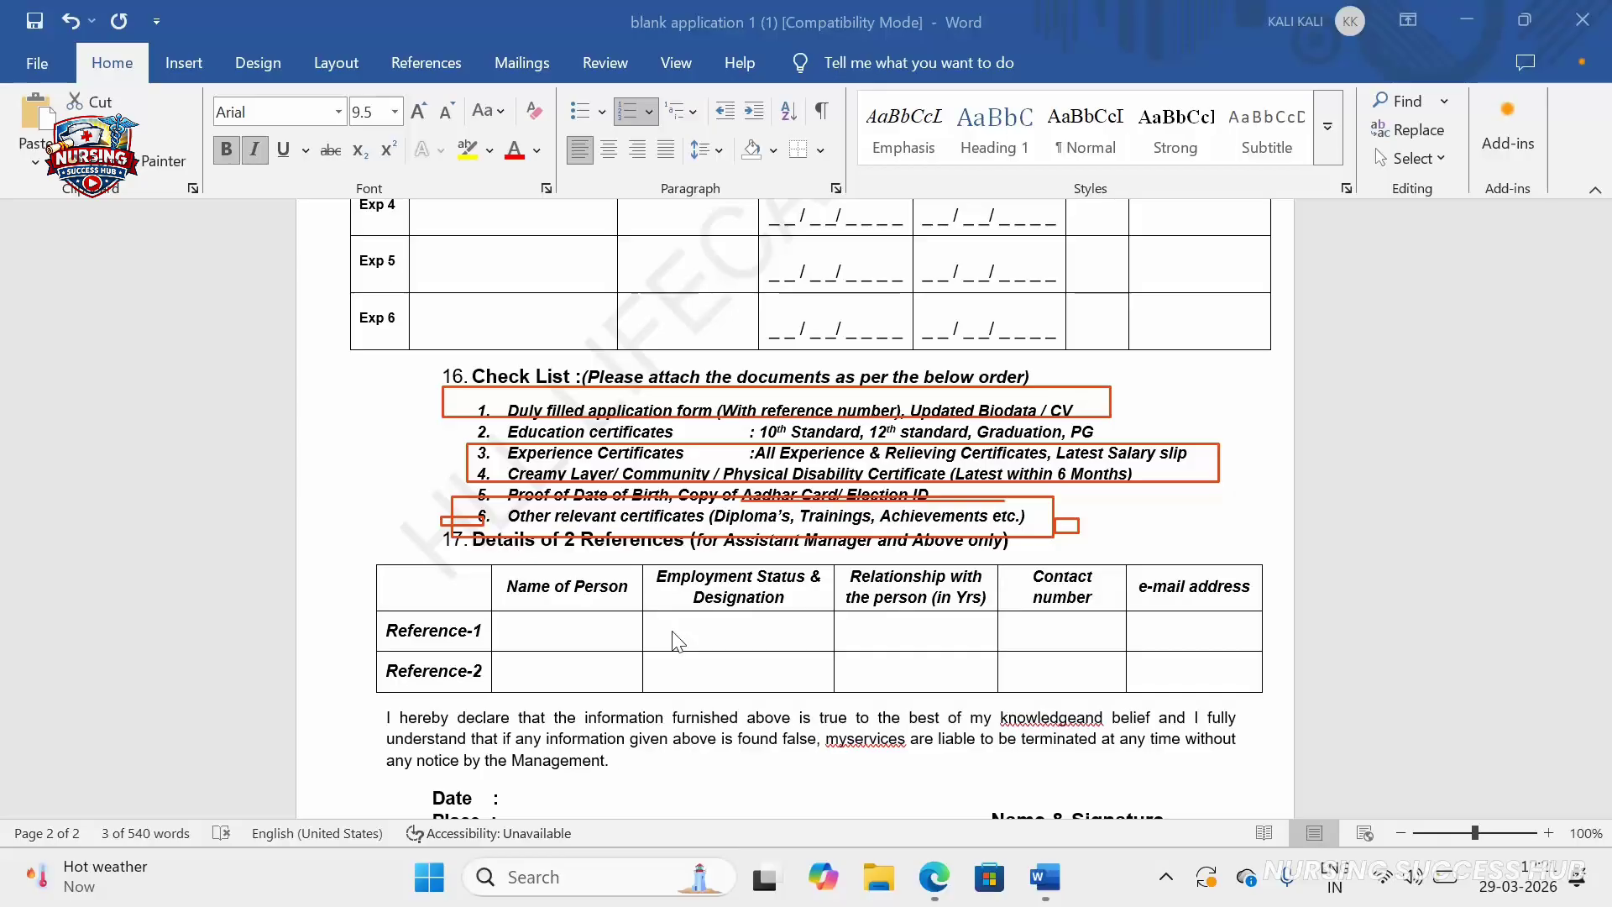
{"action": "right_click", "coordinate": [1373, 782]}
{"action": "left_click", "coordinate": [1415, 783]}
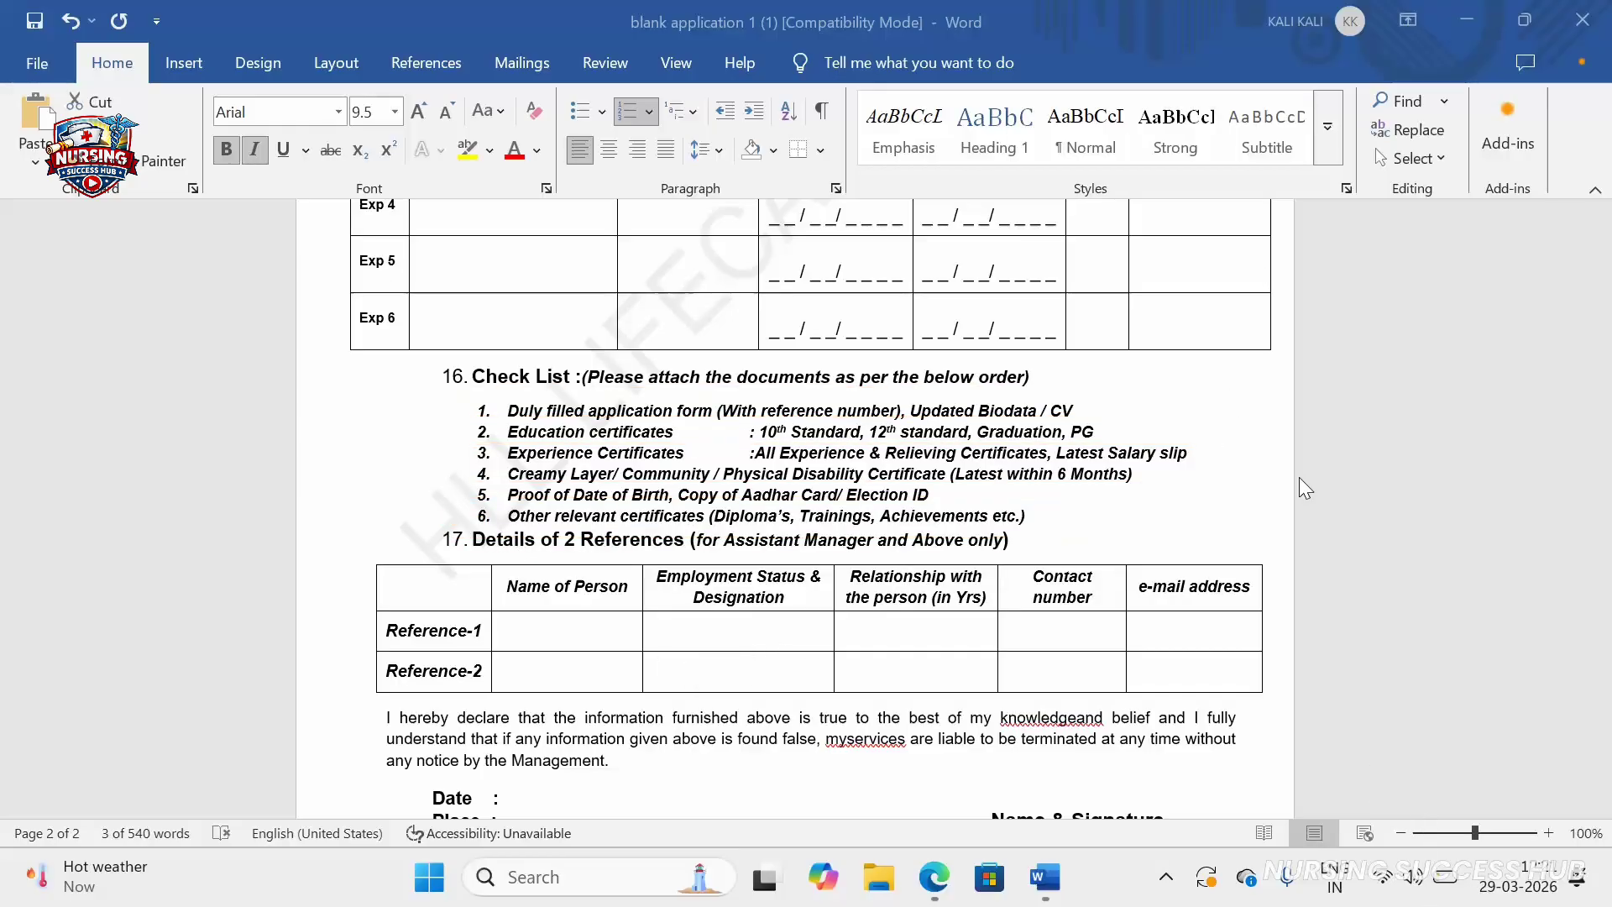
Outline the section 17 references table and its Name of Person and Employment Status & Designation cells with red annotation rectangles
{"action": "mouse_move", "coordinate": [346, 538]}
{"action": "left_mouse_down"}
{"action": "mouse_move", "coordinate": [370, 592]}
{"action": "mouse_move", "coordinate": [597, 695]}
{"action": "mouse_move", "coordinate": [1277, 732]}
{"action": "mouse_move", "coordinate": [1278, 702]}
{"action": "left_mouse_up"}
{"action": "mouse_move", "coordinate": [336, 504]}
{"action": "left_mouse_down"}
{"action": "mouse_move", "coordinate": [771, 693]}
{"action": "mouse_move", "coordinate": [1207, 730]}
{"action": "mouse_move", "coordinate": [1294, 698]}
{"action": "mouse_move", "coordinate": [1276, 697]}
{"action": "left_mouse_up"}
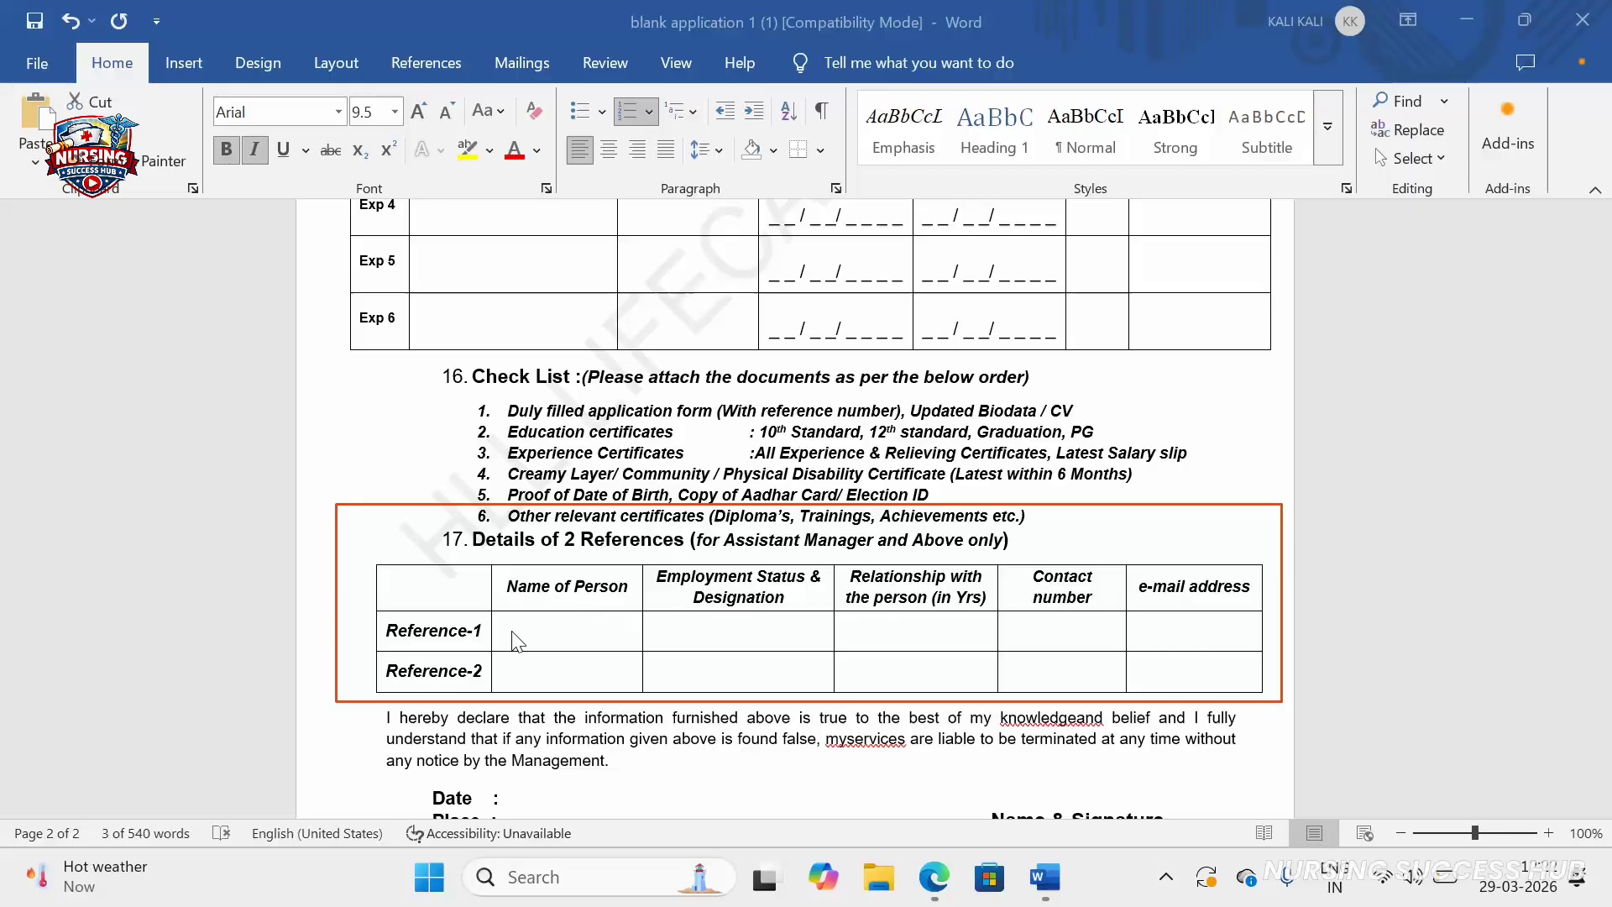
{"action": "left_click_drag", "start_coordinate": [513, 625], "coordinate": [631, 653]}
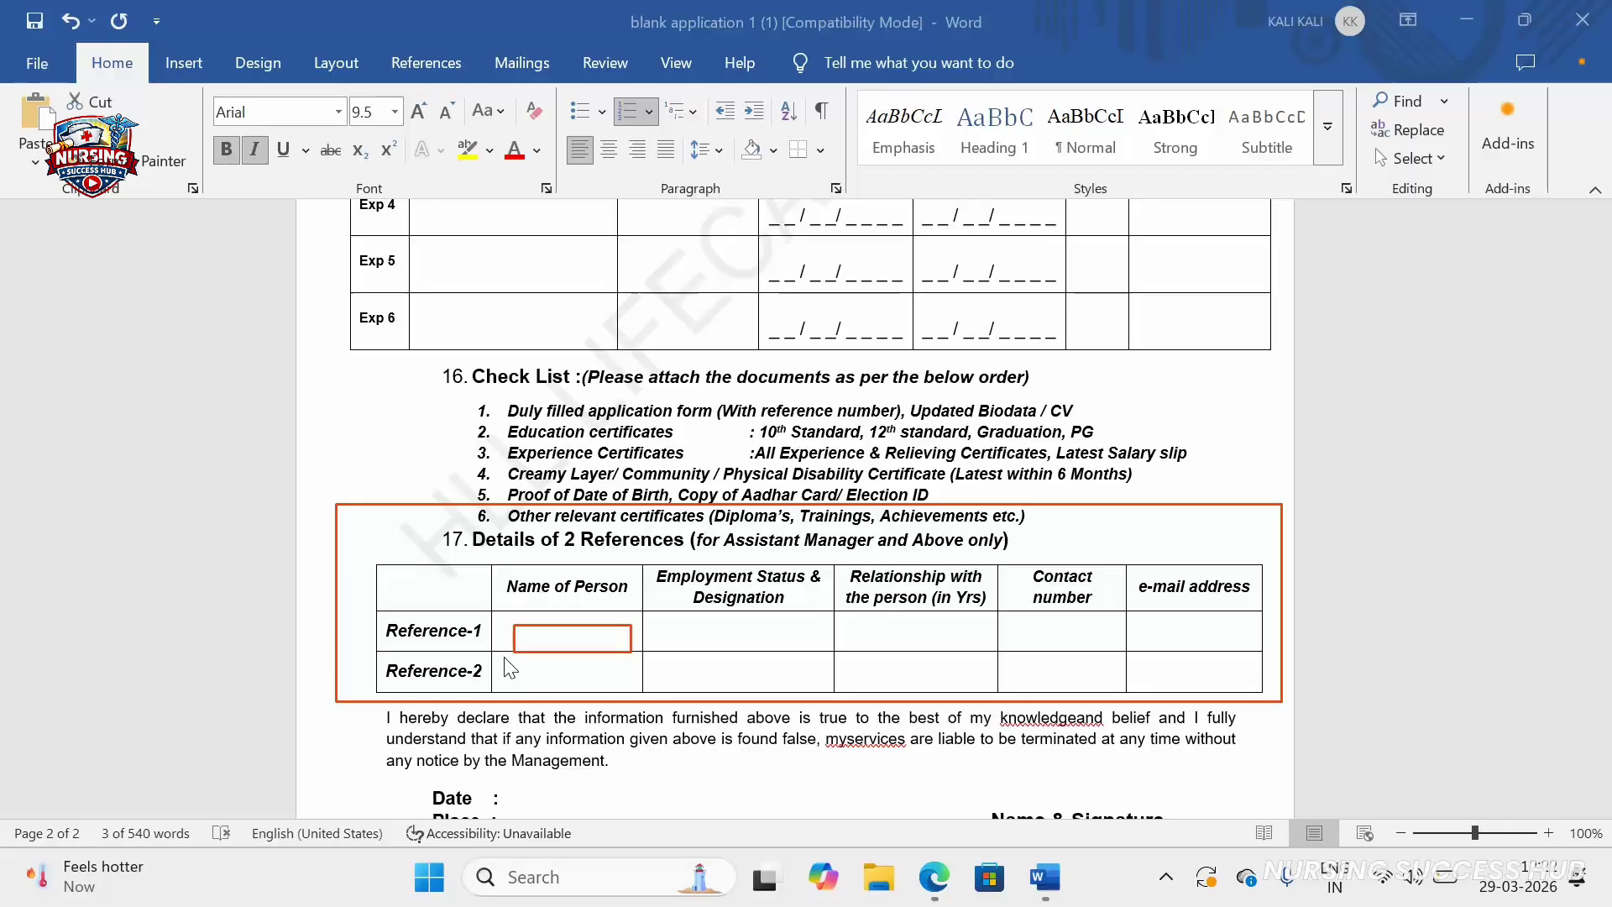
{"action": "left_click_drag", "start_coordinate": [509, 662], "coordinate": [628, 692]}
{"action": "left_click_drag", "start_coordinate": [654, 626], "coordinate": [818, 648]}
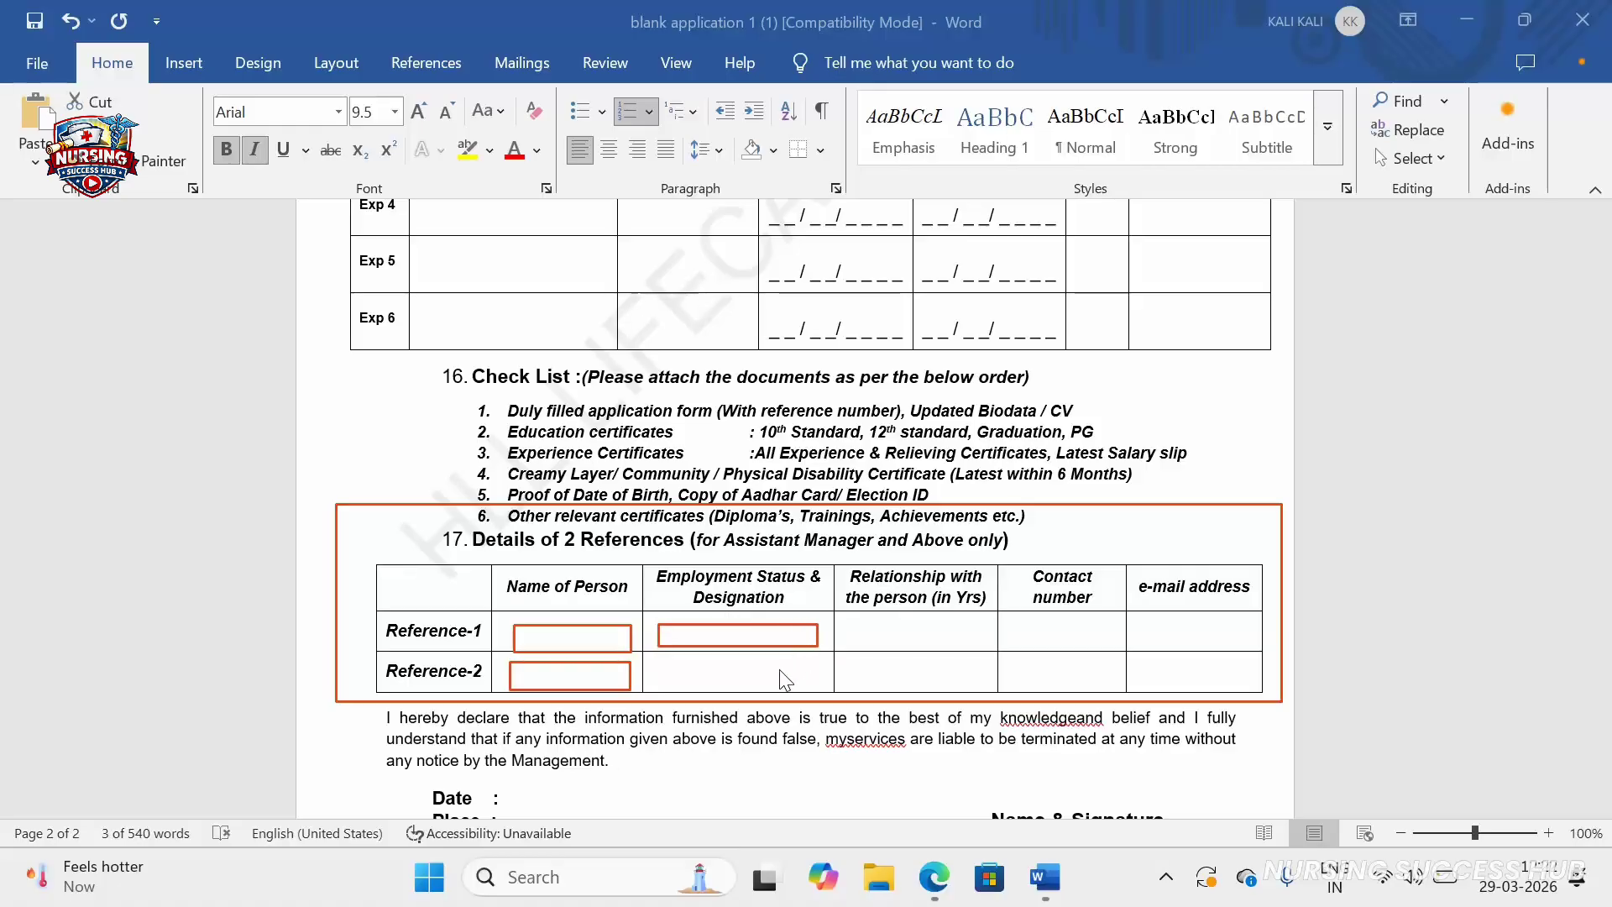
{"action": "mouse_move", "coordinate": [661, 667]}
{"action": "left_mouse_down"}
{"action": "mouse_move", "coordinate": [677, 688]}
{"action": "mouse_move", "coordinate": [823, 688]}
{"action": "left_mouse_up"}
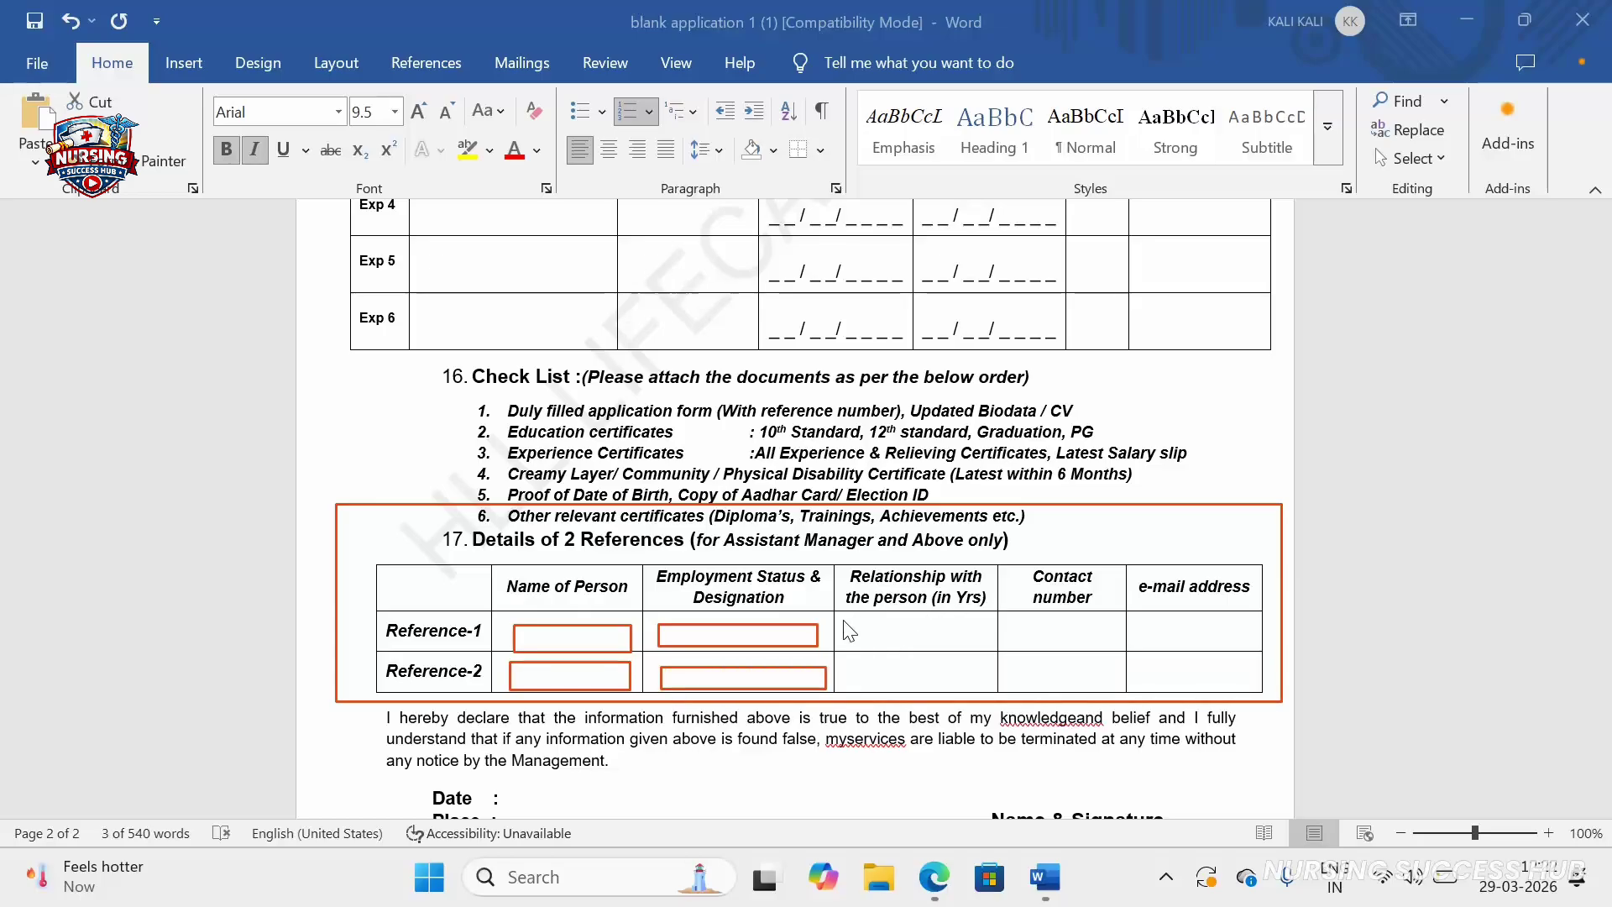
Outline the Relationship, Contact number and e-mail address cells for both references with red rectangles and clear all annotations
{"action": "mouse_move", "coordinate": [848, 626]}
{"action": "left_mouse_down"}
{"action": "mouse_move", "coordinate": [883, 650]}
{"action": "mouse_move", "coordinate": [981, 645]}
{"action": "left_mouse_up"}
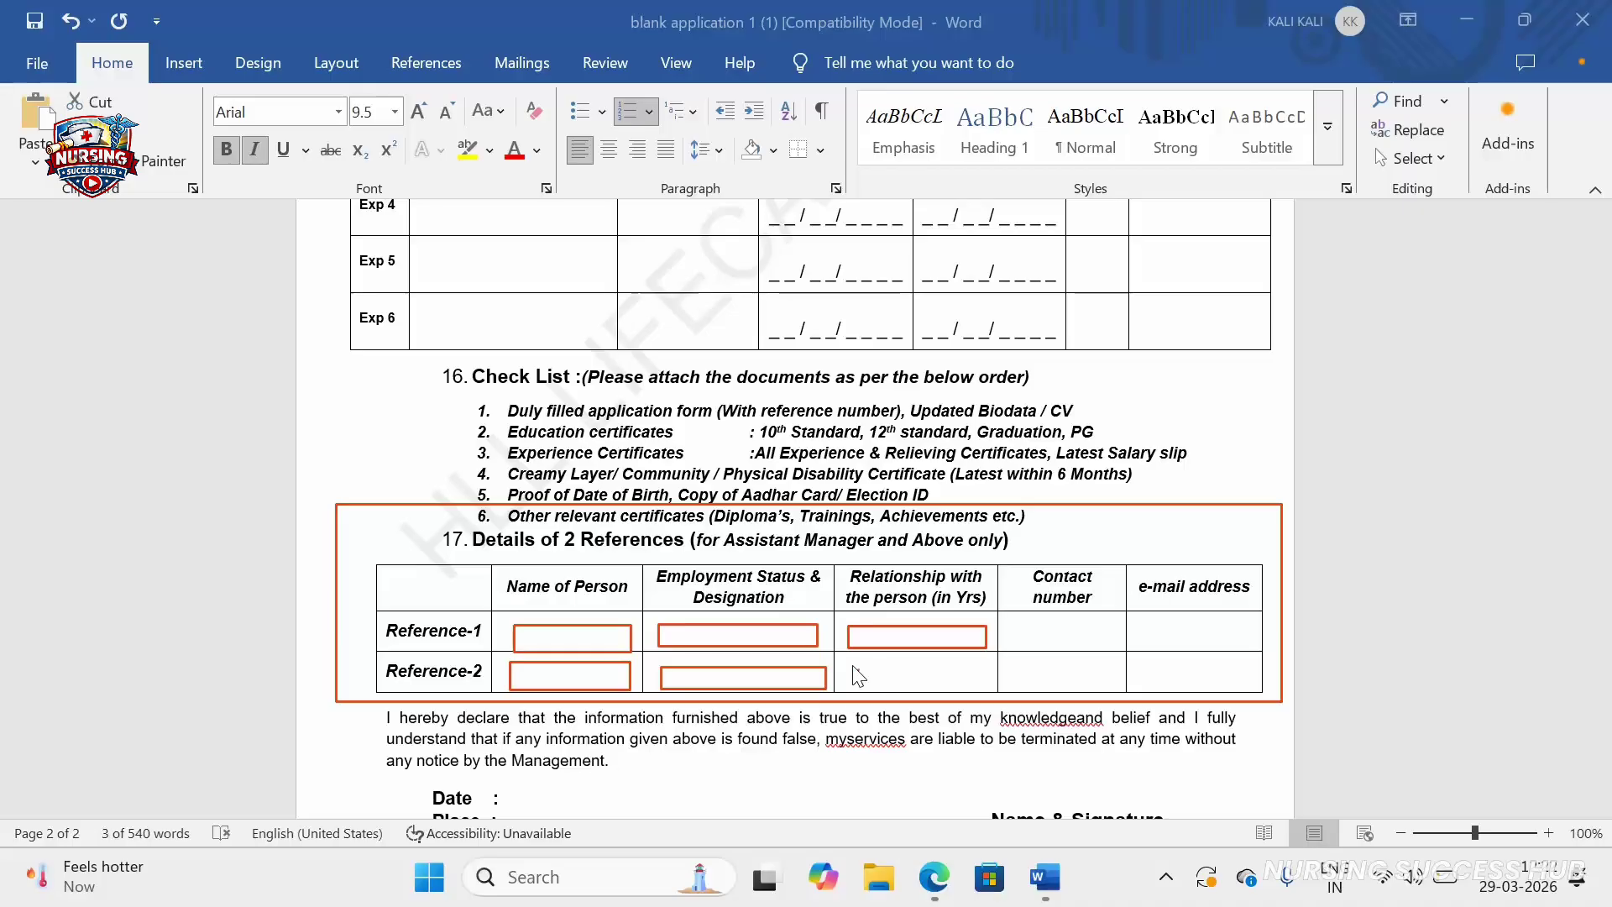
{"action": "left_click_drag", "start_coordinate": [854, 672], "coordinate": [981, 690]}
{"action": "mouse_move", "coordinate": [1014, 621]}
{"action": "left_mouse_down"}
{"action": "mouse_move", "coordinate": [1039, 656]}
{"action": "mouse_move", "coordinate": [1114, 645]}
{"action": "left_mouse_up"}
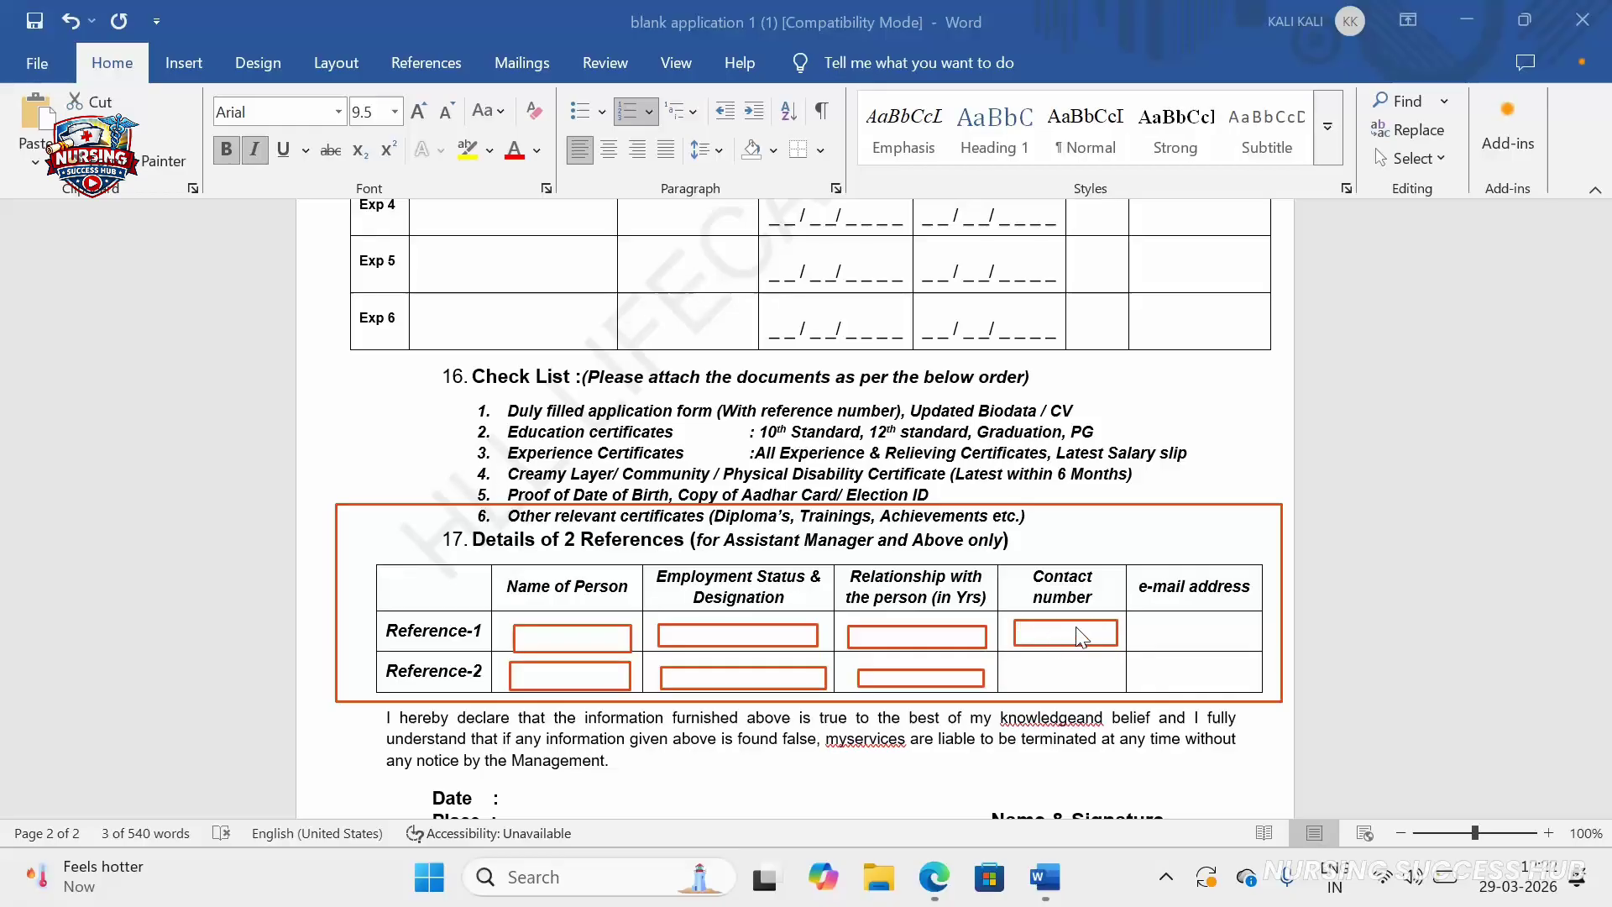
{"action": "left_click_drag", "start_coordinate": [1016, 669], "coordinate": [1110, 691]}
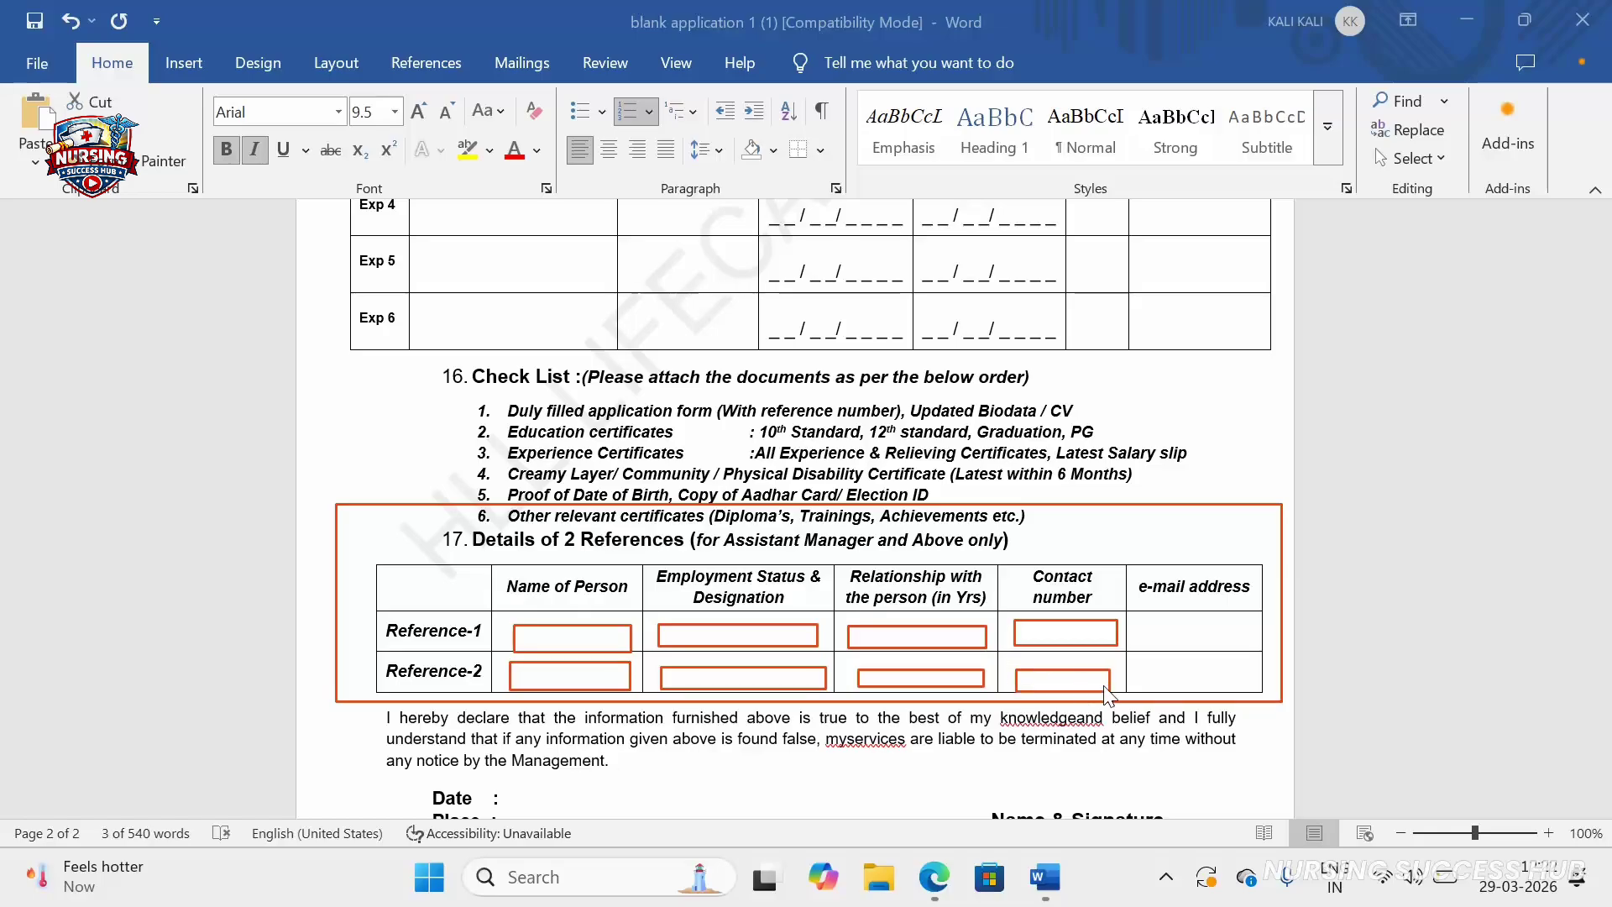
{"action": "mouse_move", "coordinate": [1139, 618]}
{"action": "left_mouse_down"}
{"action": "mouse_move", "coordinate": [1159, 644]}
{"action": "mouse_move", "coordinate": [1238, 648]}
{"action": "mouse_move", "coordinate": [1261, 692]}
{"action": "left_mouse_up"}
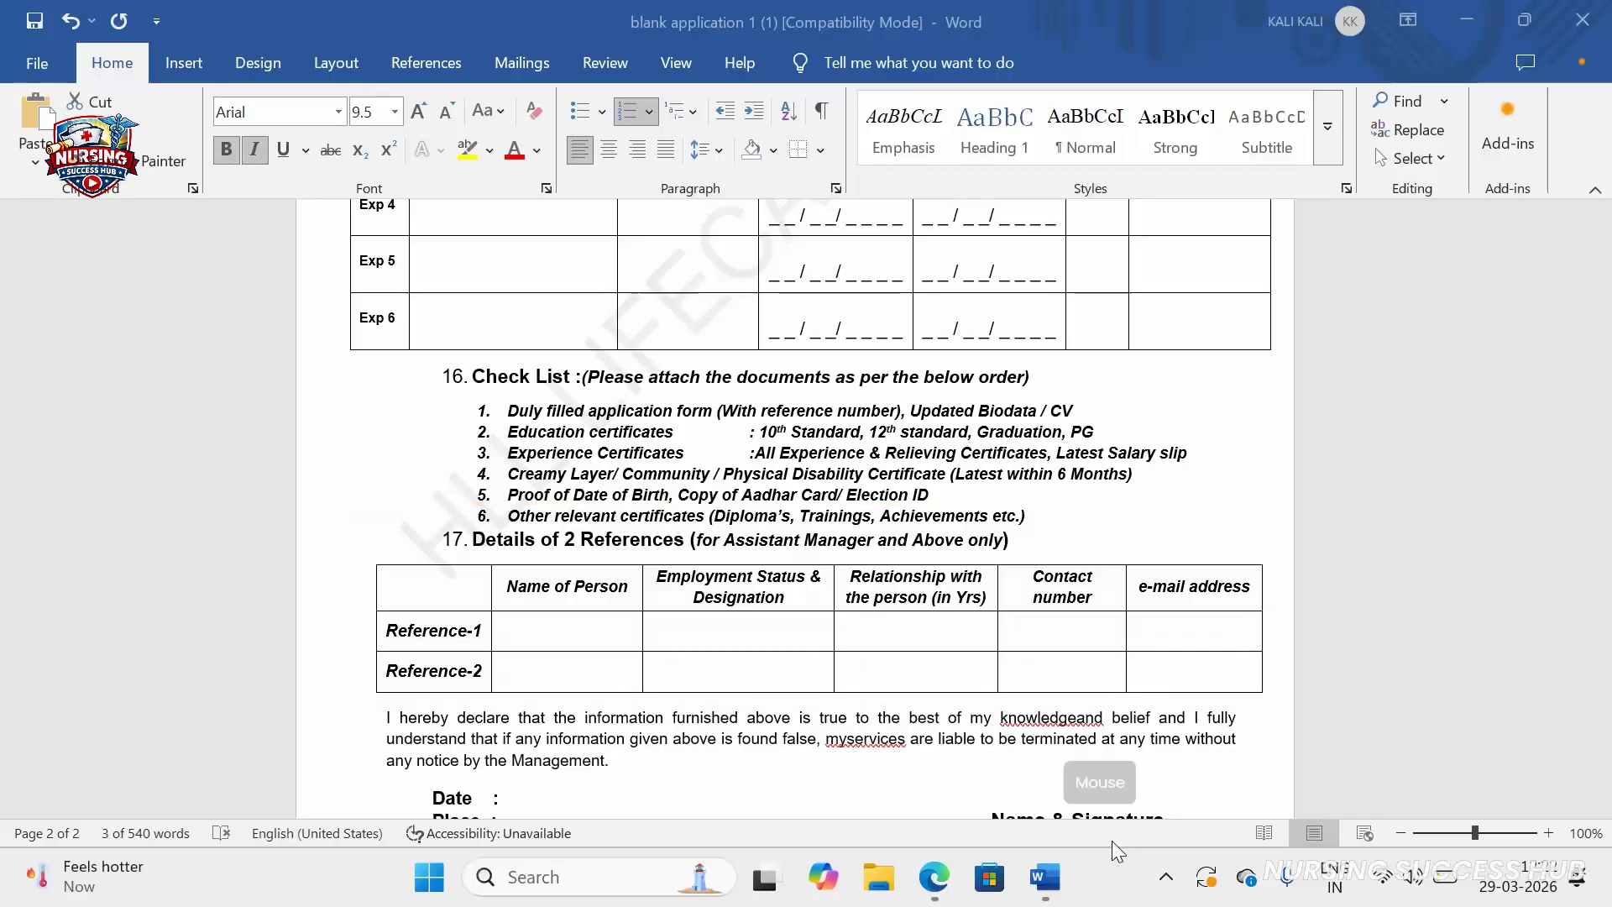
Outline the Date / Place and Name & Signature fields below the declaration with red rectangles and clear all annotations
{"action": "scroll", "coordinate": [1008, 668], "scroll_direction": "down", "scroll_amount": 2}
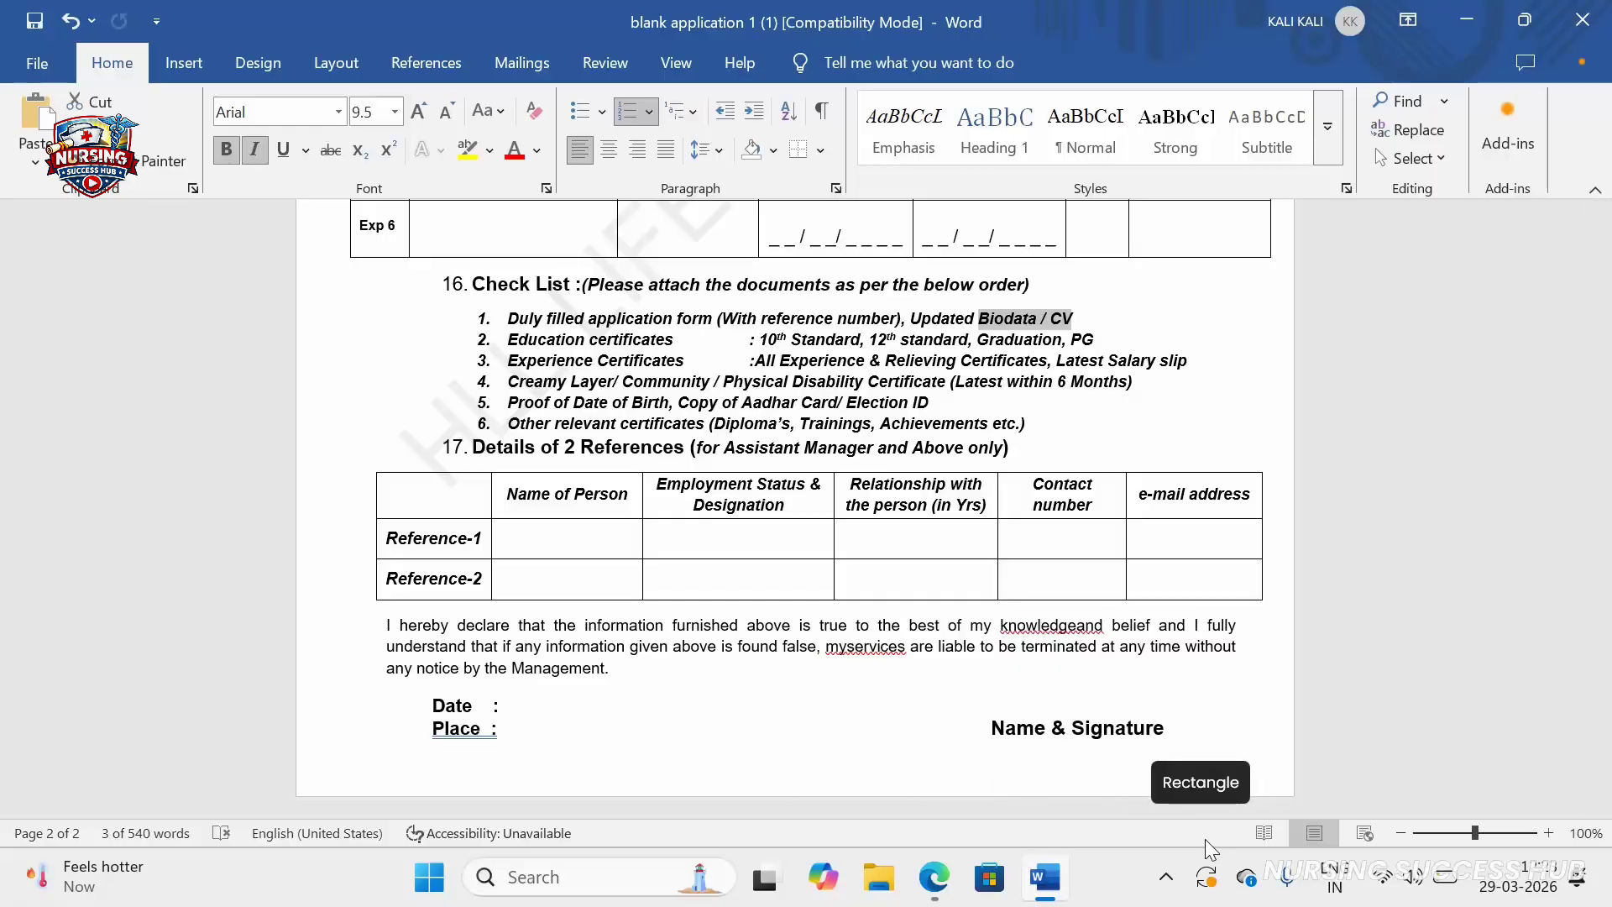
{"action": "mouse_move", "coordinate": [426, 690]}
{"action": "left_mouse_down"}
{"action": "mouse_move", "coordinate": [438, 751]}
{"action": "mouse_move", "coordinate": [737, 758]}
{"action": "left_mouse_up"}
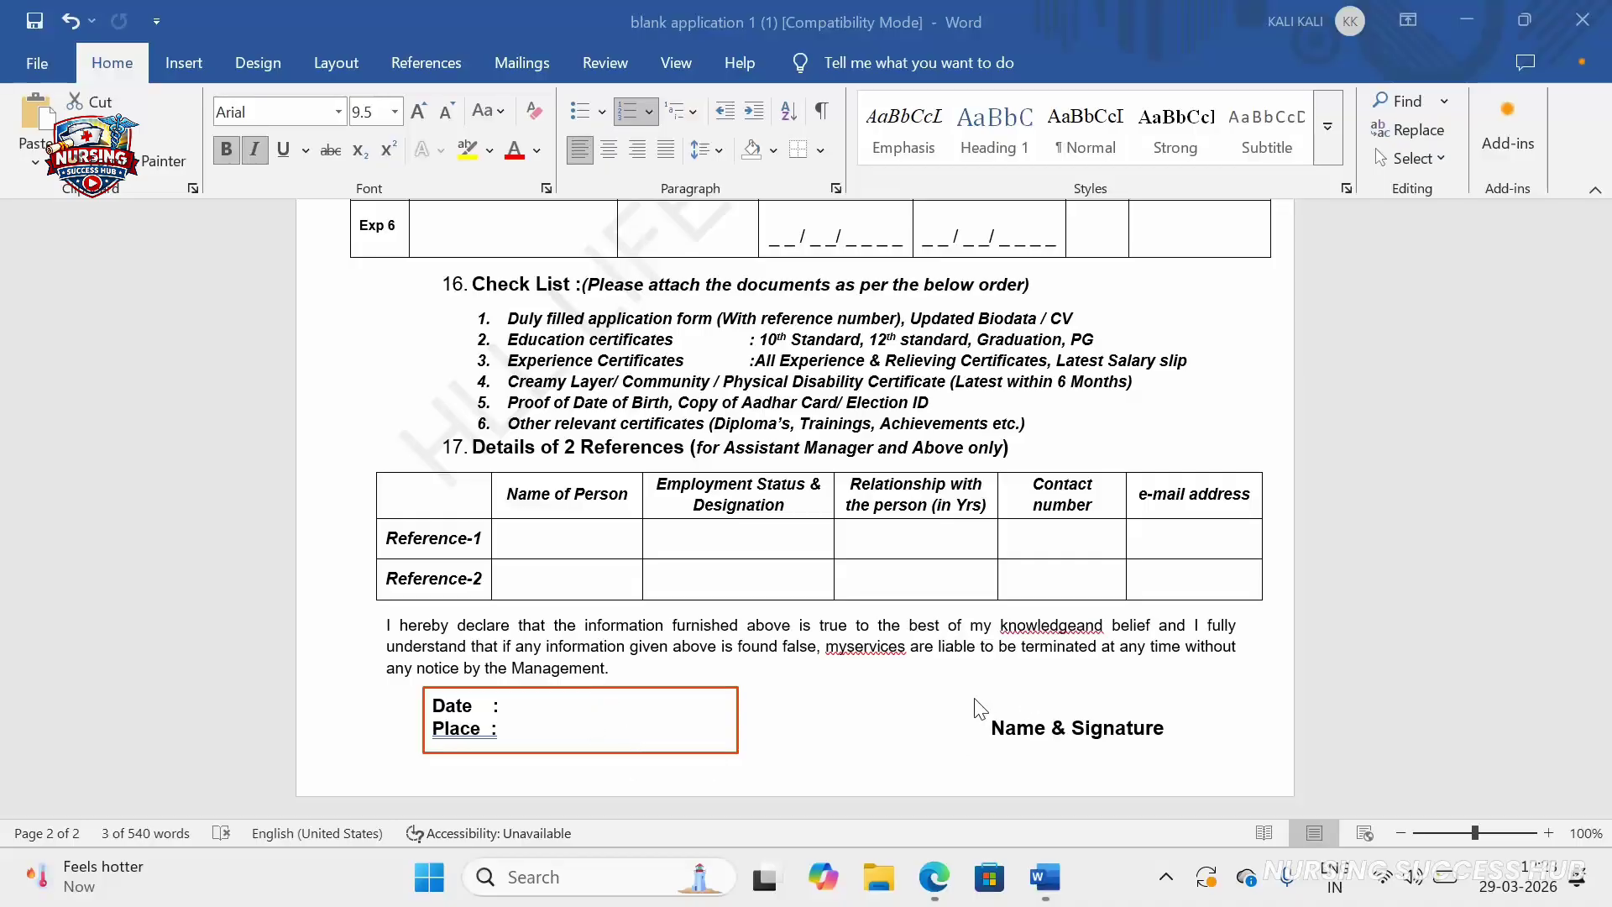
{"action": "left_click_drag", "start_coordinate": [970, 684], "coordinate": [1378, 773]}
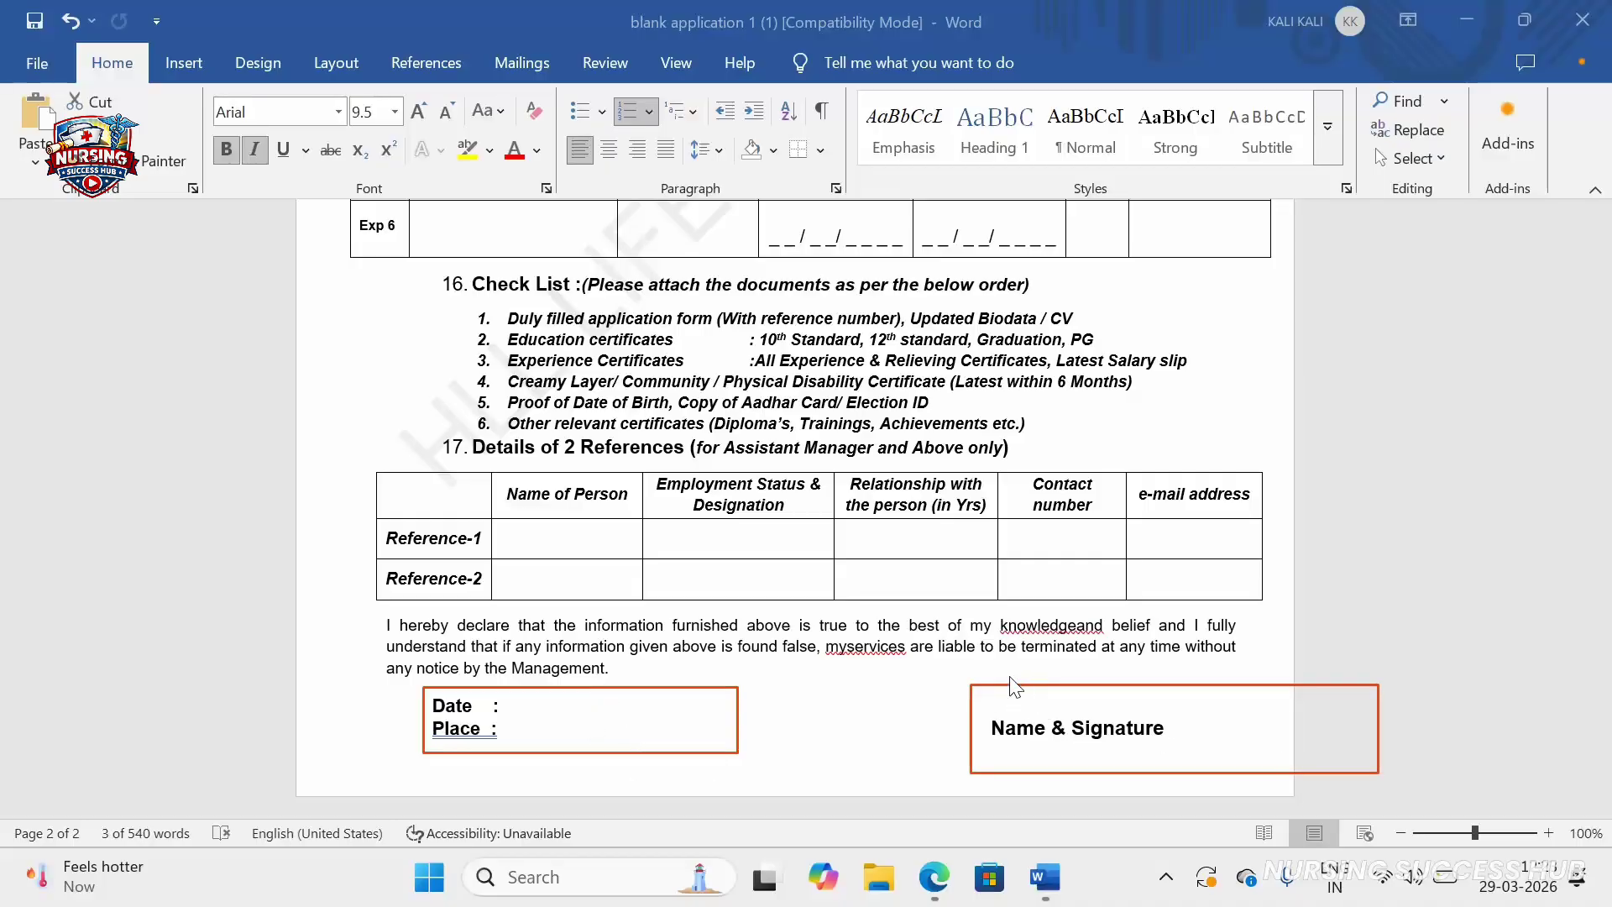
{"action": "left_click", "coordinate": [1225, 709]}
{"action": "left_click", "coordinate": [1414, 856]}
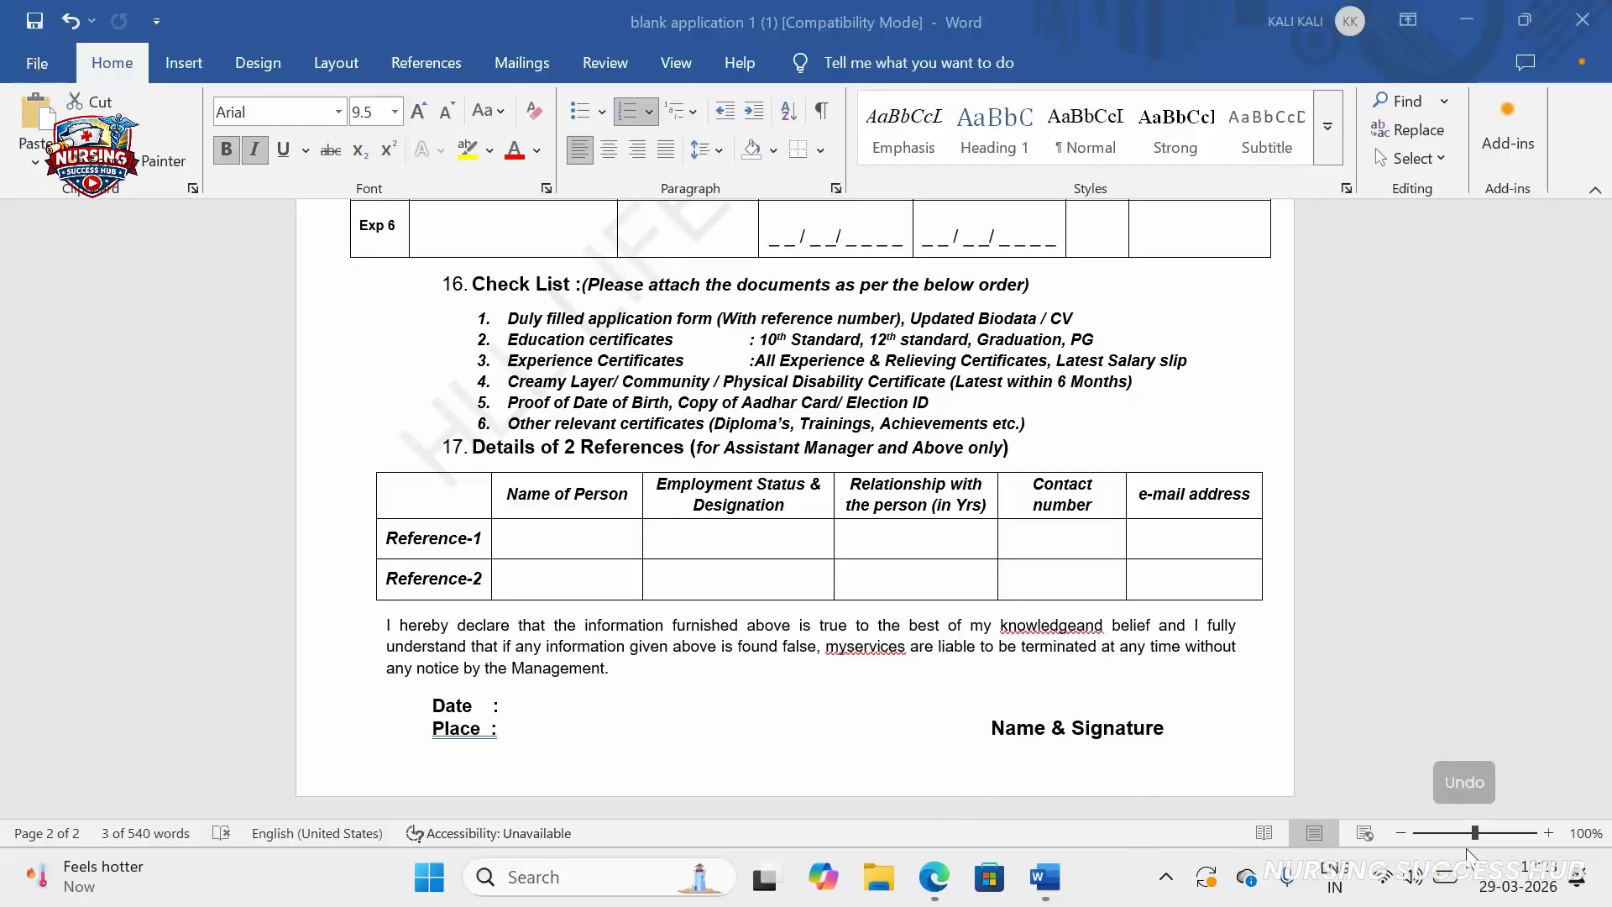
Save the document in the Documents folder on this PC as "HLL APPLICATION FORM", accepting the upgrade to the newest file format
{"action": "left_click", "coordinate": [39, 65]}
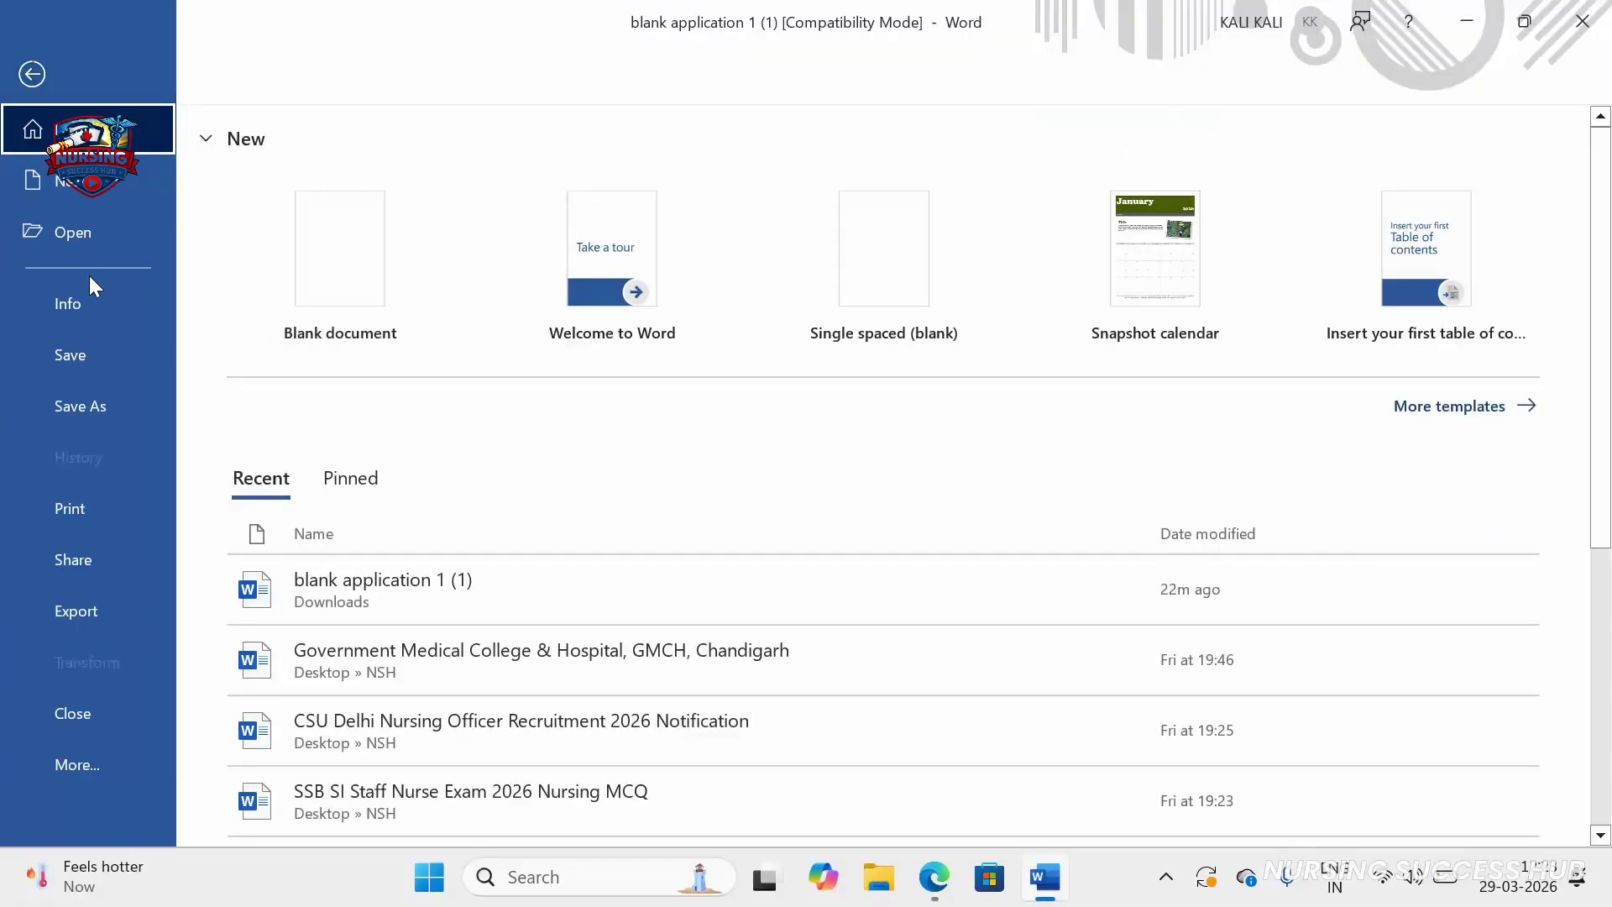
{"action": "left_click", "coordinate": [77, 403]}
{"action": "left_click", "coordinate": [421, 361]}
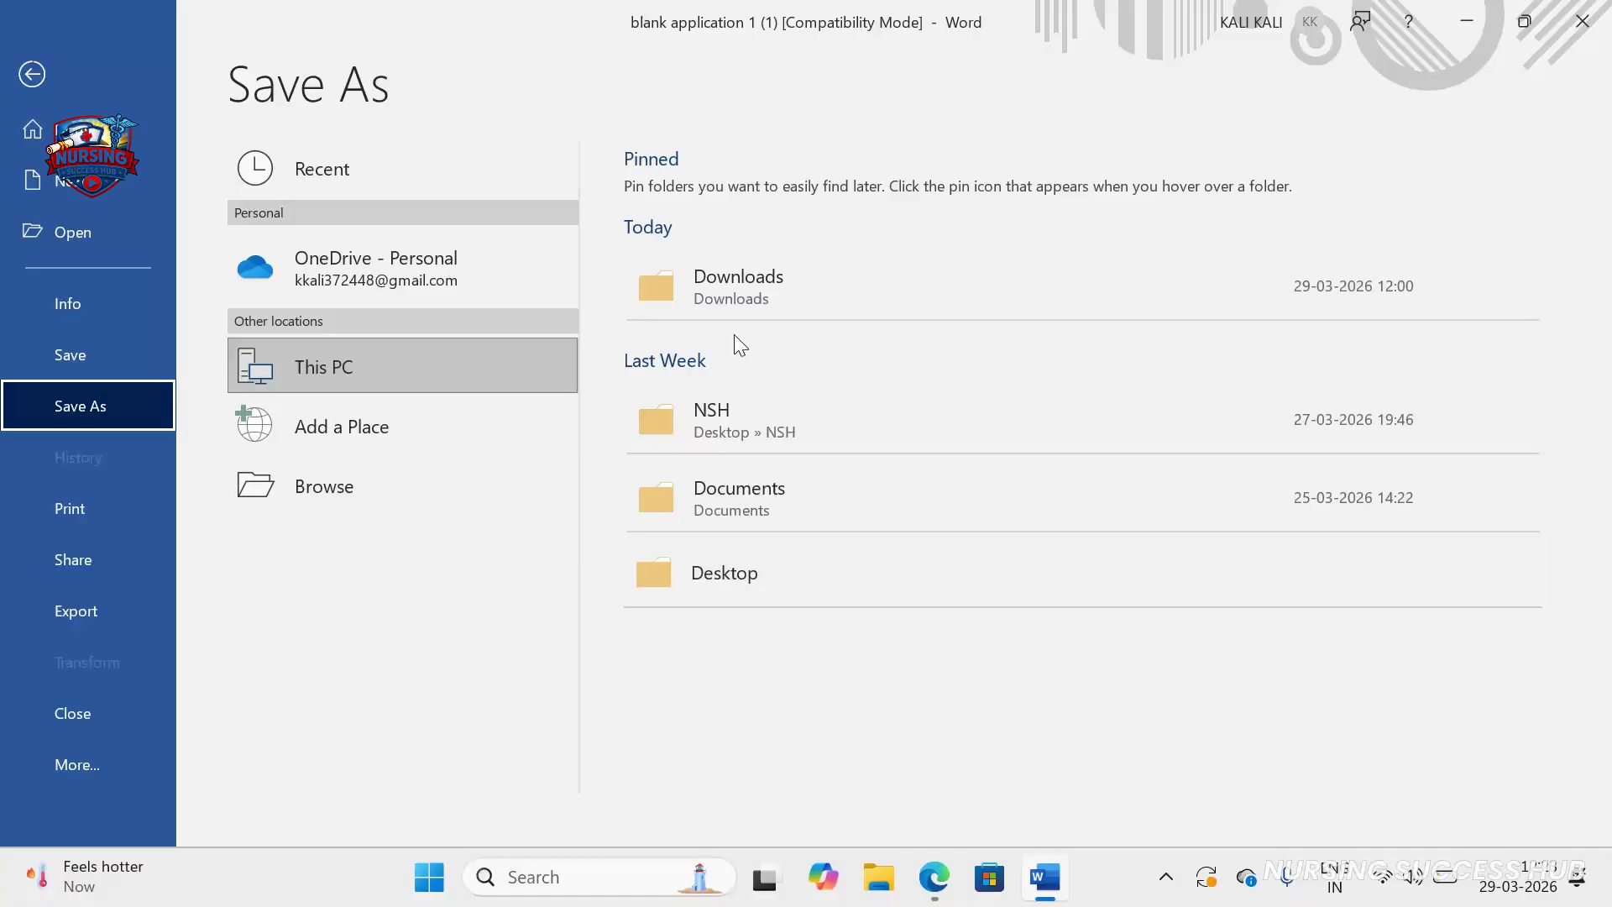
{"action": "left_click", "coordinate": [527, 379]}
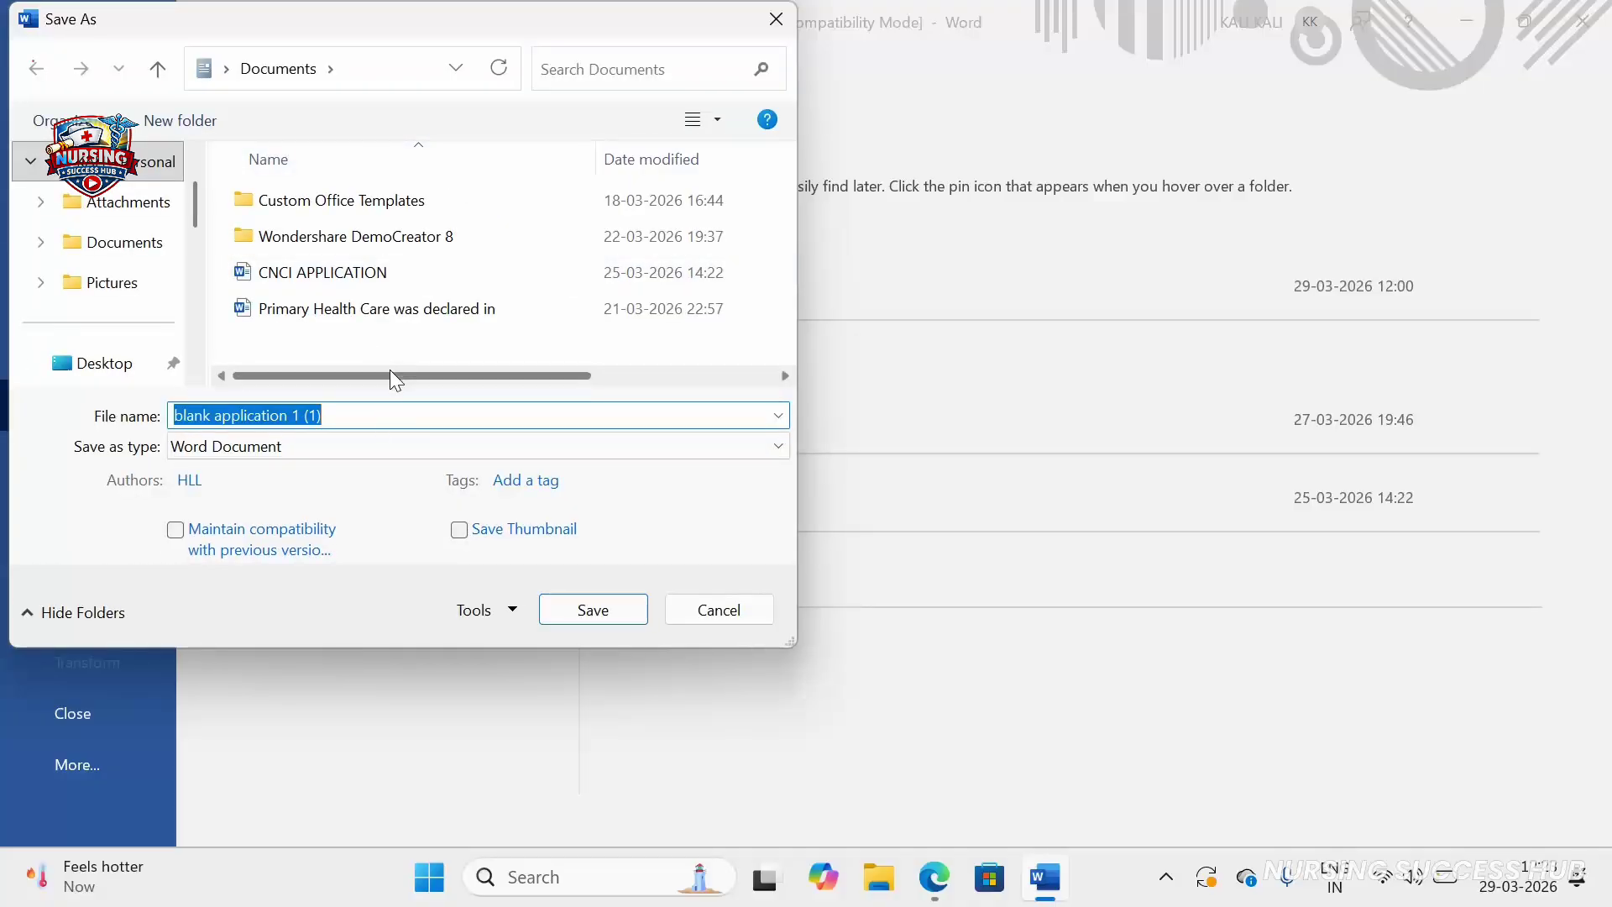
{"action": "left_click", "coordinate": [364, 420]}
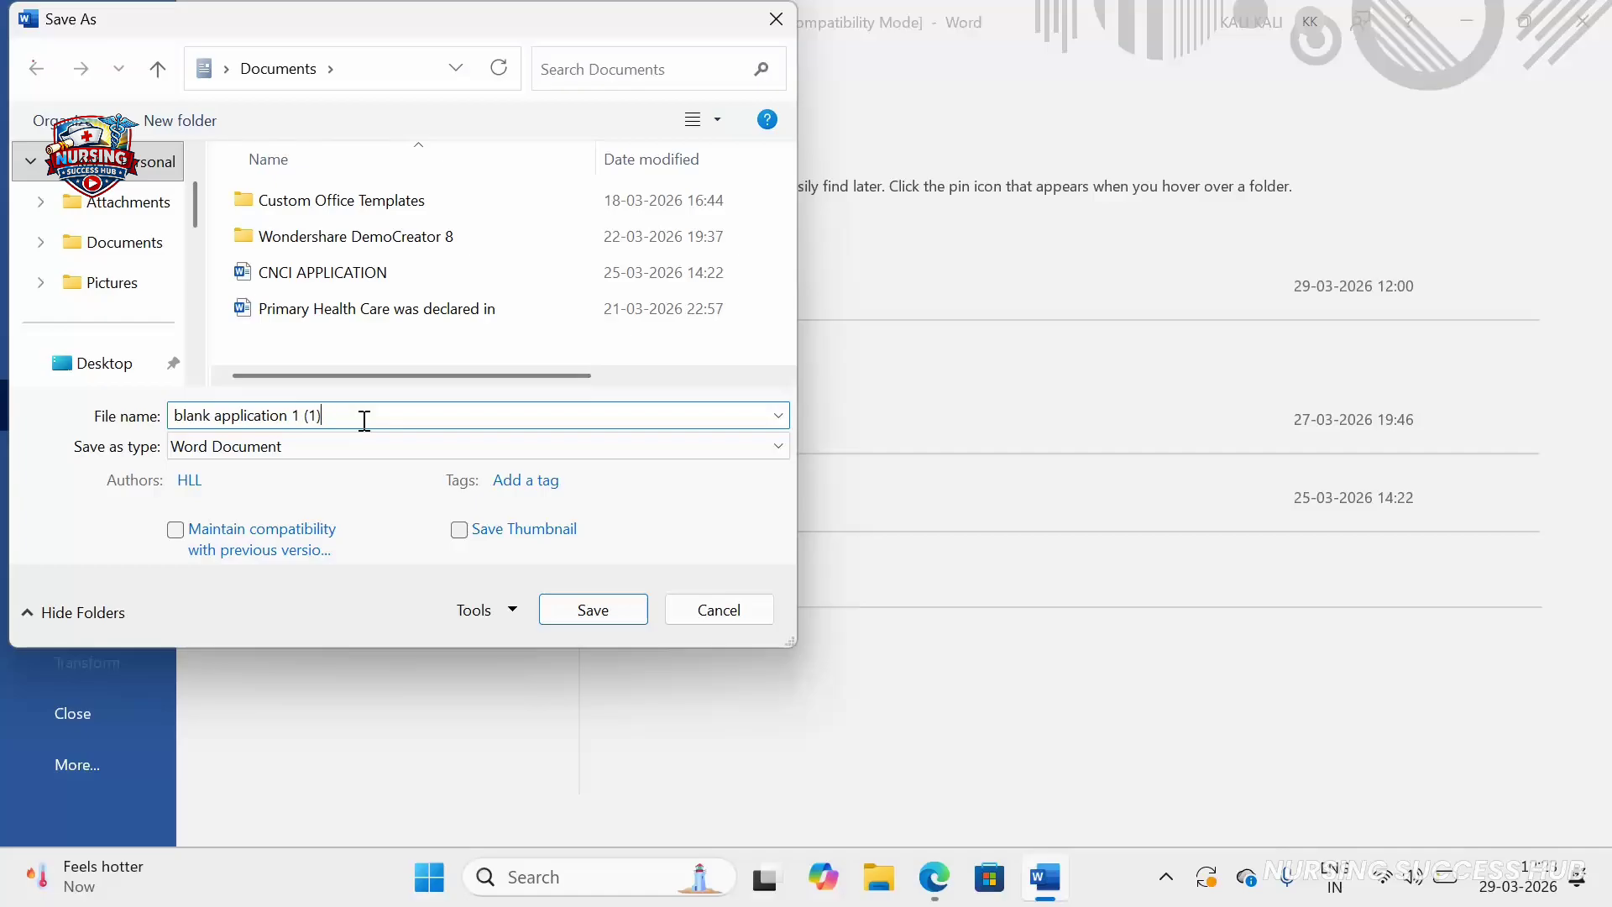
{"action": "key", "text": "ctrl+shift+Left"}
{"action": "key", "text": "ctrl+shift+Left"}
{"action": "key", "text": "ctrl+shift+Left"}
{"action": "key", "text": "ctrl+shift+Left"}
{"action": "type", "text": "HLL APPLICATION FORM"}
{"action": "key", "text": "Return"}
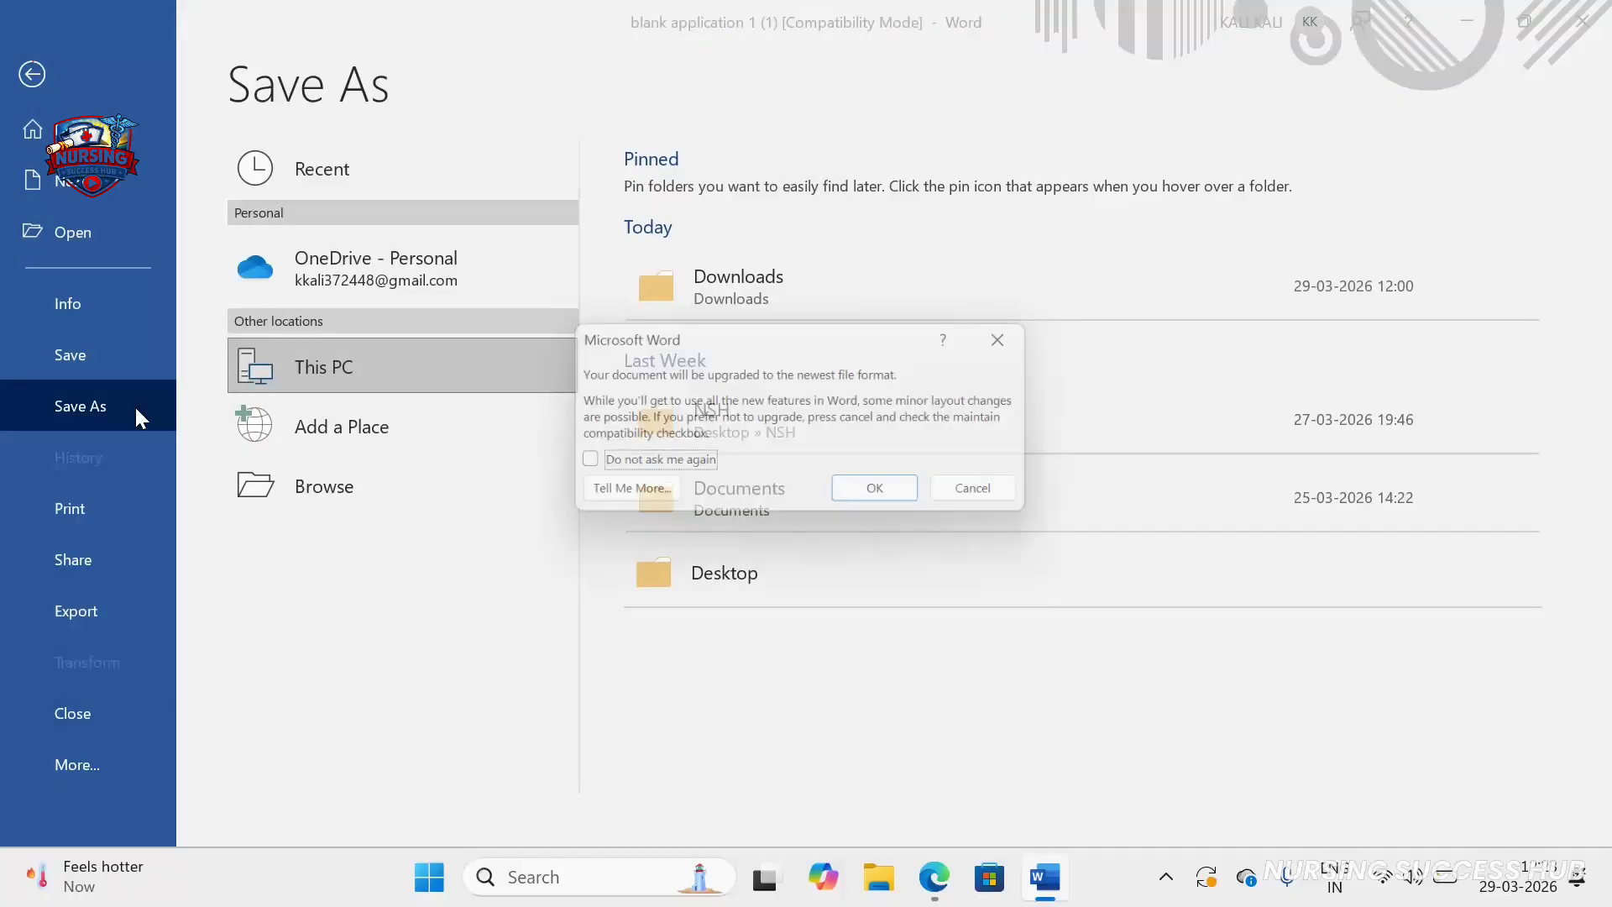
{"action": "left_click", "coordinate": [874, 490]}
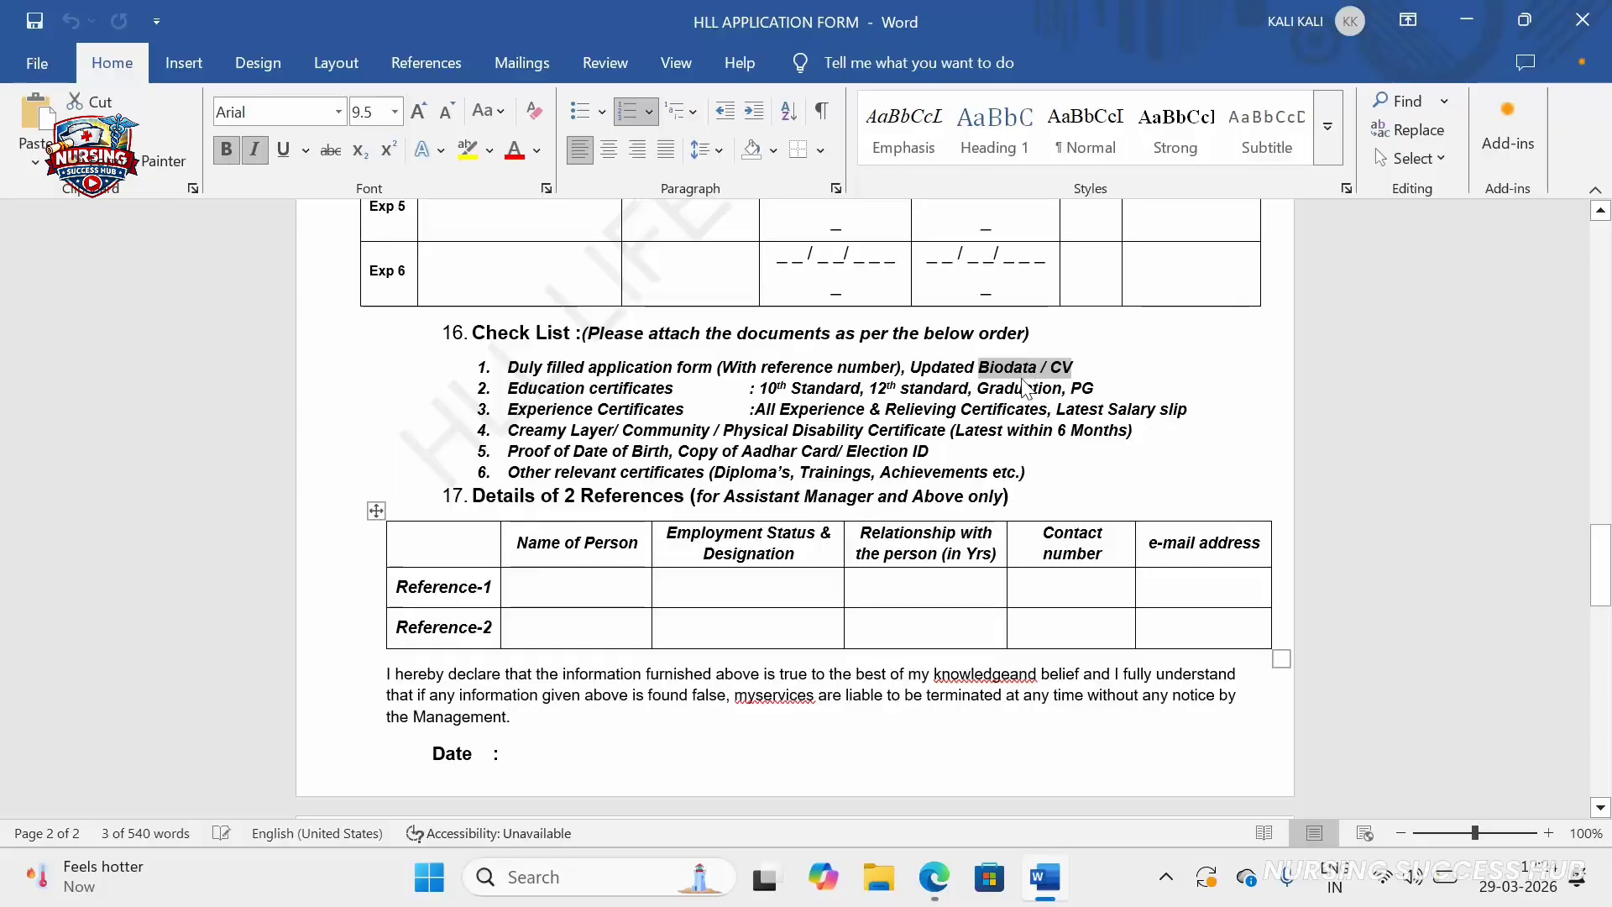
Switch to the HLL Lifecare Recruitment Application Form in Edge and outline the HLL Application Form and 10th Certificate uploads in red
{"action": "key", "text": "alt+Tab"}
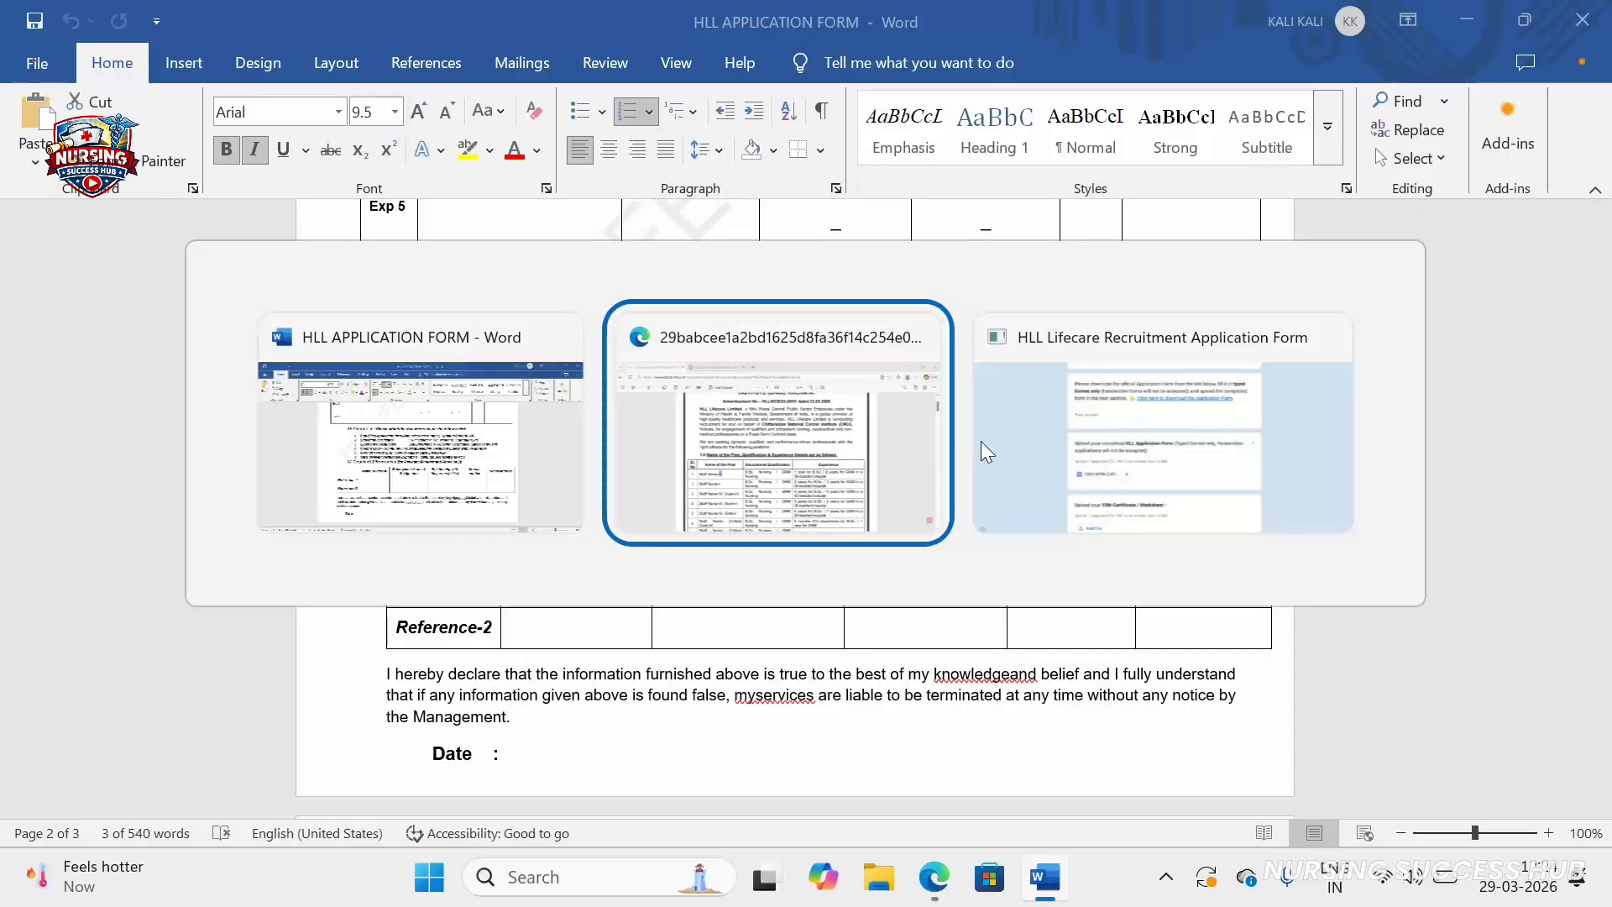
{"action": "left_click", "coordinate": [1061, 428]}
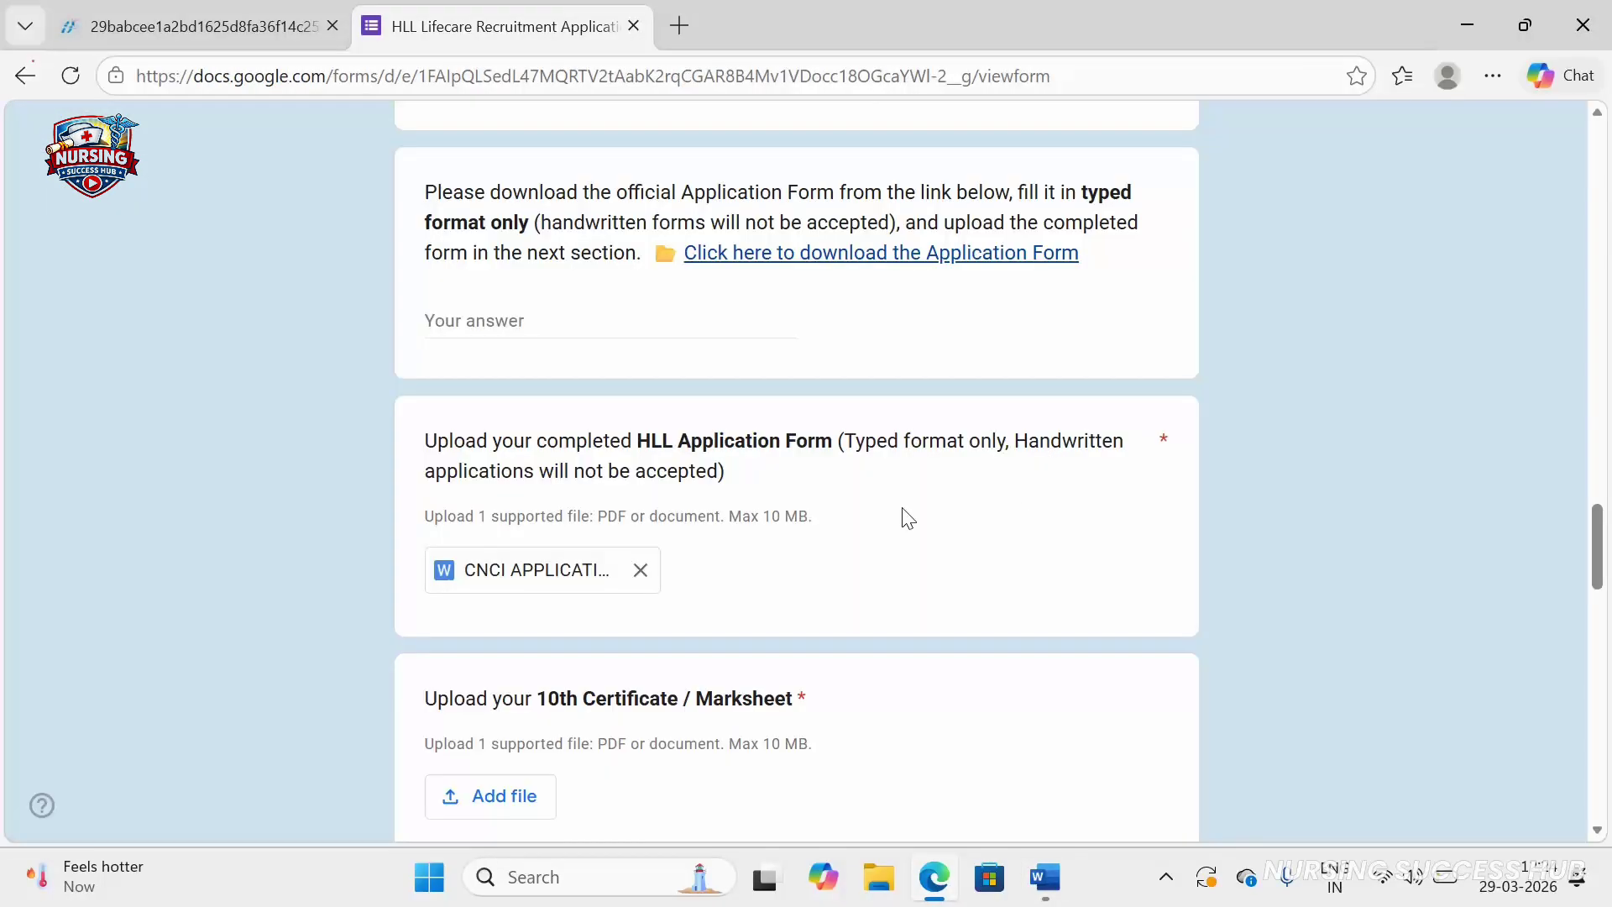
{"action": "scroll", "coordinate": [1038, 605], "scroll_direction": "down", "scroll_amount": 7}
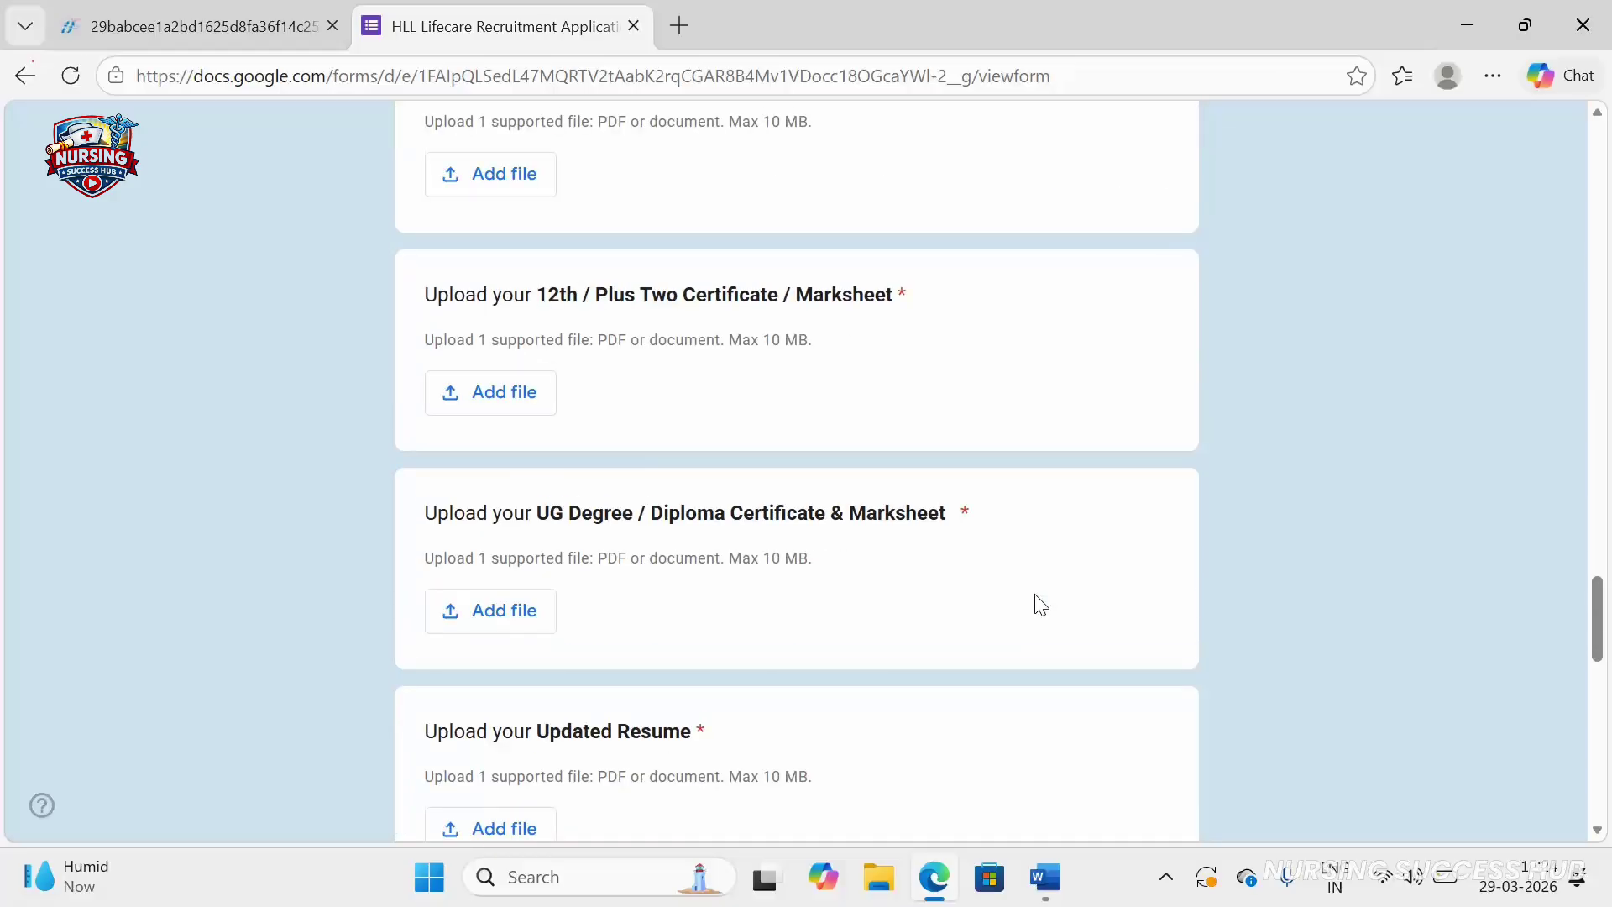
{"action": "scroll", "coordinate": [1040, 605], "scroll_direction": "up", "scroll_amount": 3}
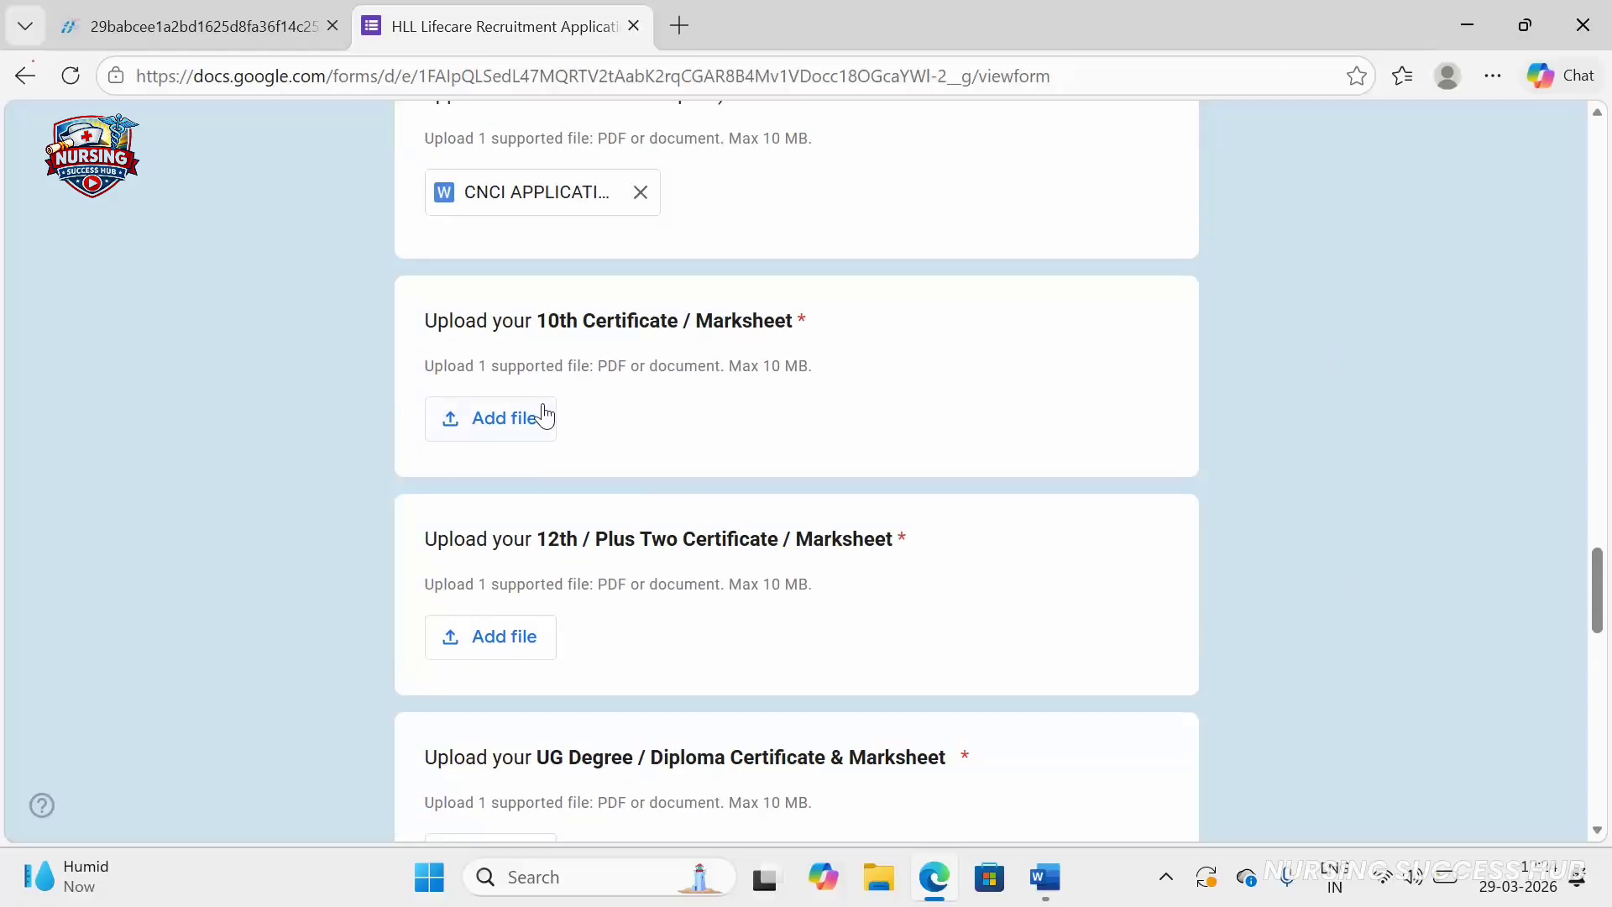
{"action": "scroll", "coordinate": [764, 421], "scroll_direction": "up", "scroll_amount": 2}
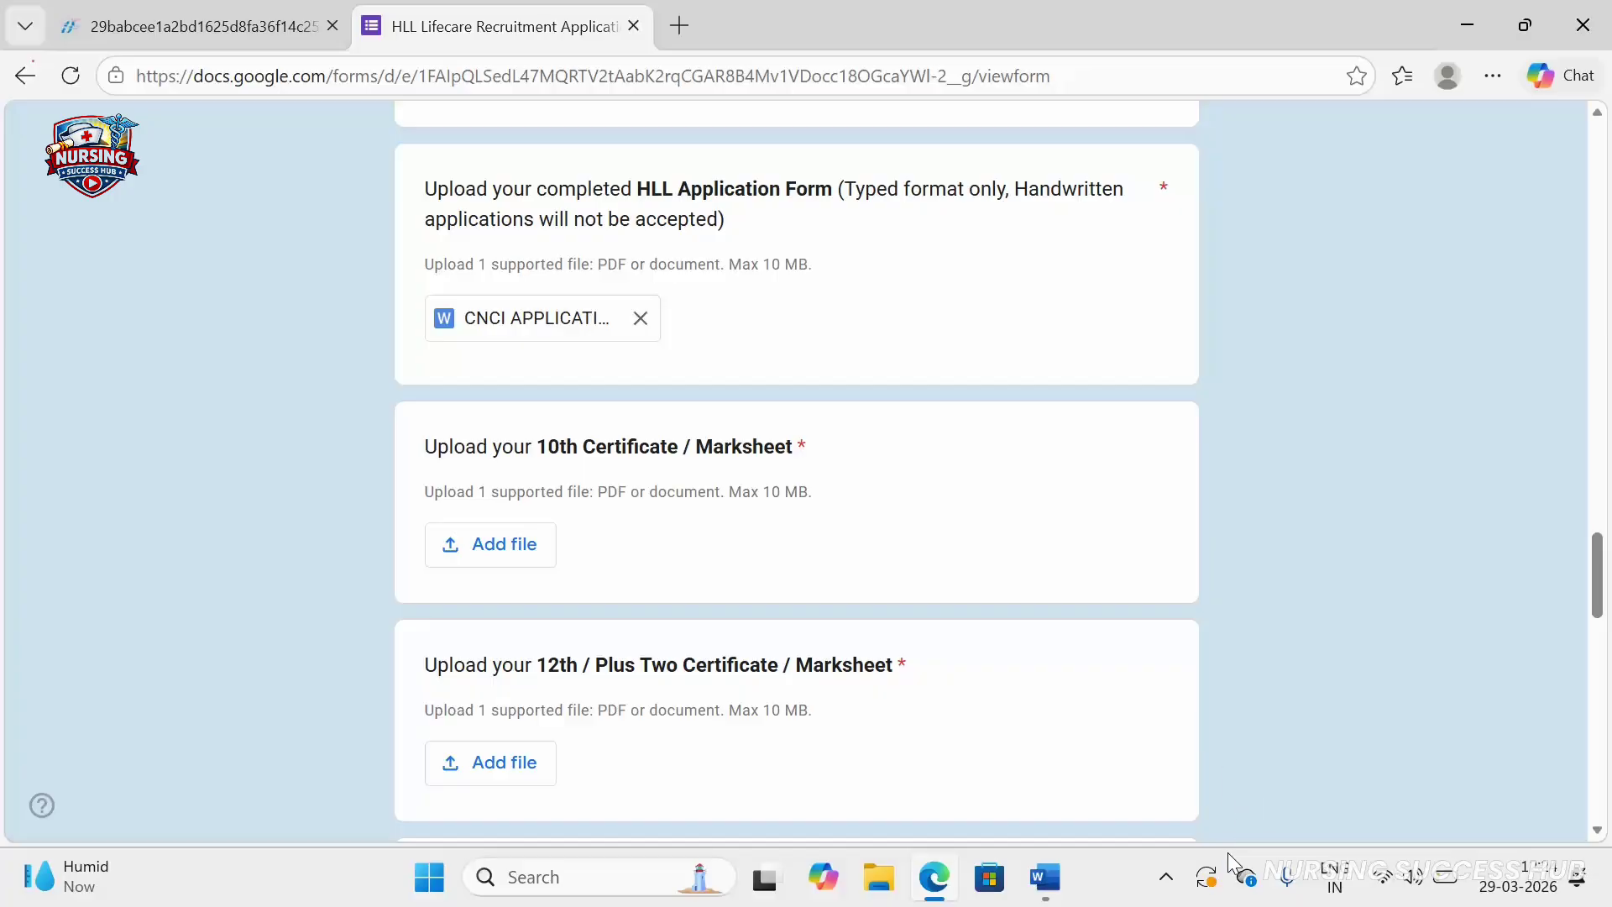
{"action": "left_click_drag", "start_coordinate": [401, 171], "coordinate": [684, 354]}
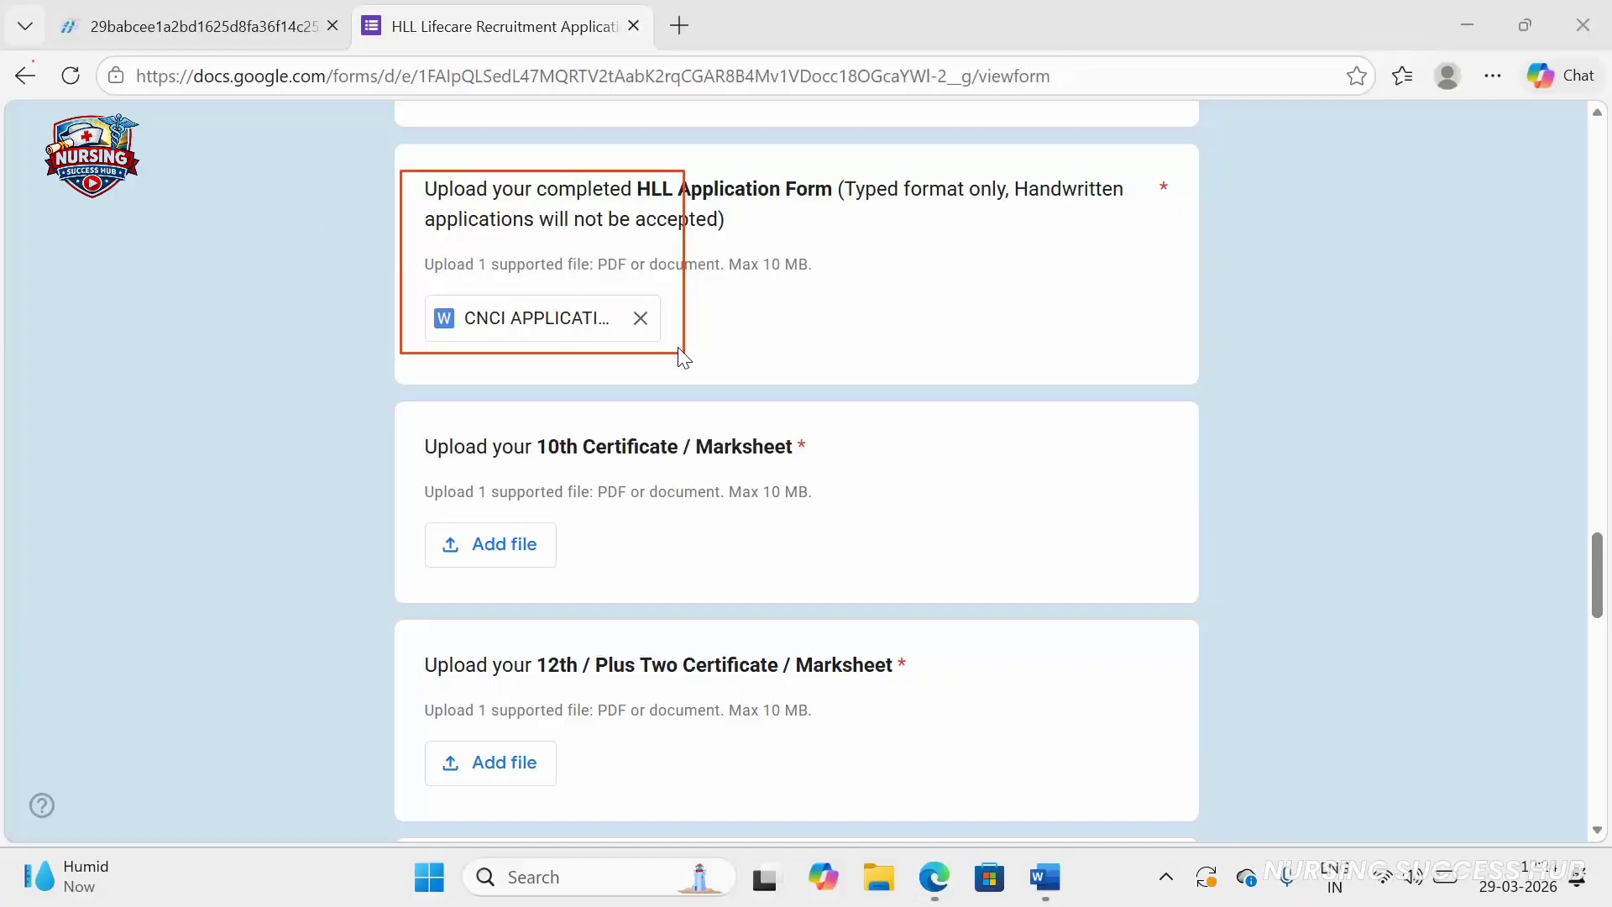
{"action": "mouse_move", "coordinate": [413, 418]}
{"action": "left_mouse_down"}
{"action": "mouse_move", "coordinate": [455, 516]}
{"action": "mouse_move", "coordinate": [855, 585]}
{"action": "left_mouse_up"}
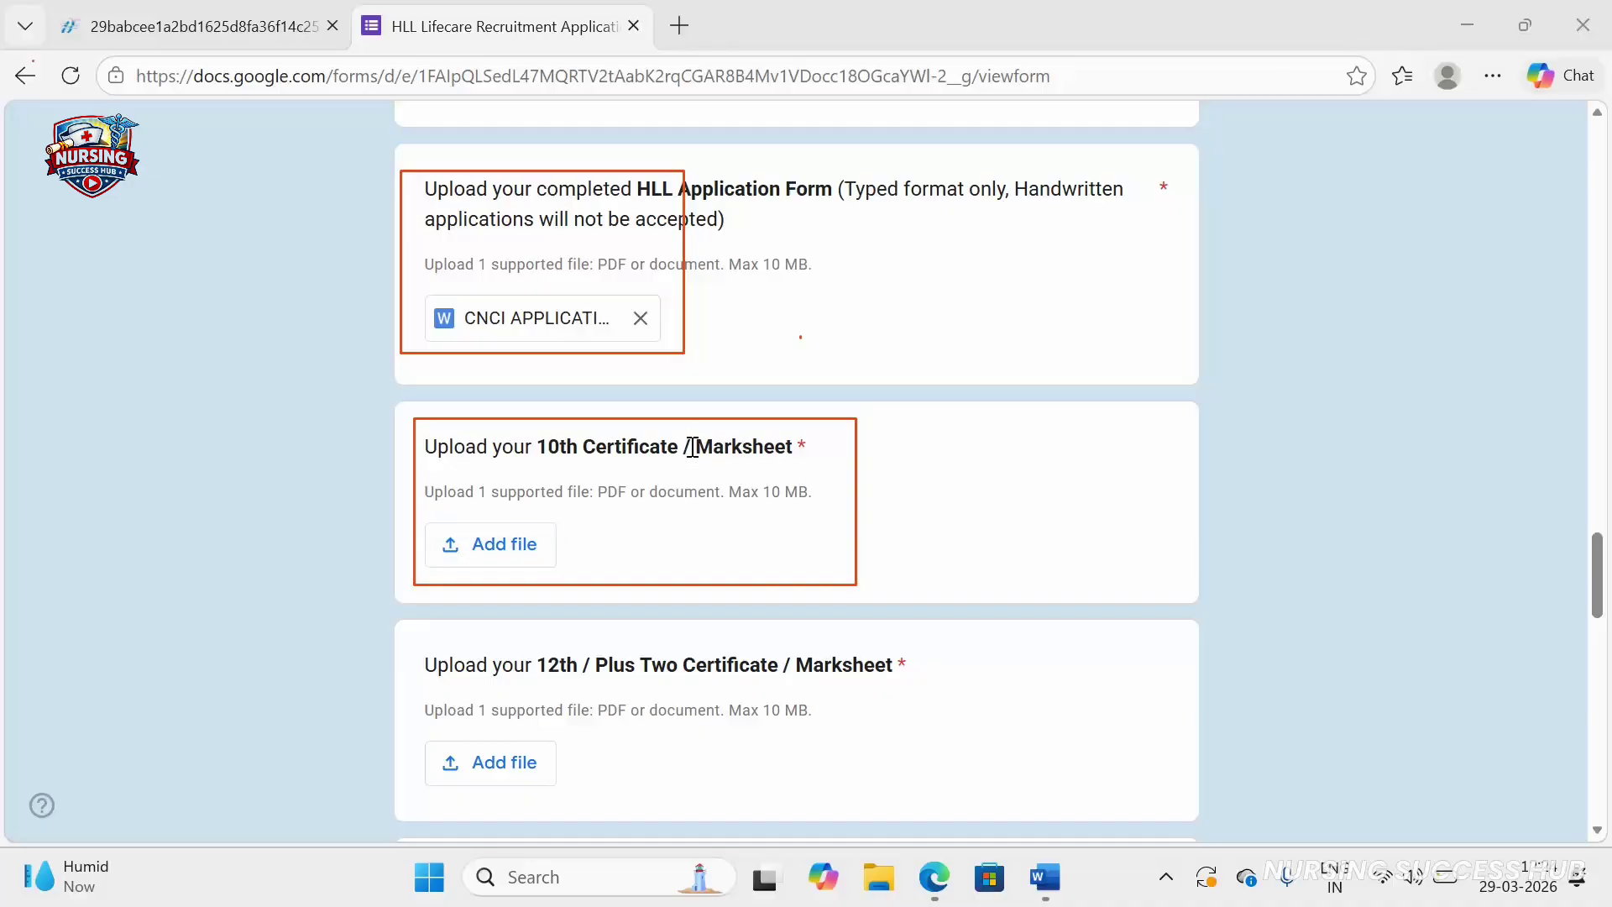
Select the word "Marksheet" in the 10th Certificate / Marksheet upload heading
{"action": "left_click_drag", "start_coordinate": [692, 445], "coordinate": [806, 456]}
{"action": "left_click", "coordinate": [581, 552]}
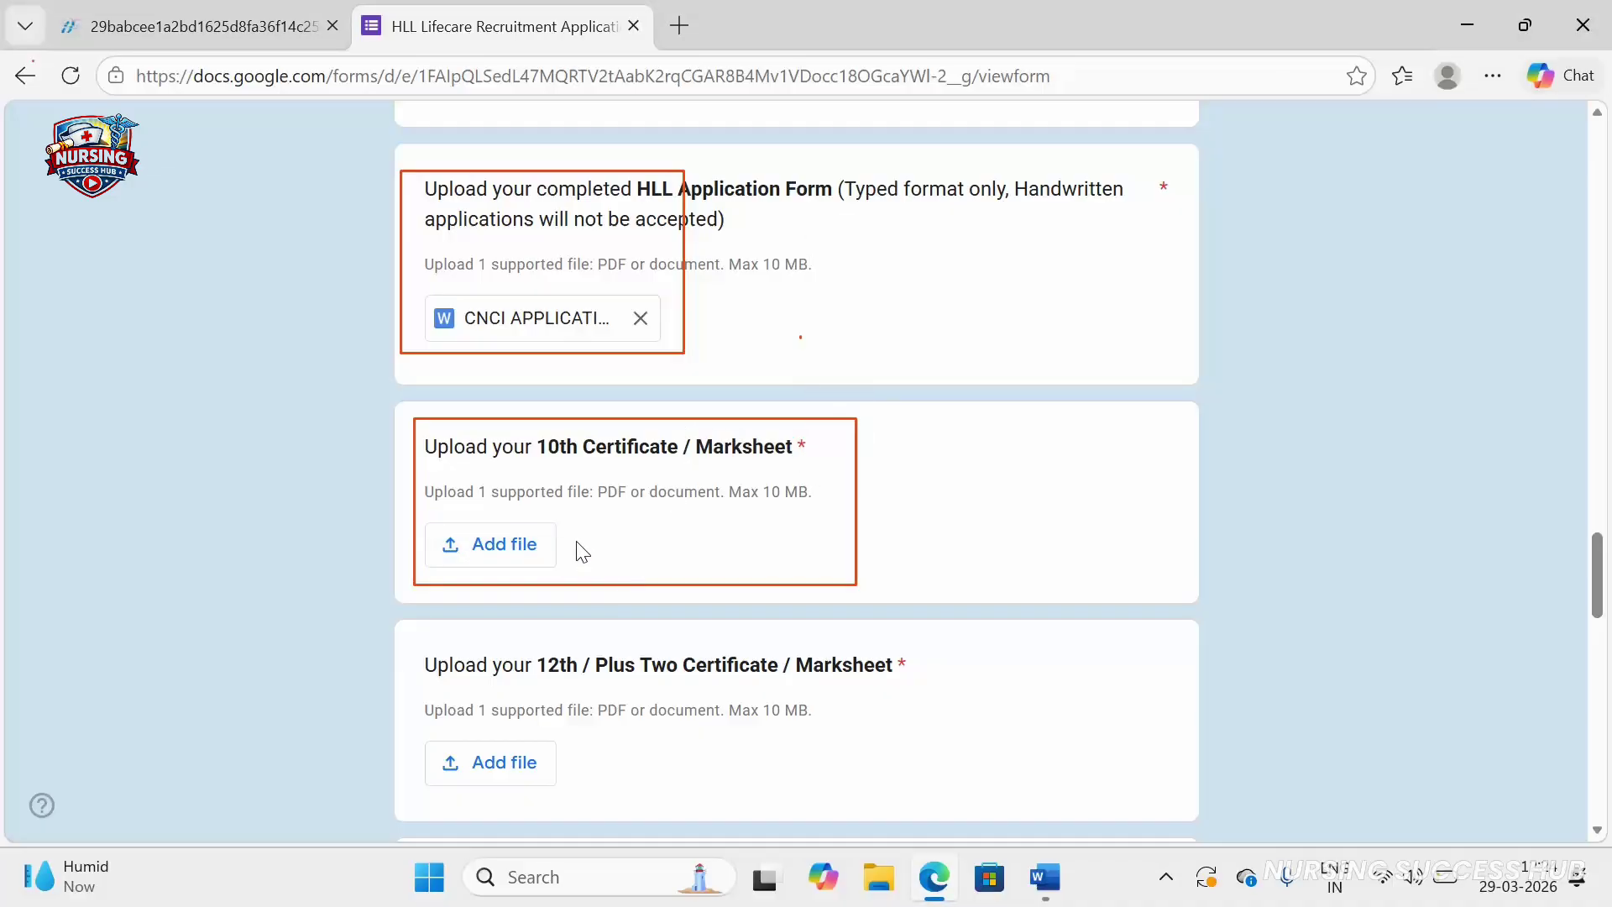
{"action": "left_click_drag", "start_coordinate": [694, 446], "coordinate": [816, 455]}
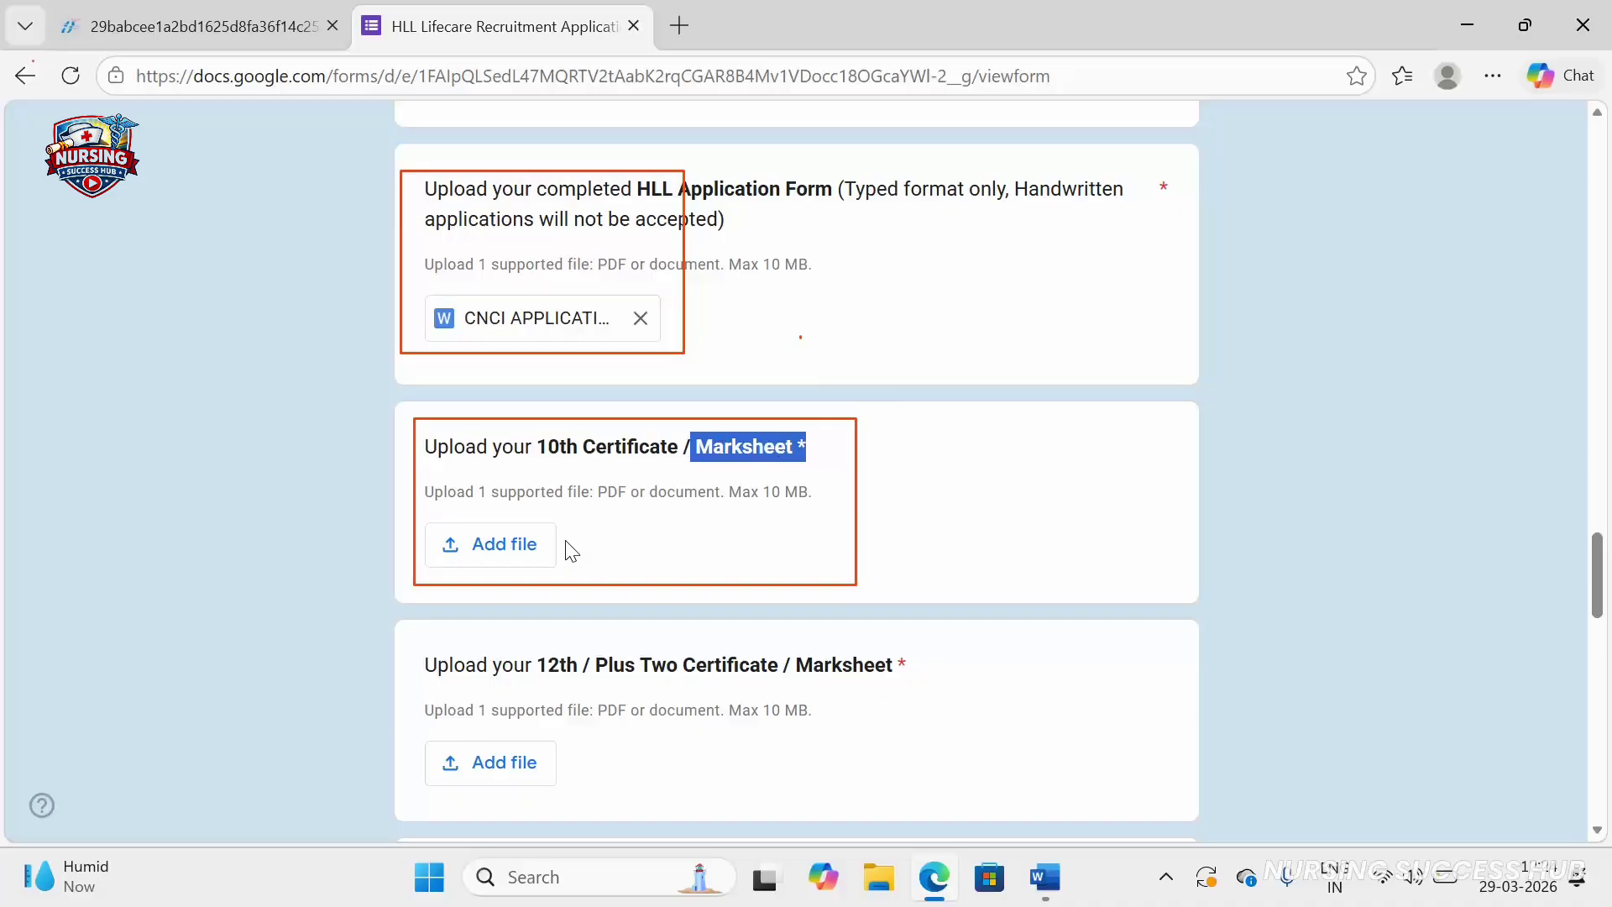
{"action": "left_click", "coordinate": [504, 550]}
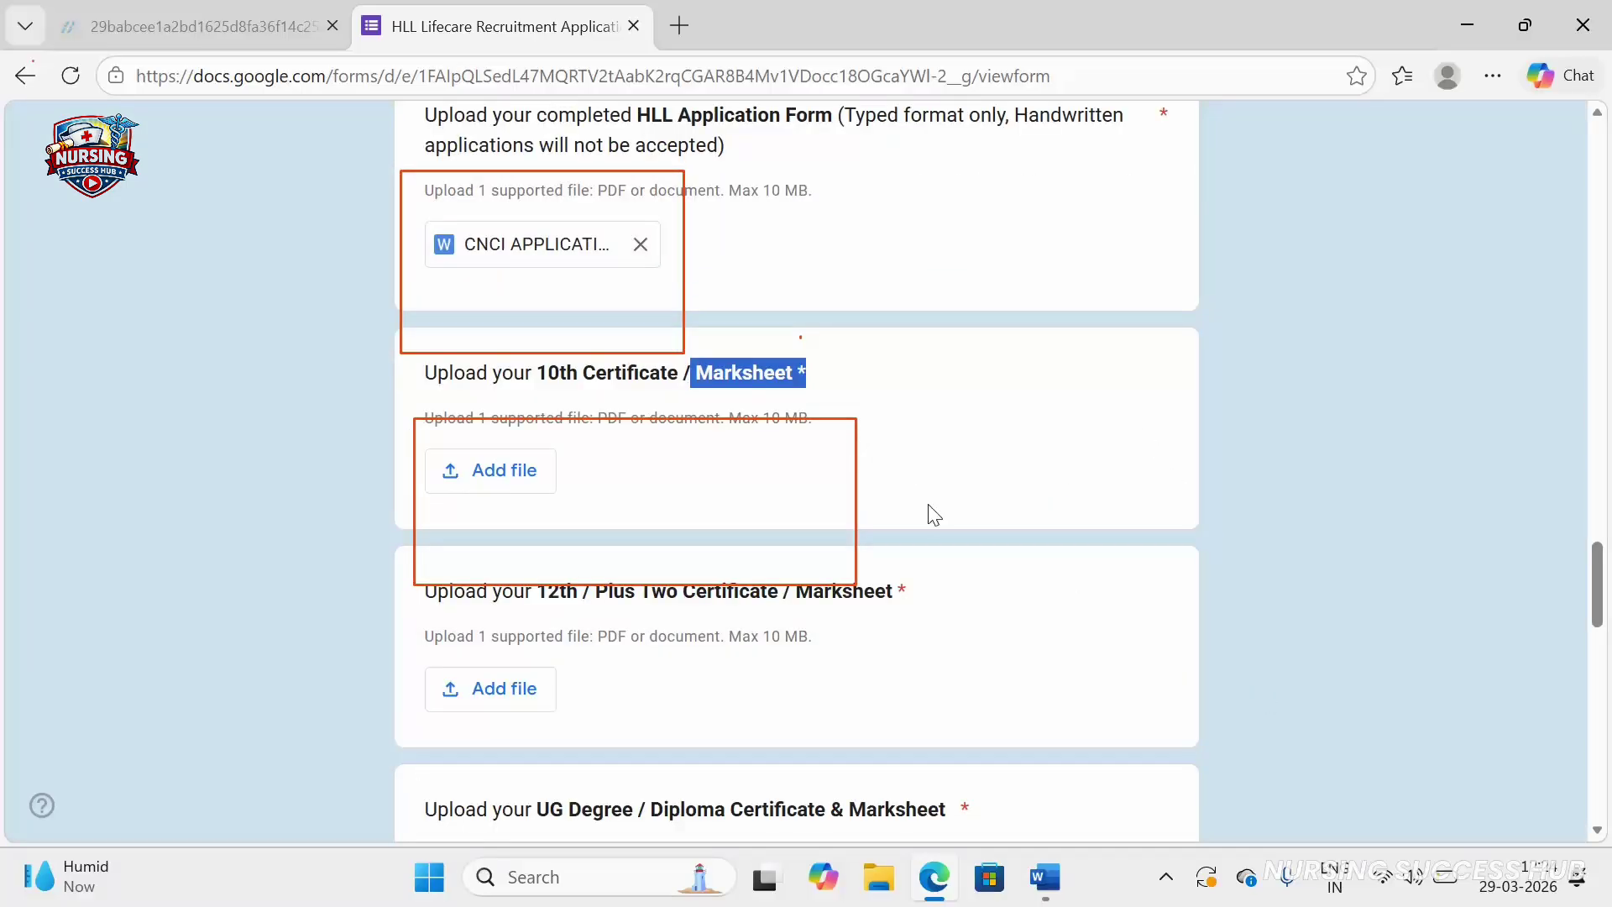
Clear all annotations and select the heading text of the 12th / Plus Two Certificate / Marksheet upload question
{"action": "scroll", "coordinate": [927, 512], "scroll_direction": "down", "scroll_amount": 3}
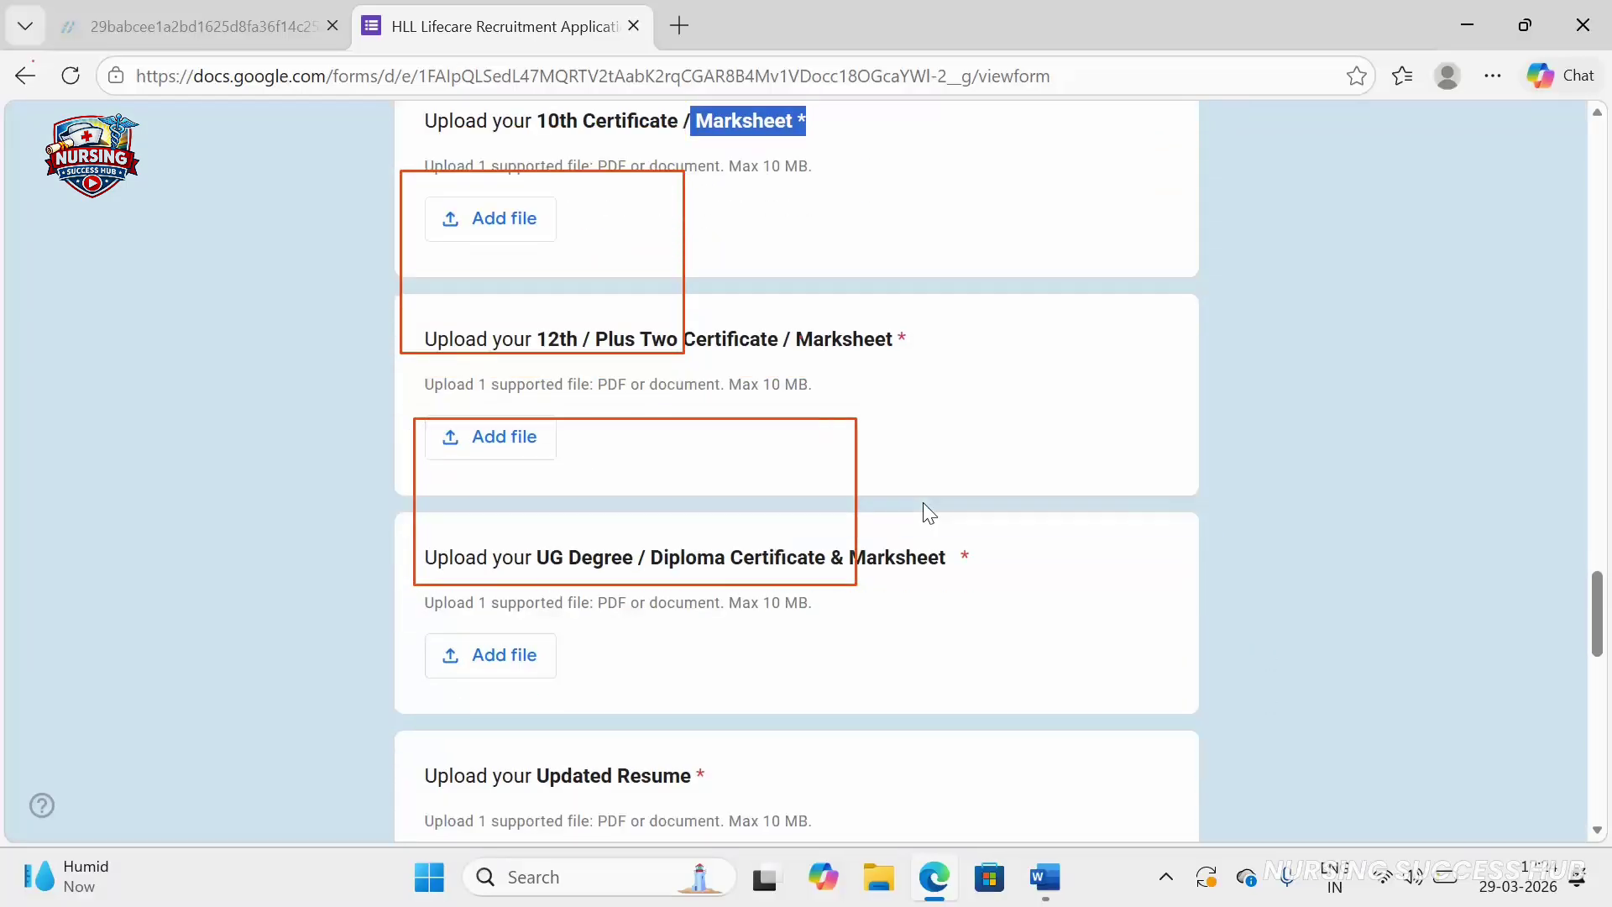
{"action": "left_click", "coordinate": [1395, 859]}
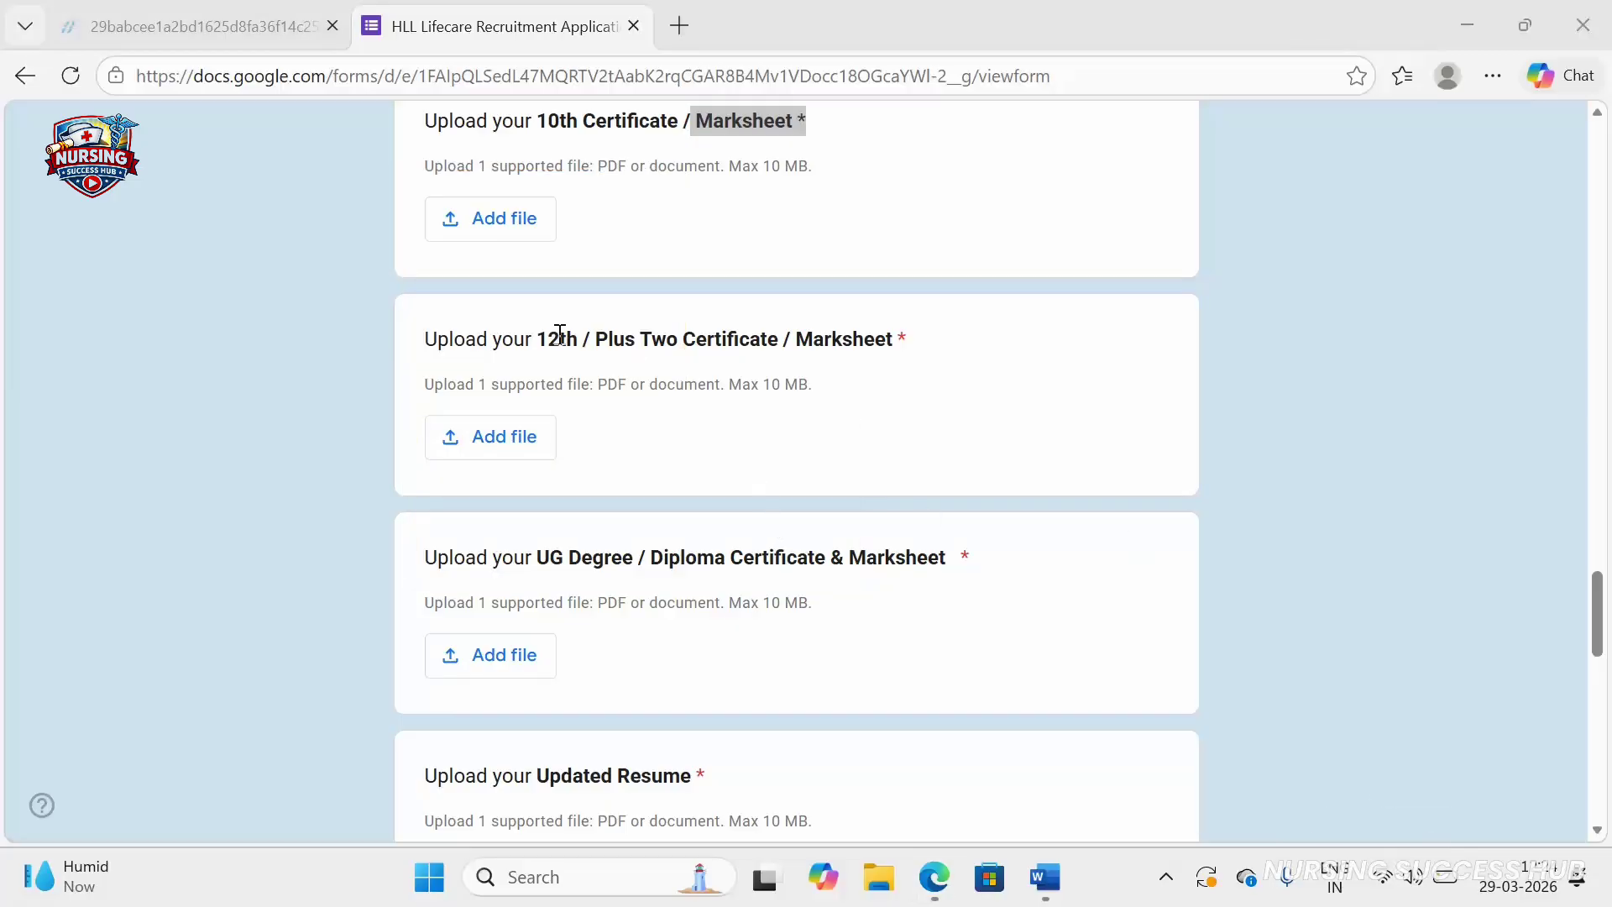
{"action": "left_click_drag", "start_coordinate": [427, 338], "coordinate": [889, 338]}
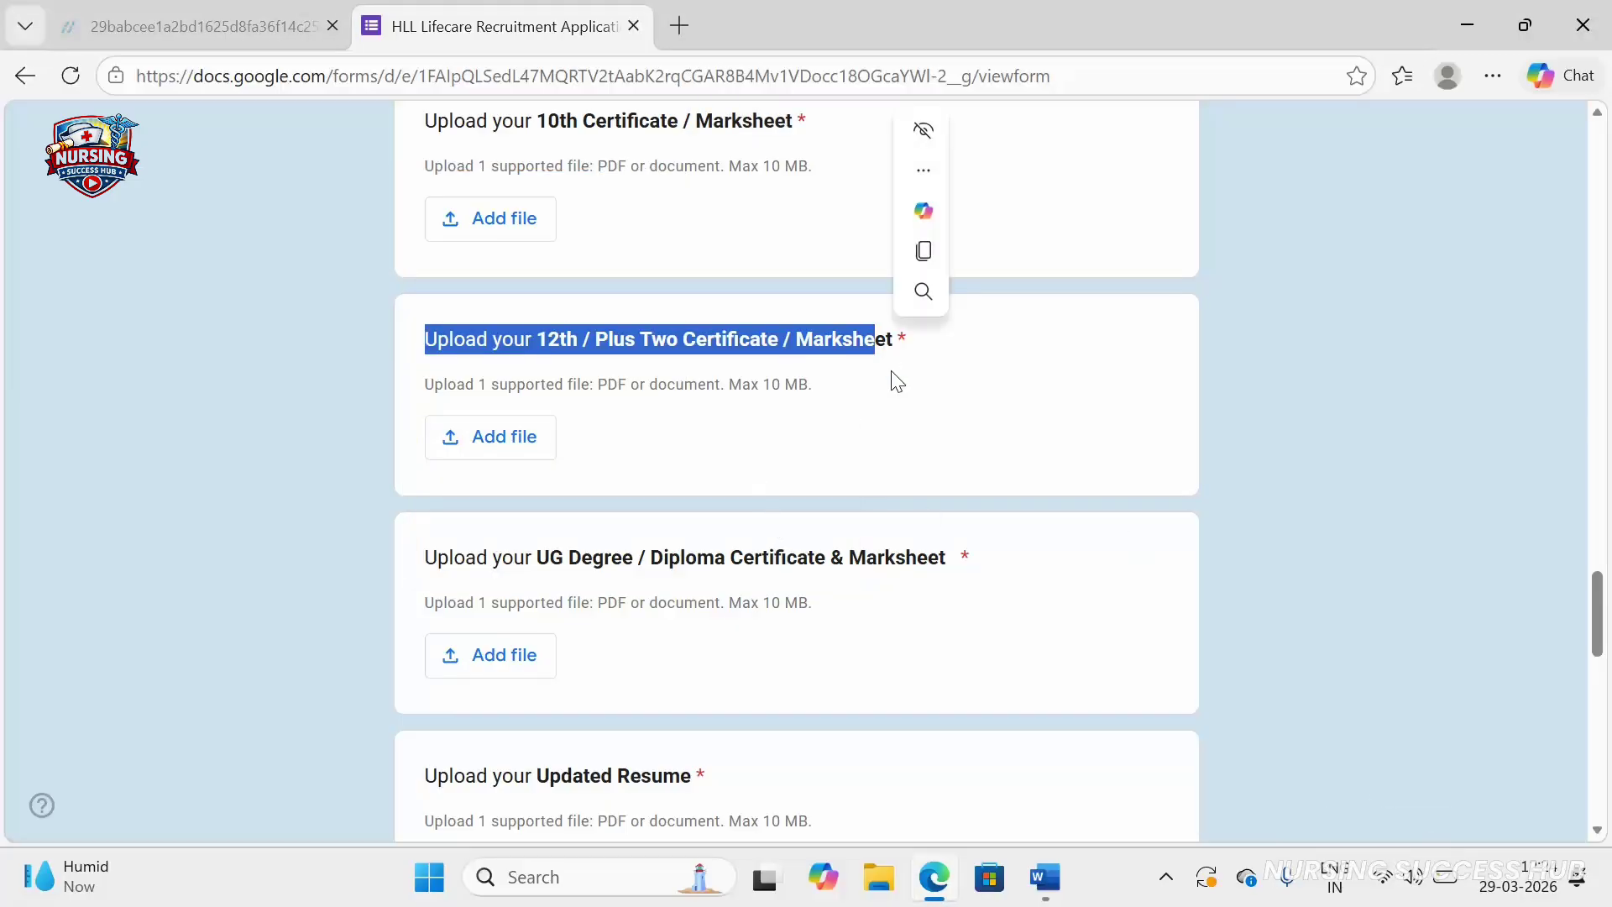
Highlight "Marksheet" in the 12th / Plus Two upload heading, and the whole UG Degree / Diploma Certificate & Marksheet upload heading, clearing the selection when finished
{"action": "left_click", "coordinate": [934, 388]}
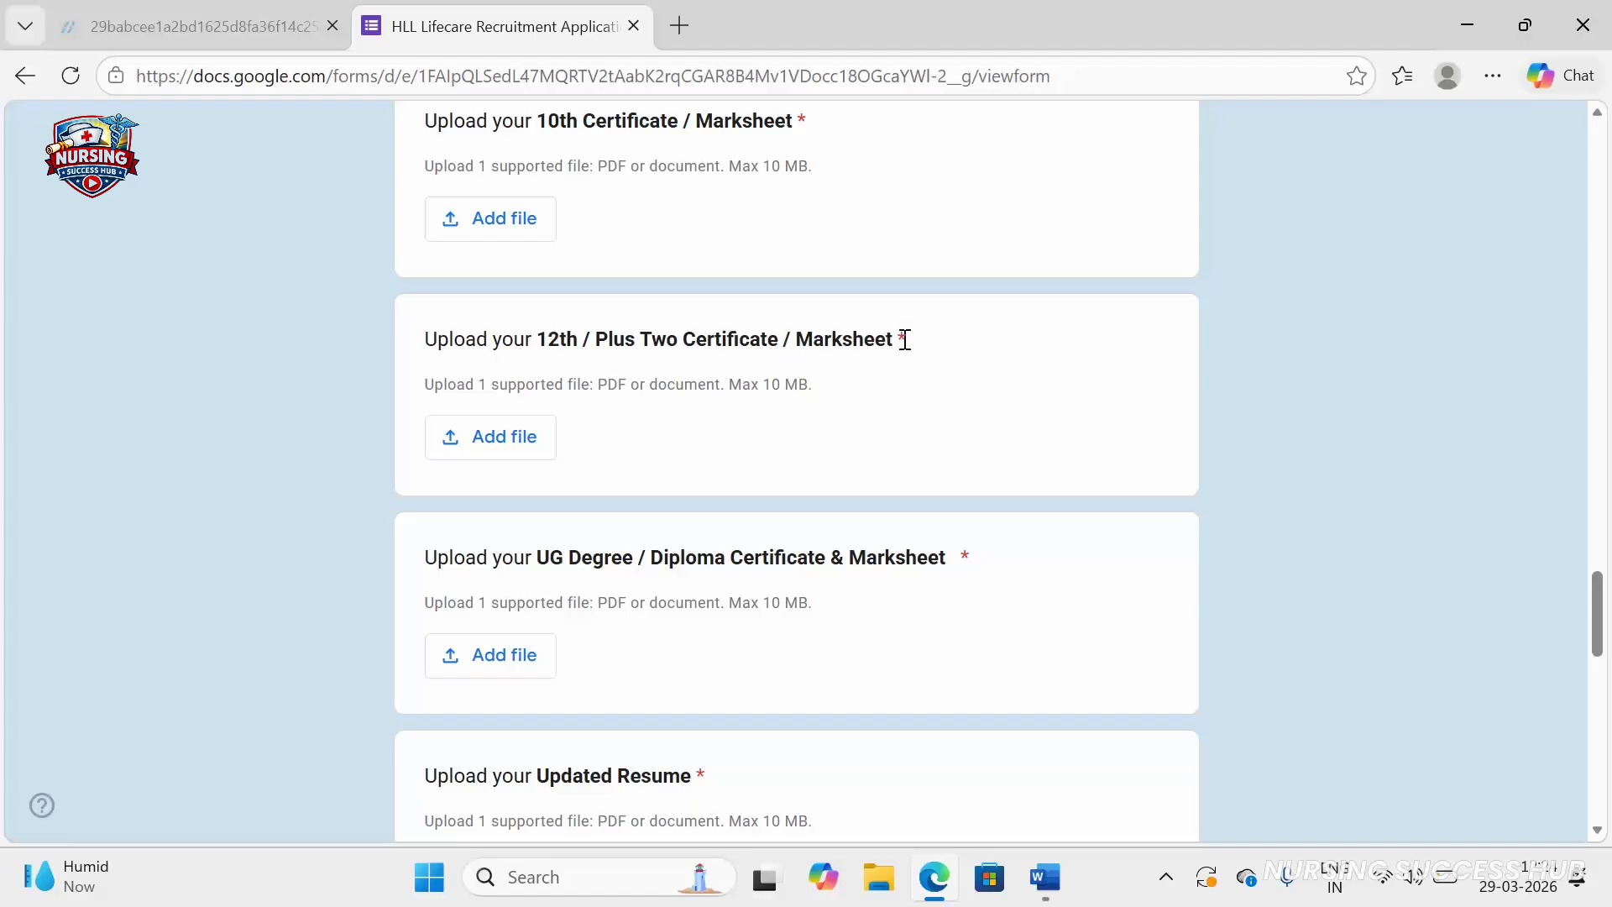
{"action": "left_click_drag", "start_coordinate": [792, 336], "coordinate": [935, 360]}
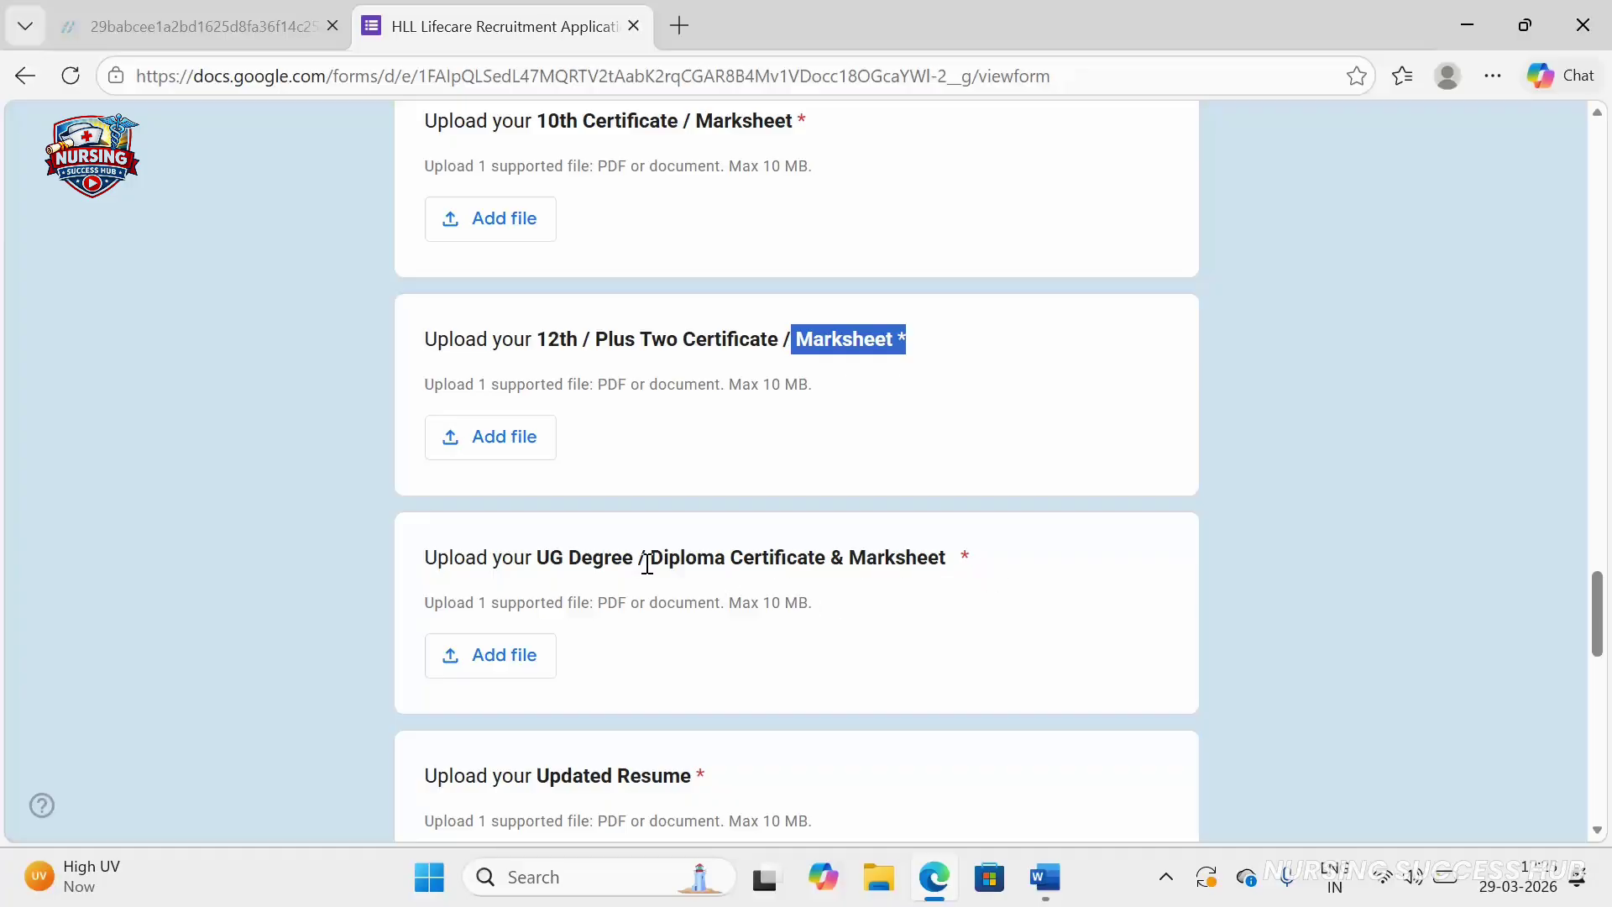
{"action": "left_click_drag", "start_coordinate": [638, 557], "coordinate": [423, 561]}
{"action": "left_click_drag", "start_coordinate": [640, 557], "coordinate": [970, 560]}
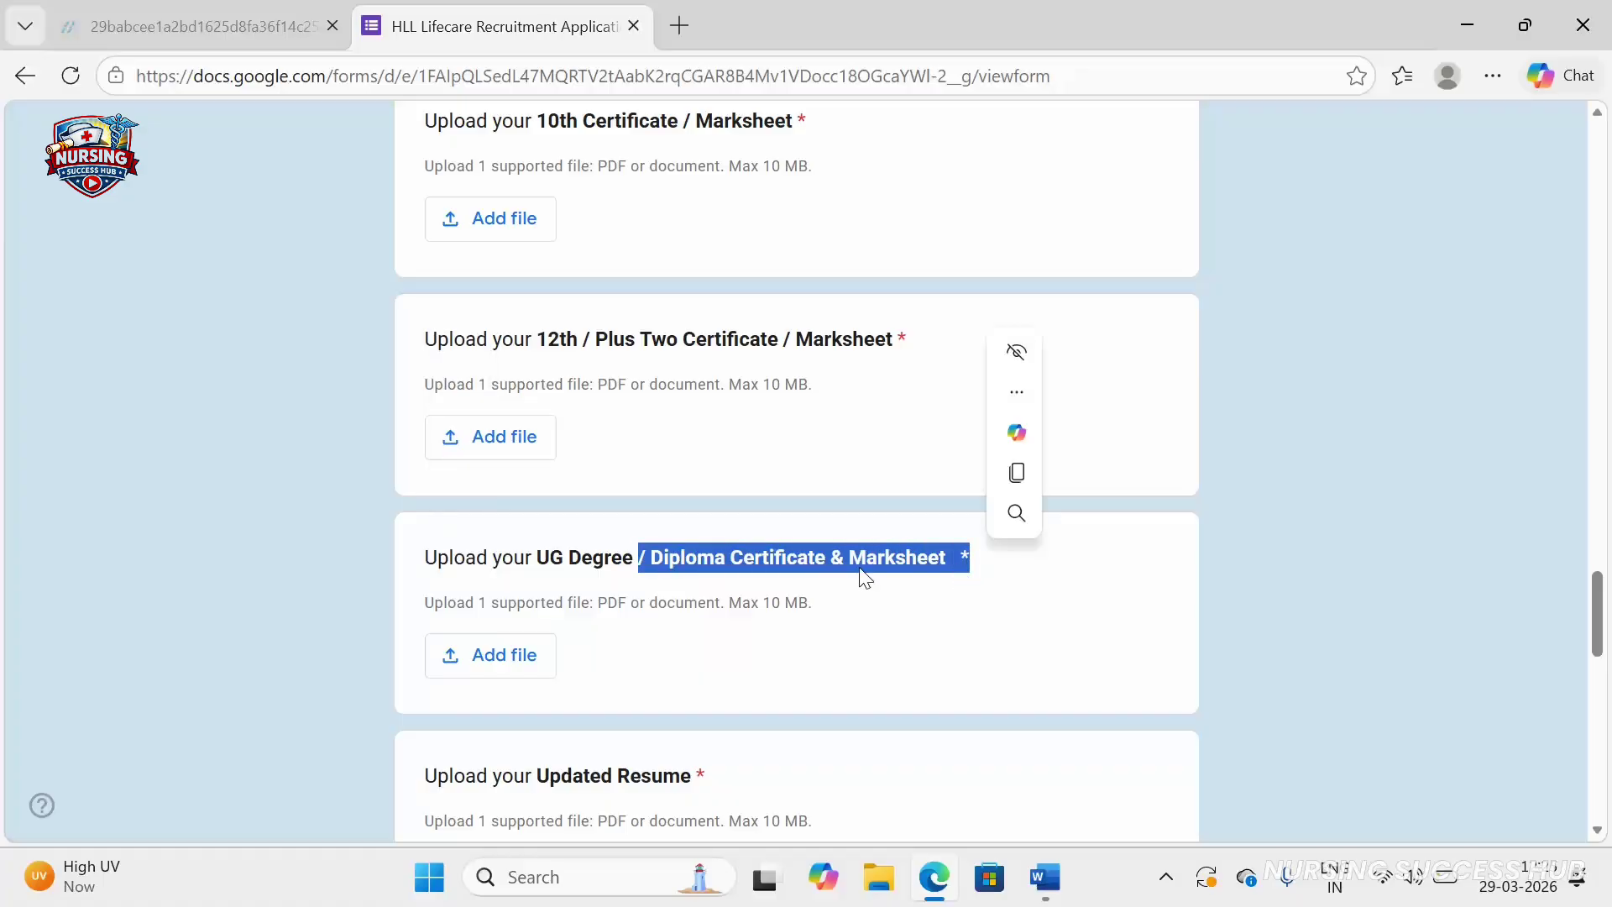
{"action": "left_click", "coordinate": [873, 616]}
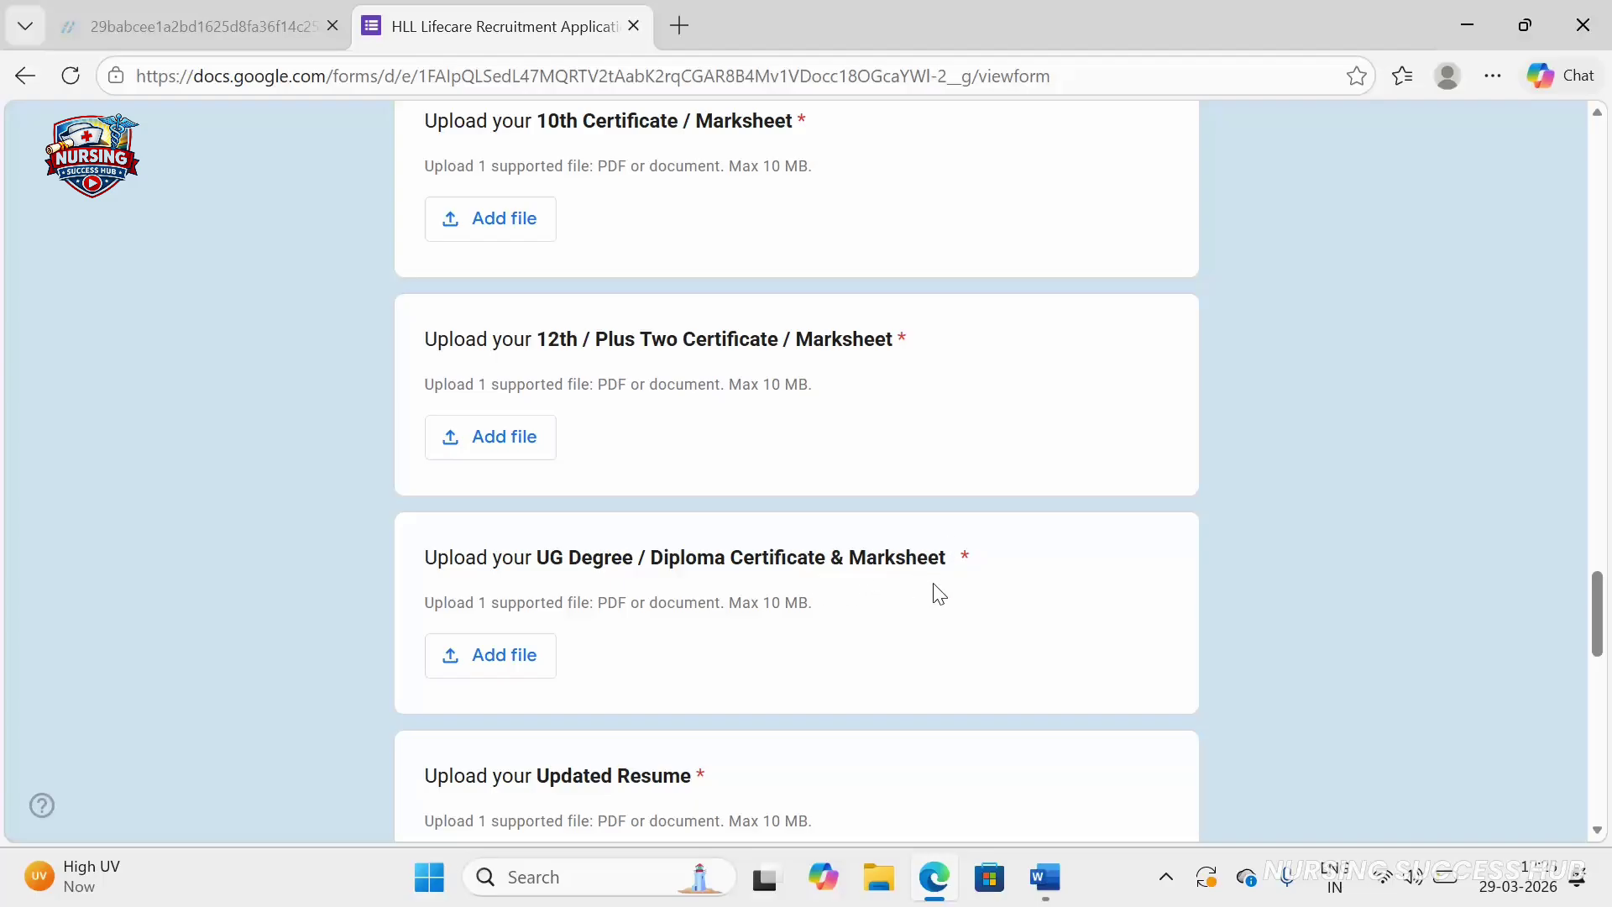
{"action": "left_click_drag", "start_coordinate": [996, 572], "coordinate": [424, 574]}
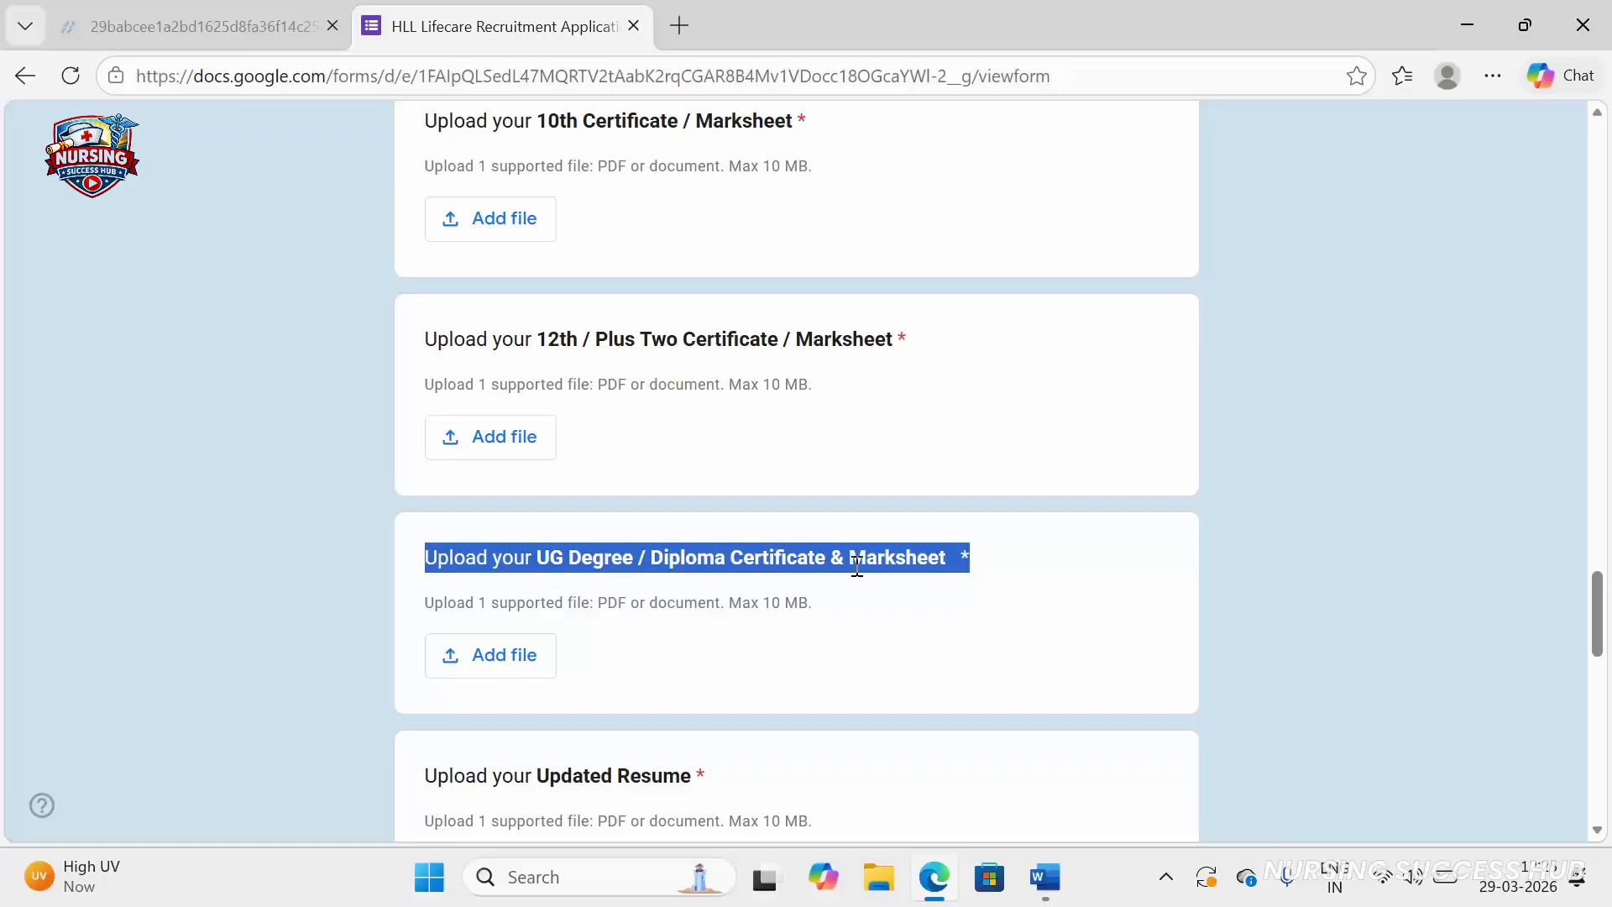
{"action": "left_click", "coordinate": [831, 559]}
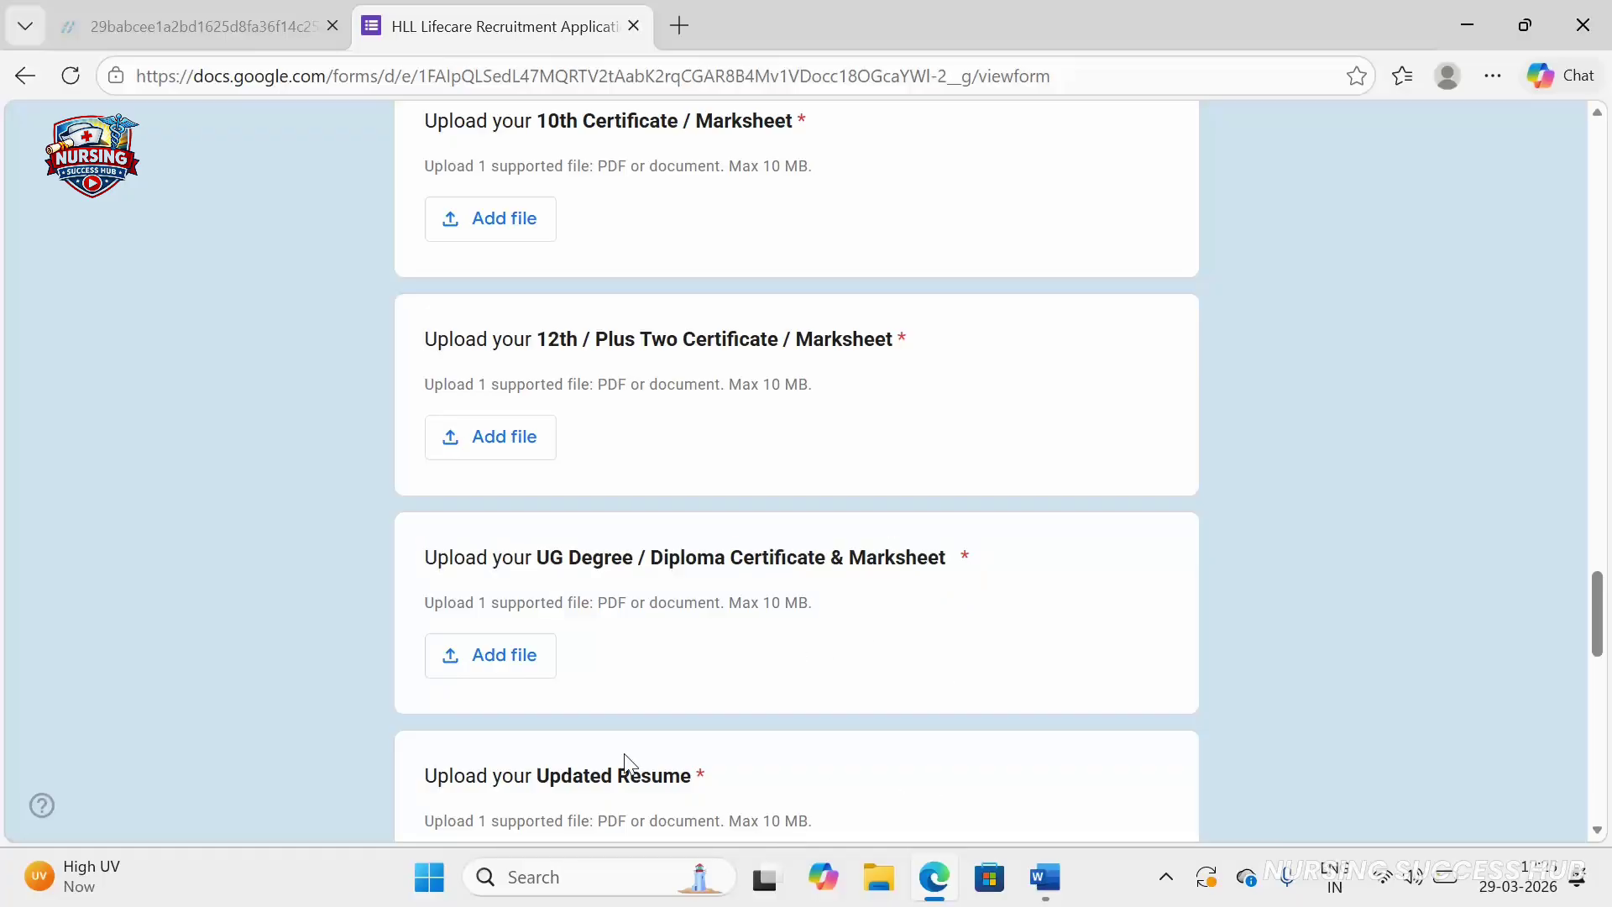
Review the Updated Resume, Aadhar and PG Degree uploads, and briefly highlight the Other Relevant Educational Certificates question with its file limit
{"action": "scroll", "coordinate": [1419, 768], "scroll_direction": "down", "scroll_amount": 5}
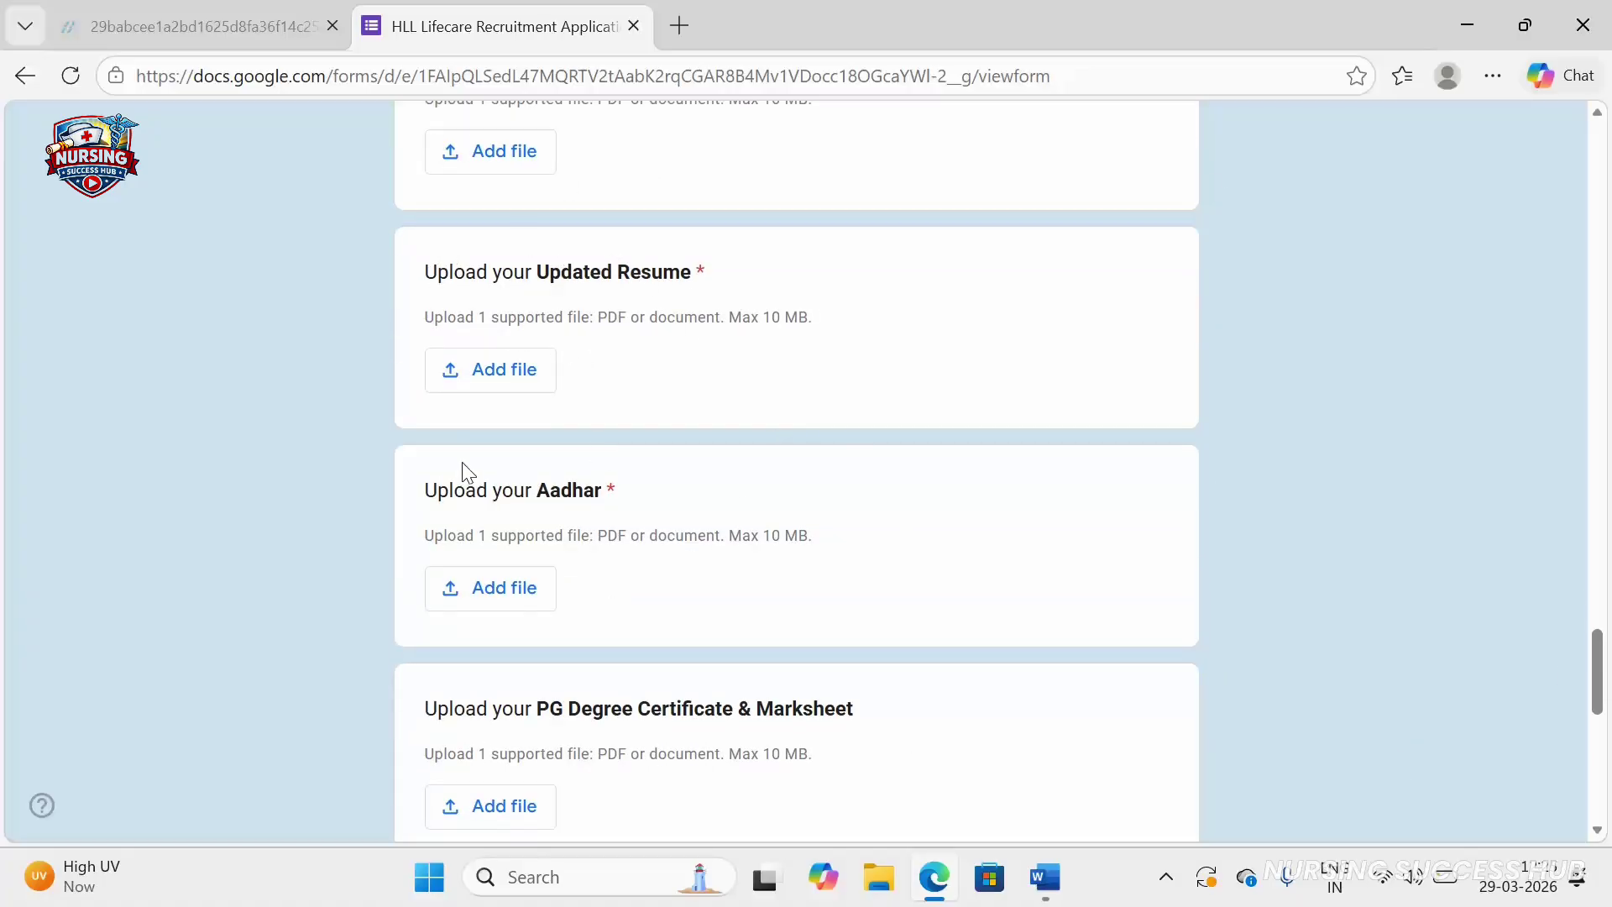
{"action": "scroll", "coordinate": [839, 605], "scroll_direction": "down", "scroll_amount": 4}
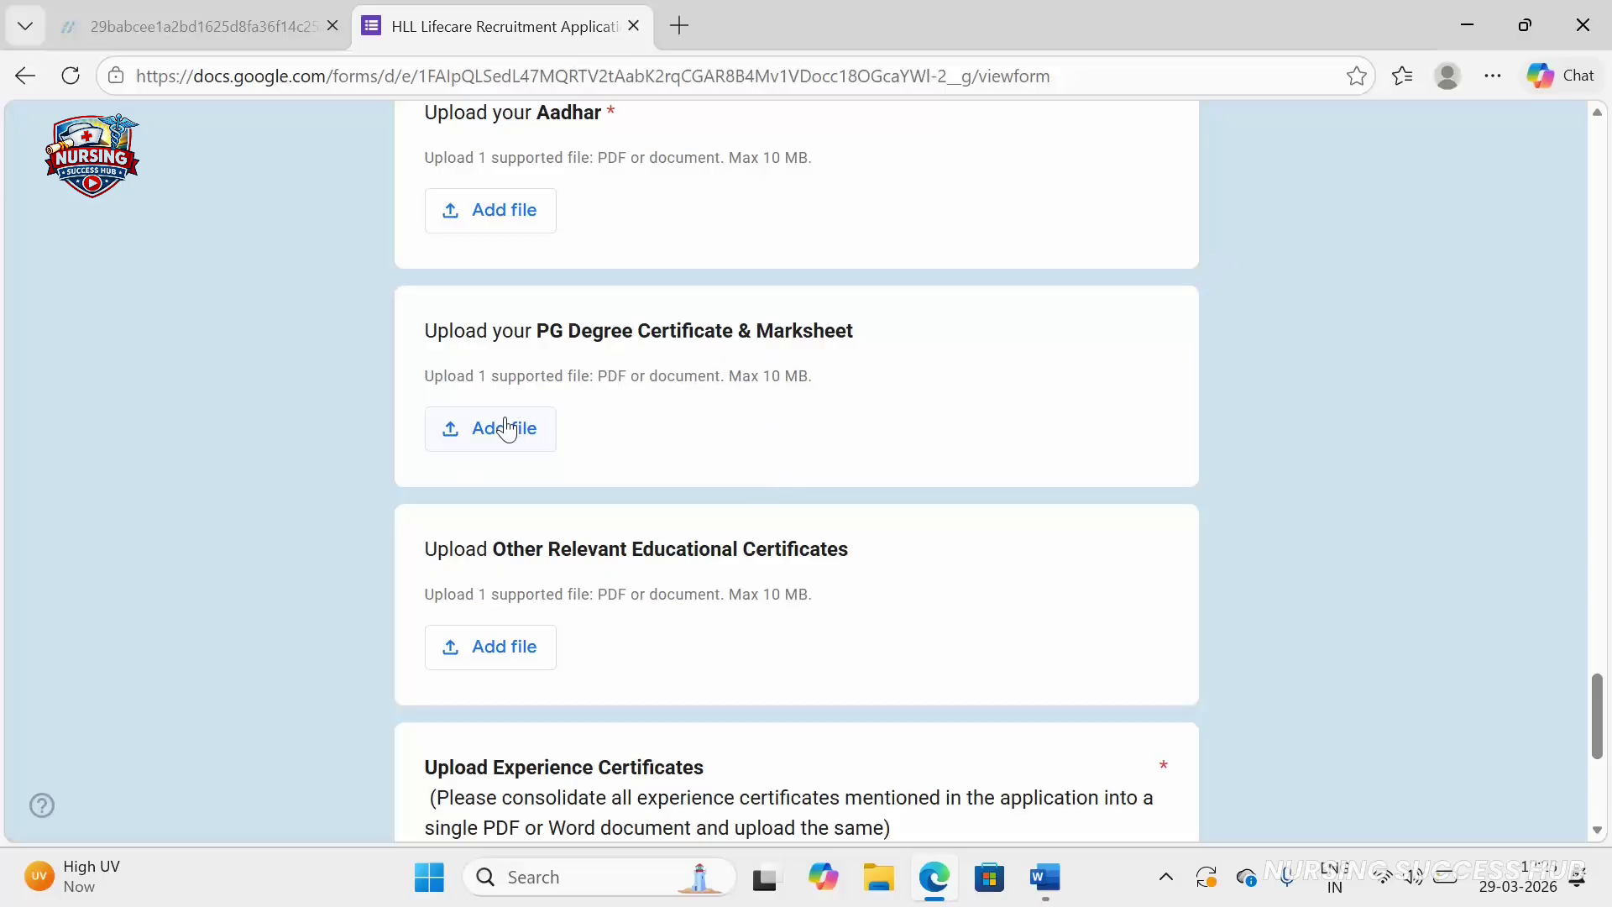
{"action": "scroll", "coordinate": [853, 497], "scroll_direction": "down", "scroll_amount": 1}
{"action": "scroll", "coordinate": [847, 489], "scroll_direction": "down", "scroll_amount": 3}
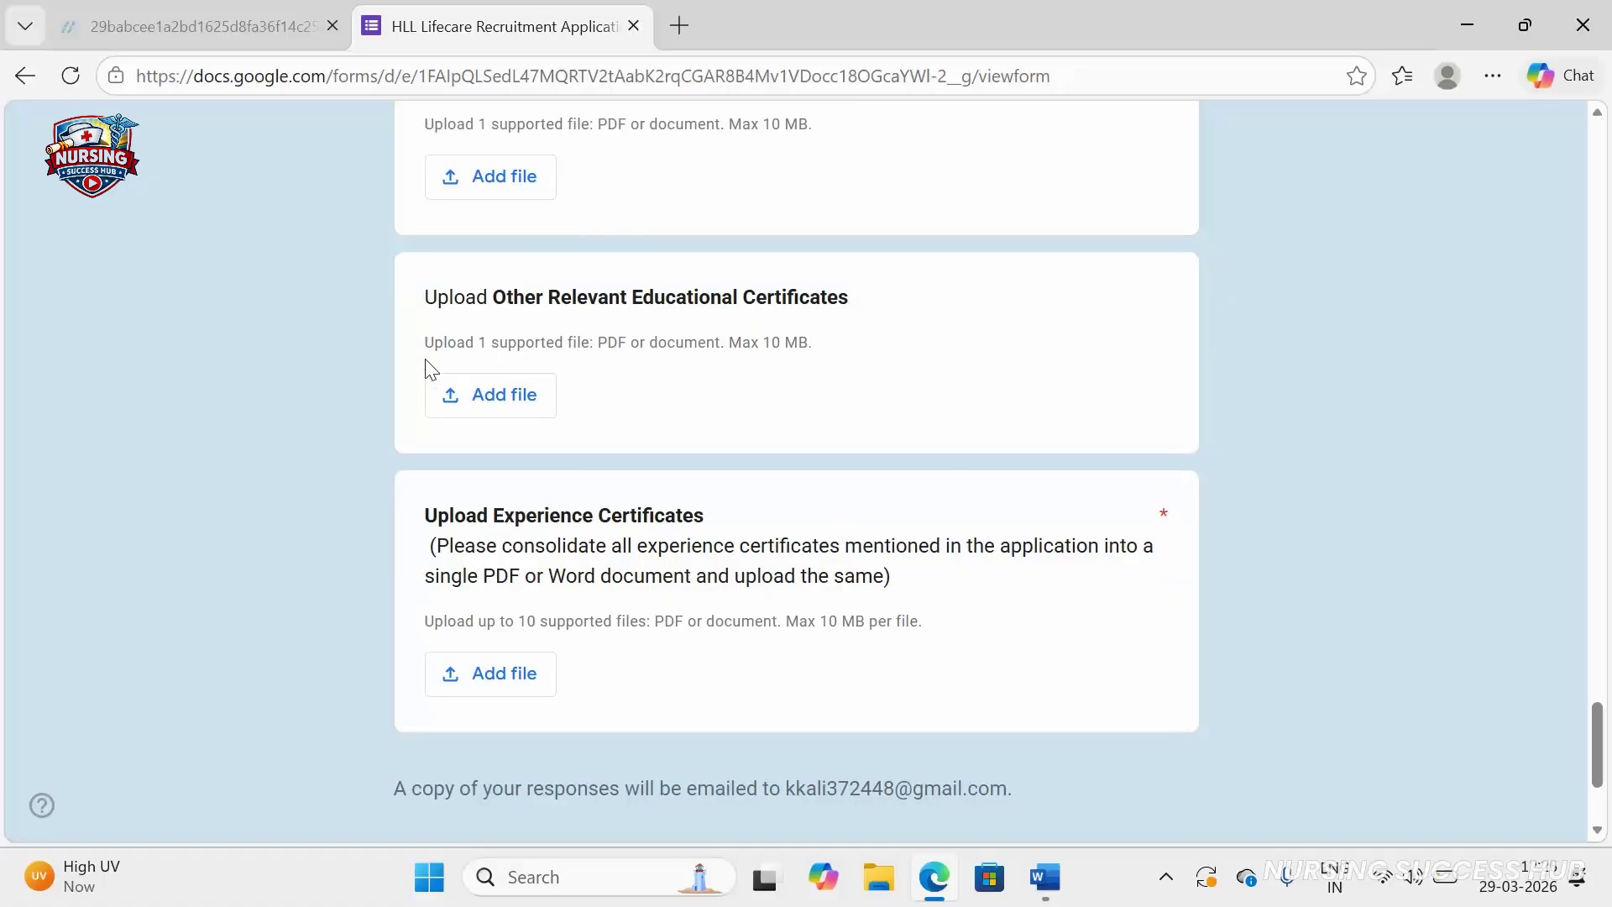
{"action": "left_click_drag", "start_coordinate": [411, 295], "coordinate": [531, 394]}
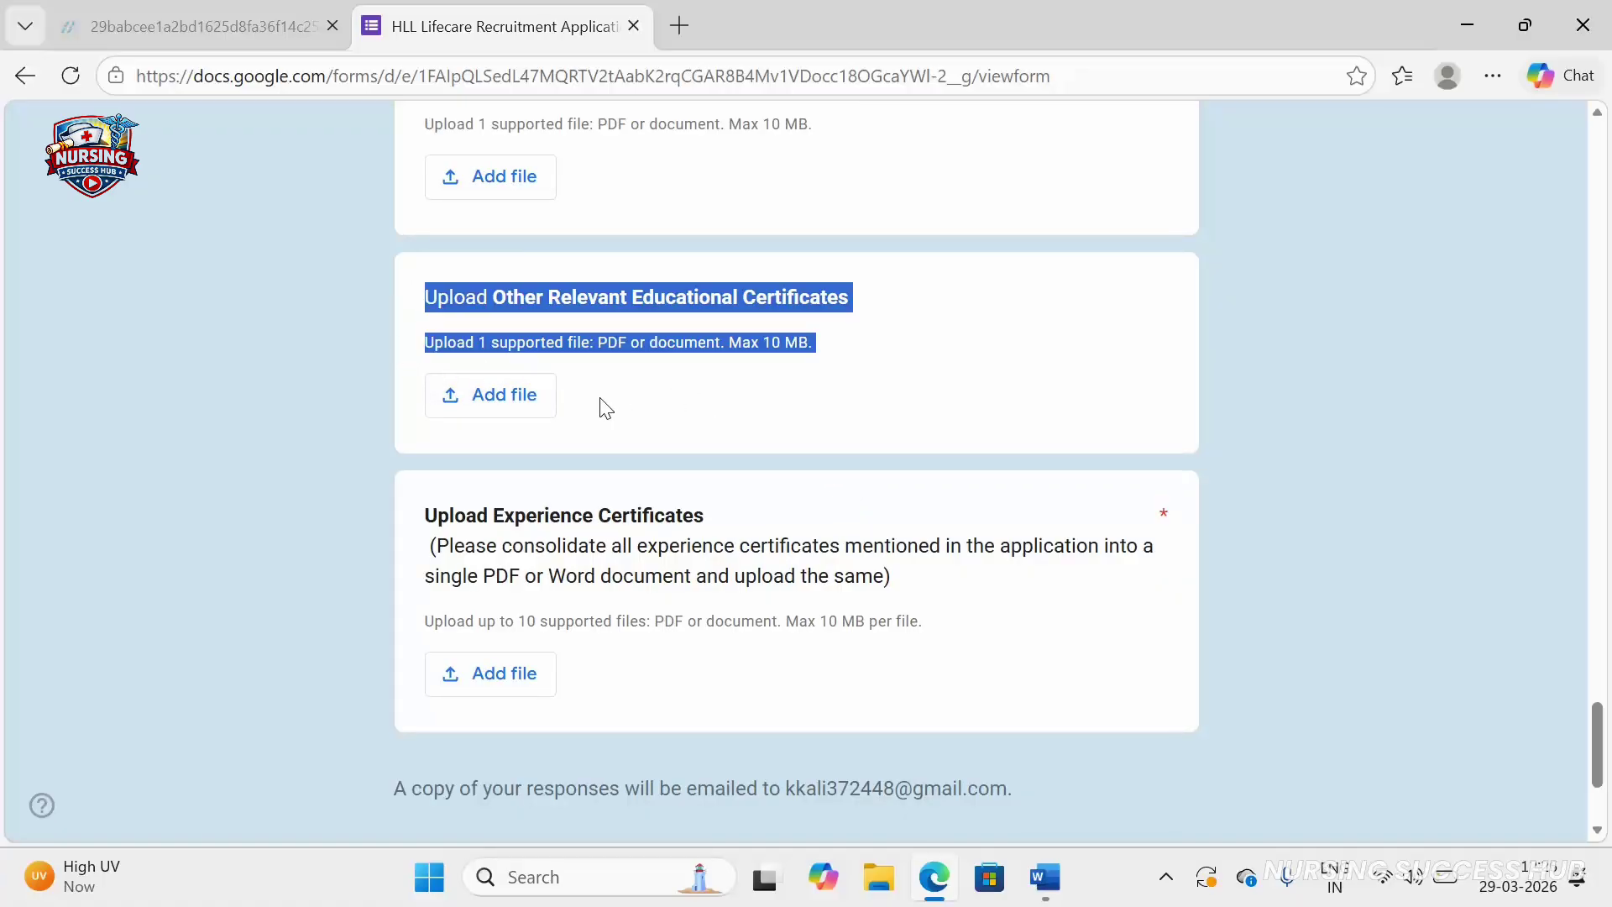
{"action": "left_click", "coordinate": [697, 403]}
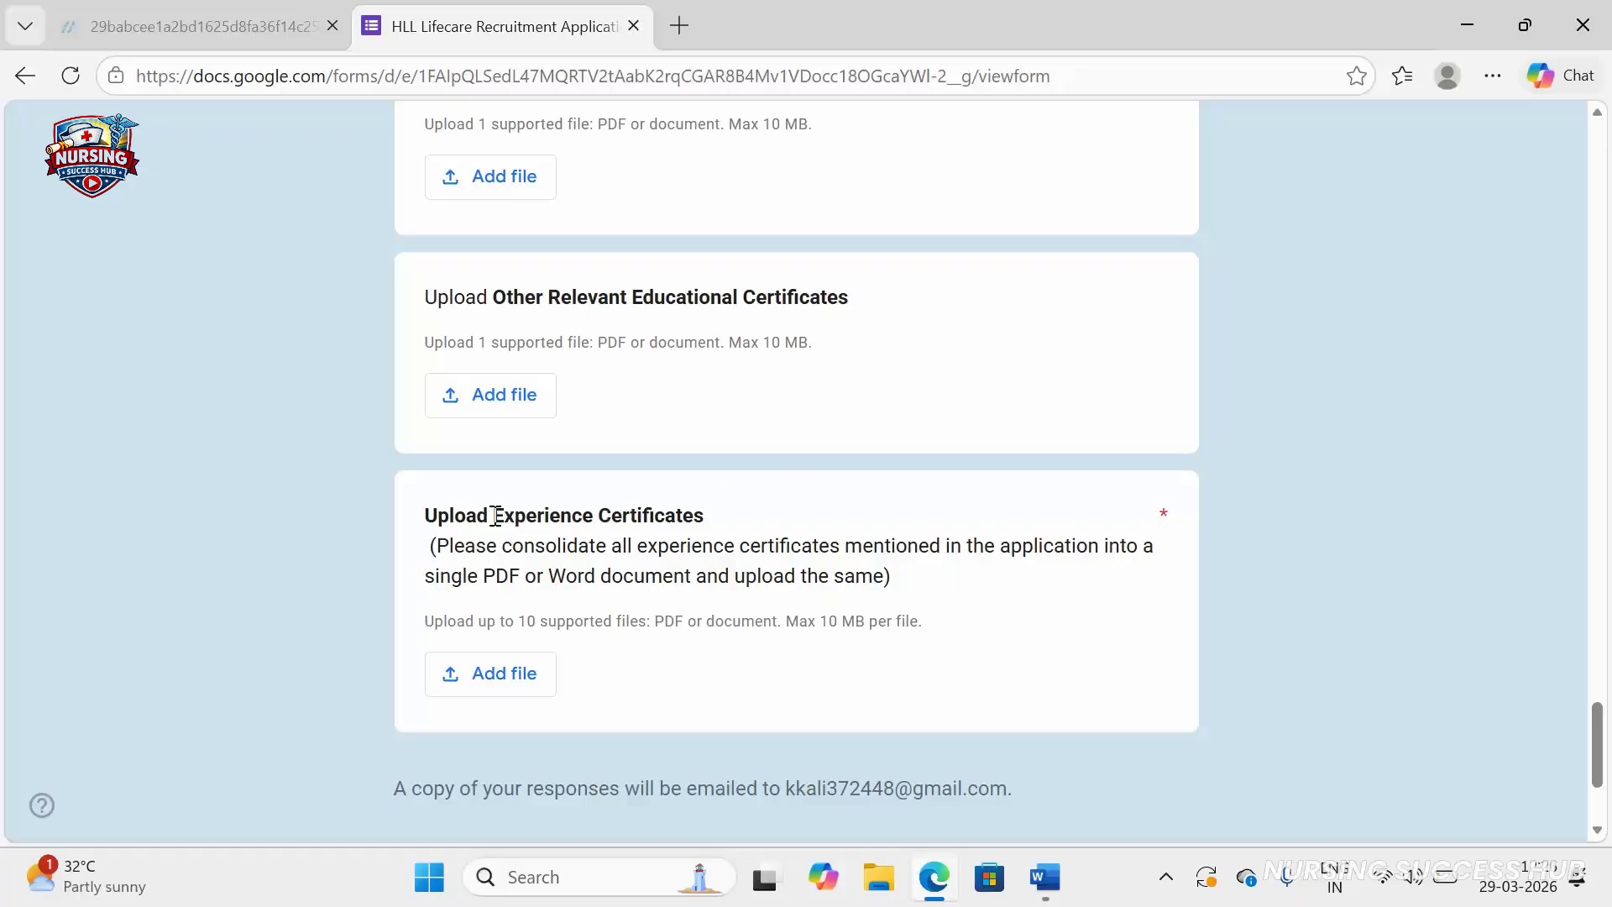
Highlight the Upload Experience Certificates question and its instructions, dismiss the low-battery warning, and clear the selection
{"action": "mouse_move", "coordinate": [422, 510]}
{"action": "left_mouse_down"}
{"action": "mouse_move", "coordinate": [633, 651]}
{"action": "mouse_move", "coordinate": [630, 702]}
{"action": "mouse_move", "coordinate": [440, 522]}
{"action": "left_mouse_up"}
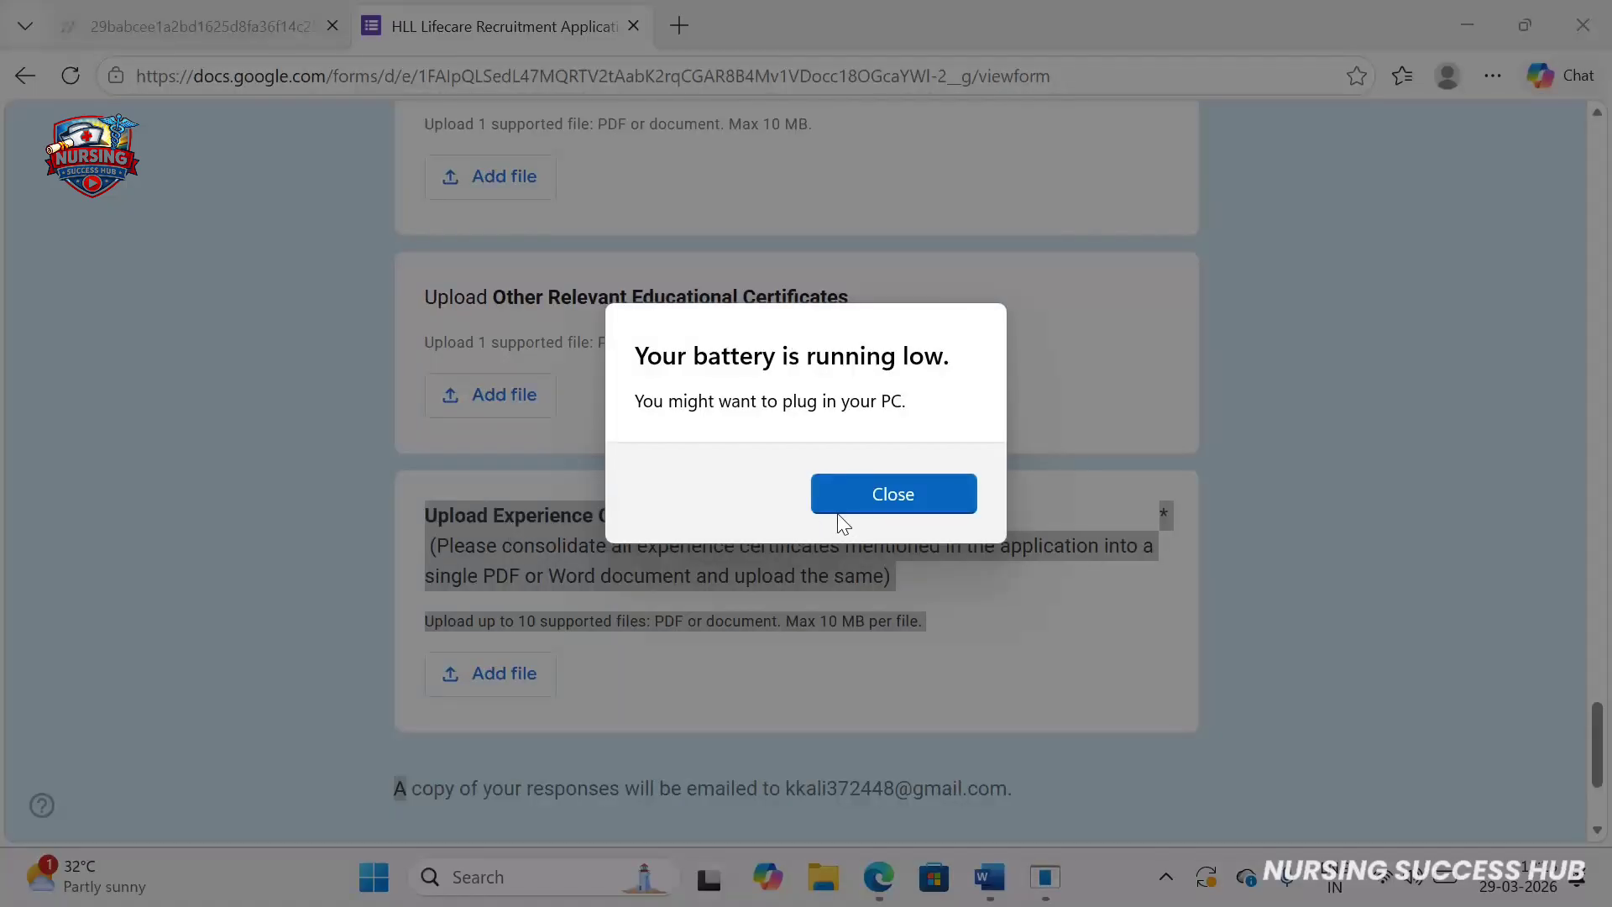
{"action": "left_click", "coordinate": [838, 508]}
{"action": "left_click", "coordinate": [813, 697]}
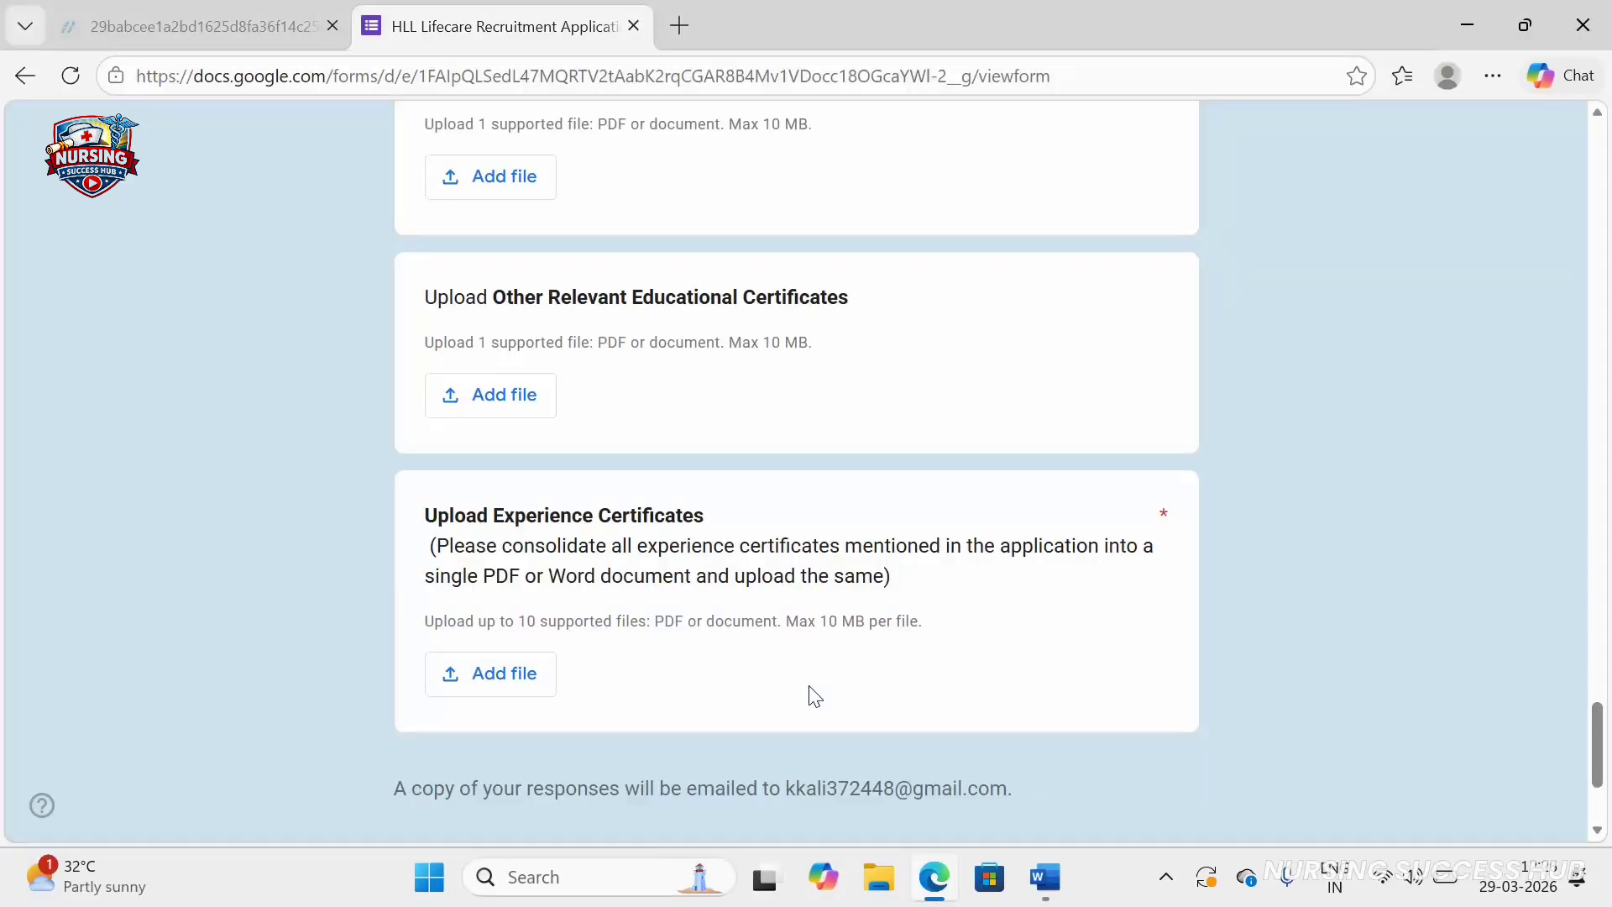